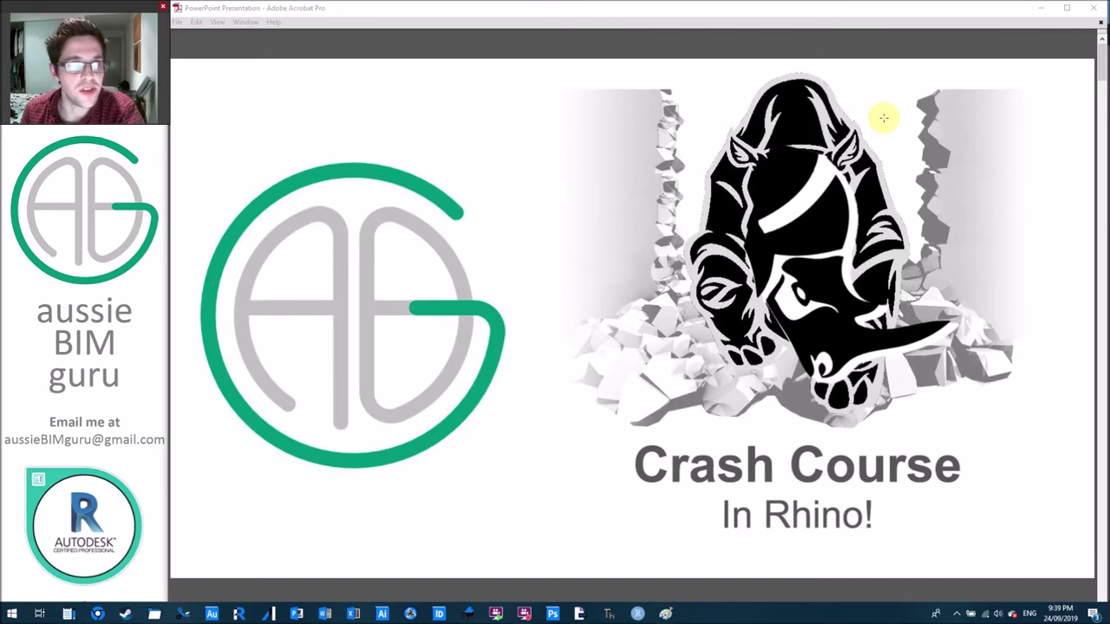
Page through the opening slides and 'Who is this video for?' to the Rhinoceros logo slide.
{"action": "scroll", "coordinate": [907, 126], "scroll_direction": "down", "scroll_amount": 1}
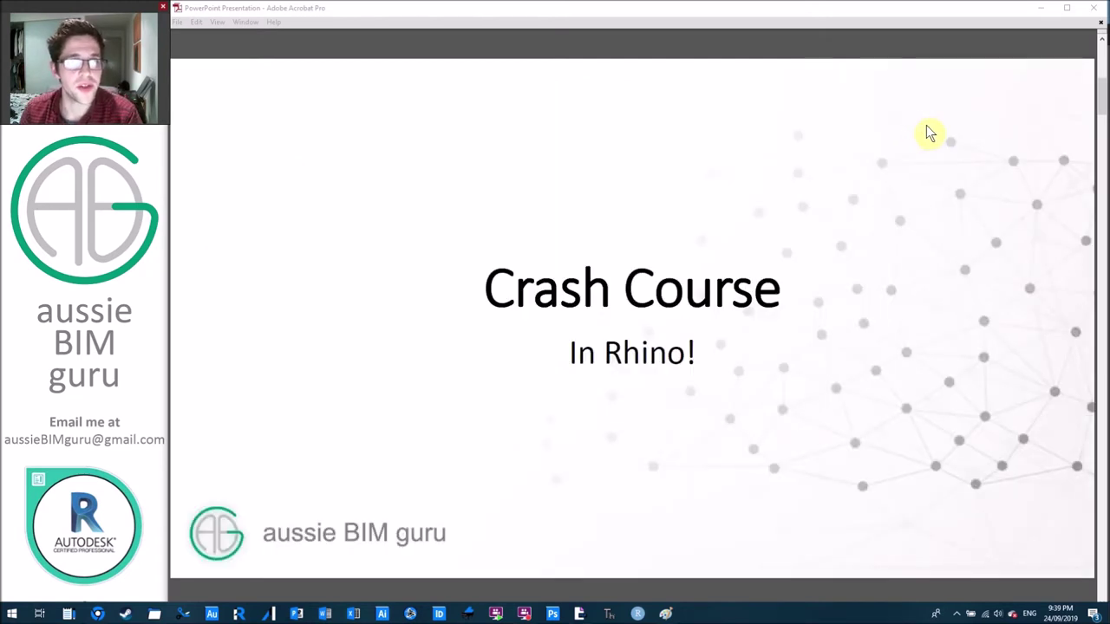
{"action": "scroll", "coordinate": [929, 130], "scroll_direction": "down", "scroll_amount": 1}
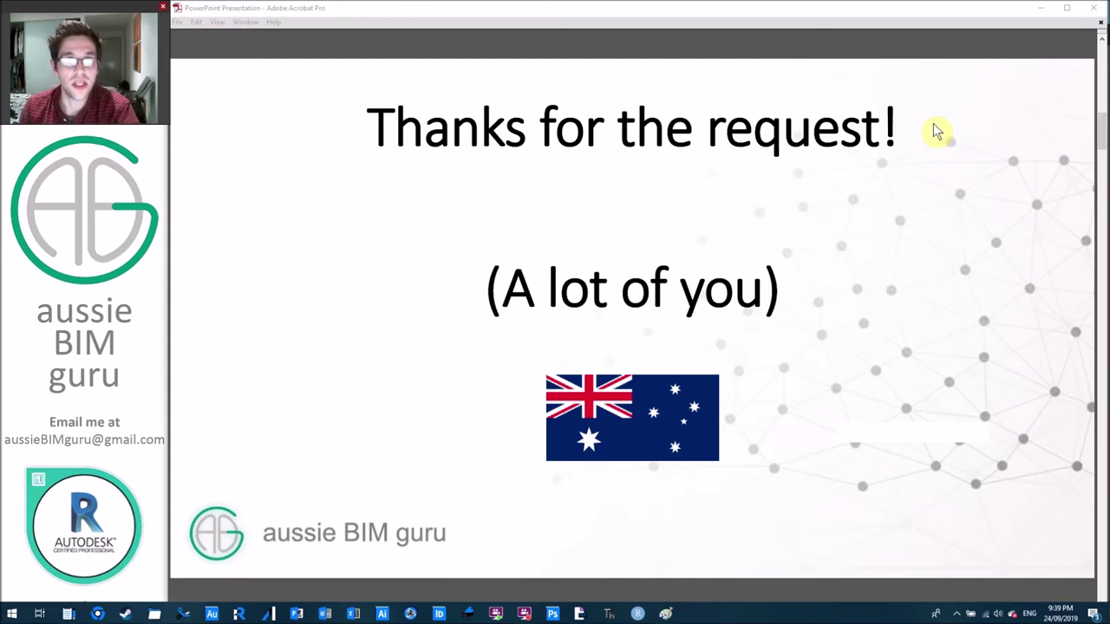
{"action": "key", "text": "Right"}
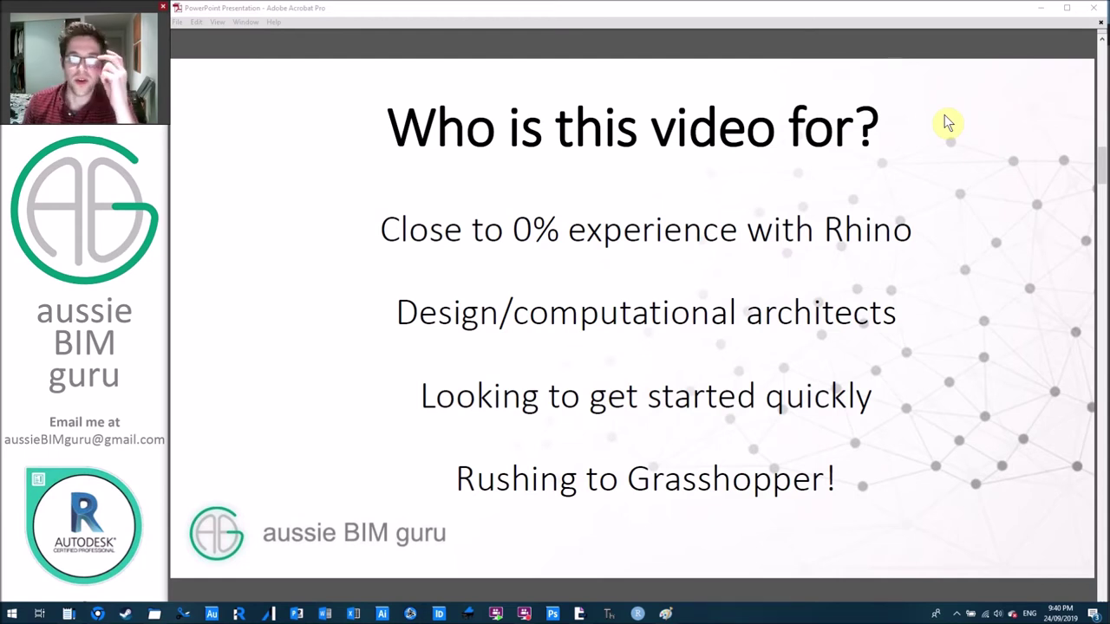
{"action": "key", "text": "Page_Down"}
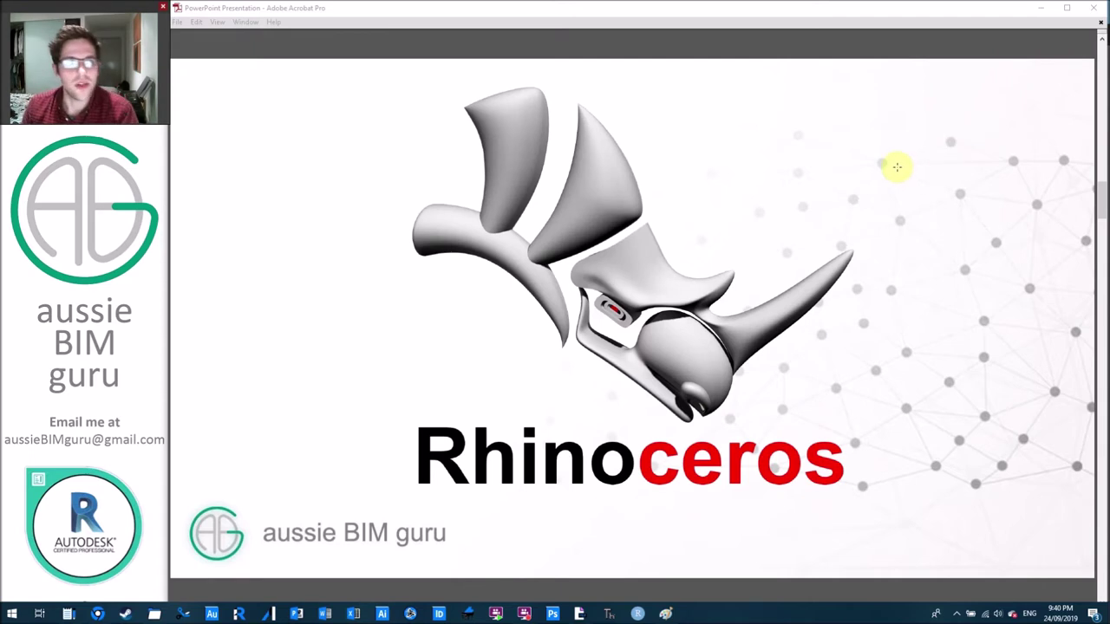
Advance from the Rhinoceros logo through 'What is Rhino?' to the Rhinoceros VS Revit slide.
{"action": "key", "text": "Page_Down"}
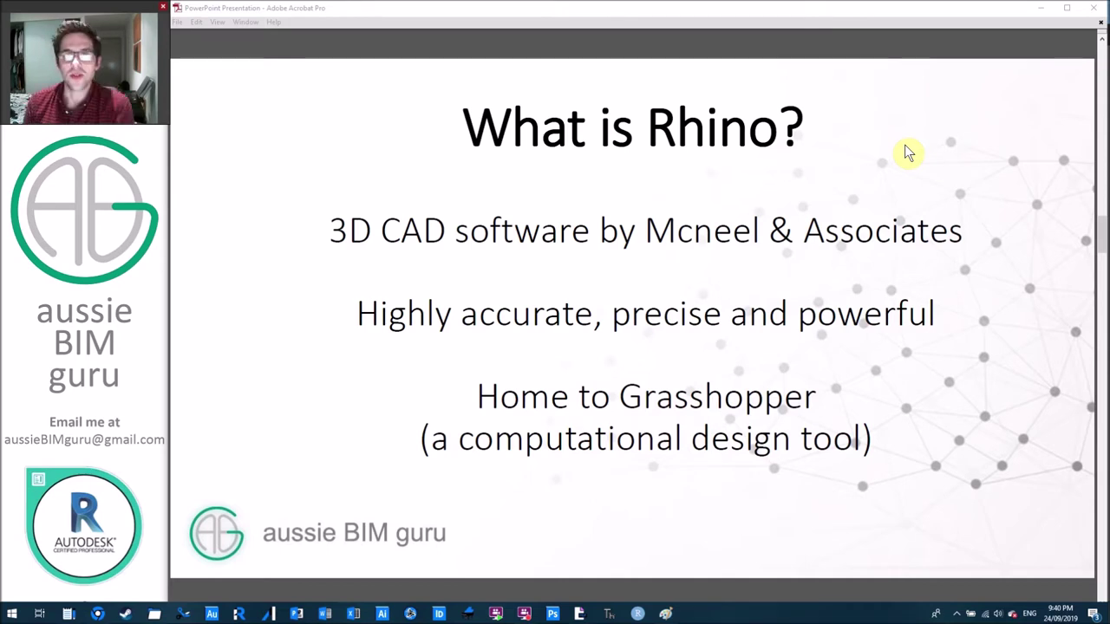
{"action": "scroll", "coordinate": [902, 149], "scroll_direction": "down", "scroll_amount": 1}
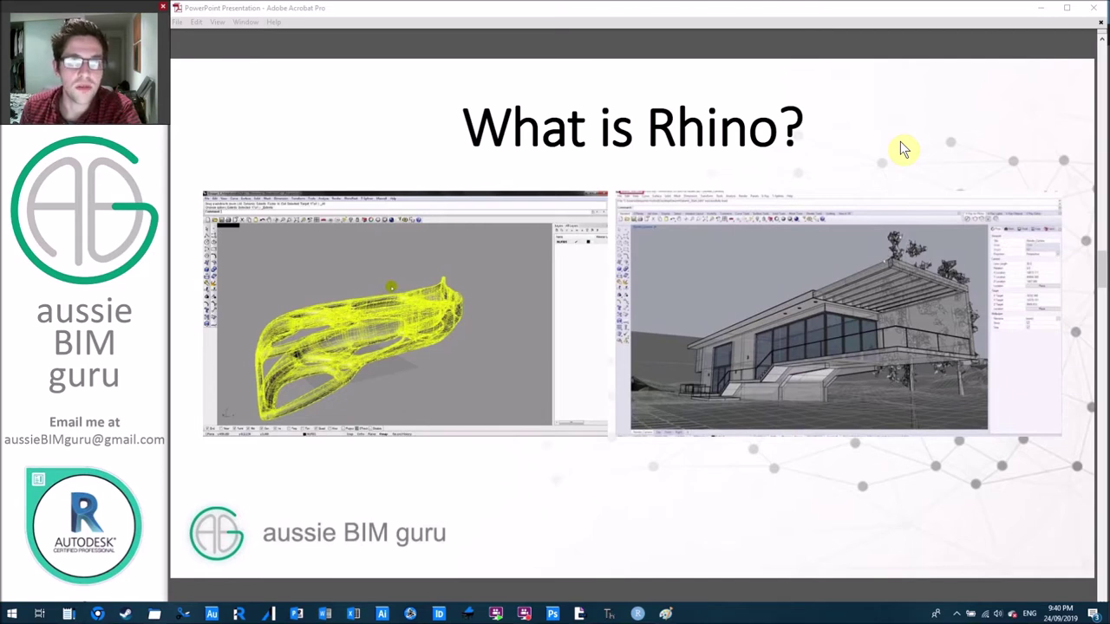
{"action": "key", "text": "Right"}
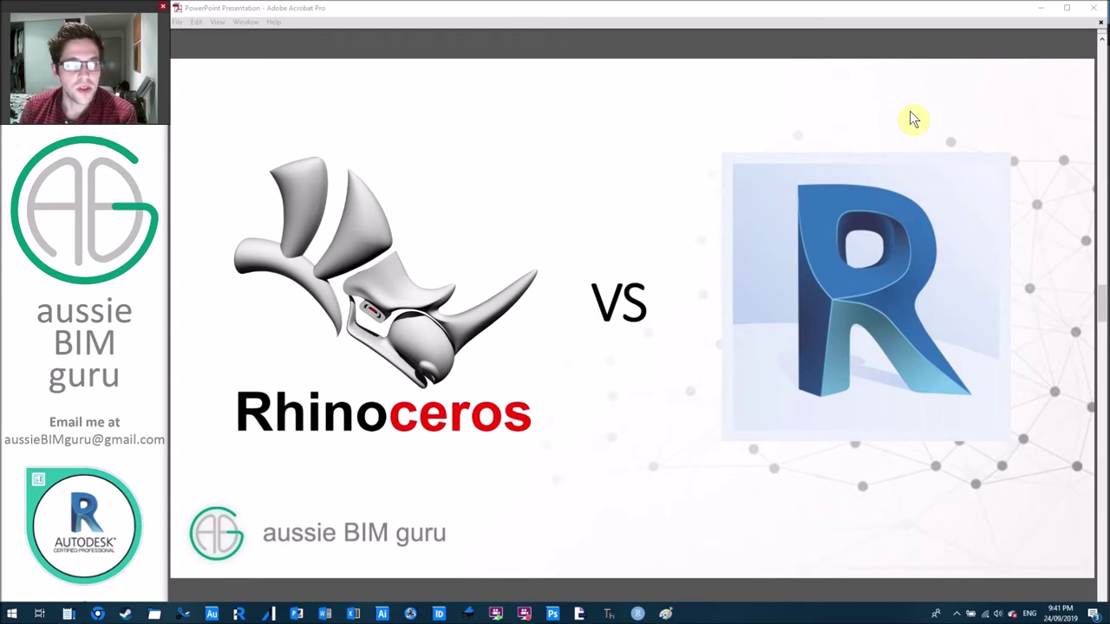
Reveal the Rhino versus Revit comparison list, then move on to the 'What is Grasshopper?' slide.
{"action": "key", "text": "Right"}
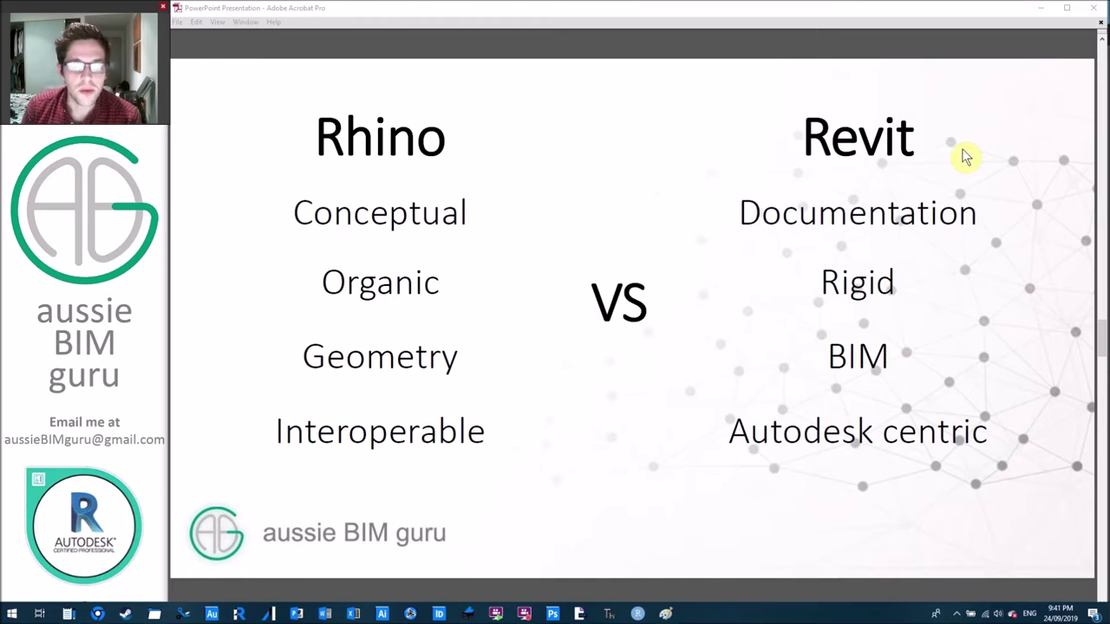
{"action": "scroll", "coordinate": [965, 157], "scroll_direction": "down", "scroll_amount": 1}
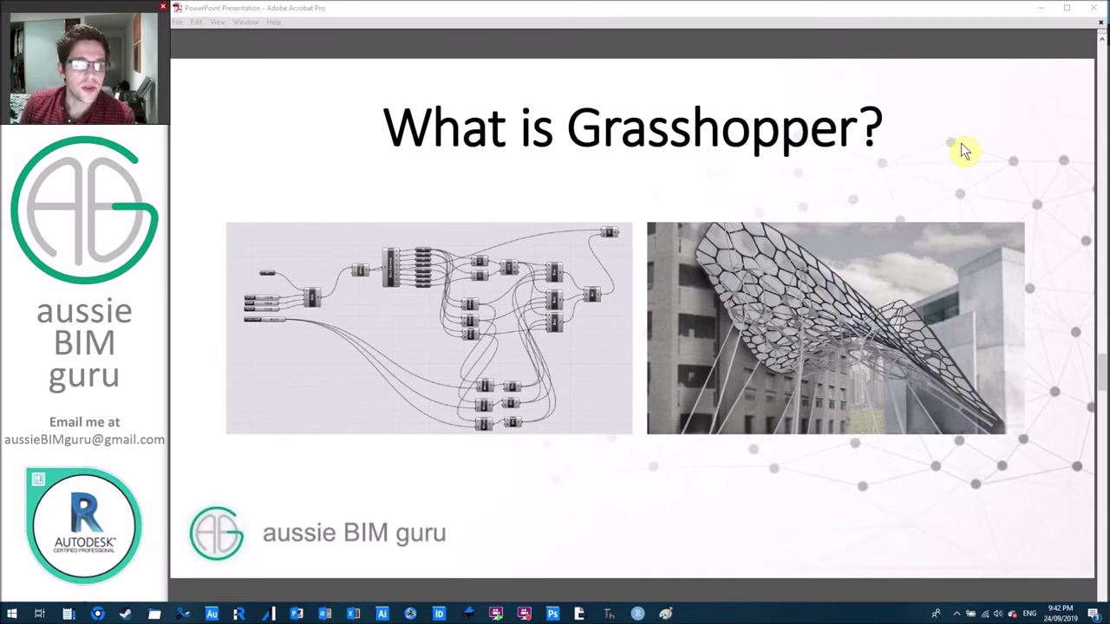
Go through the Grasshopper VS Dynamo slides to 'Lets check it out...' and switch to the remote Rhino session.
{"action": "key", "text": "Right"}
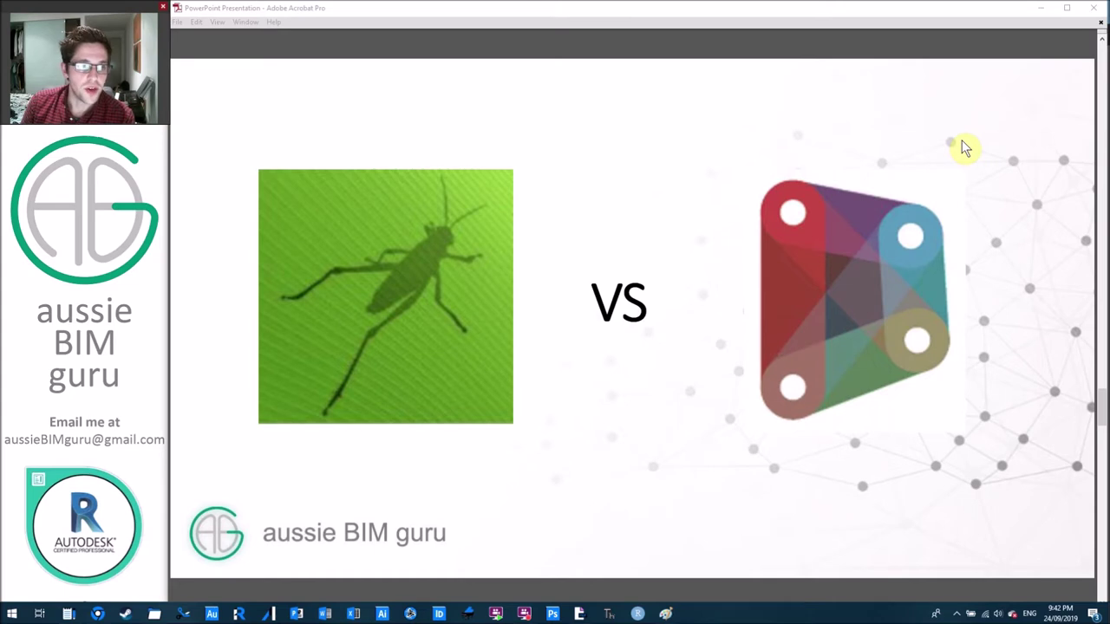
{"action": "key", "text": "Right"}
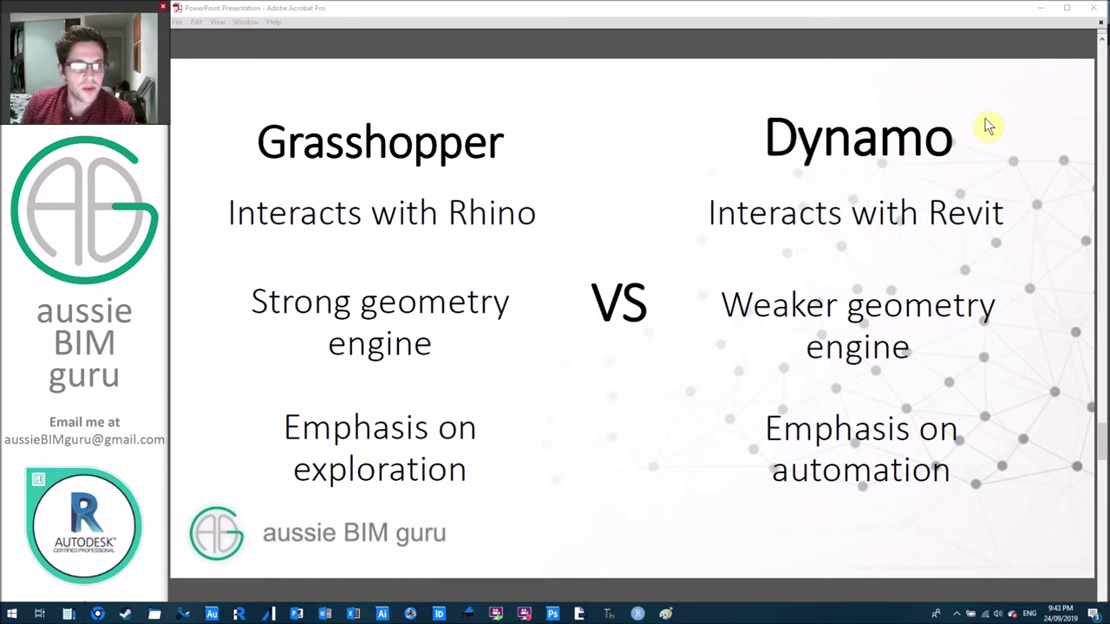
{"action": "left_click", "coordinate": [892, 156]}
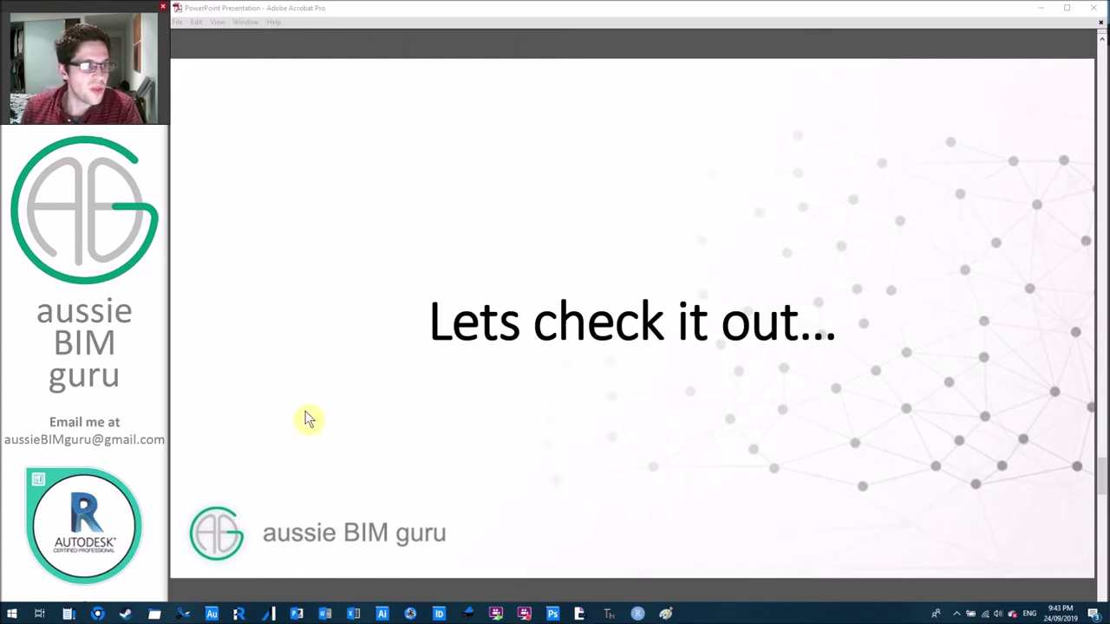
{"action": "left_click", "coordinate": [95, 614]}
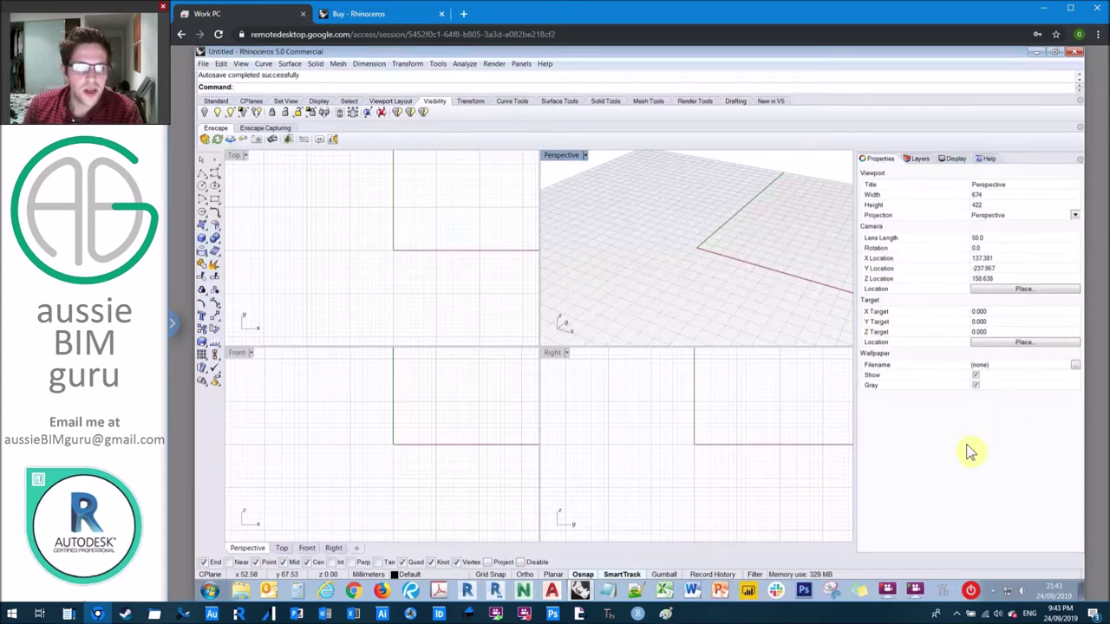
{"action": "left_click", "coordinate": [953, 159]}
{"action": "left_click", "coordinate": [920, 159]}
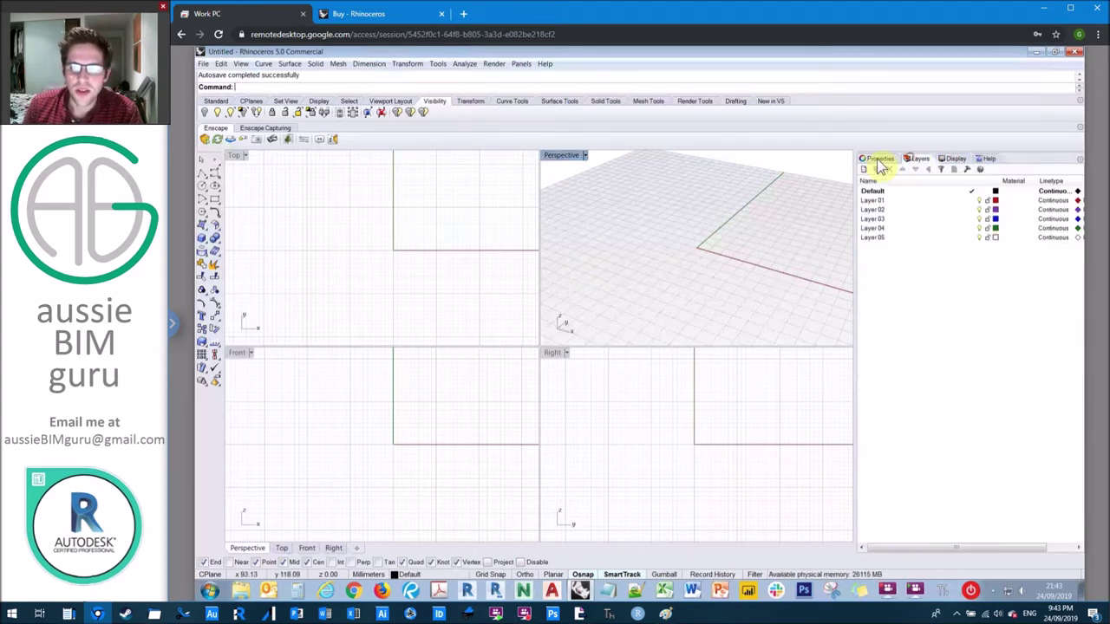
{"action": "left_click", "coordinate": [878, 159]}
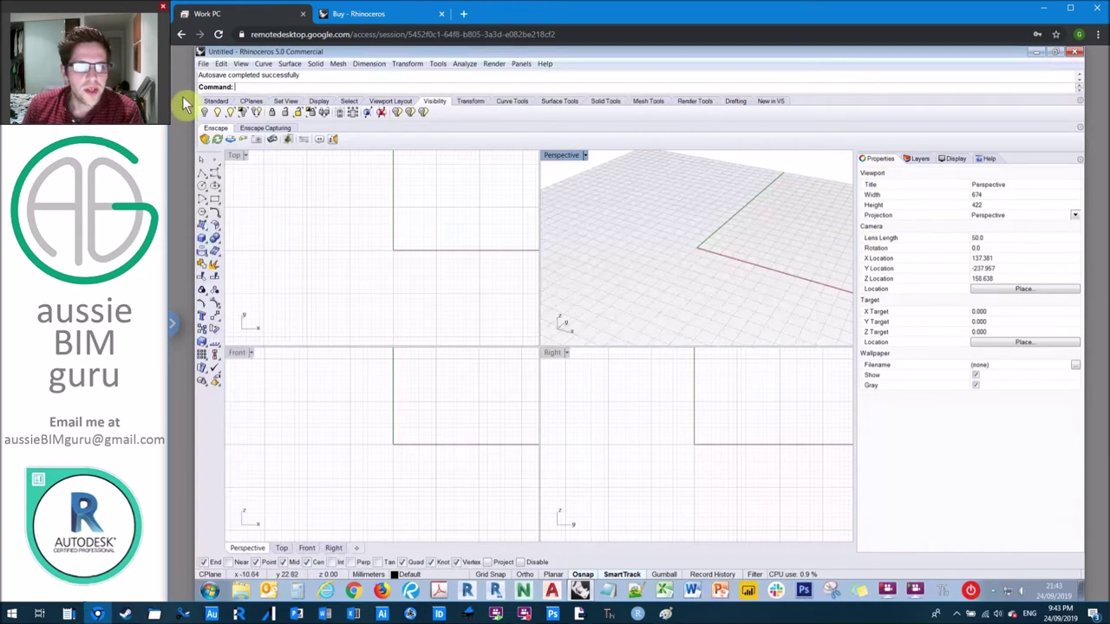
{"action": "left_click", "coordinate": [216, 101]}
{"action": "left_click", "coordinate": [251, 101]}
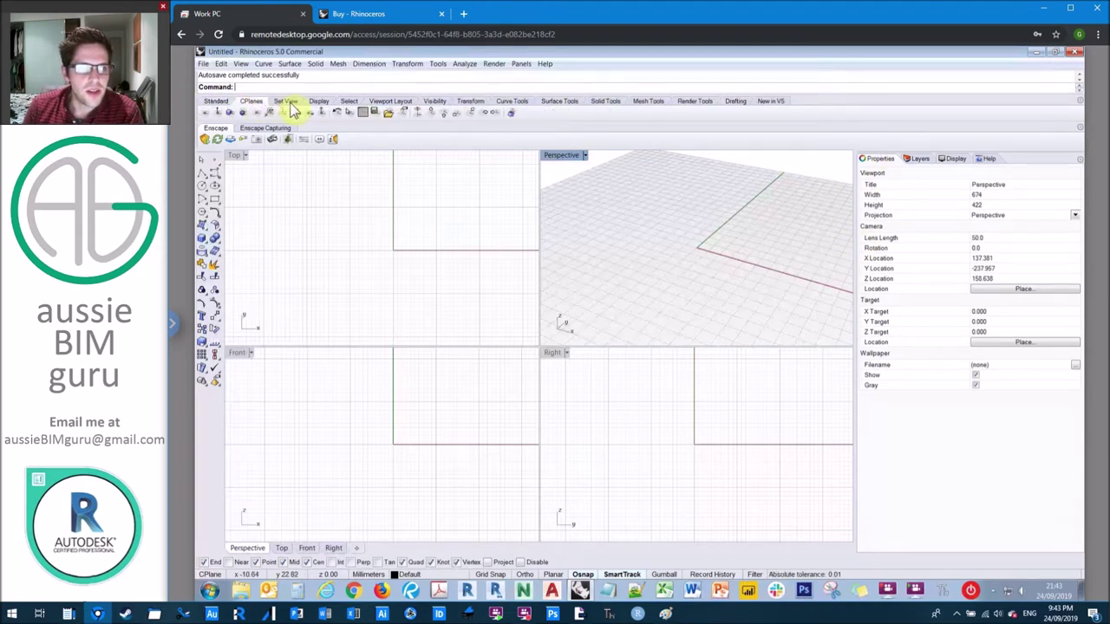
{"action": "left_click", "coordinate": [286, 102]}
{"action": "left_click", "coordinate": [319, 101]}
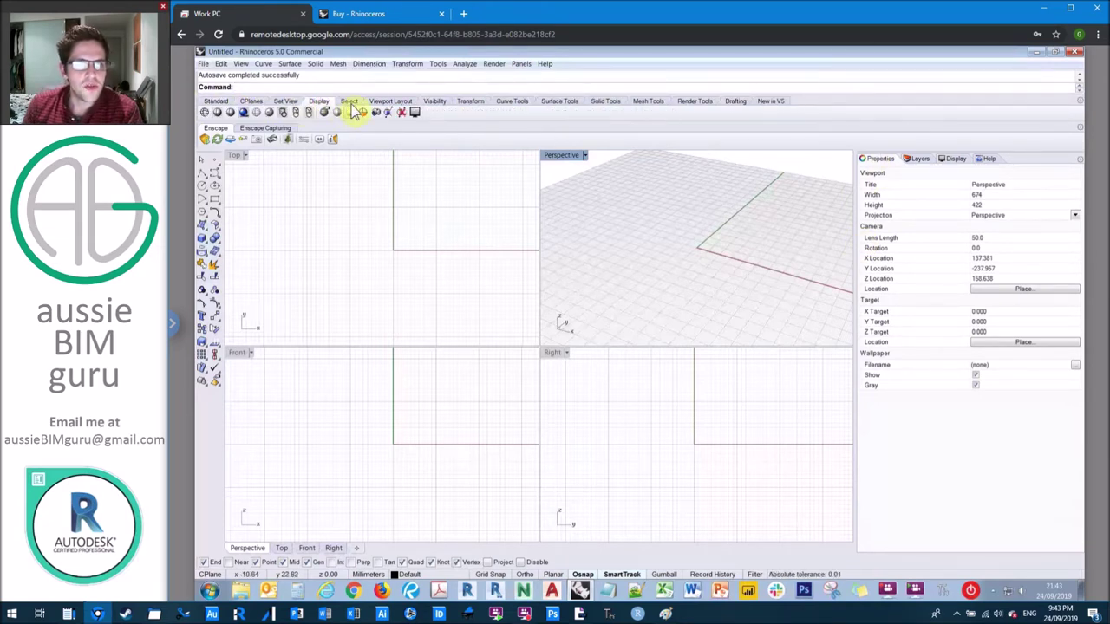
{"action": "left_click", "coordinate": [349, 102]}
{"action": "left_click", "coordinate": [387, 103]}
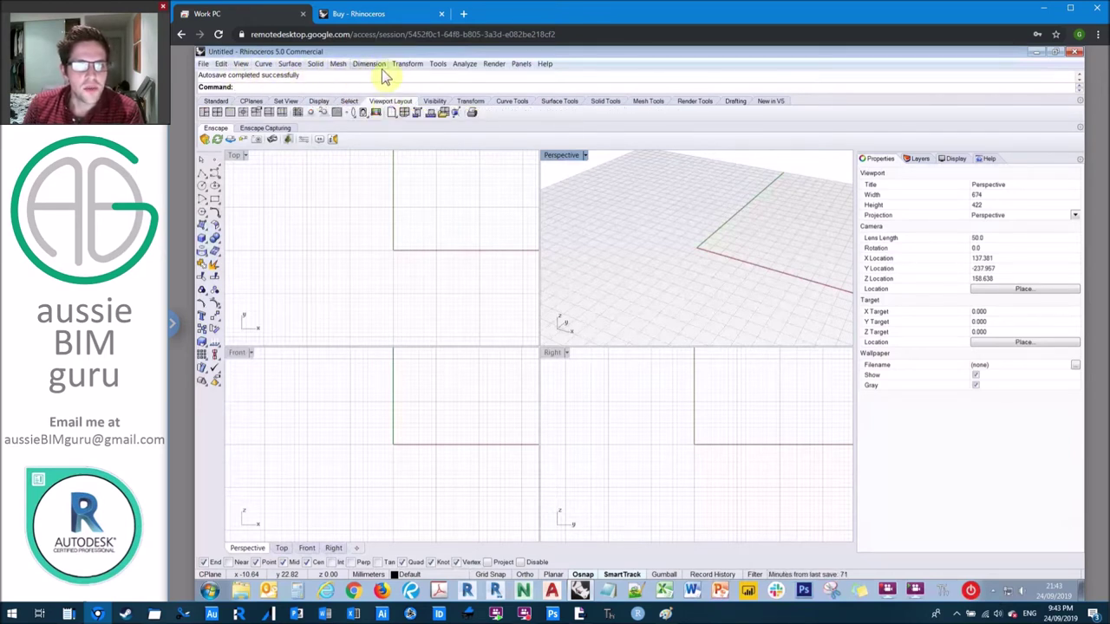
{"action": "left_click", "coordinate": [262, 64]}
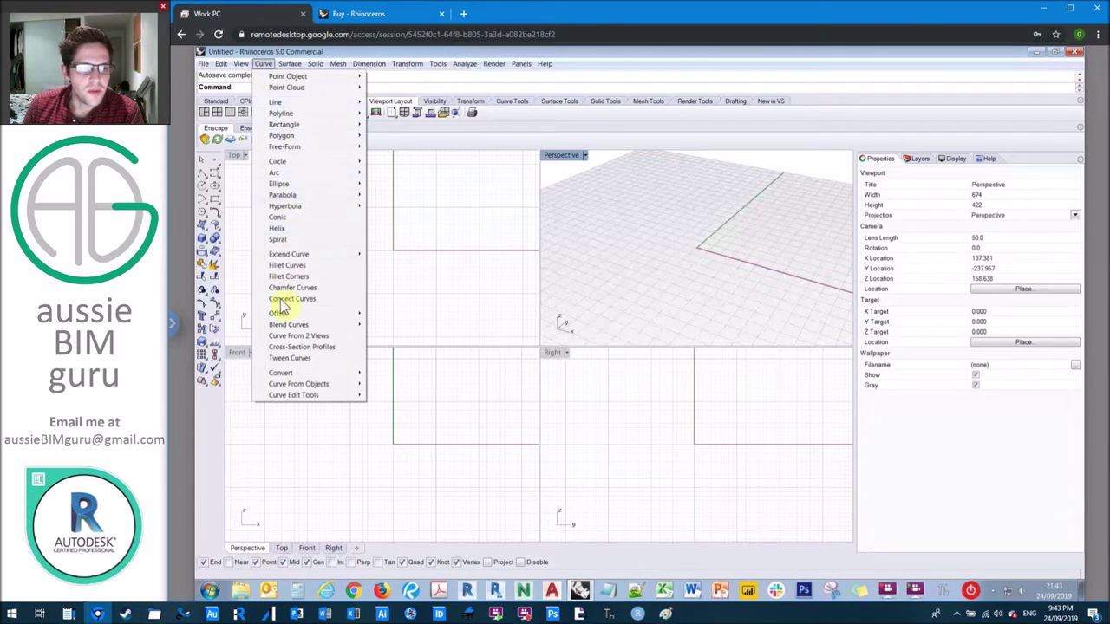
{"action": "left_click", "coordinate": [434, 102]}
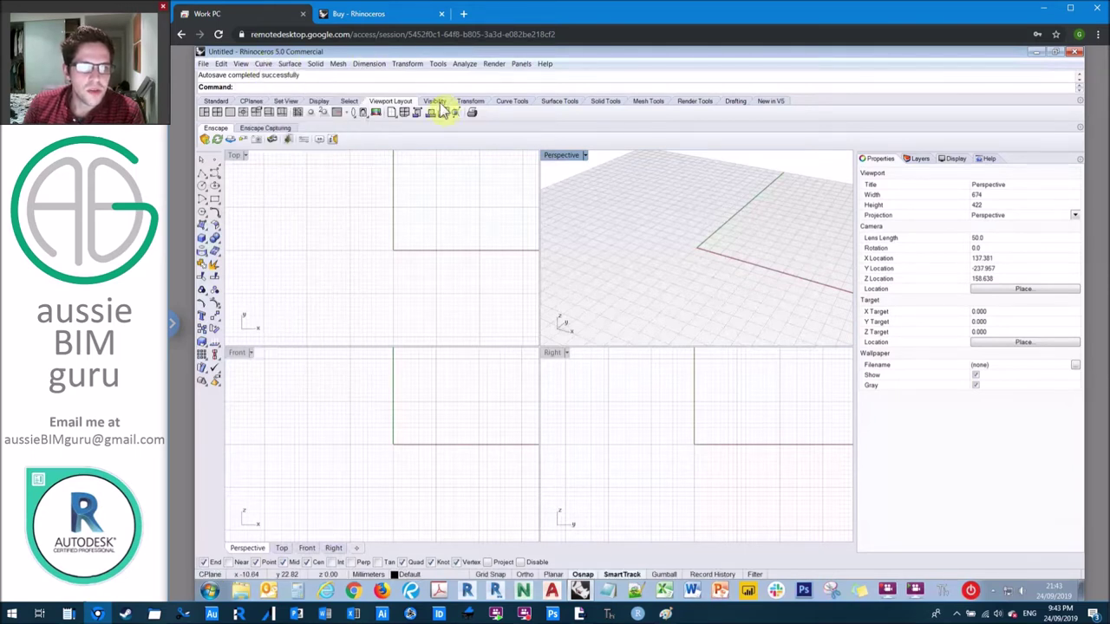
{"action": "left_click", "coordinate": [433, 101]}
{"action": "left_click", "coordinate": [469, 101]}
{"action": "left_click", "coordinate": [511, 101]}
{"action": "left_click", "coordinate": [559, 101]}
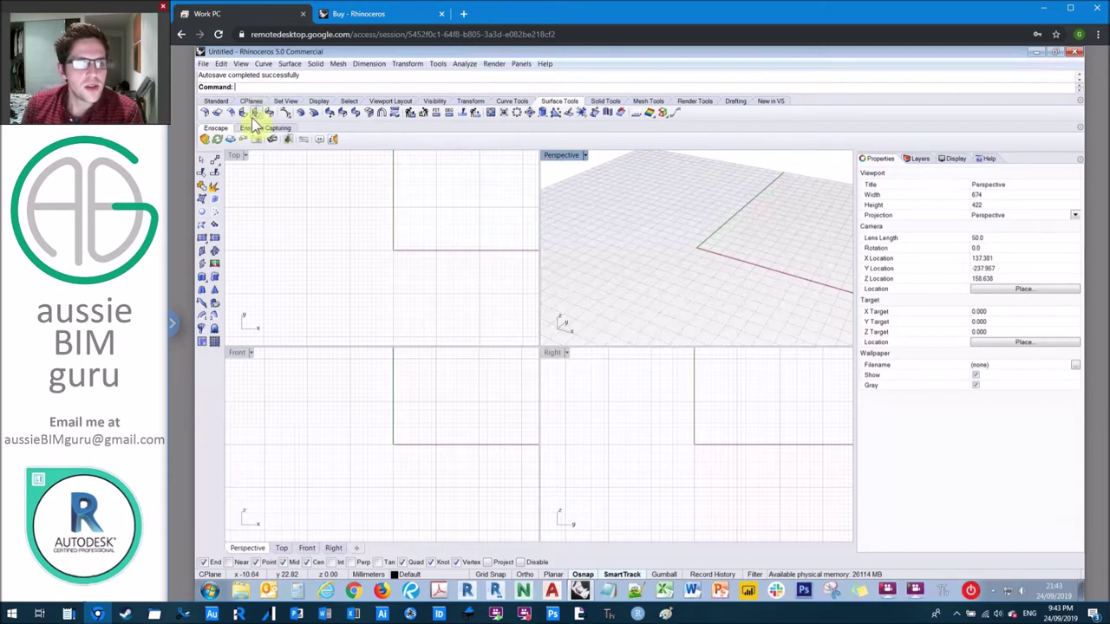
{"action": "left_click", "coordinate": [217, 101]}
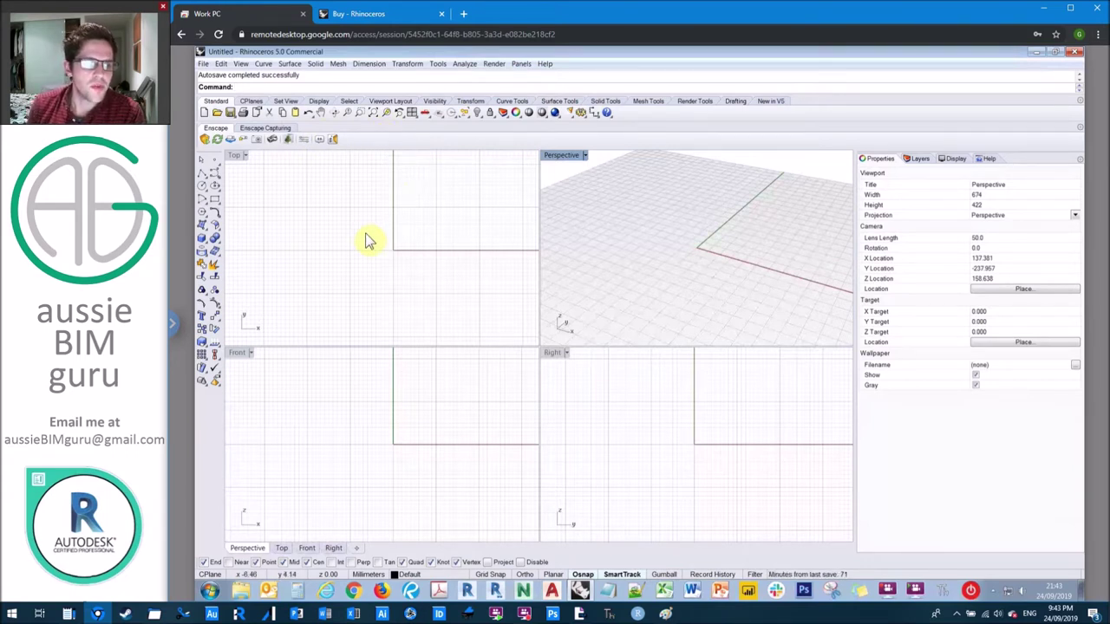
Draw a short polyline on the ground plane in the Perspective view, then start a Line.
{"action": "left_click", "coordinate": [200, 180]}
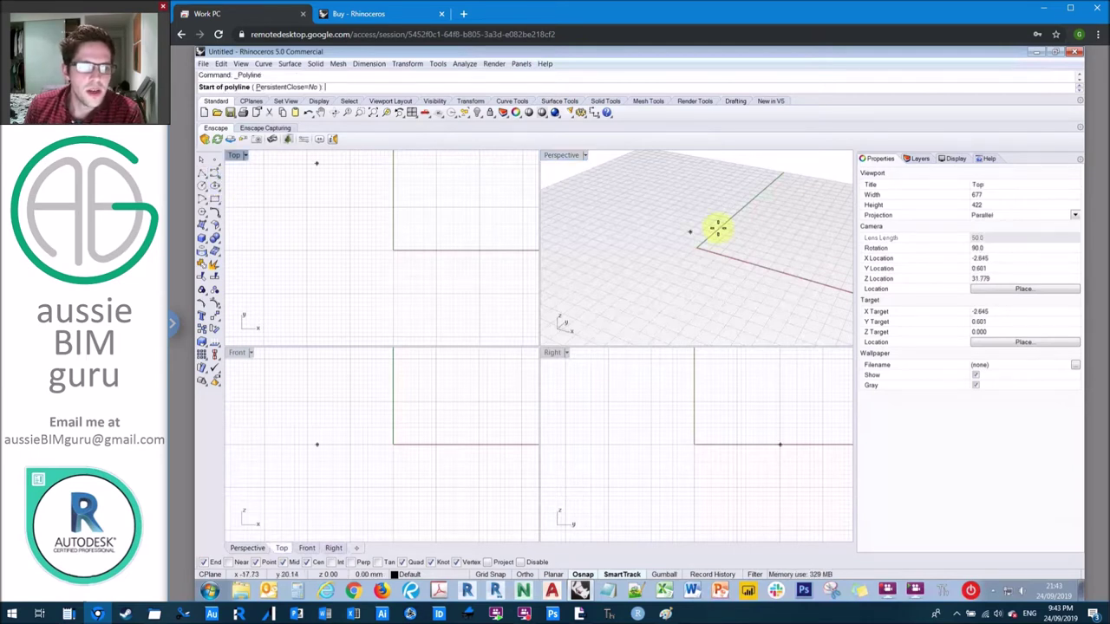
{"action": "left_click", "coordinate": [699, 305]}
{"action": "left_click", "coordinate": [711, 269]}
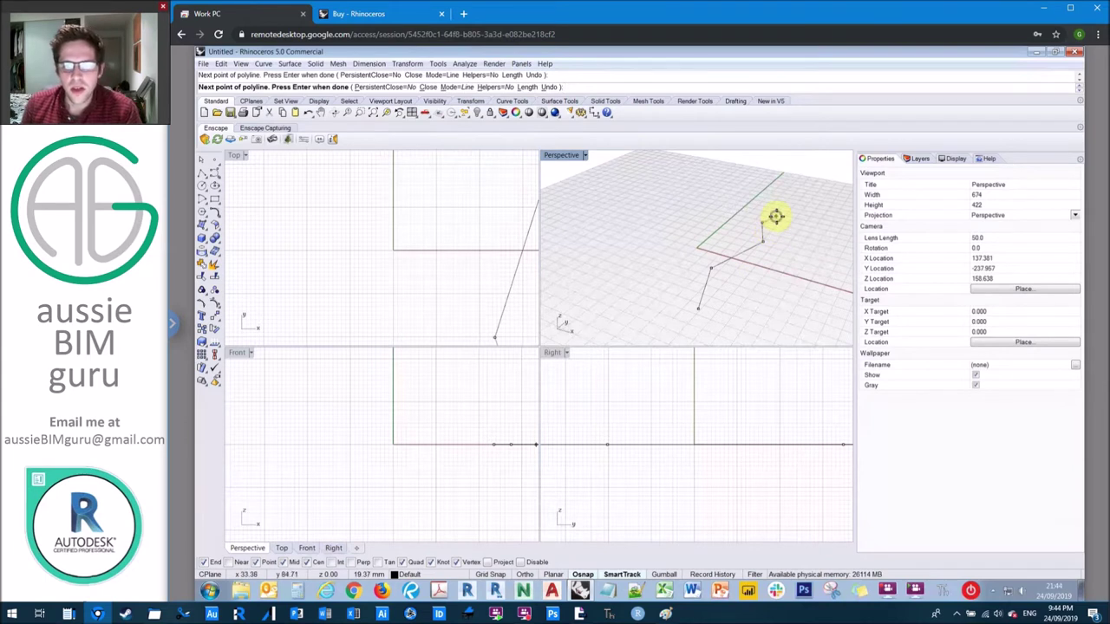
{"action": "key", "text": "Return"}
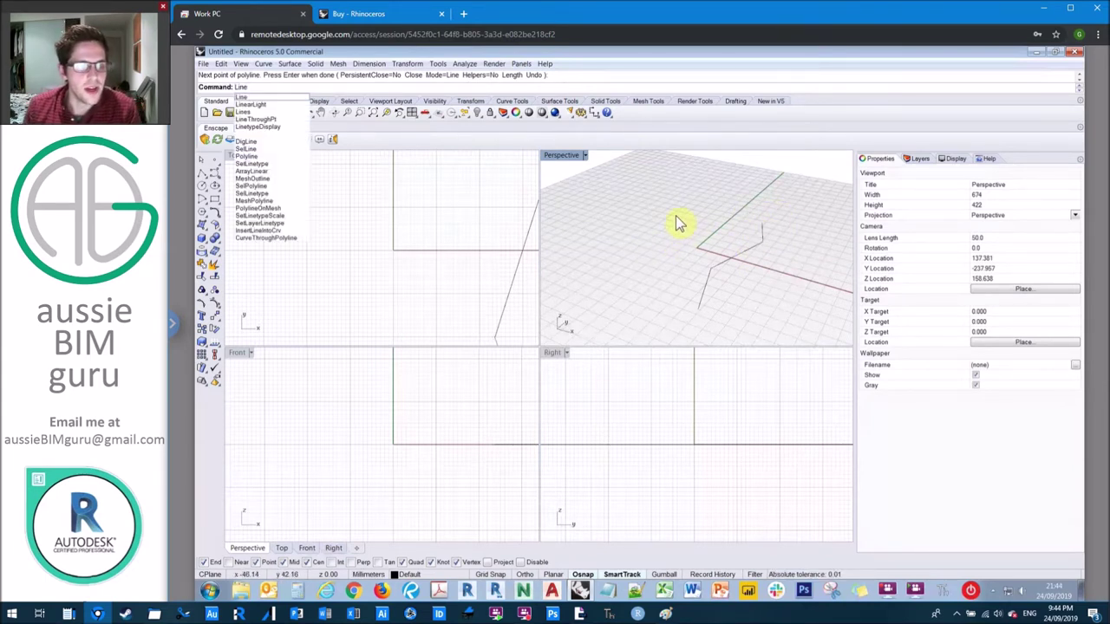
{"action": "left_click", "coordinate": [260, 97]}
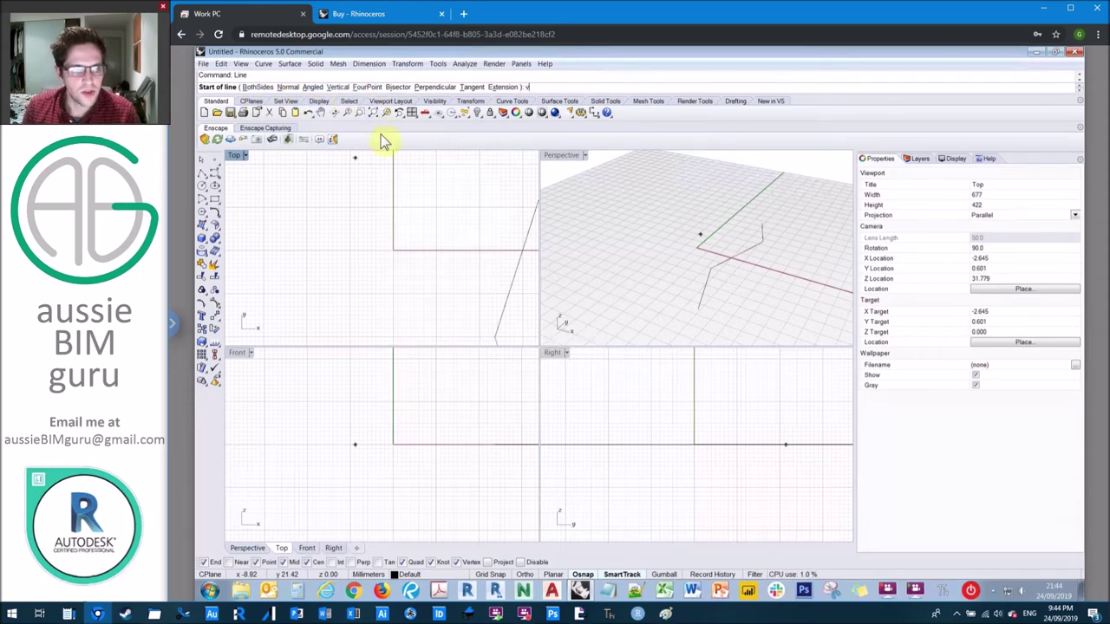
Draw a vertical line rising from a midpoint beside the polyline.
{"action": "key", "text": "Return"}
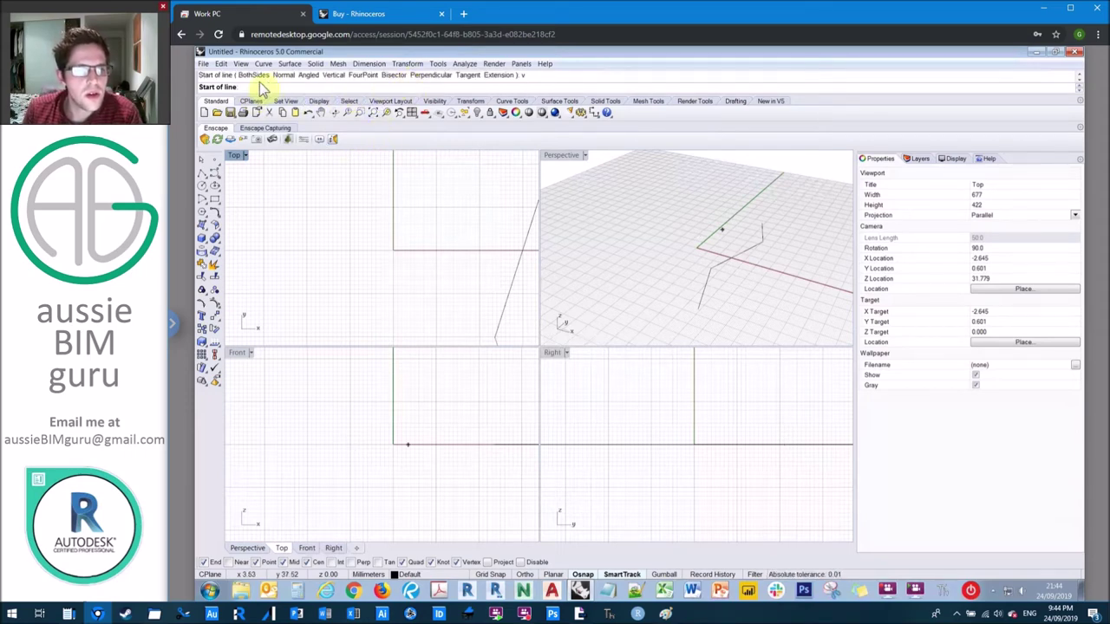
{"action": "left_click", "coordinate": [778, 241]}
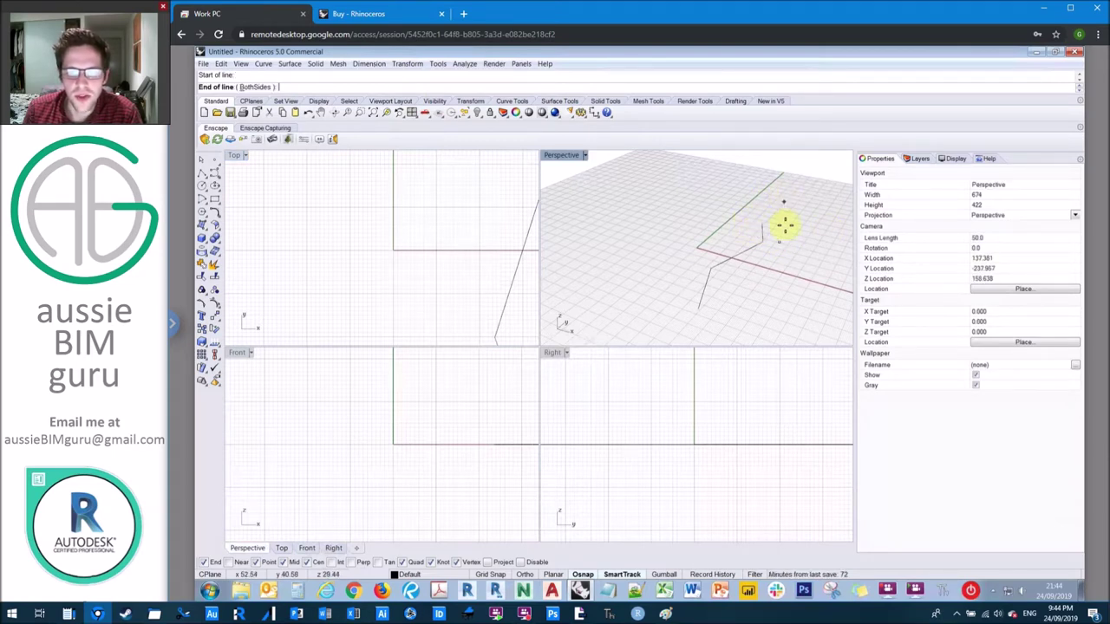
{"action": "left_click", "coordinate": [785, 206]}
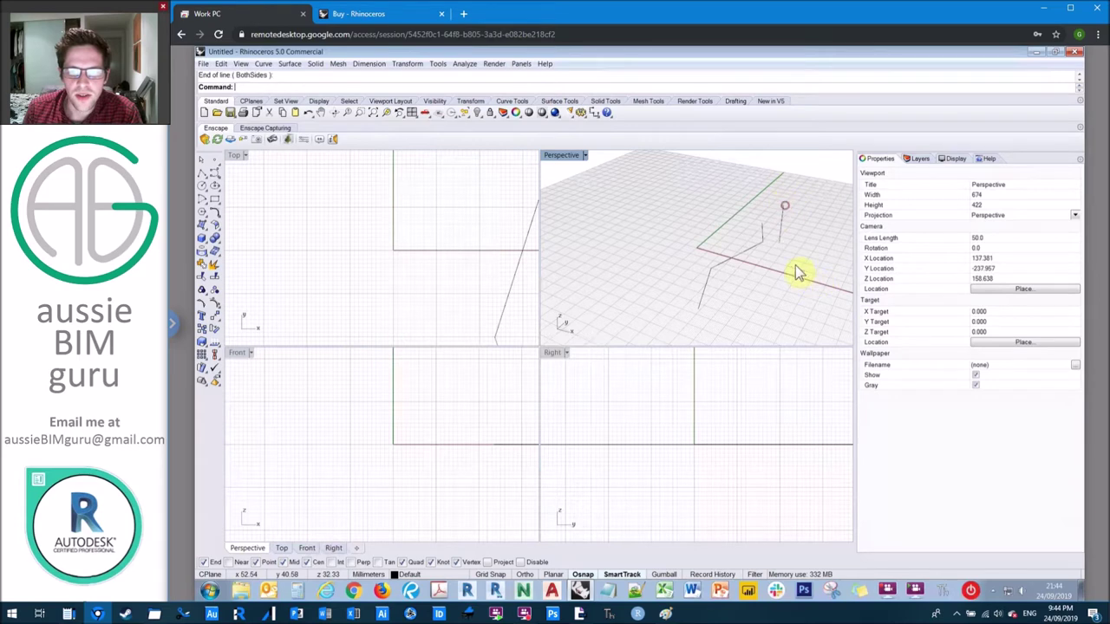
Orbit, pan and zoom the Perspective view to see both lines from a low angle.
{"action": "right_click_drag", "start_coordinate": [788, 235], "coordinate": [656, 243]}
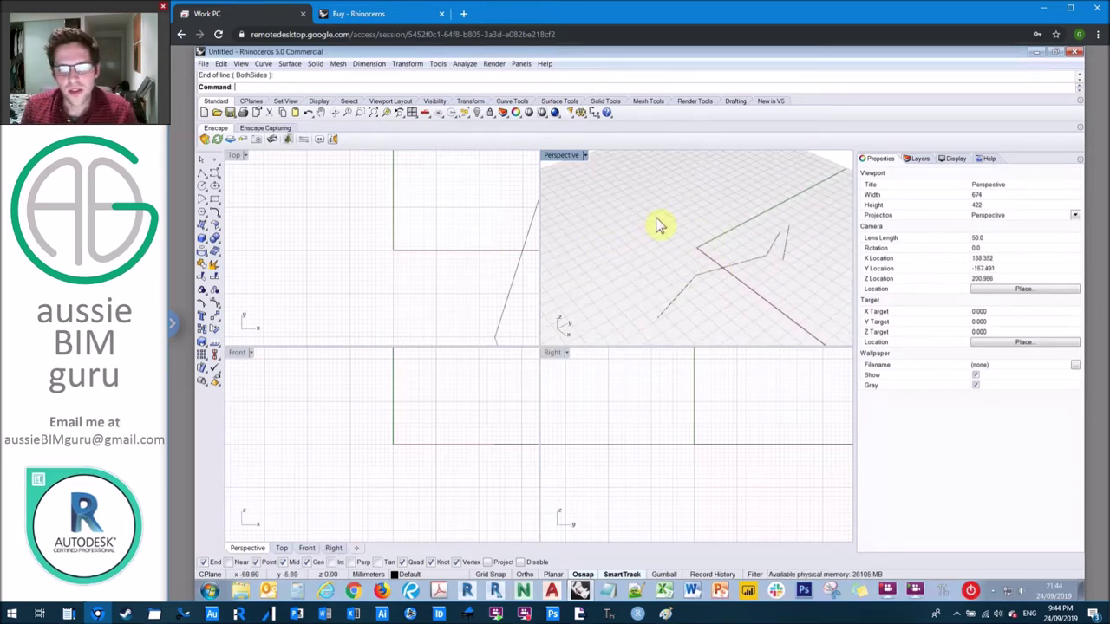
{"action": "right_click_drag", "start_coordinate": [678, 222], "coordinate": [735, 215]}
{"action": "right_click_drag", "start_coordinate": [793, 241], "coordinate": [677, 202], "text": "shift"}
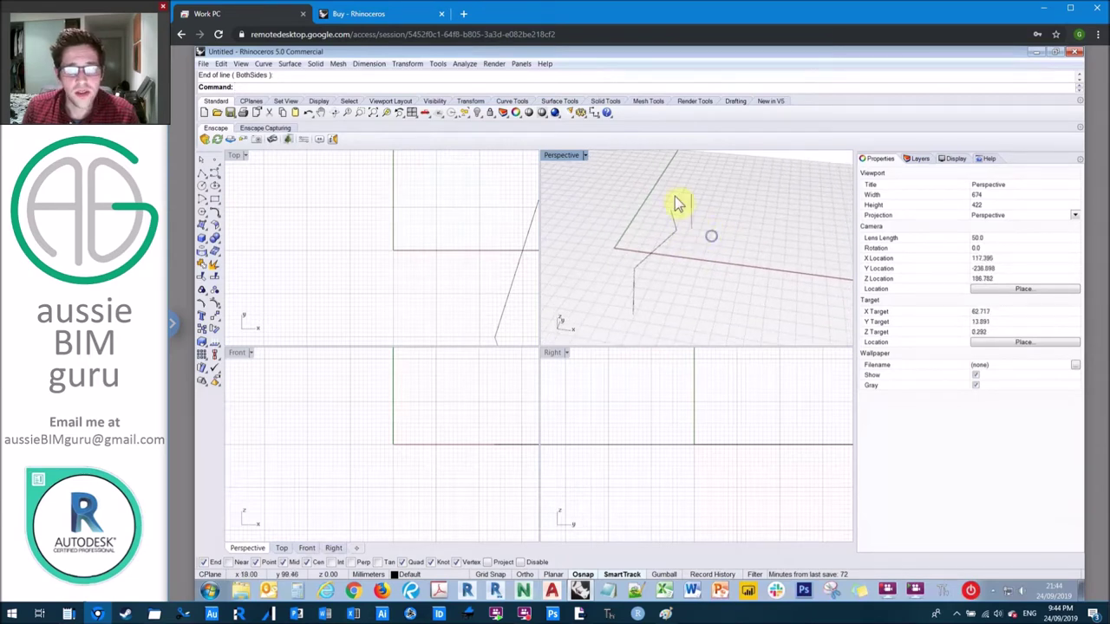
{"action": "scroll", "coordinate": [679, 198], "scroll_direction": "up", "scroll_amount": 5}
{"action": "right_click_drag", "start_coordinate": [710, 265], "coordinate": [688, 413]}
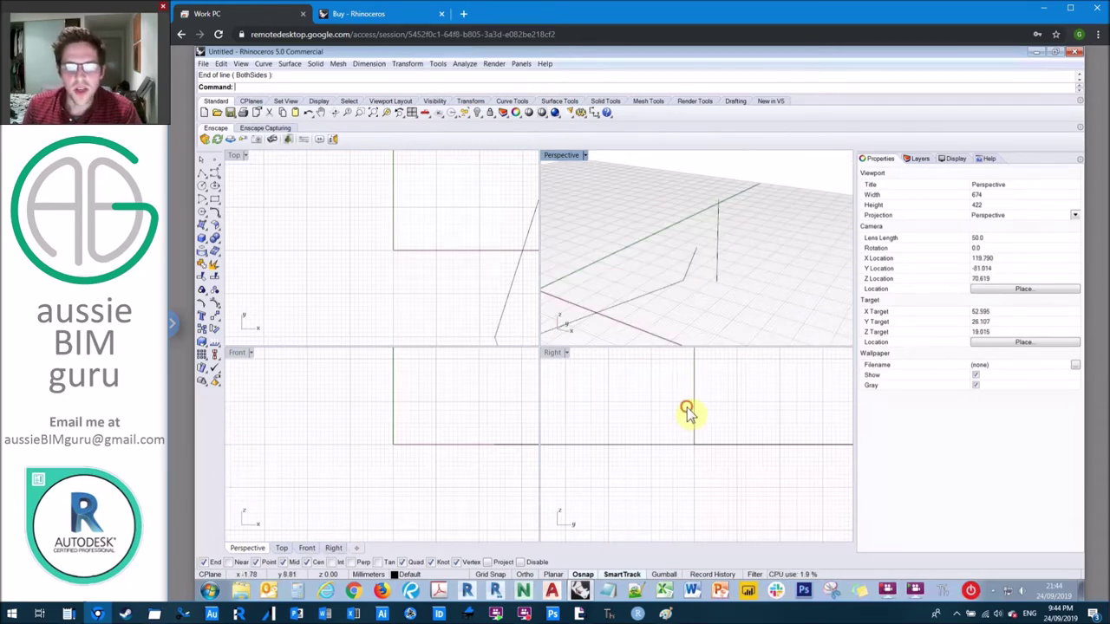
{"action": "left_click", "coordinate": [689, 414]}
Pan the Top, Front and Right viewports to reposition the sketched lines in each.
{"action": "left_click", "coordinate": [349, 187]}
{"action": "left_click", "coordinate": [377, 434]}
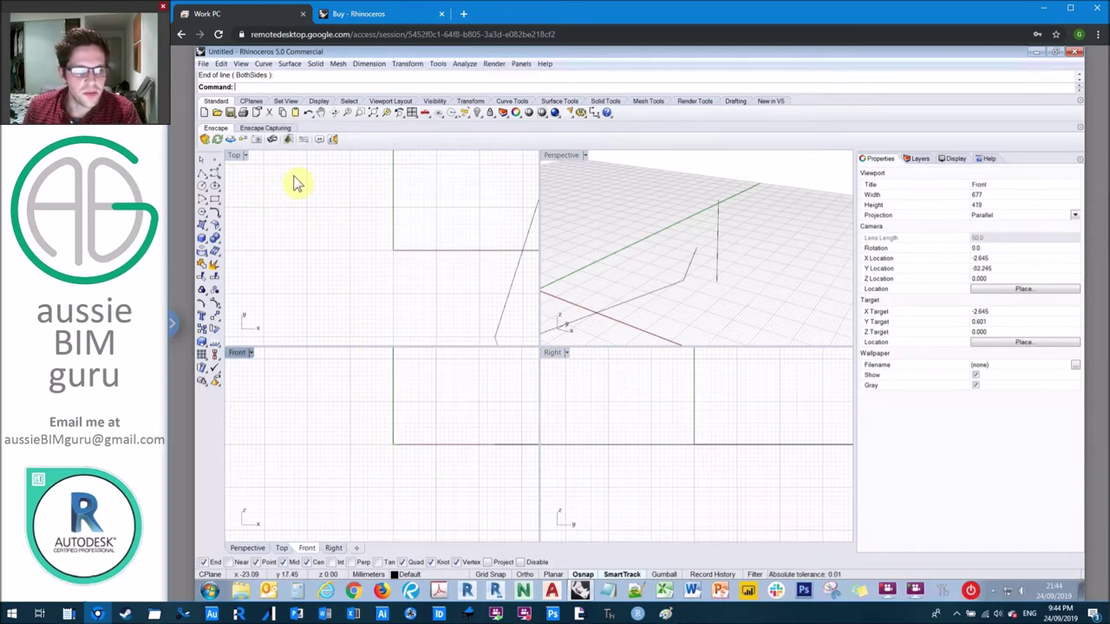
{"action": "right_click_drag", "start_coordinate": [422, 252], "coordinate": [389, 279]}
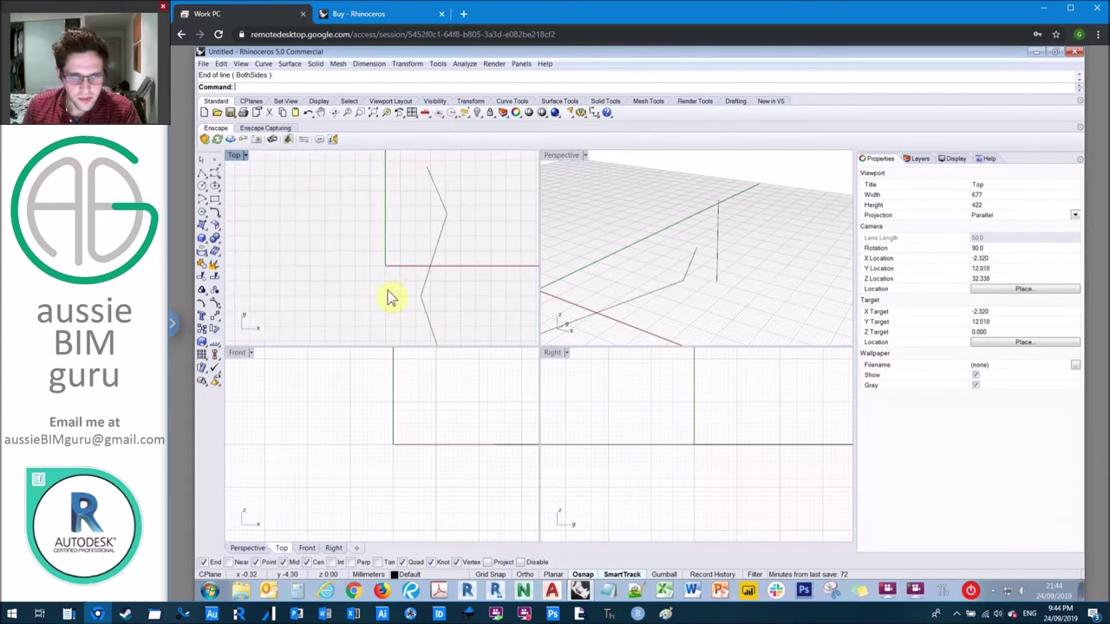
{"action": "scroll", "coordinate": [389, 298], "scroll_direction": "down", "scroll_amount": 2}
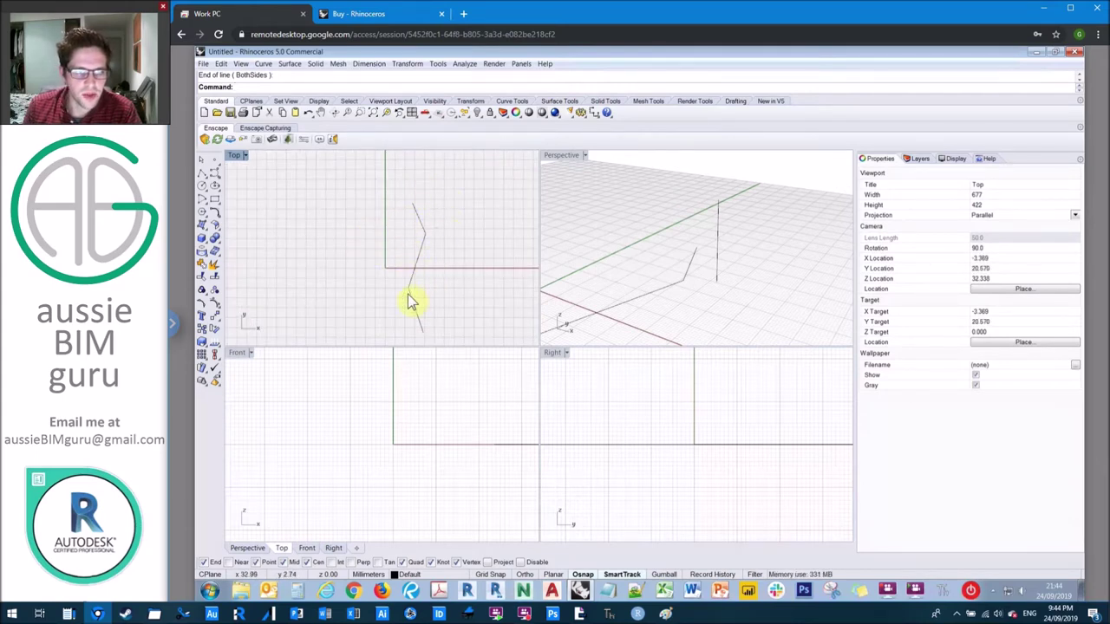
{"action": "right_click_drag", "start_coordinate": [392, 403], "coordinate": [443, 422]}
{"action": "left_click", "coordinate": [679, 445]}
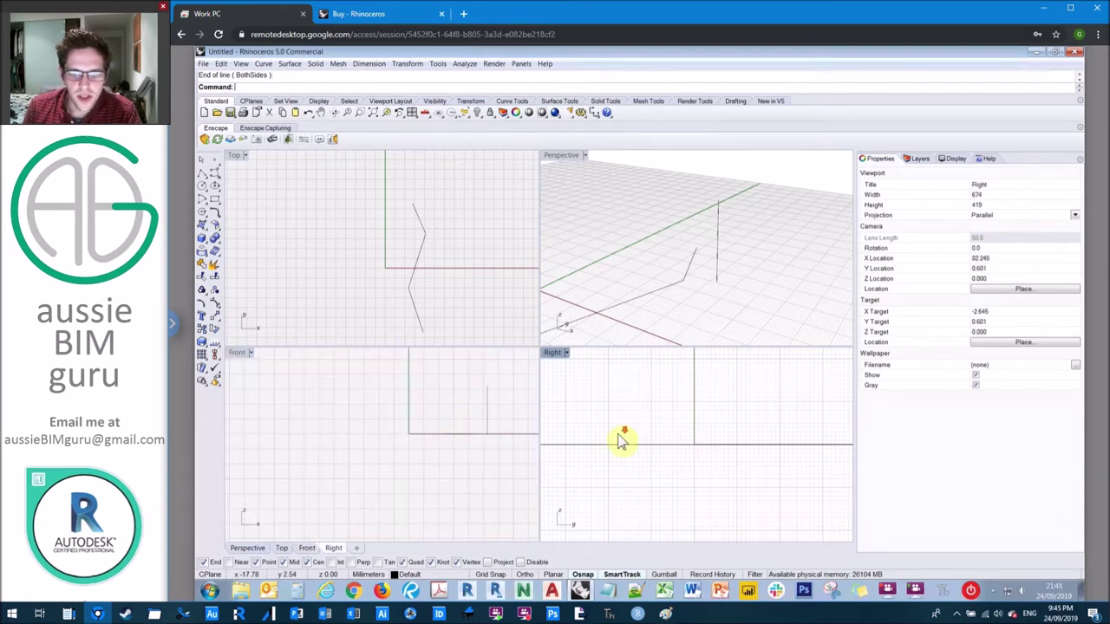
{"action": "right_click_drag", "start_coordinate": [654, 537], "coordinate": [642, 455]}
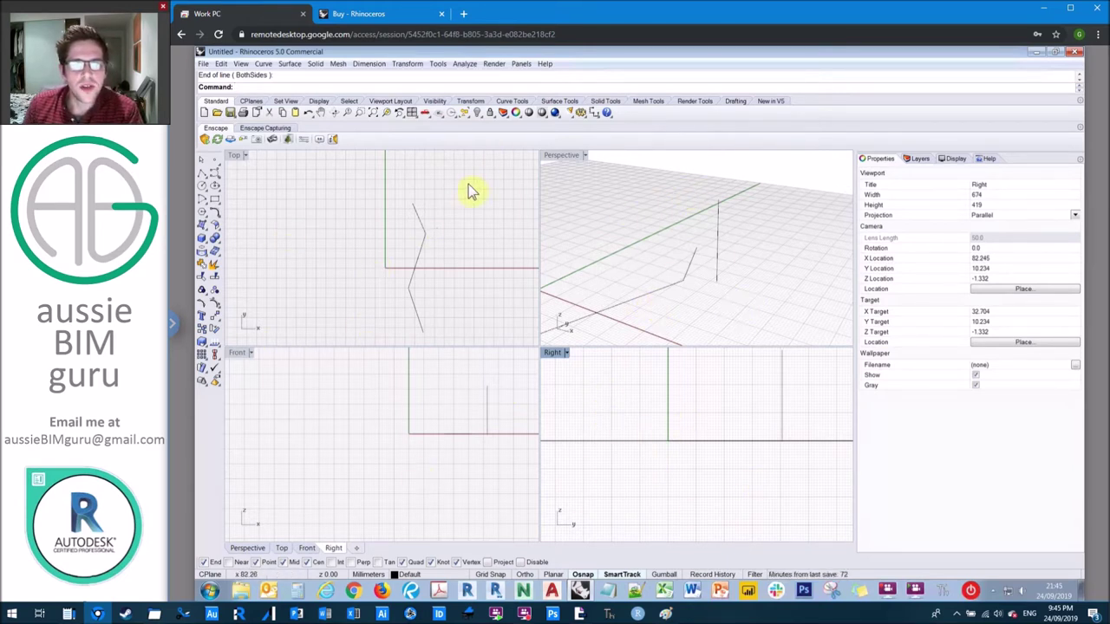
{"action": "left_click", "coordinate": [334, 205]}
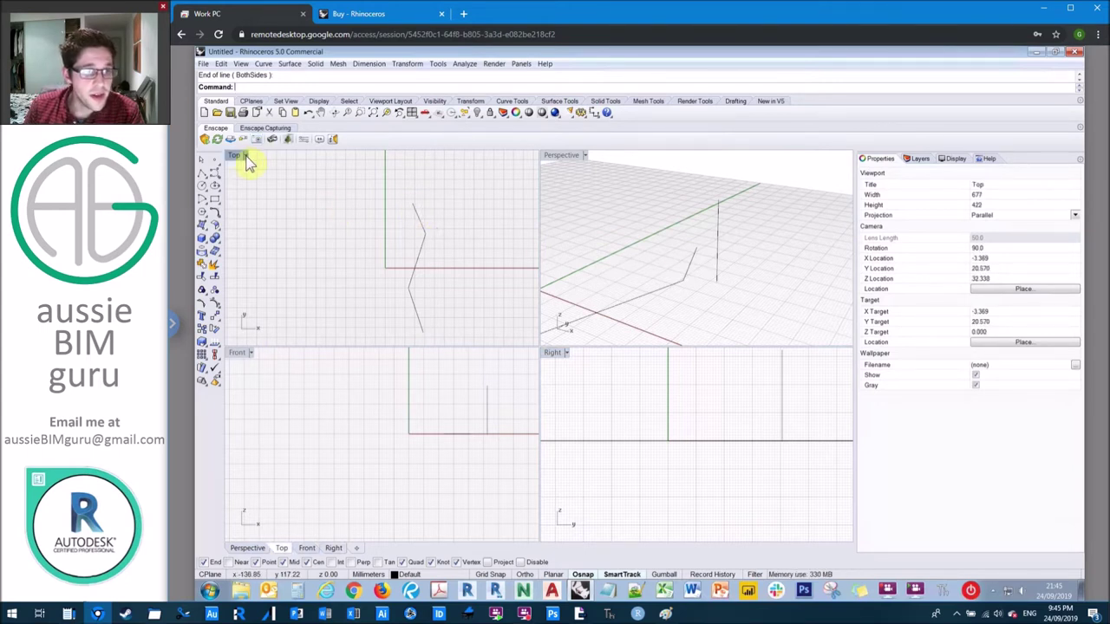
{"action": "left_click", "coordinate": [245, 157]}
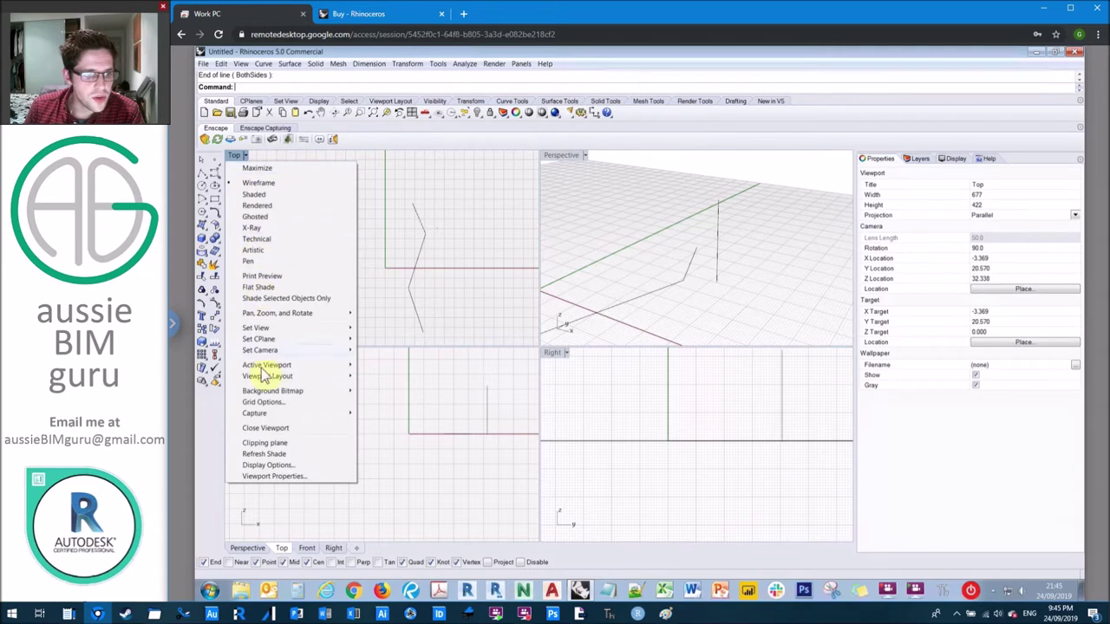
Change the top-left viewport to a Perspective view with Wireframe display.
{"action": "mouse_move", "coordinate": [286, 331]}
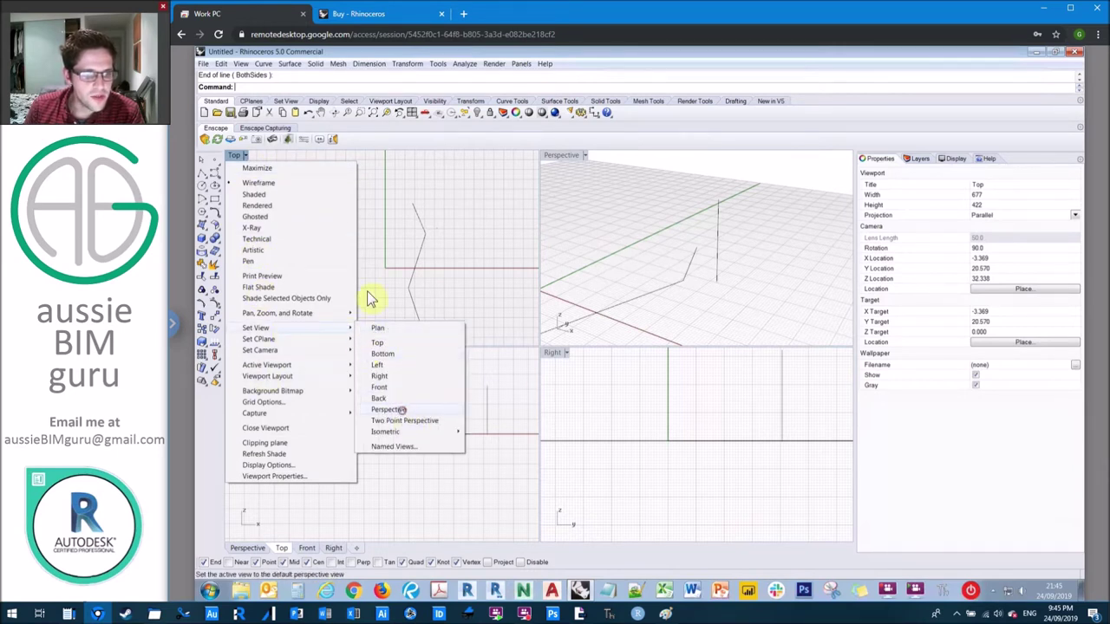
{"action": "left_click", "coordinate": [388, 410]}
{"action": "right_click_drag", "start_coordinate": [434, 293], "coordinate": [408, 292]}
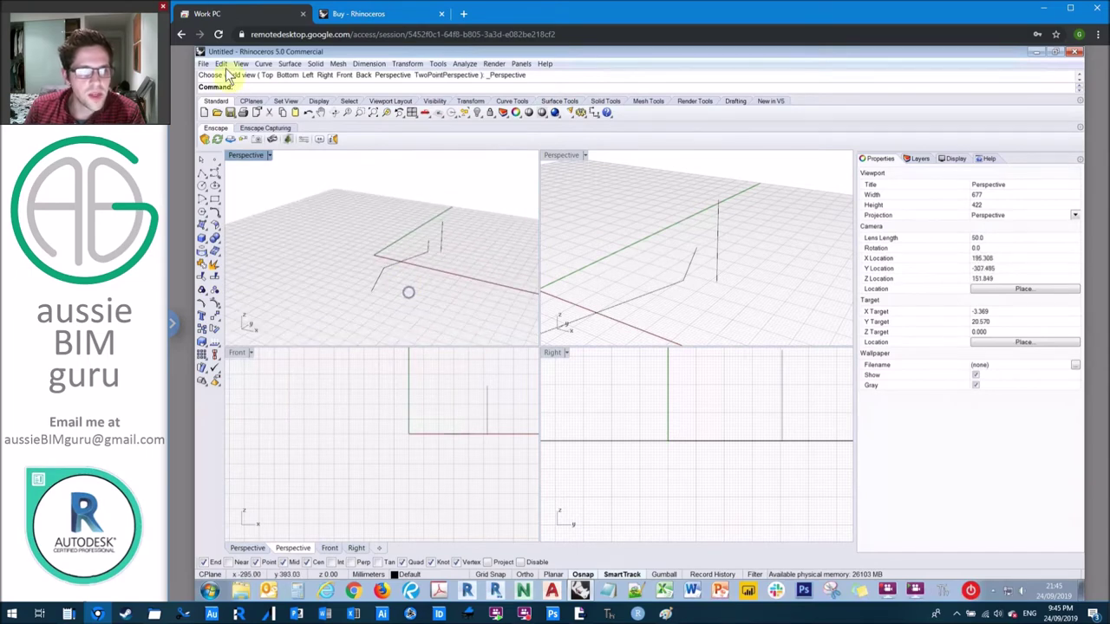
{"action": "left_click", "coordinate": [269, 155]}
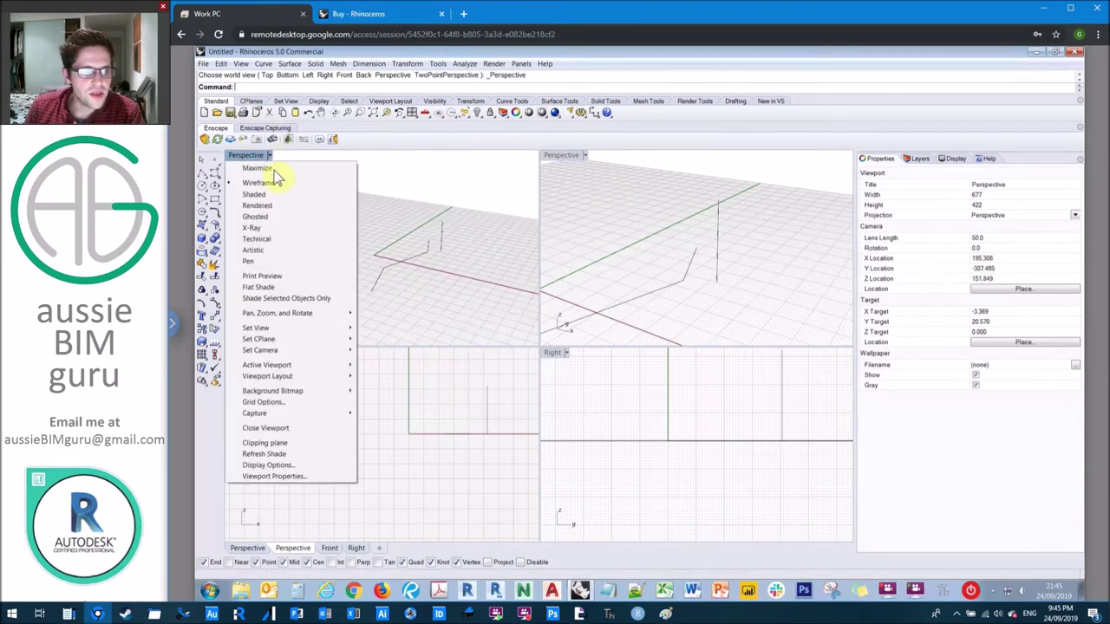
{"action": "left_click", "coordinate": [257, 237]}
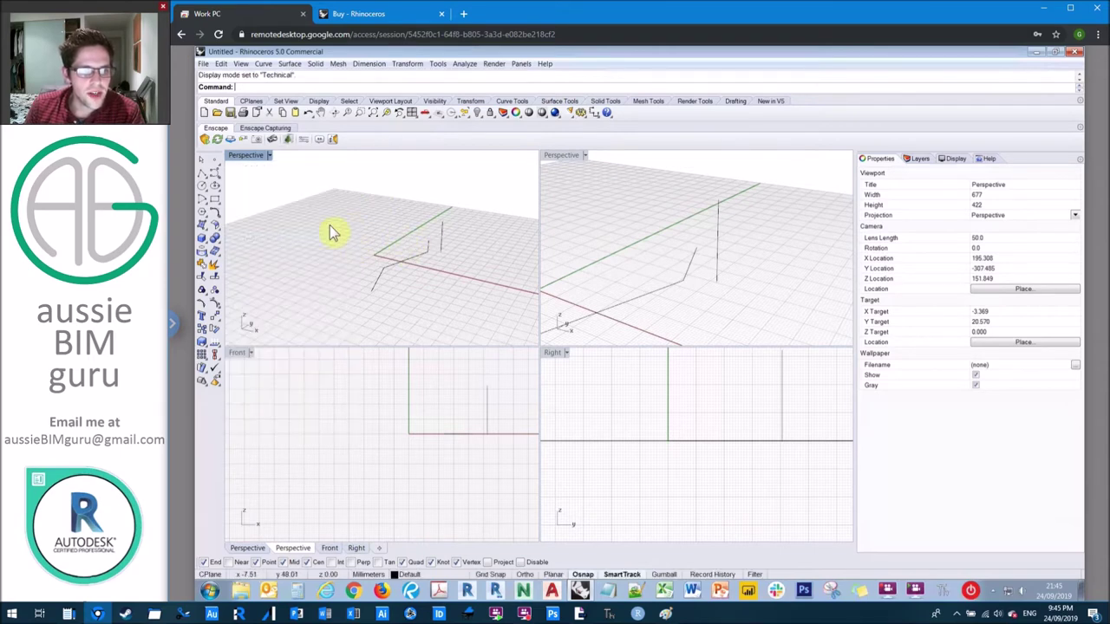
{"action": "left_click", "coordinate": [270, 157]}
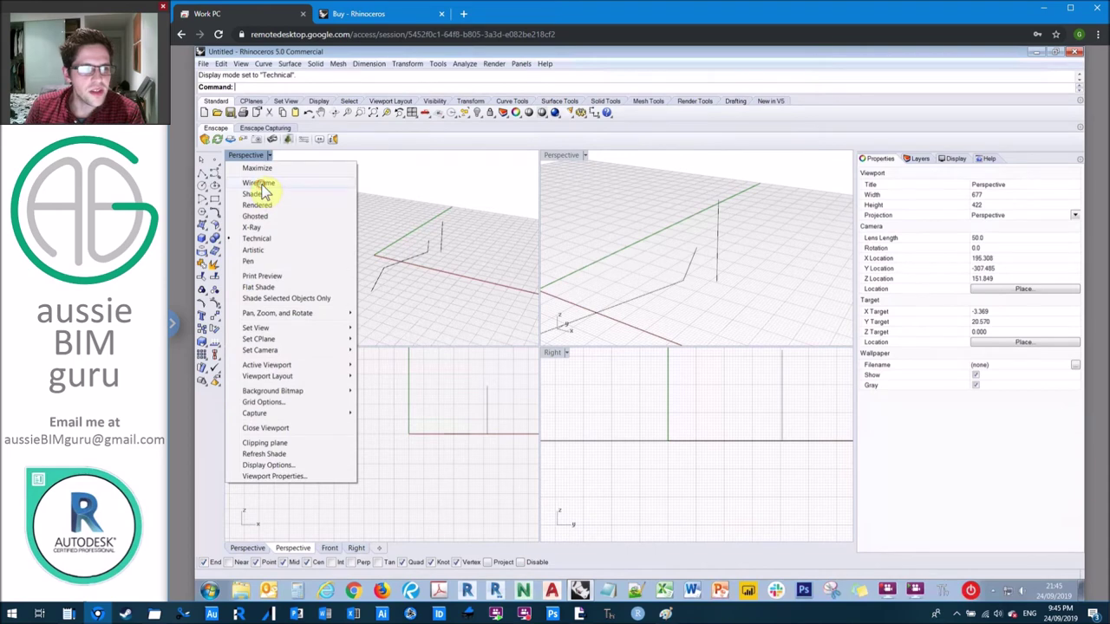
{"action": "left_click", "coordinate": [279, 183]}
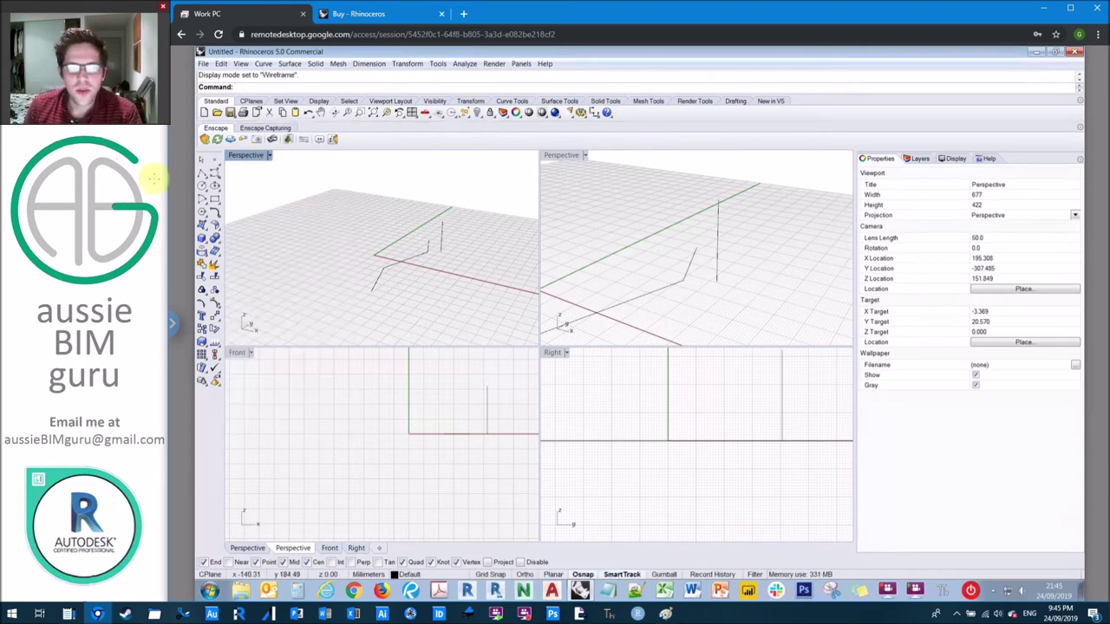
Select both sketched curves and delete them, leaving the model empty.
{"action": "left_click", "coordinate": [338, 225]}
{"action": "right_click", "coordinate": [743, 305]}
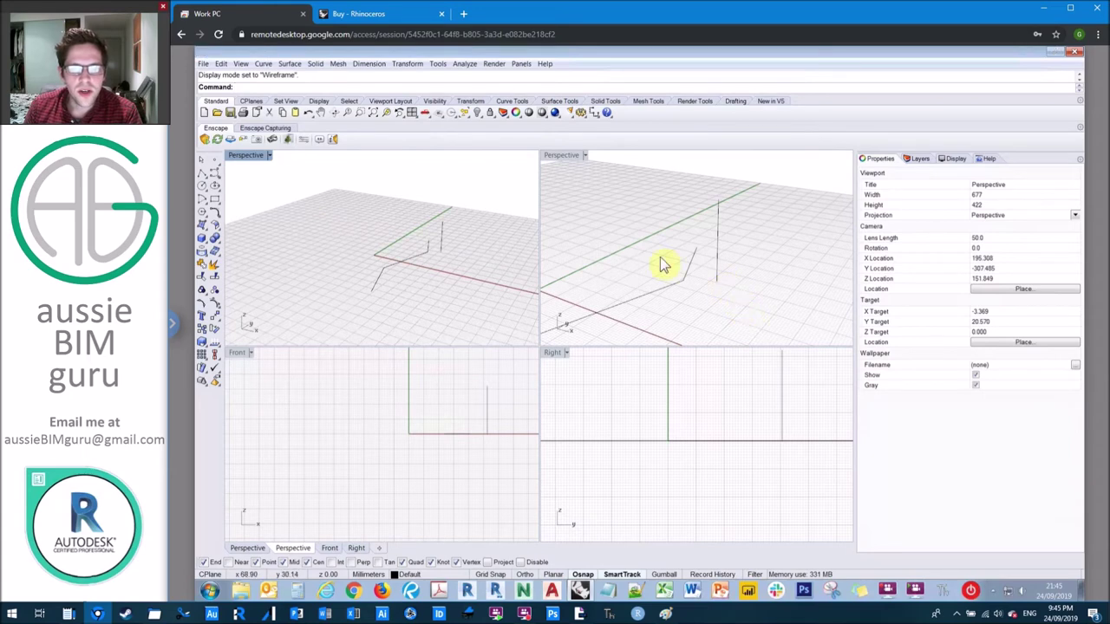
{"action": "left_click", "coordinate": [660, 264]}
{"action": "key", "text": "Delete"}
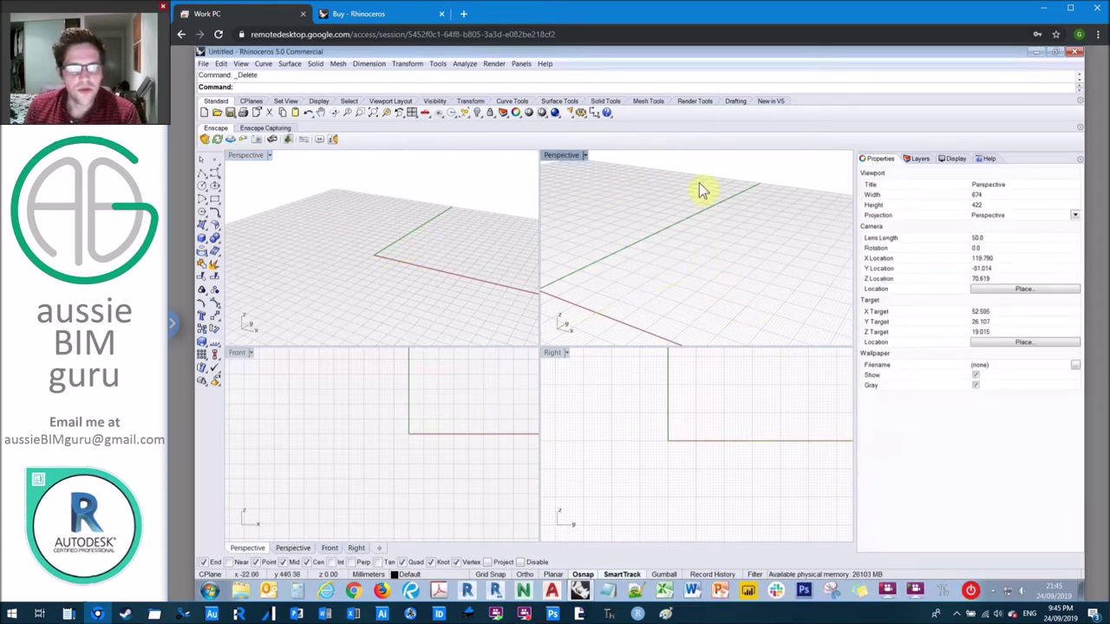
{"action": "left_click", "coordinate": [210, 176]}
{"action": "left_click", "coordinate": [659, 293]}
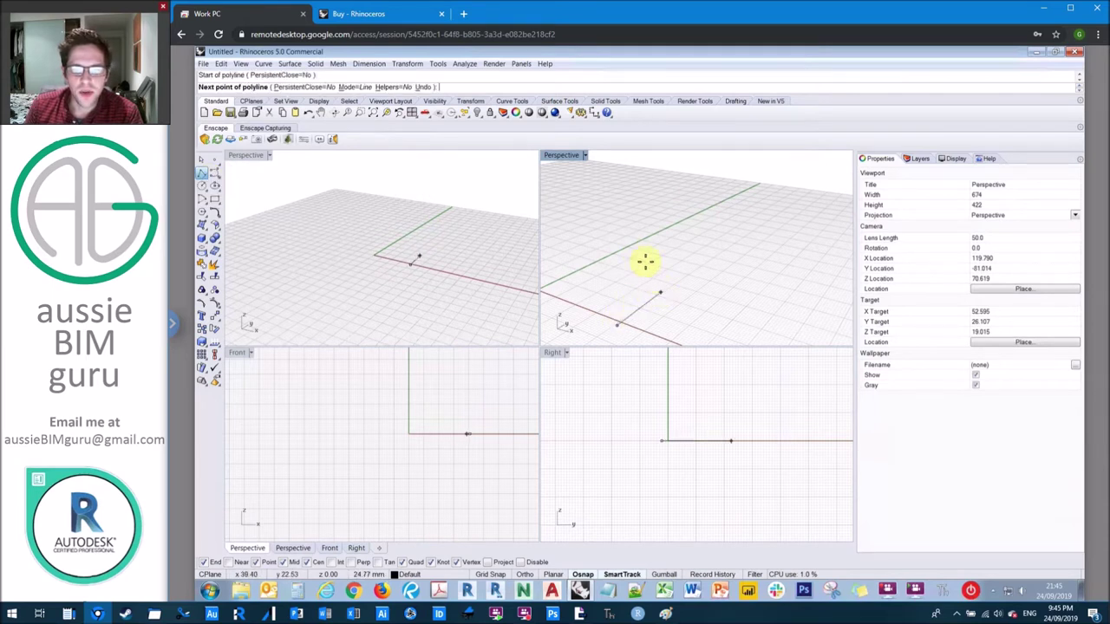
{"action": "left_click", "coordinate": [646, 262]}
{"action": "left_click", "coordinate": [726, 248]}
{"action": "key", "text": "Return"}
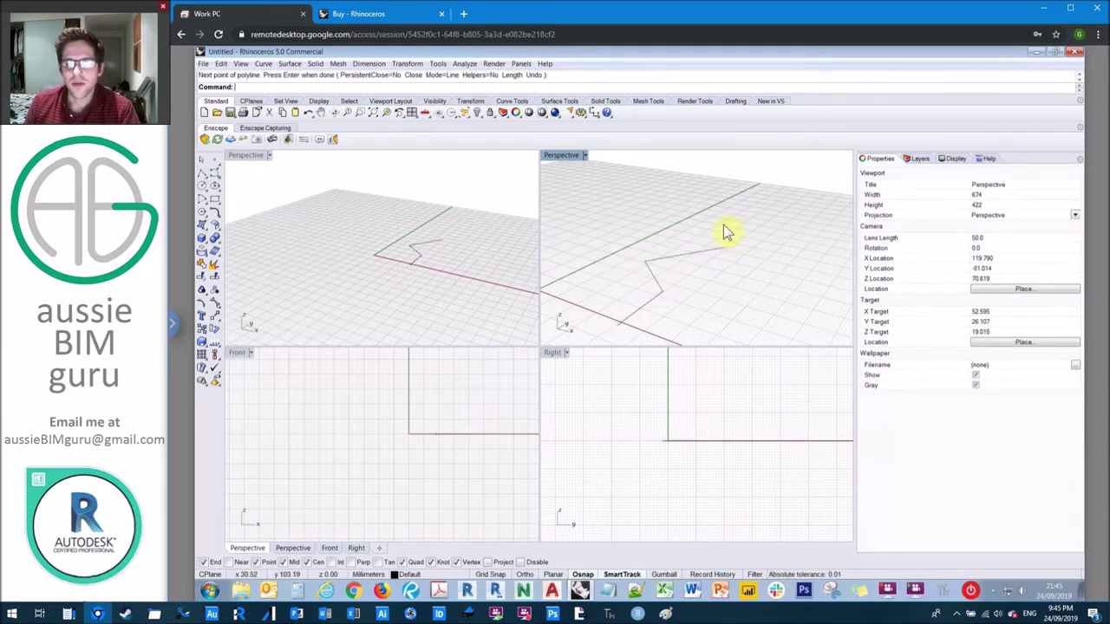
{"action": "key", "text": "Return"}
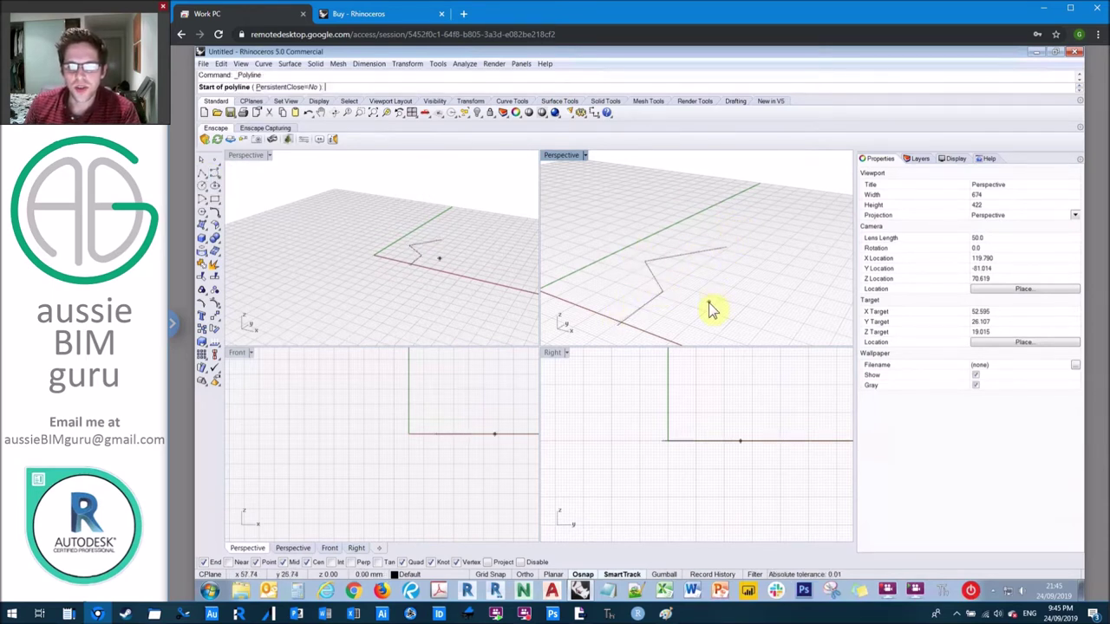
{"action": "key", "text": "Escape"}
{"action": "left_click", "coordinate": [661, 292]}
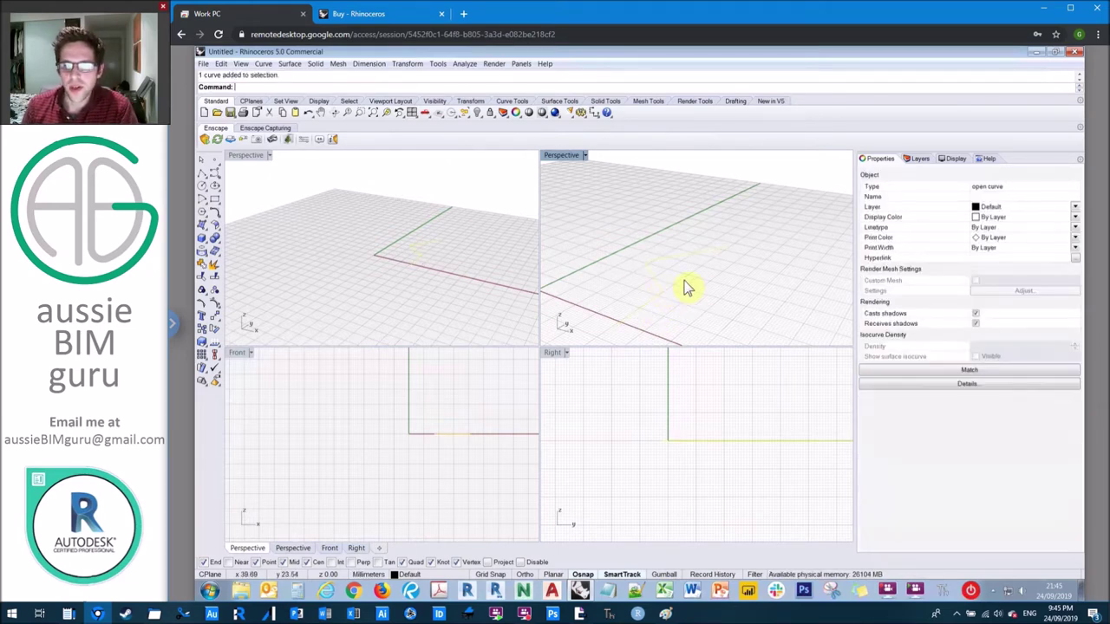
{"action": "key", "text": "Delete"}
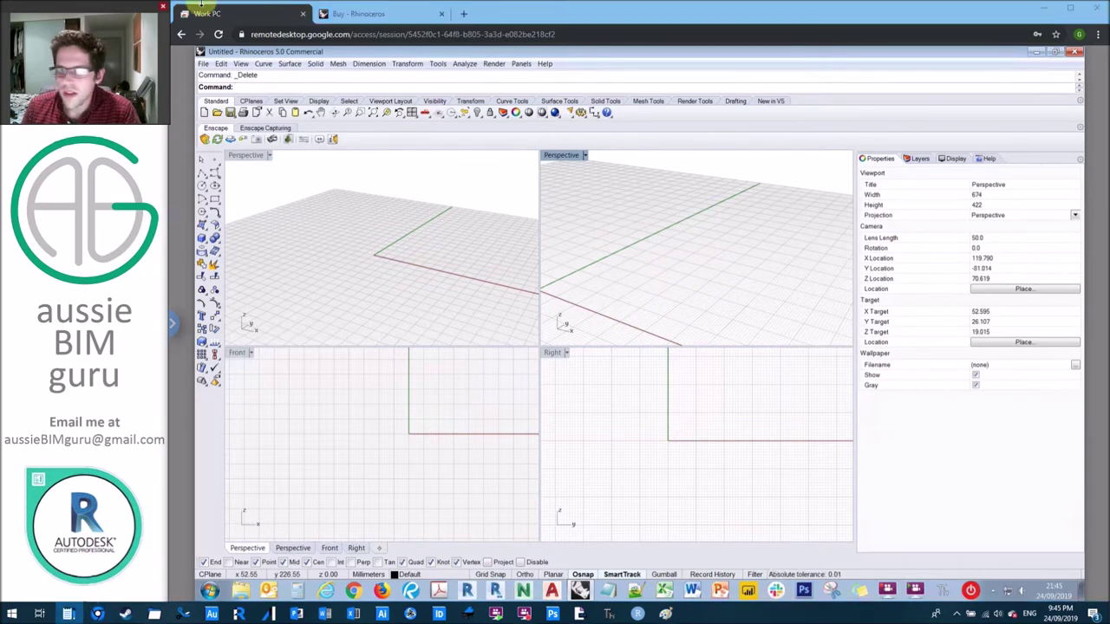
In Document Properties > Units, keep Millimeters as model units and 1.00 display precision.
{"action": "left_click", "coordinate": [204, 65]}
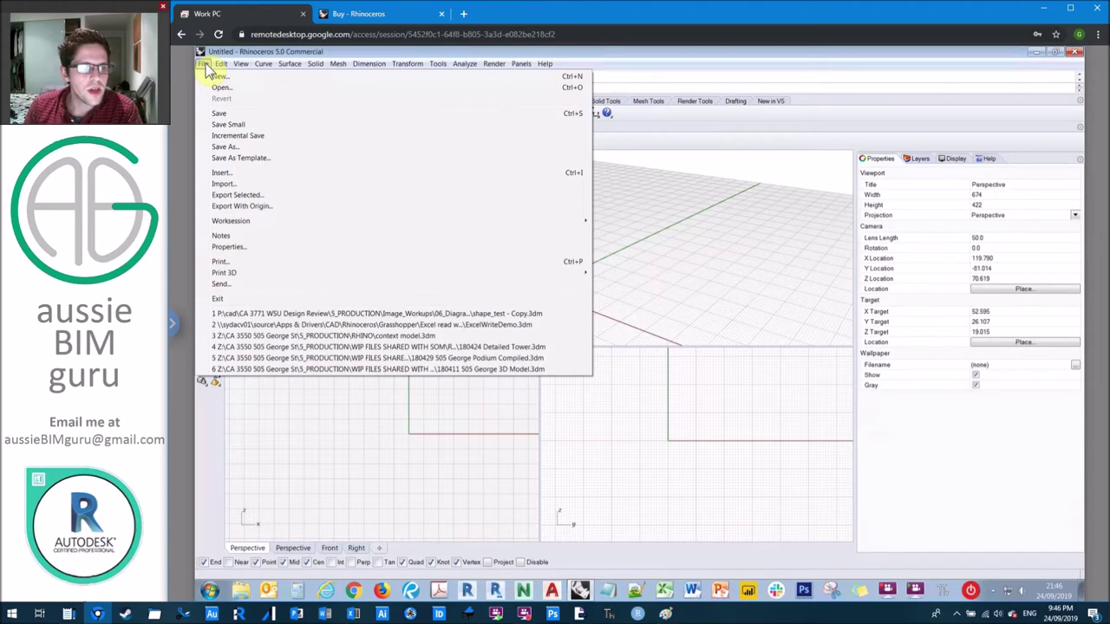
{"action": "left_click", "coordinate": [228, 247]}
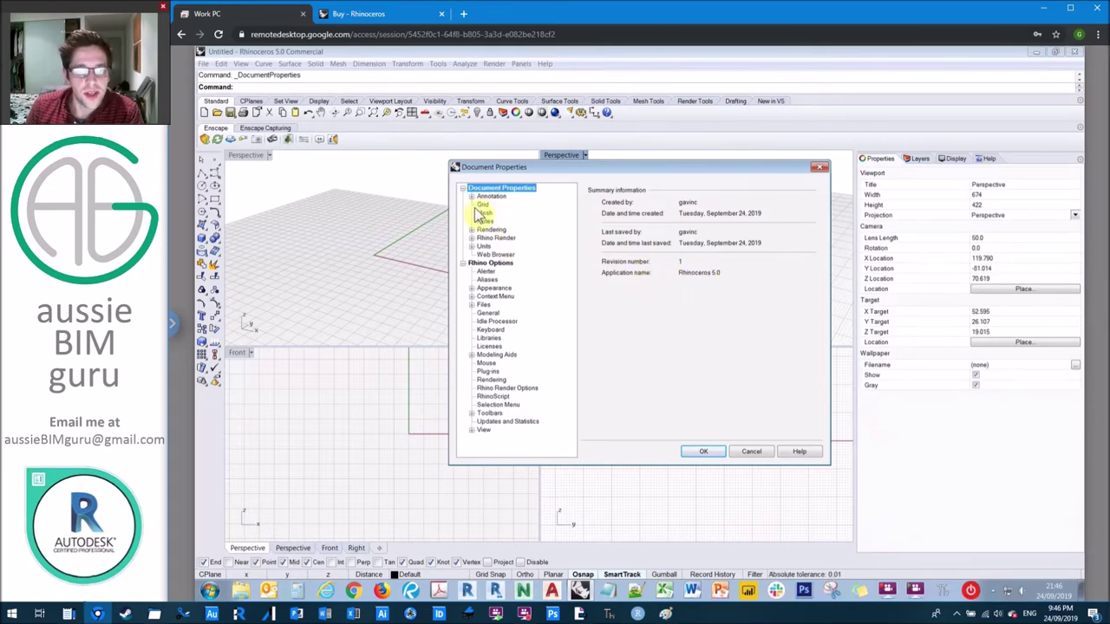
{"action": "left_click", "coordinate": [473, 248]}
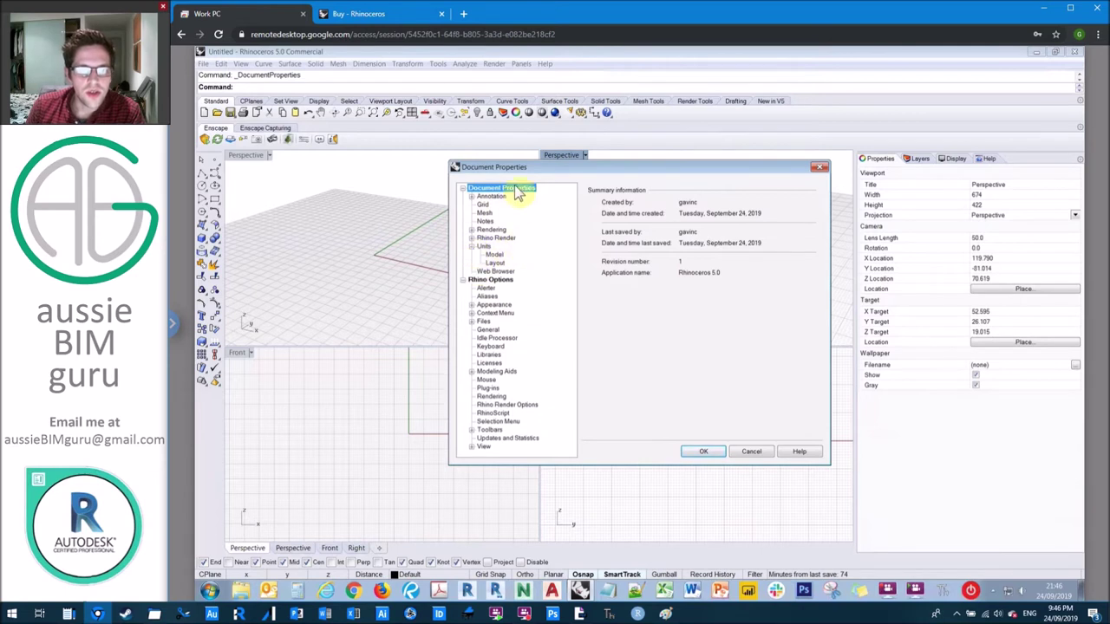
{"action": "left_click", "coordinate": [494, 256]}
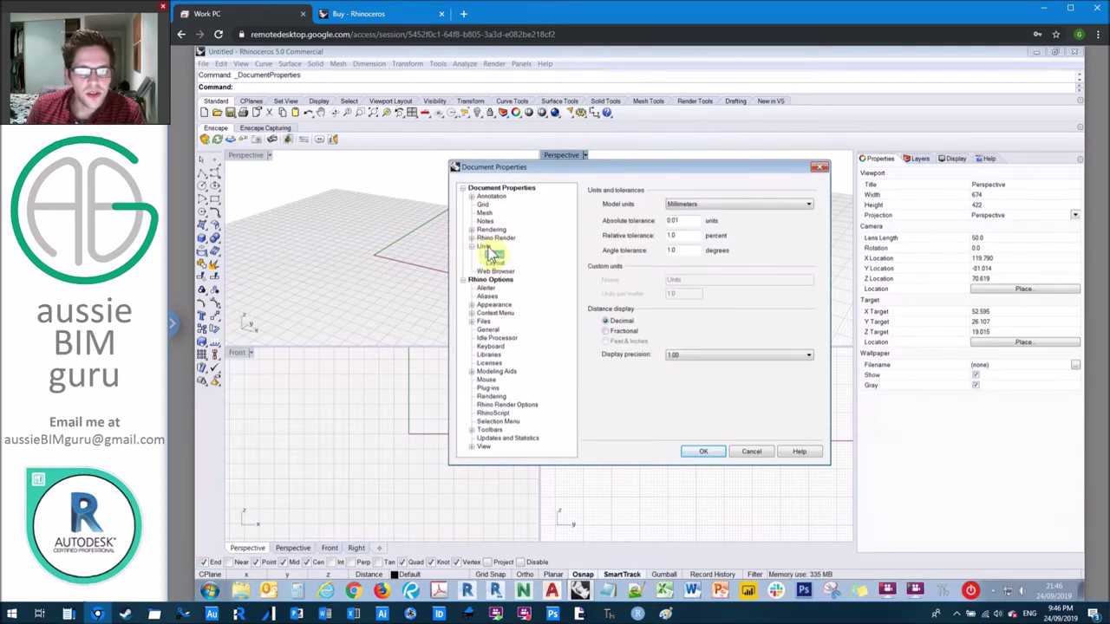
{"action": "left_click", "coordinate": [698, 206]}
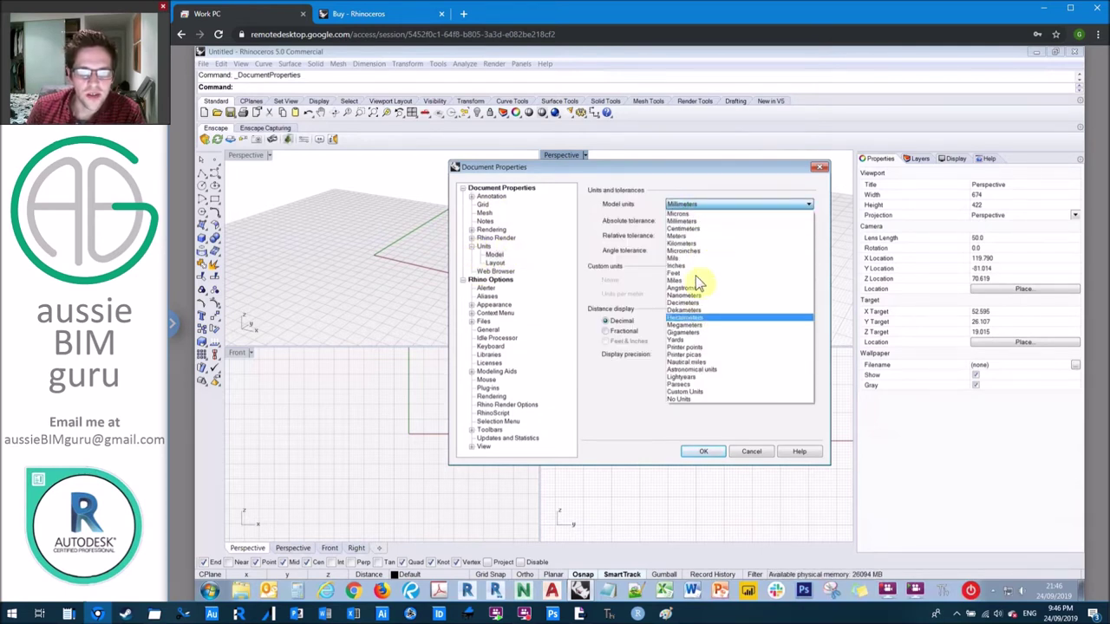
{"action": "left_click", "coordinate": [701, 220]}
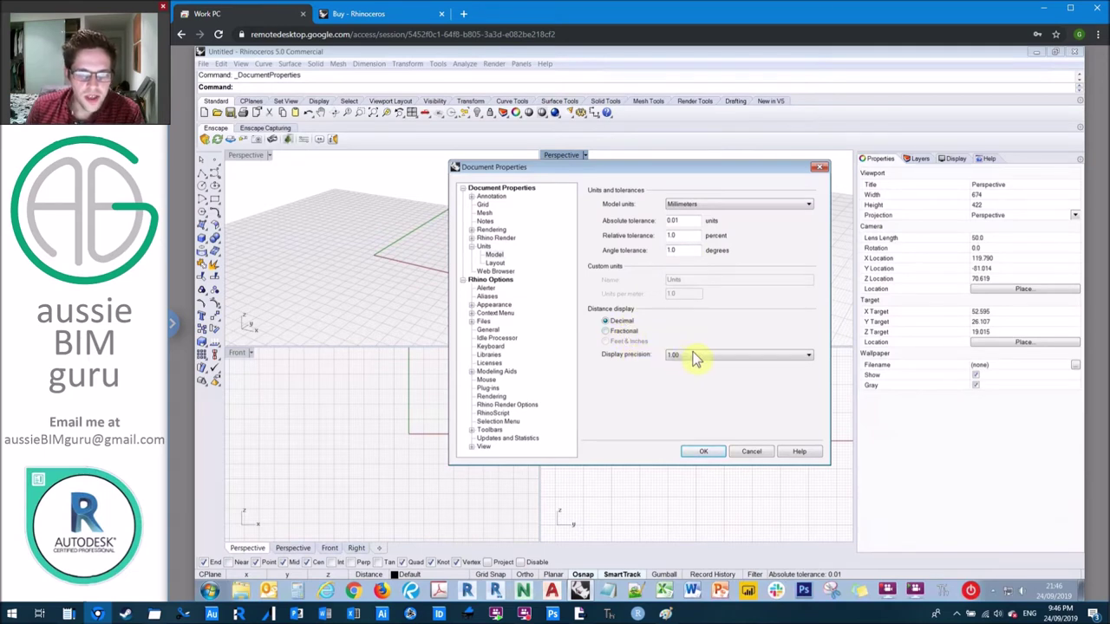
{"action": "left_click", "coordinate": [679, 357]}
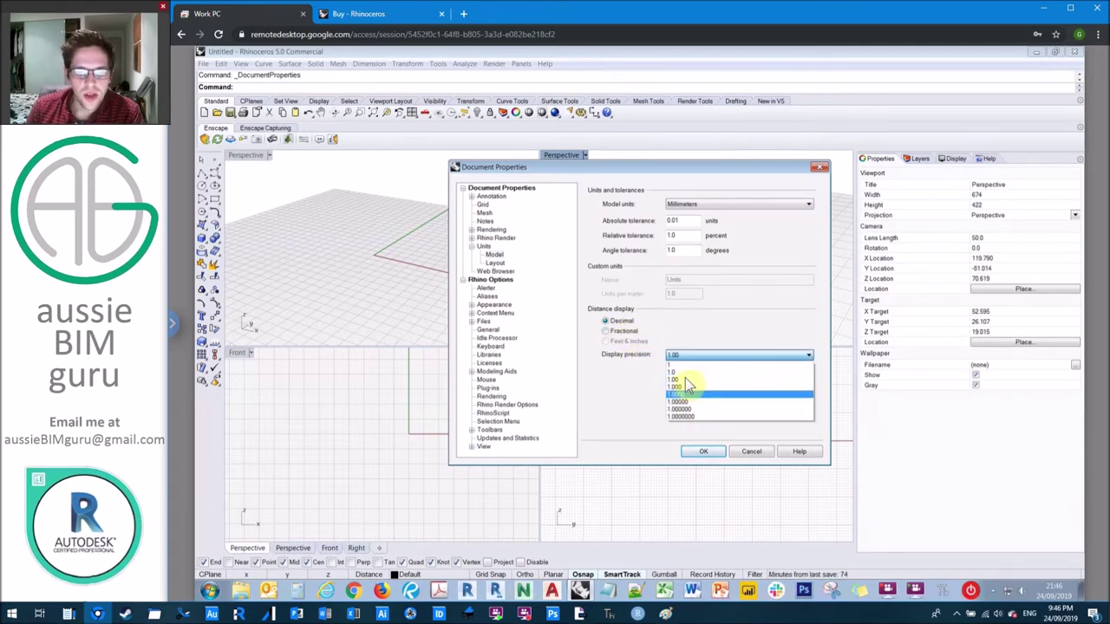
{"action": "left_click", "coordinate": [686, 357]}
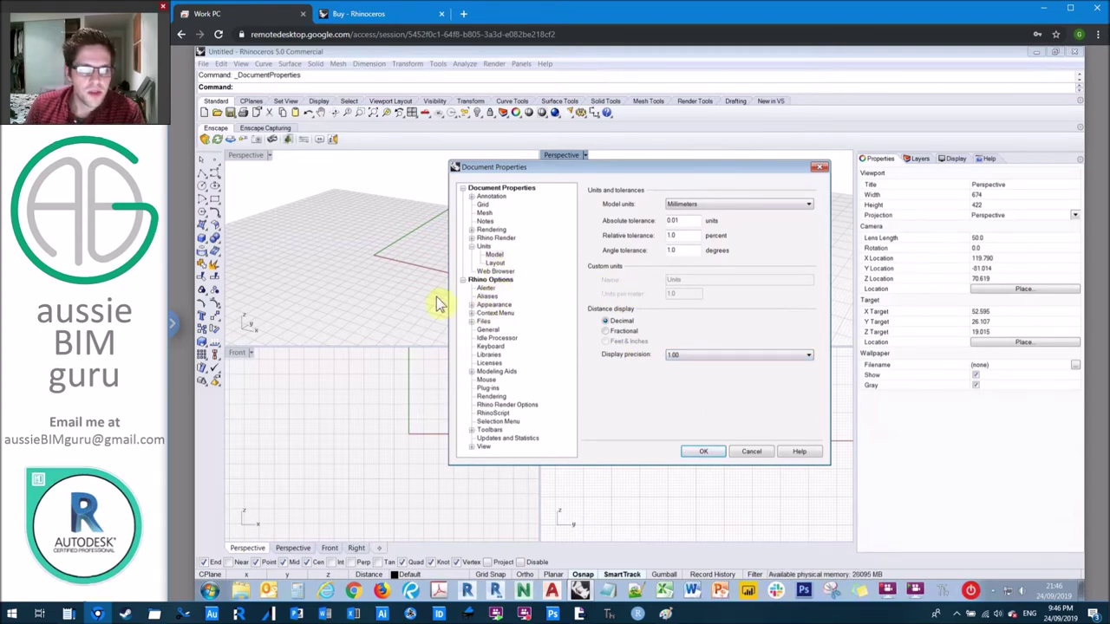
Browse to the Grid page of Document Properties, moving the dialog aside to see the viewports.
{"action": "left_click", "coordinate": [472, 304]}
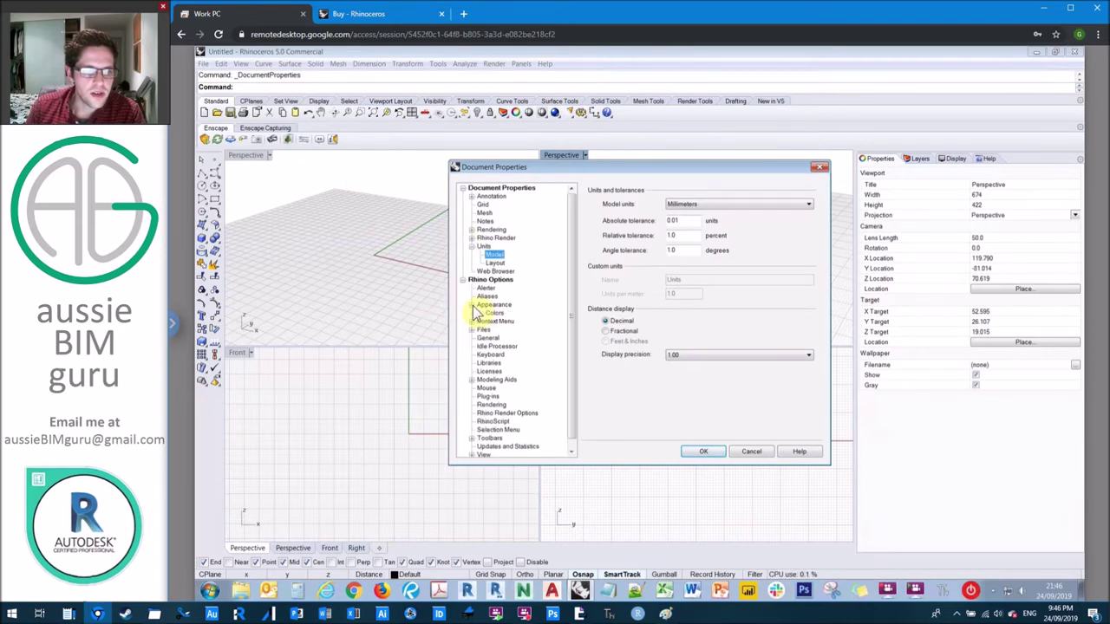
{"action": "left_click", "coordinate": [495, 313]}
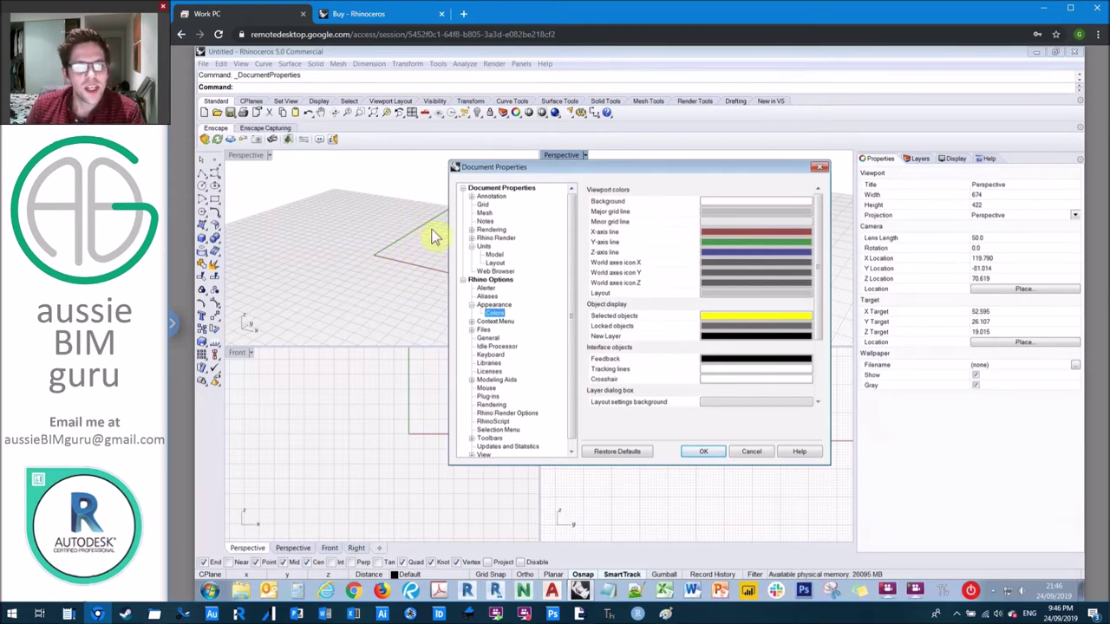
{"action": "left_click", "coordinate": [484, 206]}
{"action": "left_click_drag", "start_coordinate": [527, 173], "coordinate": [308, 212]}
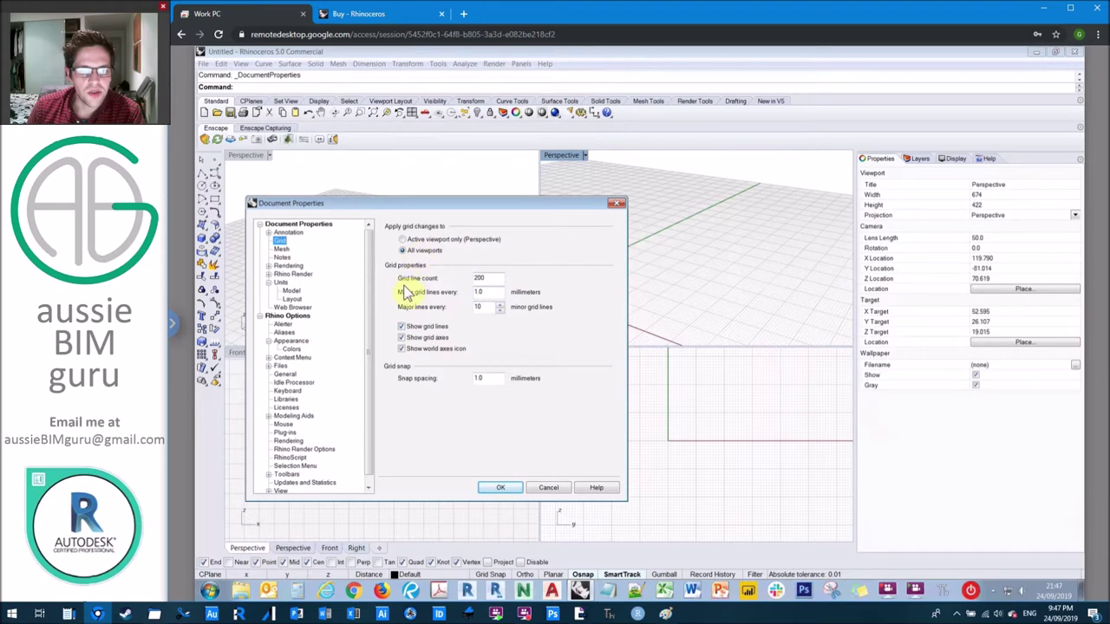
Toggle grid lines and grid axes off and back on, then confirm with OK.
{"action": "left_click", "coordinate": [422, 328]}
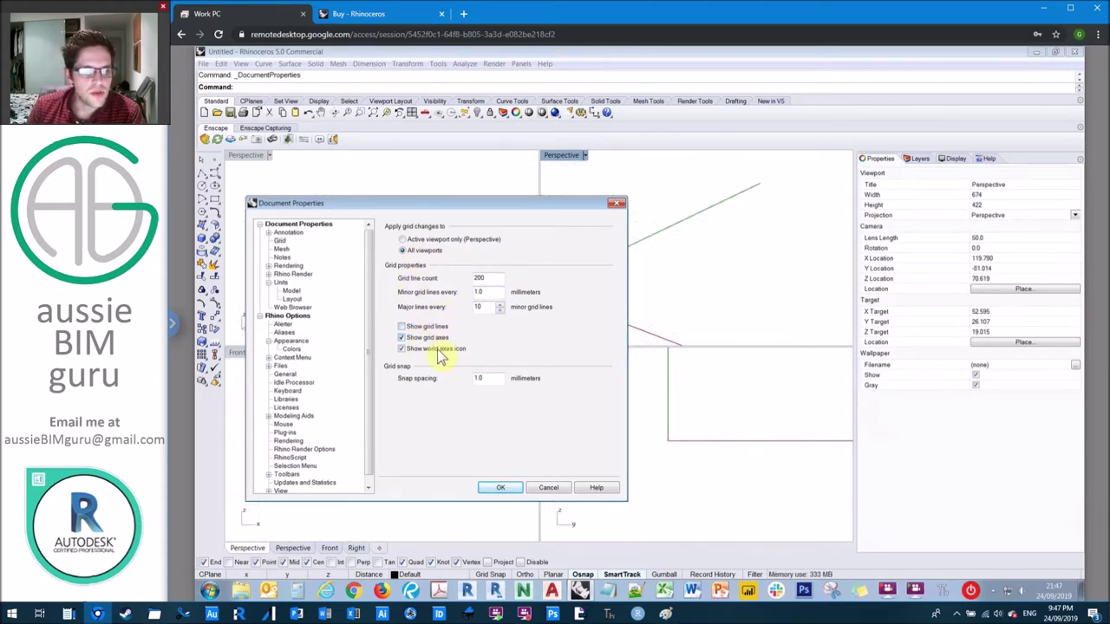
{"action": "left_click", "coordinate": [438, 342]}
{"action": "left_click", "coordinate": [437, 339]}
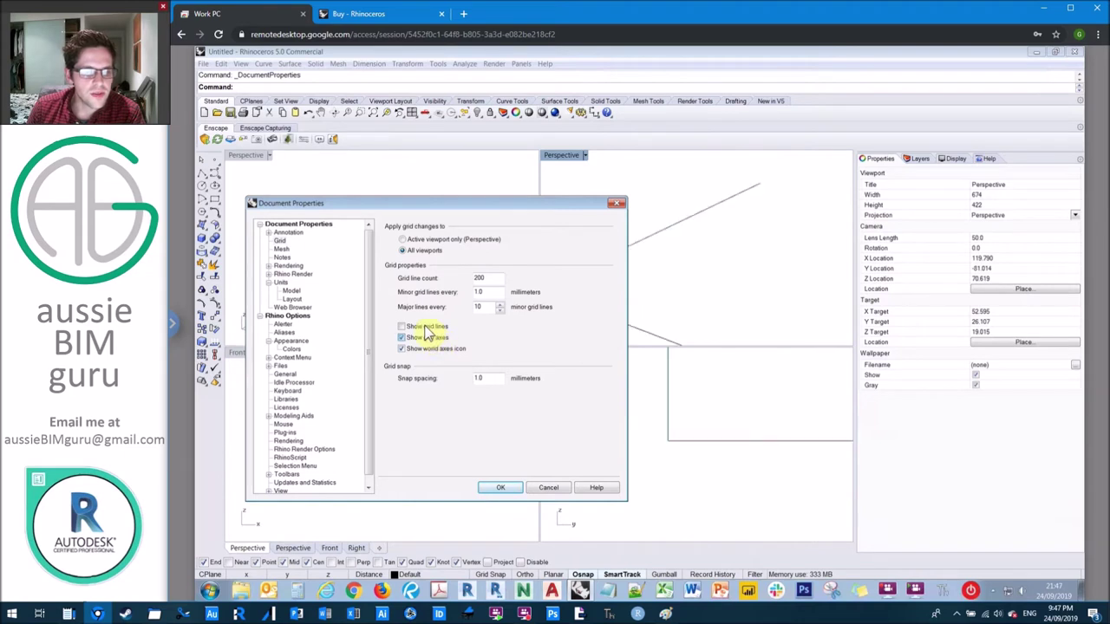
{"action": "left_click", "coordinate": [424, 327]}
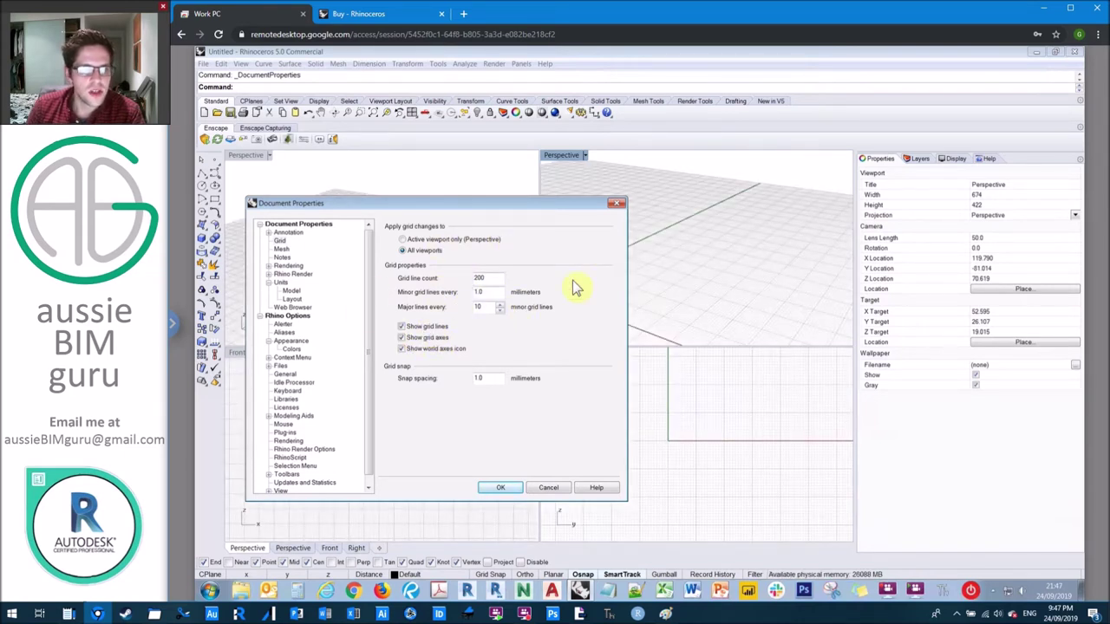
{"action": "left_click", "coordinate": [503, 489]}
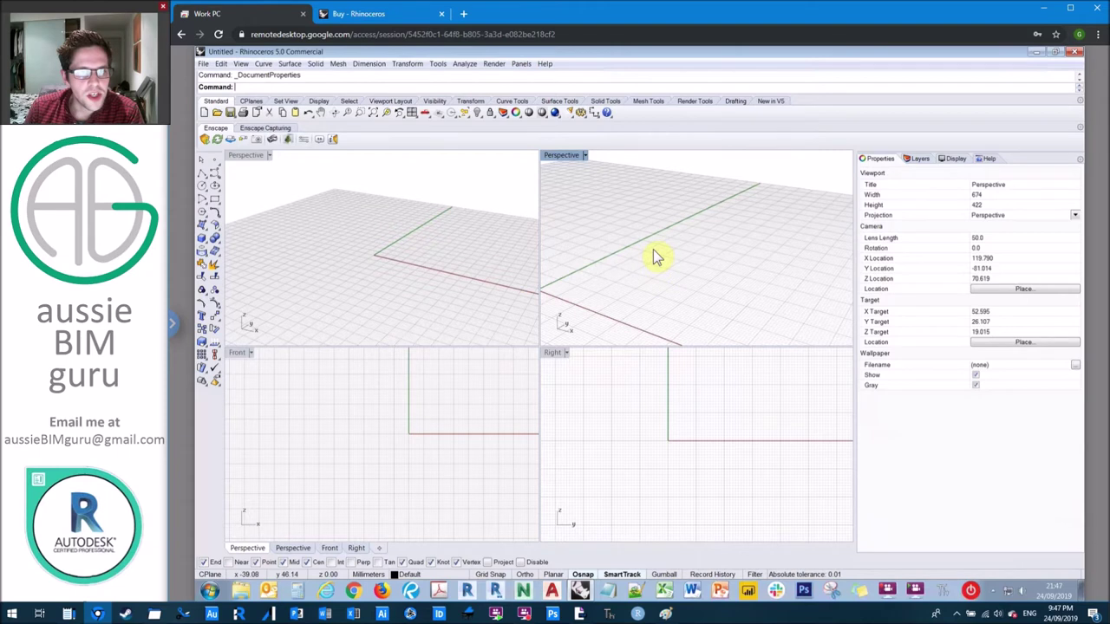
Maximize and restore the Perspective view from the Viewport Layout tools, then orbit it.
{"action": "left_click", "coordinate": [398, 101]}
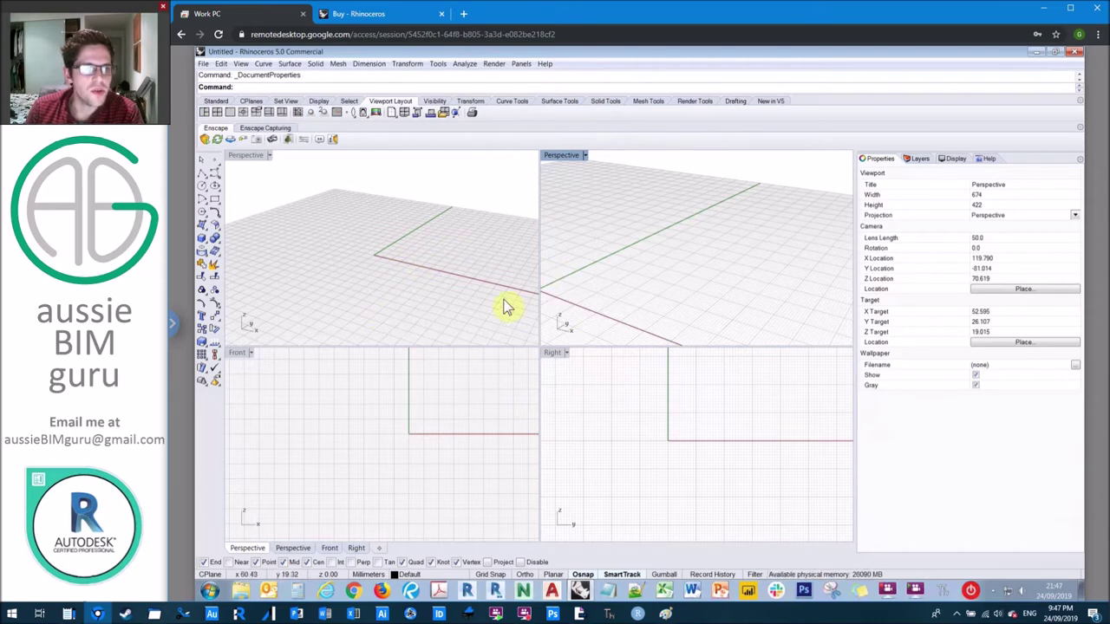
{"action": "left_click", "coordinate": [231, 114]}
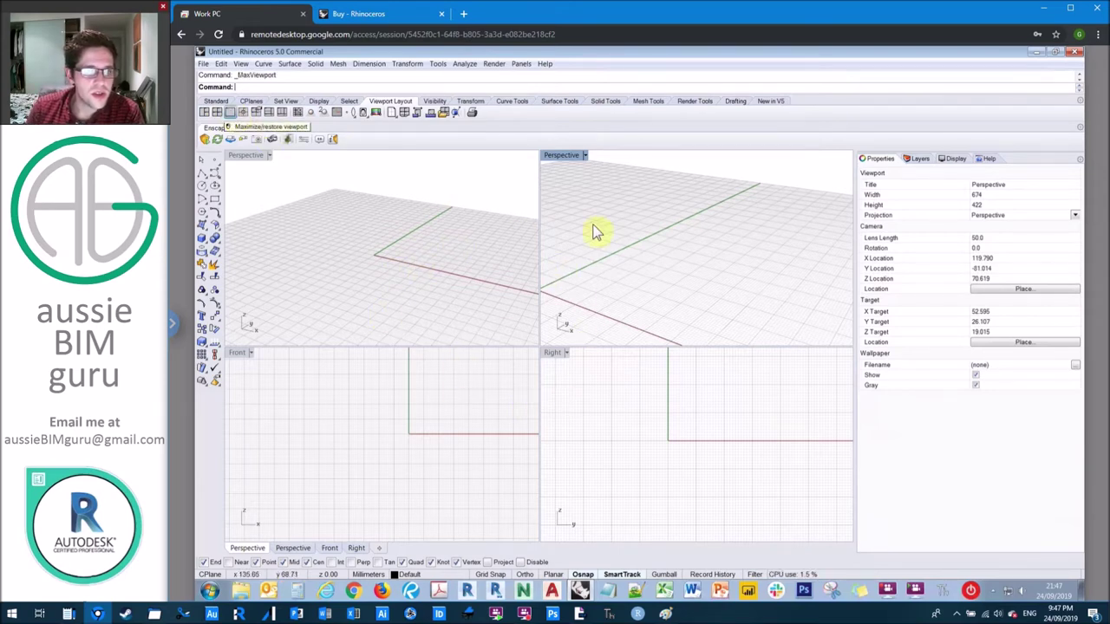
{"action": "left_click", "coordinate": [231, 113]}
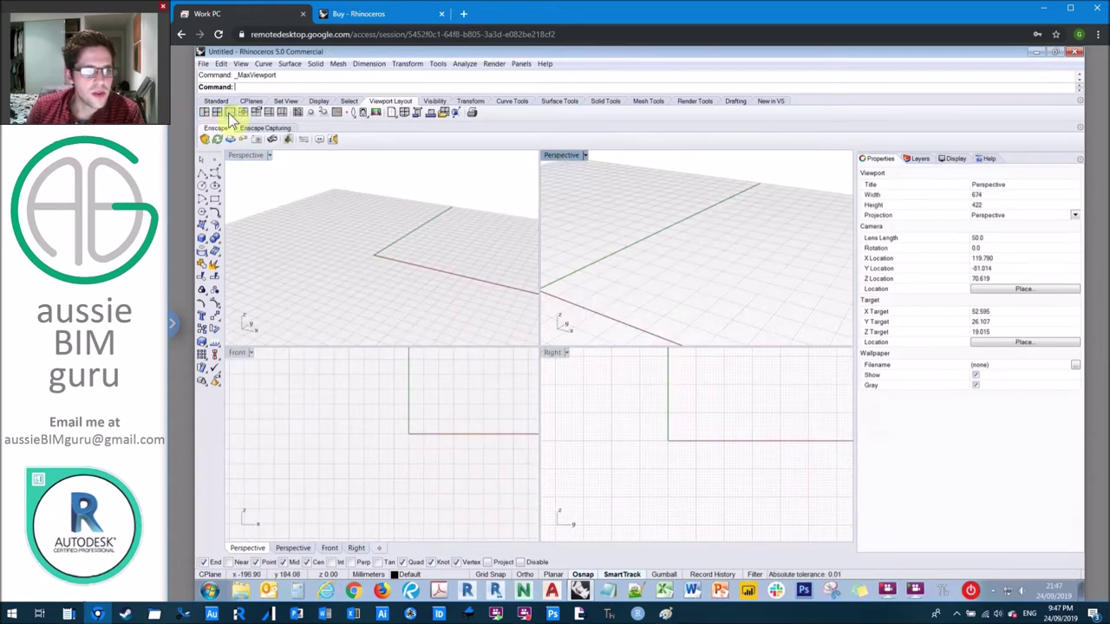
{"action": "left_click", "coordinate": [230, 114]}
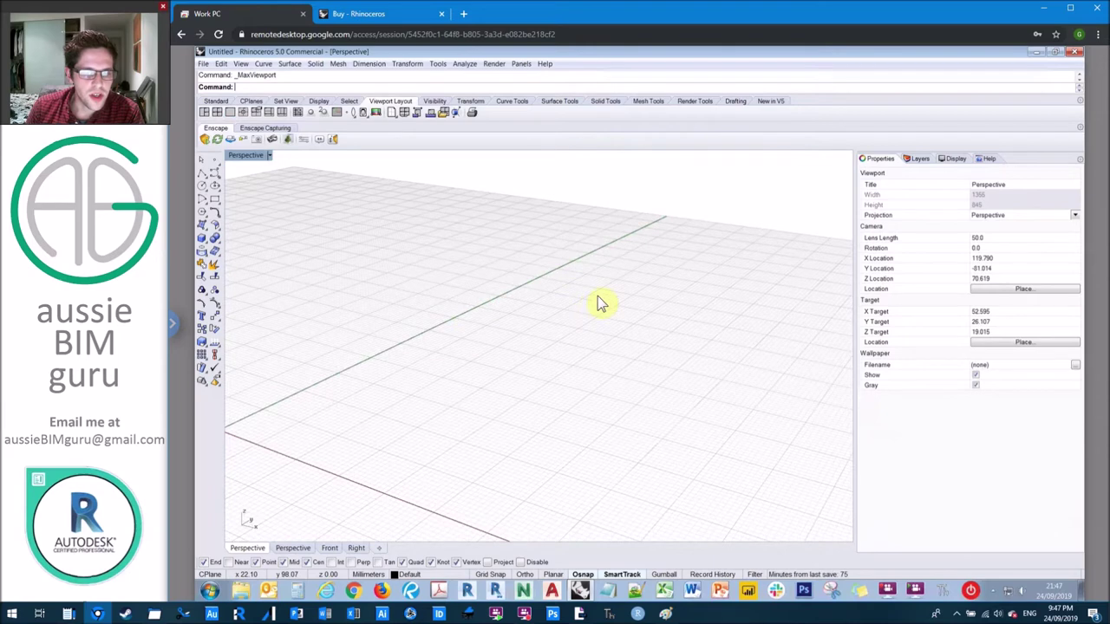
{"action": "right_click_drag", "start_coordinate": [601, 303], "coordinate": [464, 306]}
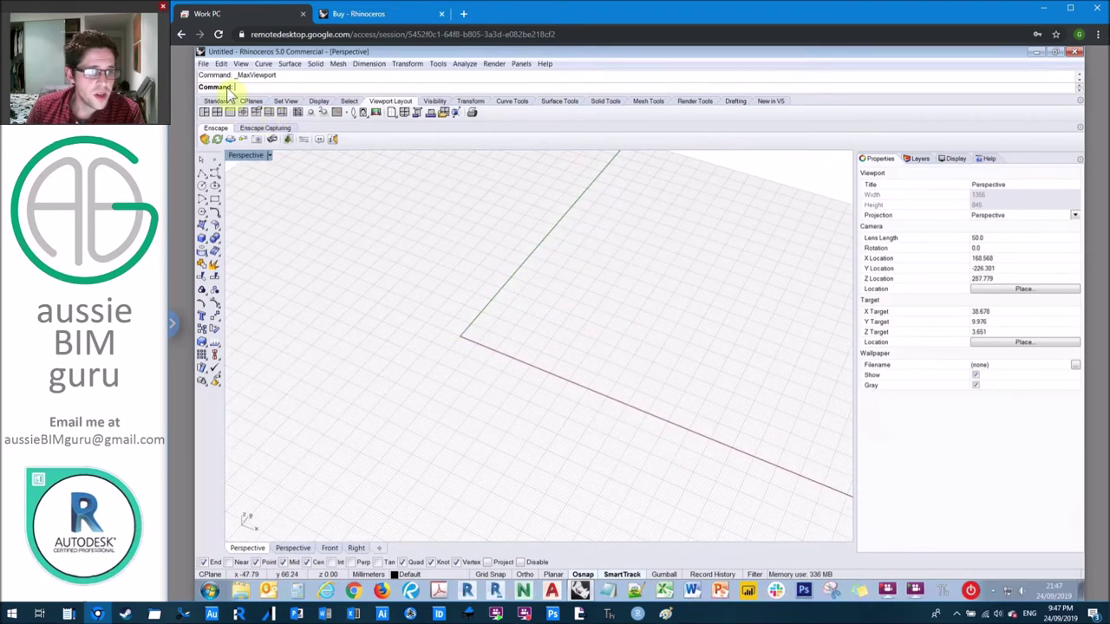
Try the 3 Viewports, 4 Viewports and Split Horizontal layouts, ending on 4 Viewports.
{"action": "left_click", "coordinate": [205, 115]}
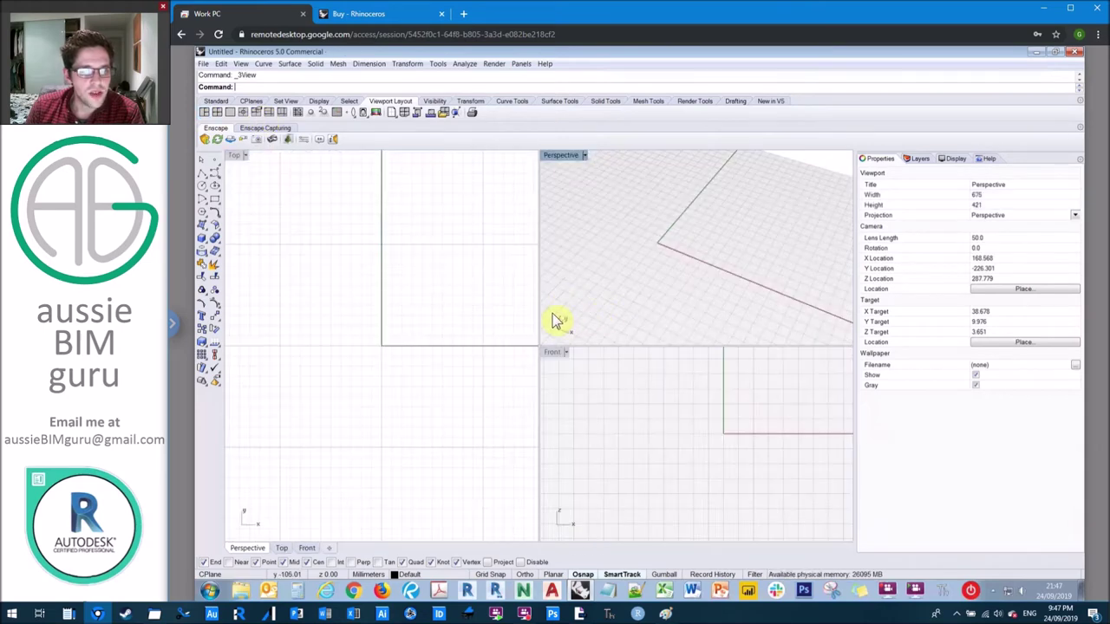
{"action": "left_click", "coordinate": [217, 112]}
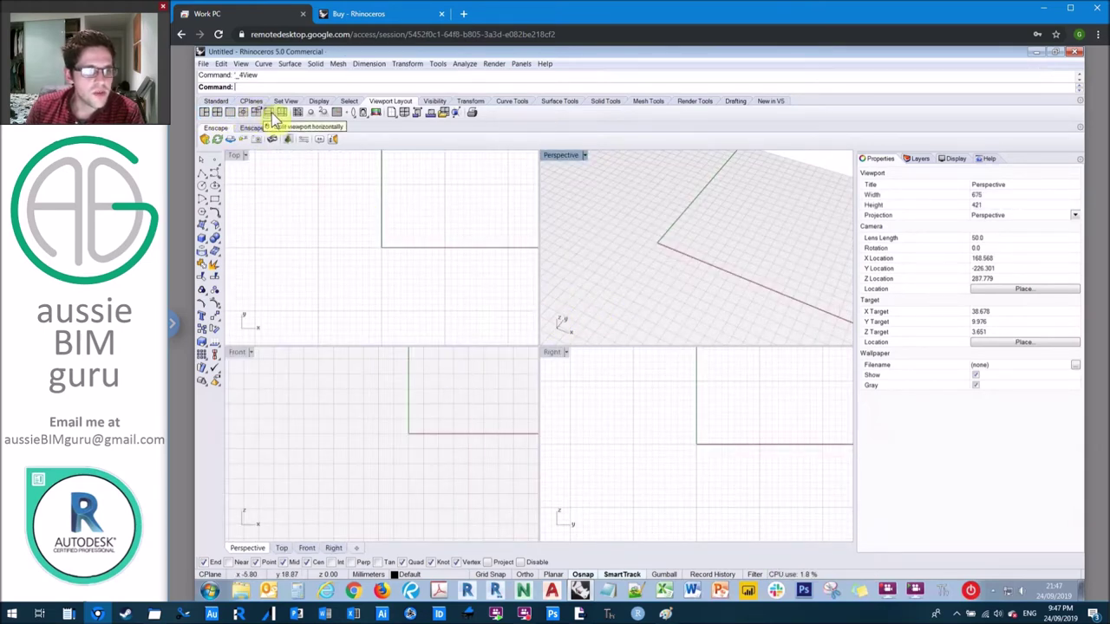
{"action": "left_click", "coordinate": [485, 432]}
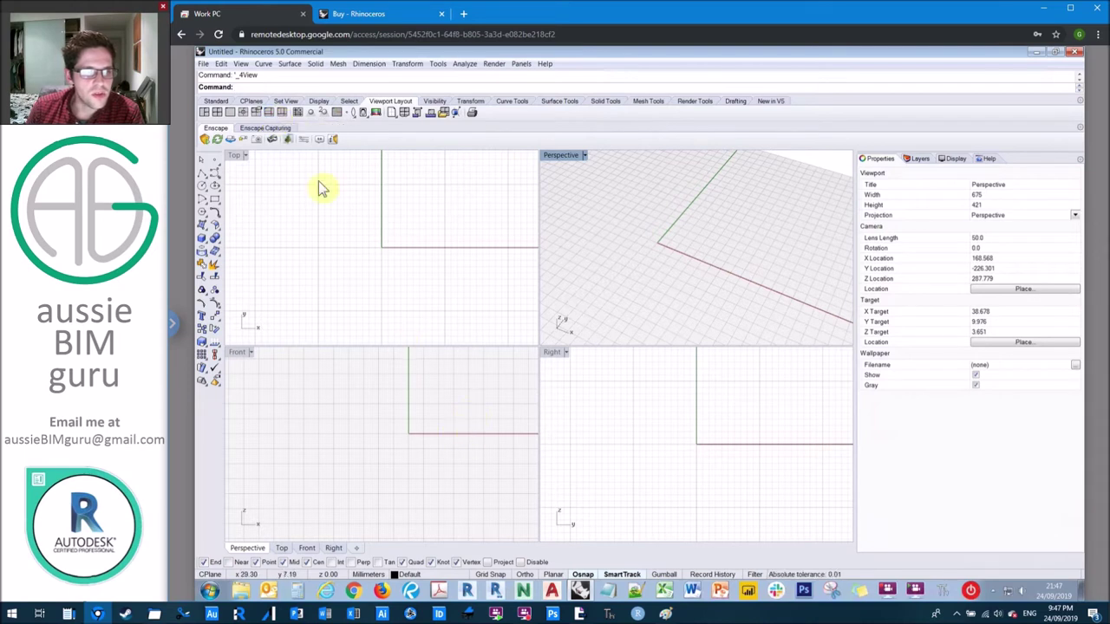
{"action": "left_click", "coordinate": [256, 112]}
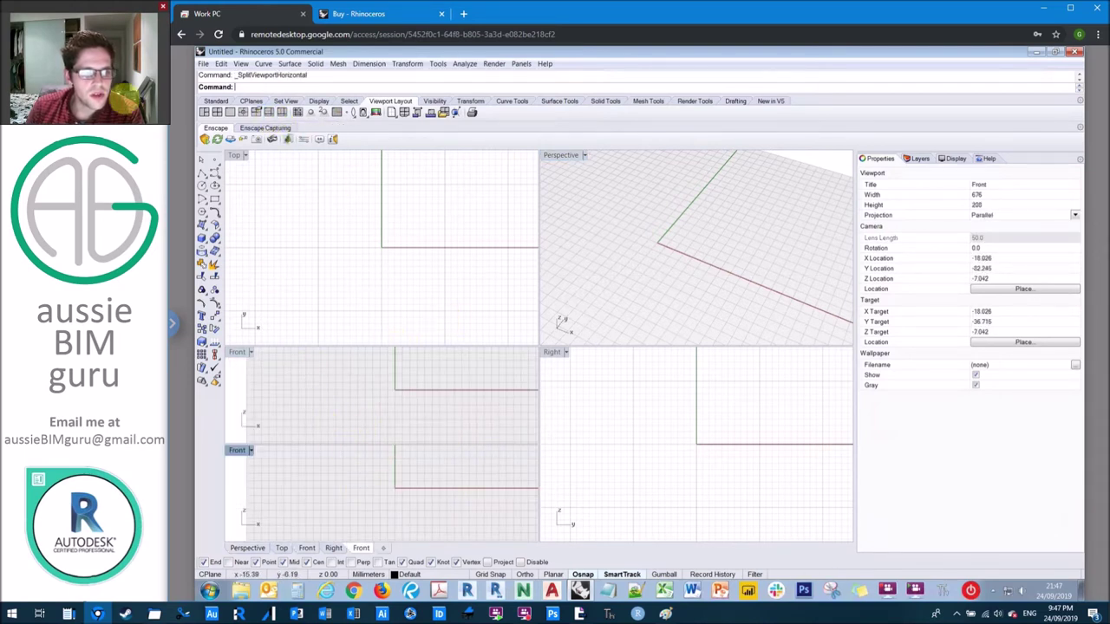
{"action": "left_click", "coordinate": [216, 112]}
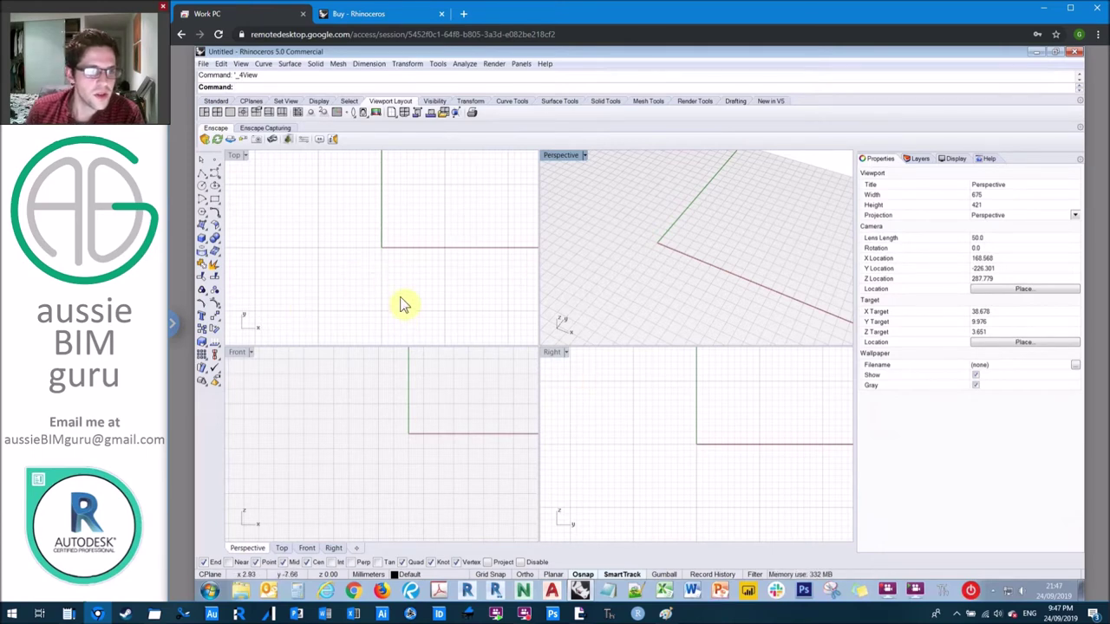
Switch the Perspective view to Parallel, then Two Point Perspective, looking down on the grid.
{"action": "left_click", "coordinate": [316, 114]}
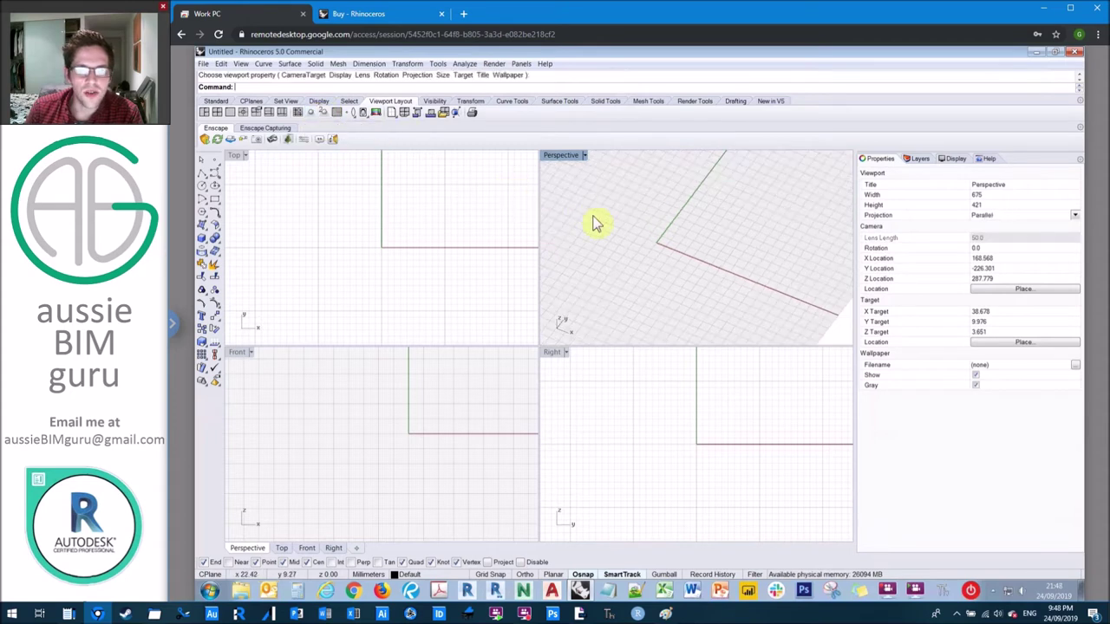
{"action": "right_click_drag", "start_coordinate": [664, 232], "coordinate": [659, 225]}
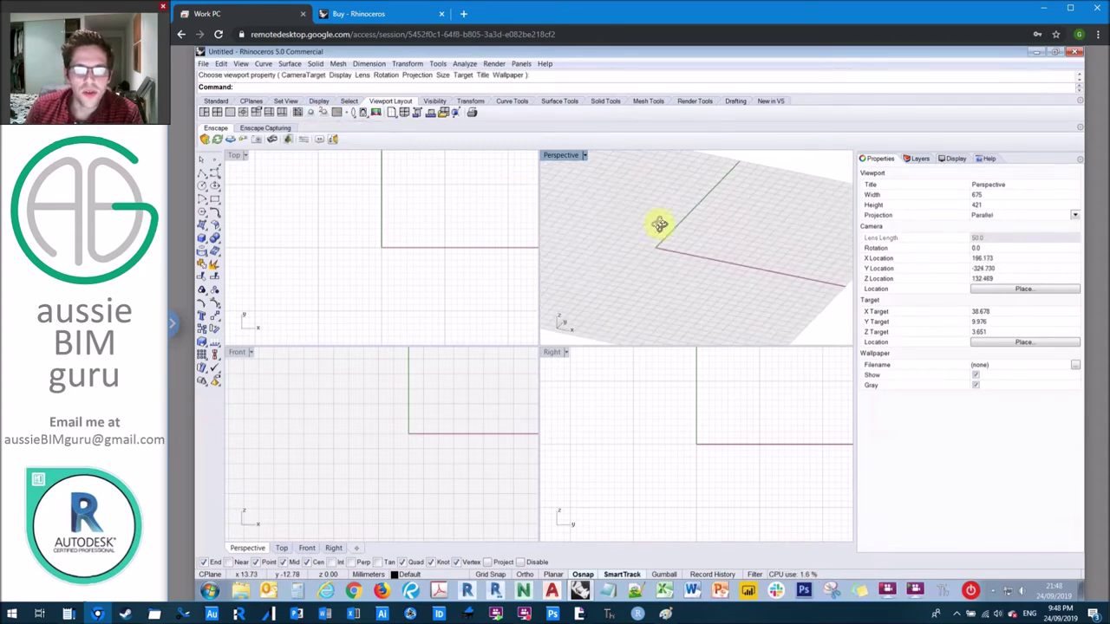
{"action": "left_click", "coordinate": [325, 114]}
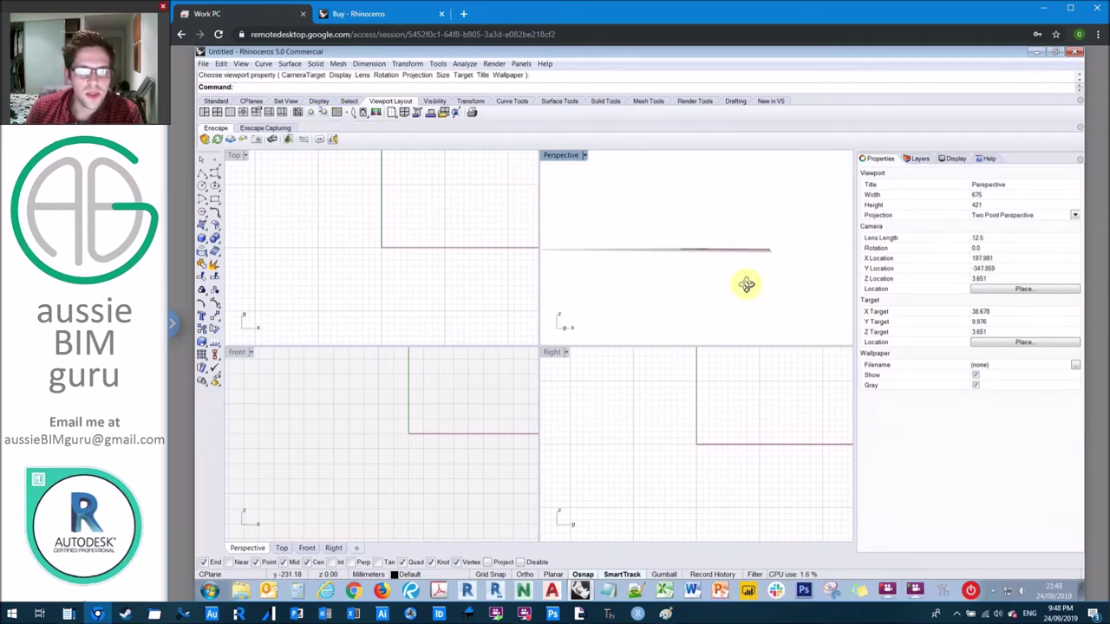
{"action": "right_click_drag", "start_coordinate": [743, 285], "coordinate": [745, 299]}
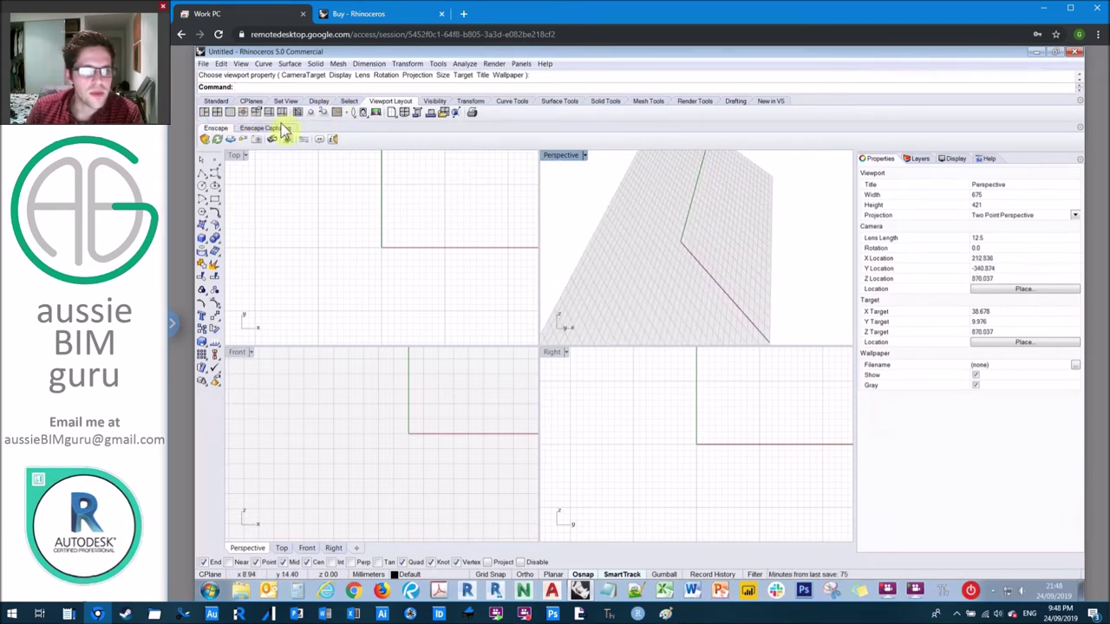
Maximize and restore the Perspective view, lower its camera angle, and zoom in and out.
{"action": "left_click", "coordinate": [222, 116]}
{"action": "left_click", "coordinate": [220, 115]}
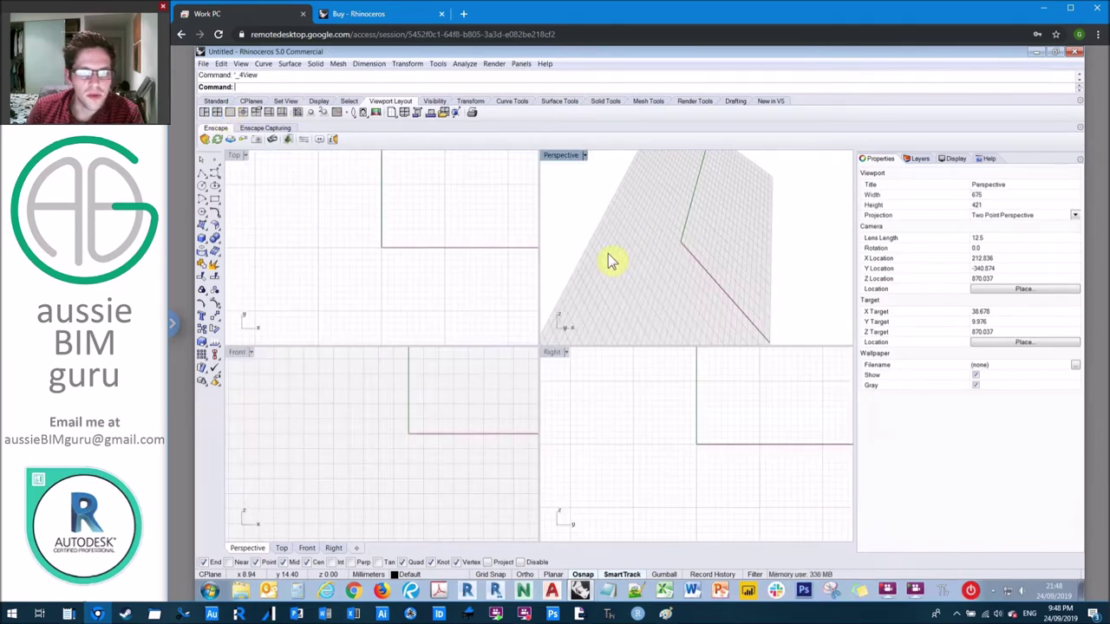
{"action": "right_click_drag", "start_coordinate": [630, 234], "coordinate": [572, 186]}
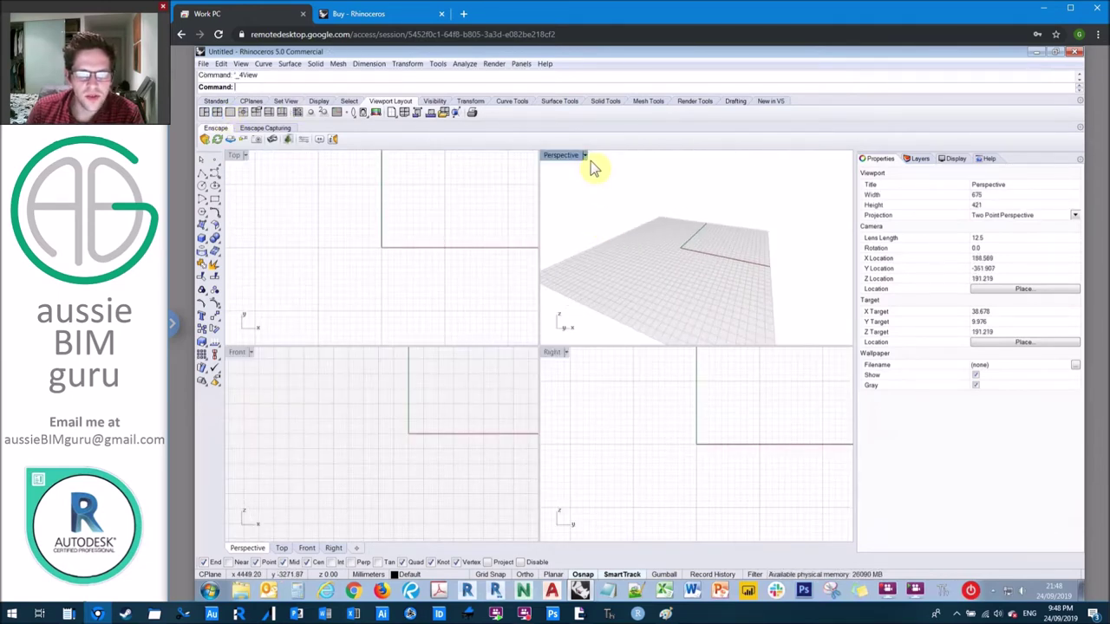
{"action": "left_click", "coordinate": [585, 156]}
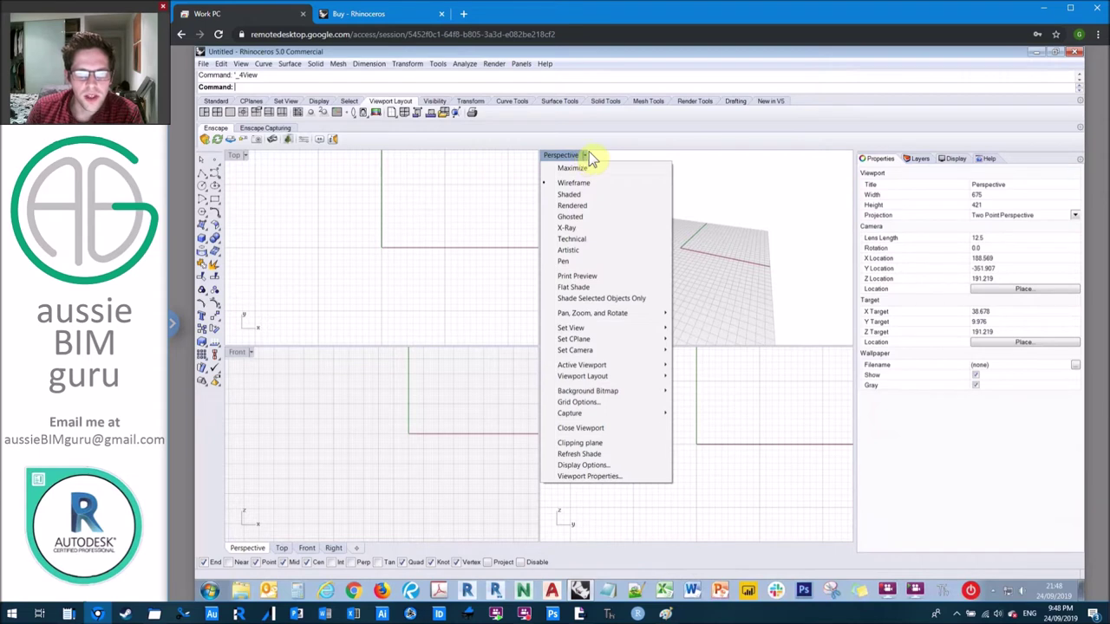
{"action": "left_click", "coordinate": [694, 217]}
{"action": "left_click", "coordinate": [68, 613]}
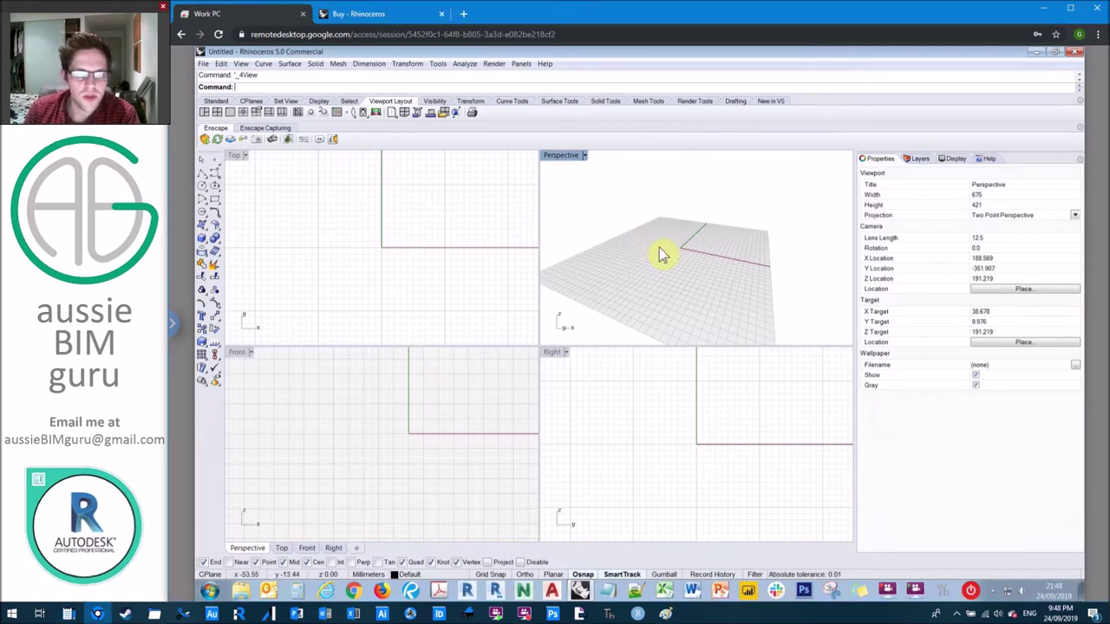
{"action": "scroll", "coordinate": [664, 251], "scroll_direction": "up", "scroll_amount": 5}
{"action": "scroll", "coordinate": [654, 267], "scroll_direction": "down", "scroll_amount": 5}
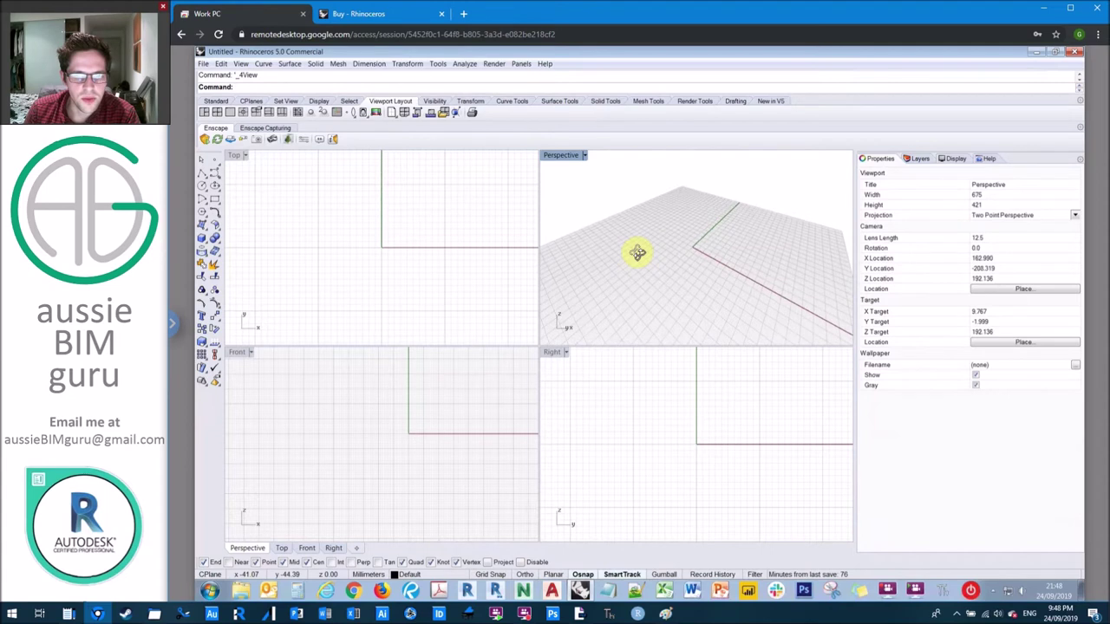
Place five points on the Perspective grid with Multiple Points and window-select them.
{"action": "left_click", "coordinate": [214, 166]}
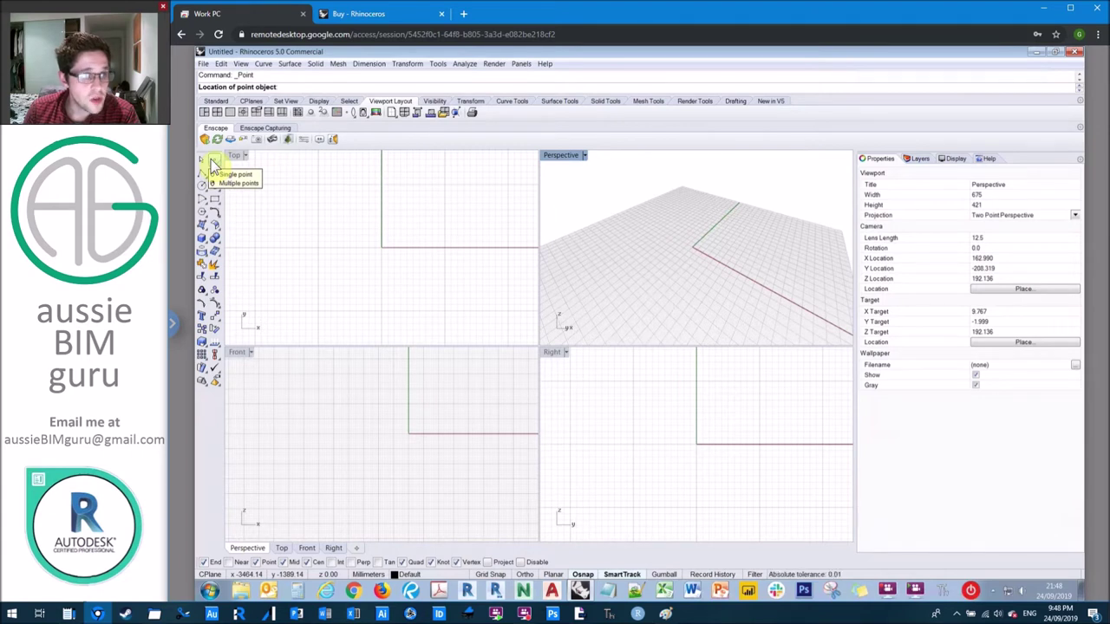
{"action": "right_click", "coordinate": [213, 165]}
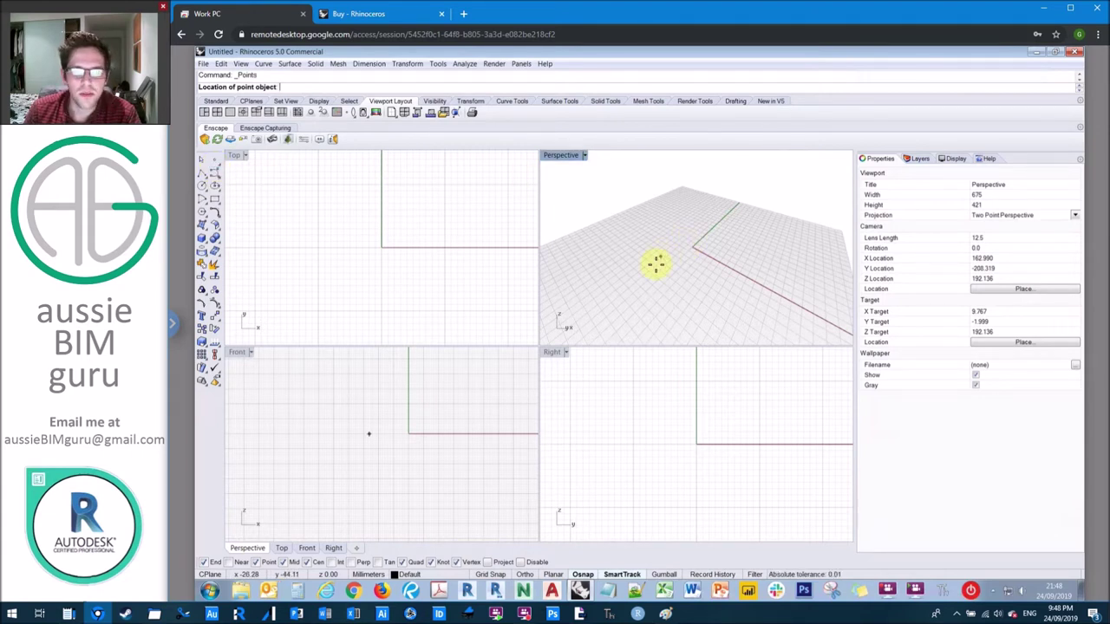
{"action": "left_click", "coordinate": [688, 287]}
{"action": "left_click", "coordinate": [676, 240]}
{"action": "left_click", "coordinate": [726, 240]}
{"action": "left_click", "coordinate": [757, 221]}
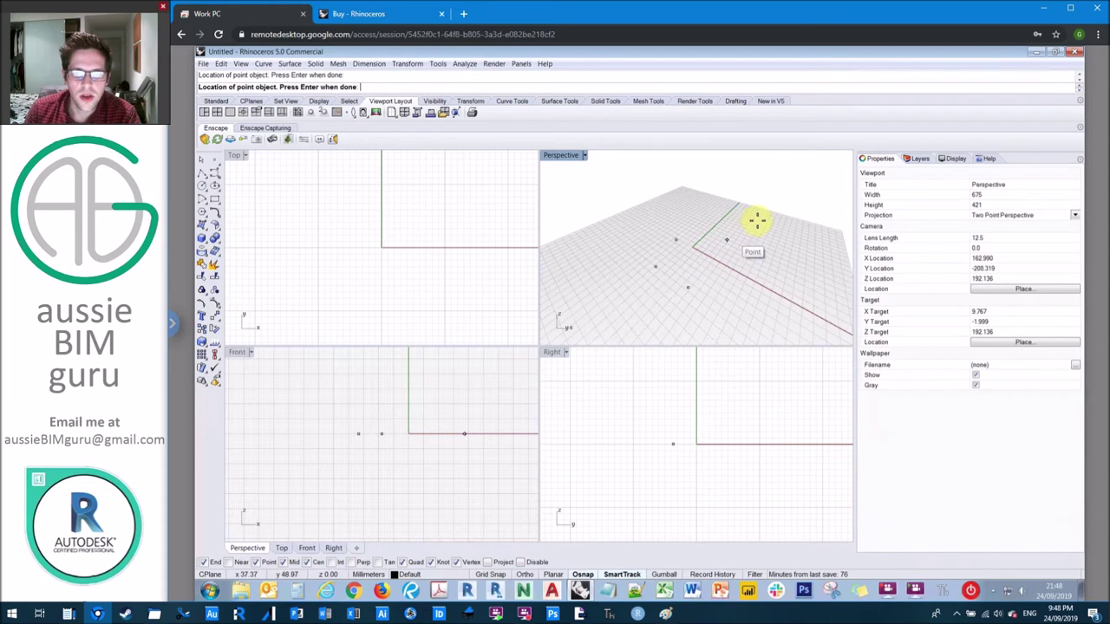
{"action": "left_click", "coordinate": [754, 309]}
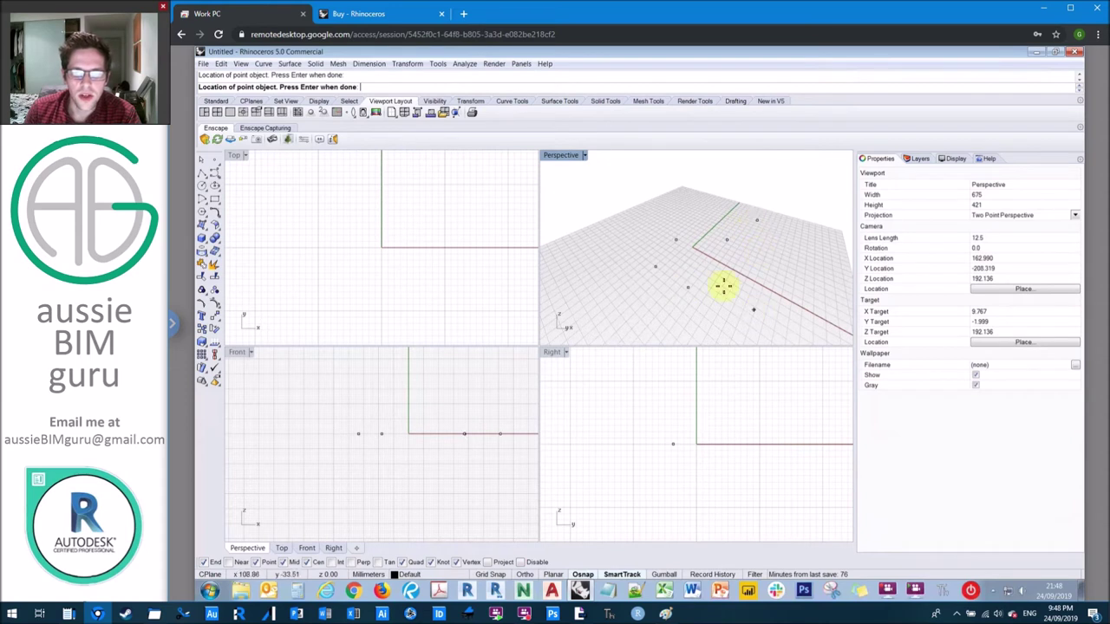
{"action": "left_click", "coordinate": [203, 163]}
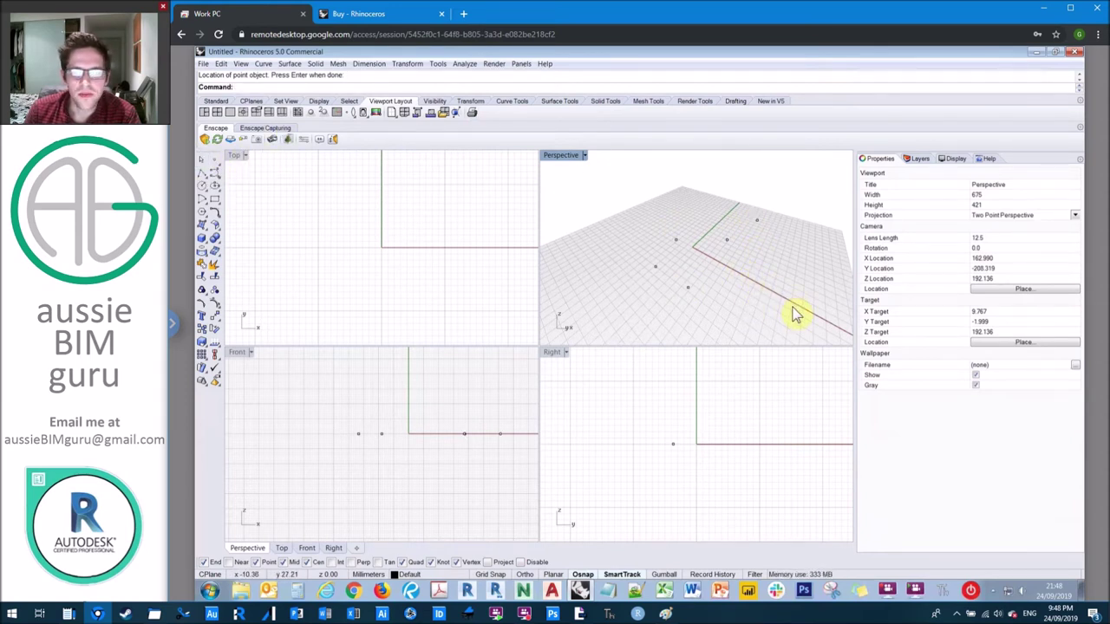
{"action": "left_click_drag", "start_coordinate": [796, 314], "coordinate": [651, 198]}
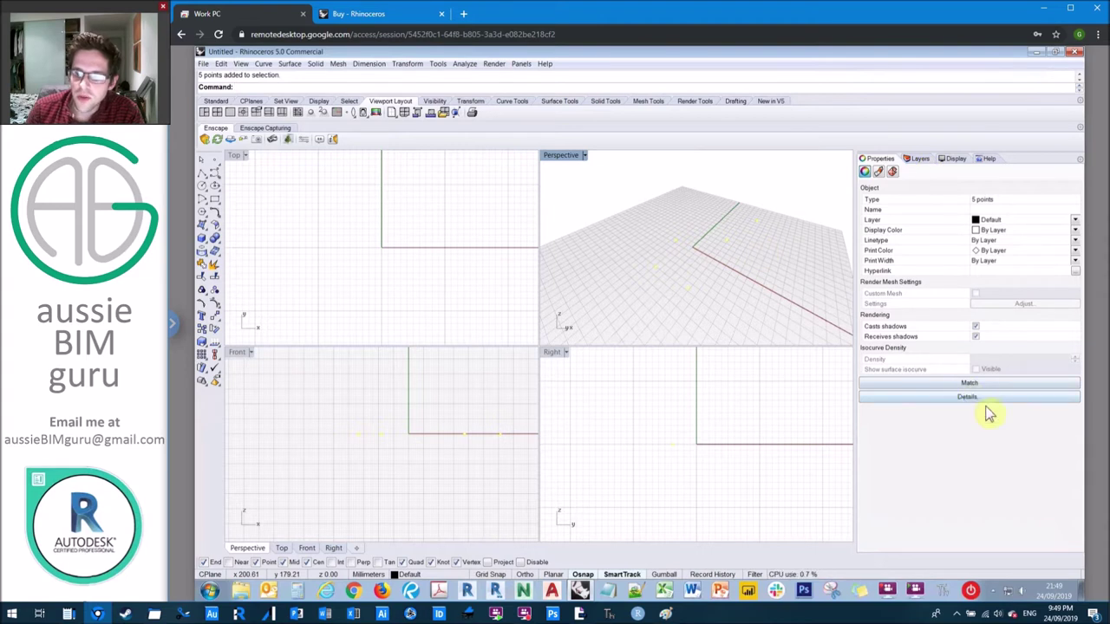
Open the Object Description listing for the five selected points.
{"action": "left_click", "coordinate": [977, 401]}
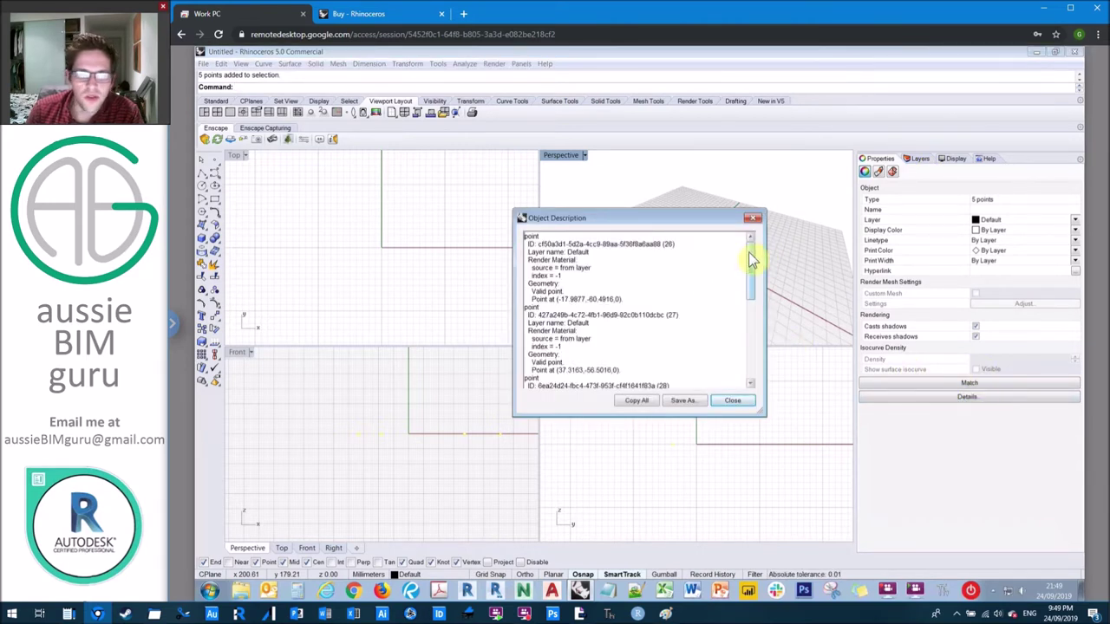
Scroll the point description, cancel saving it as a .txt file, and close it.
{"action": "left_click_drag", "start_coordinate": [751, 258], "coordinate": [746, 354]}
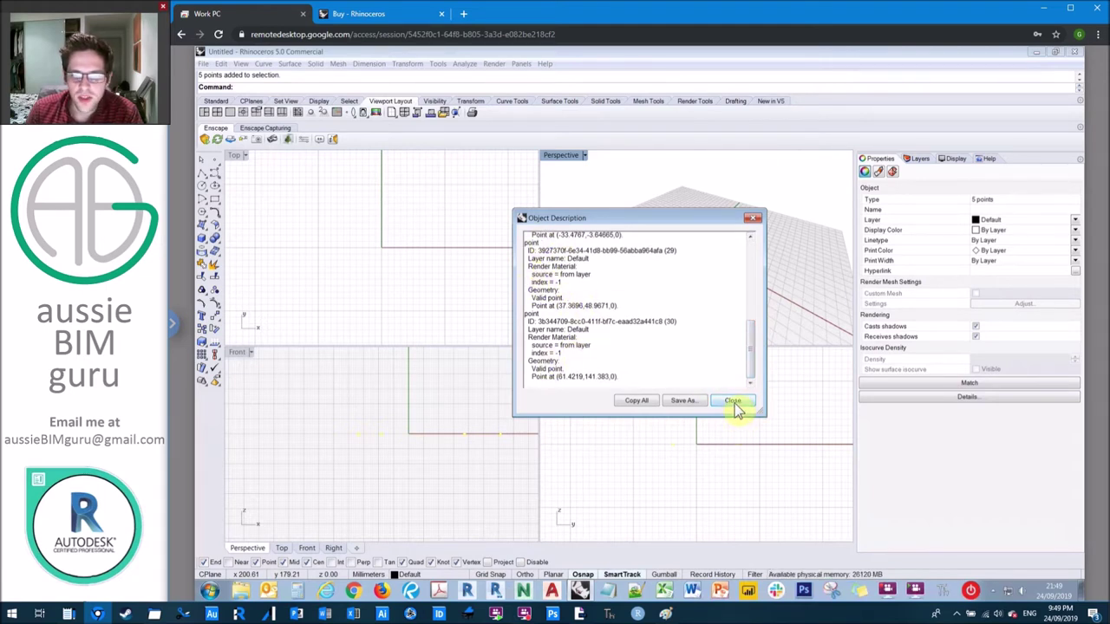
{"action": "left_click", "coordinate": [683, 403]}
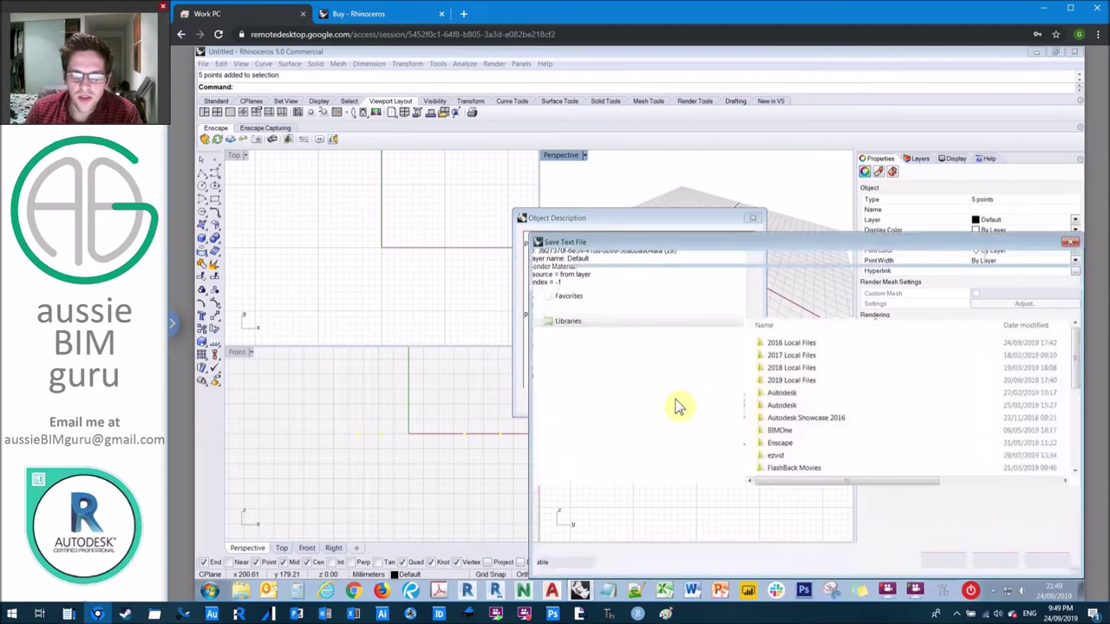
{"action": "left_click", "coordinate": [684, 513]}
{"action": "left_click", "coordinate": [685, 523]}
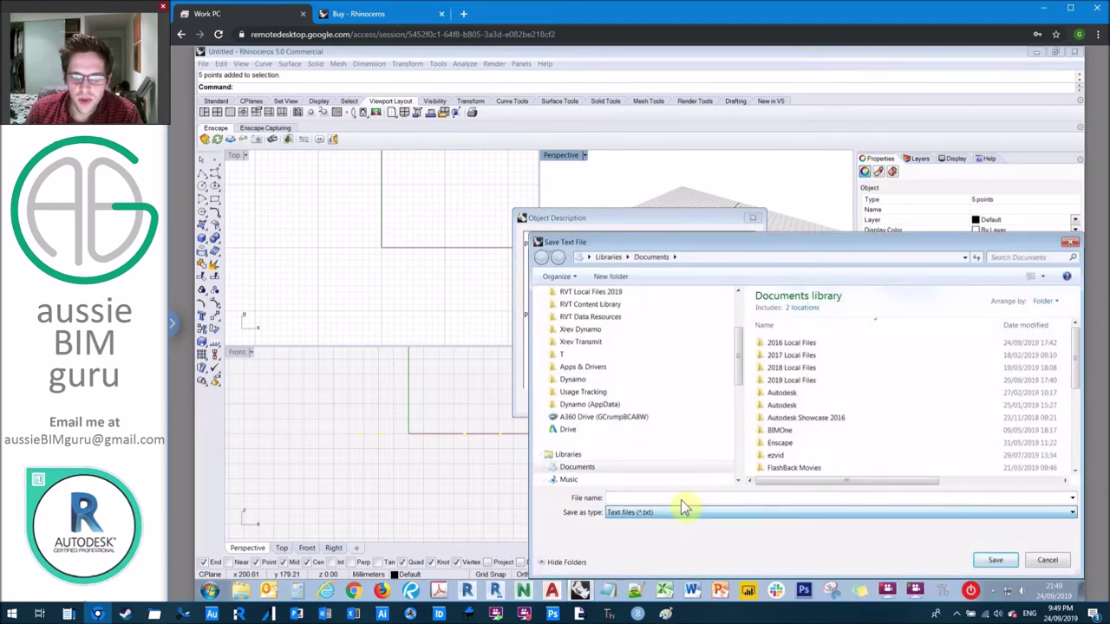
{"action": "left_click", "coordinate": [1045, 561]}
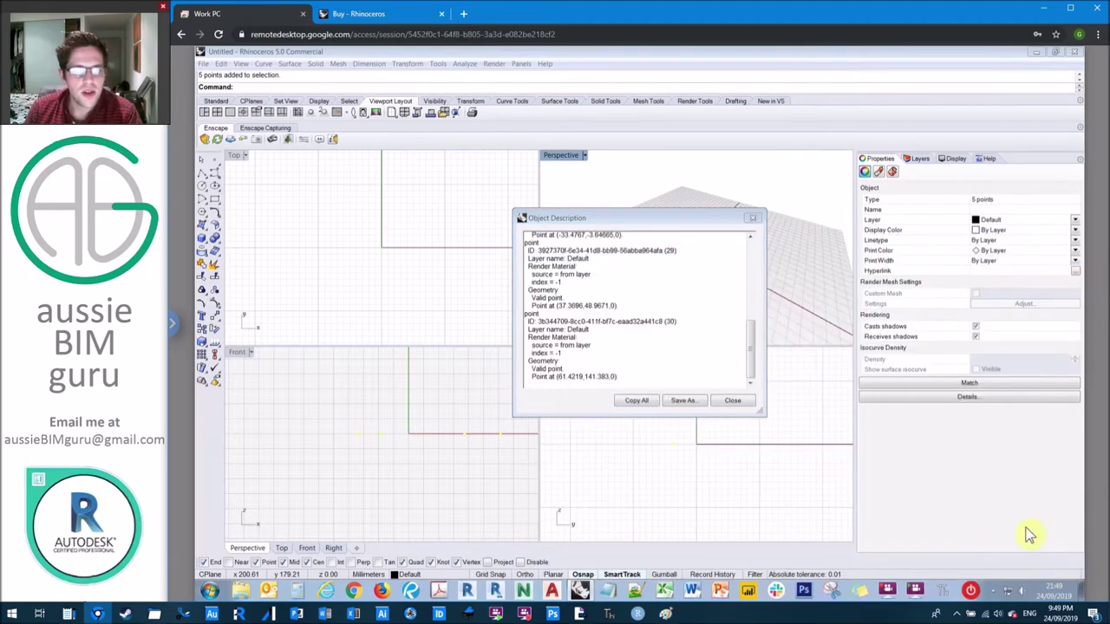
{"action": "left_click", "coordinate": [732, 402]}
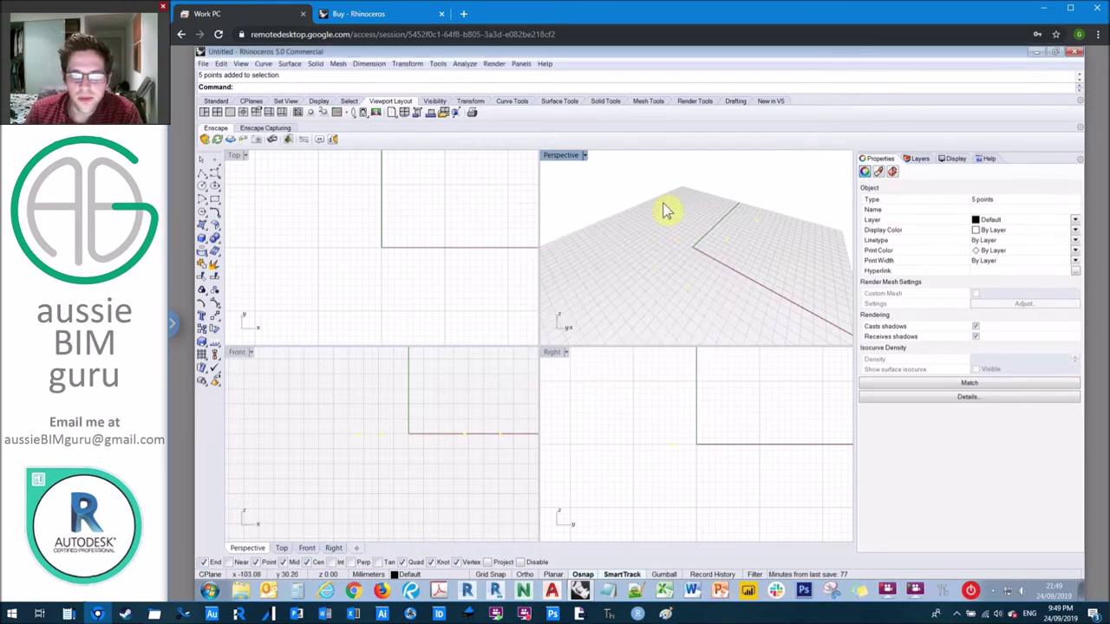
Delete the five selected points, leaving the model empty.
{"action": "key", "text": "Delete"}
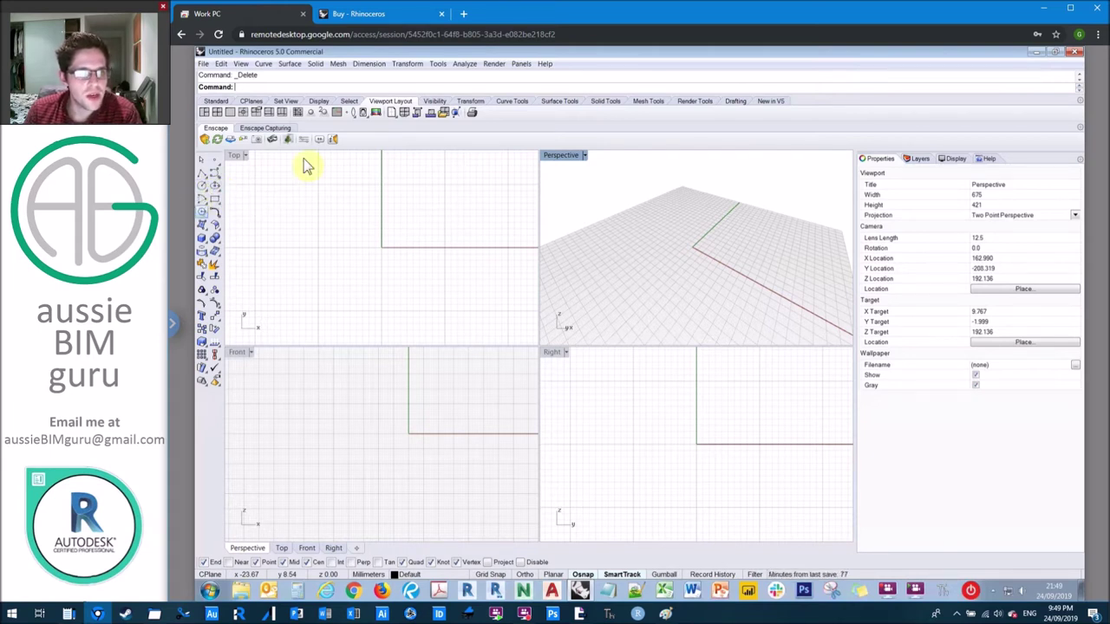
{"action": "left_click", "coordinate": [515, 102]}
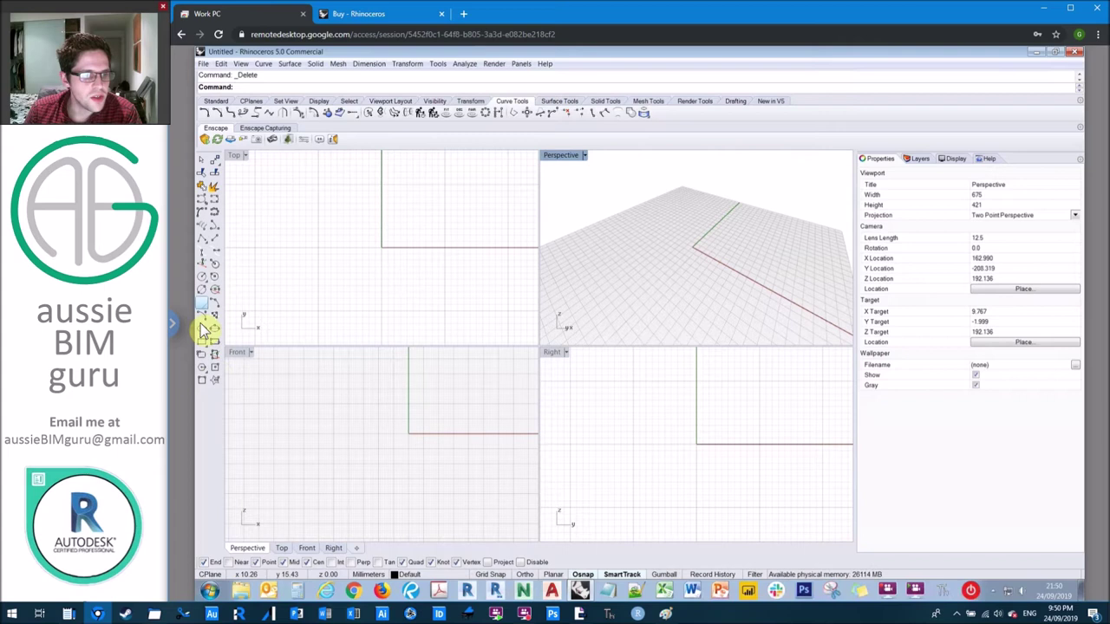
Draw a seven-point S-shaped control point curve across the Perspective grid.
{"action": "left_click", "coordinate": [216, 102]}
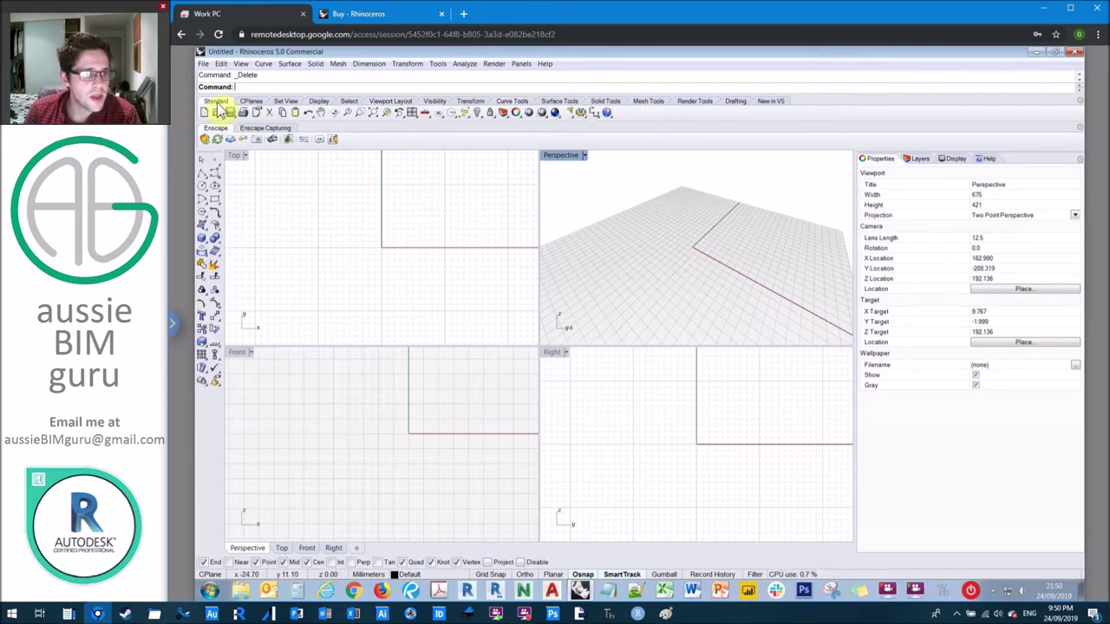
{"action": "left_click", "coordinate": [212, 179]}
{"action": "left_click", "coordinate": [661, 310]}
{"action": "left_click", "coordinate": [694, 291]}
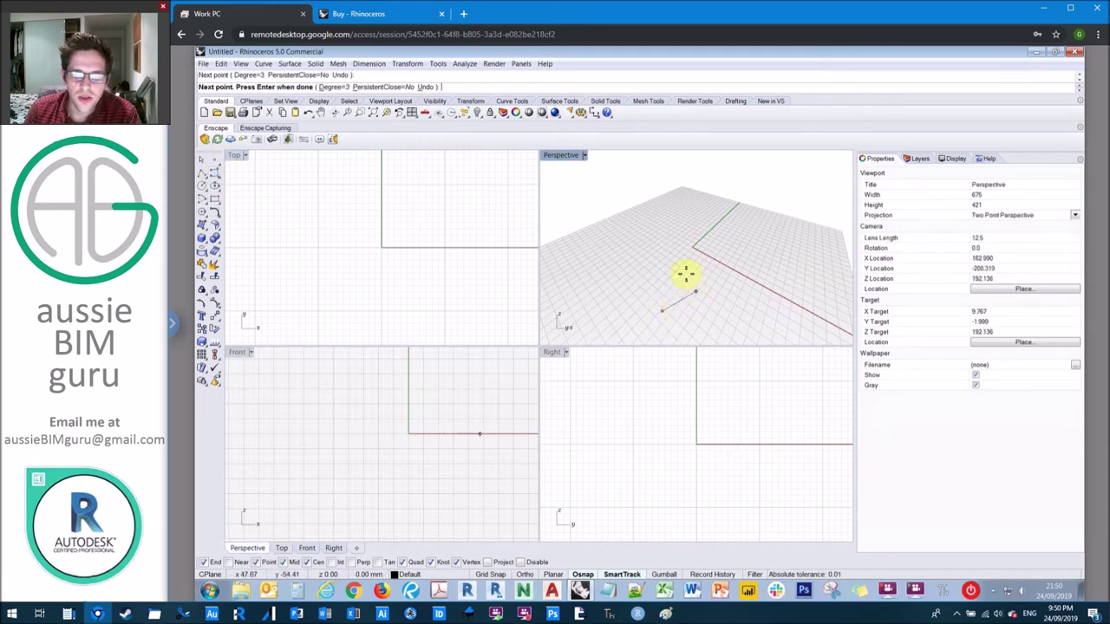
{"action": "left_click", "coordinate": [687, 267]}
{"action": "left_click", "coordinate": [709, 256]}
{"action": "left_click", "coordinate": [748, 253]}
{"action": "left_click", "coordinate": [781, 234]}
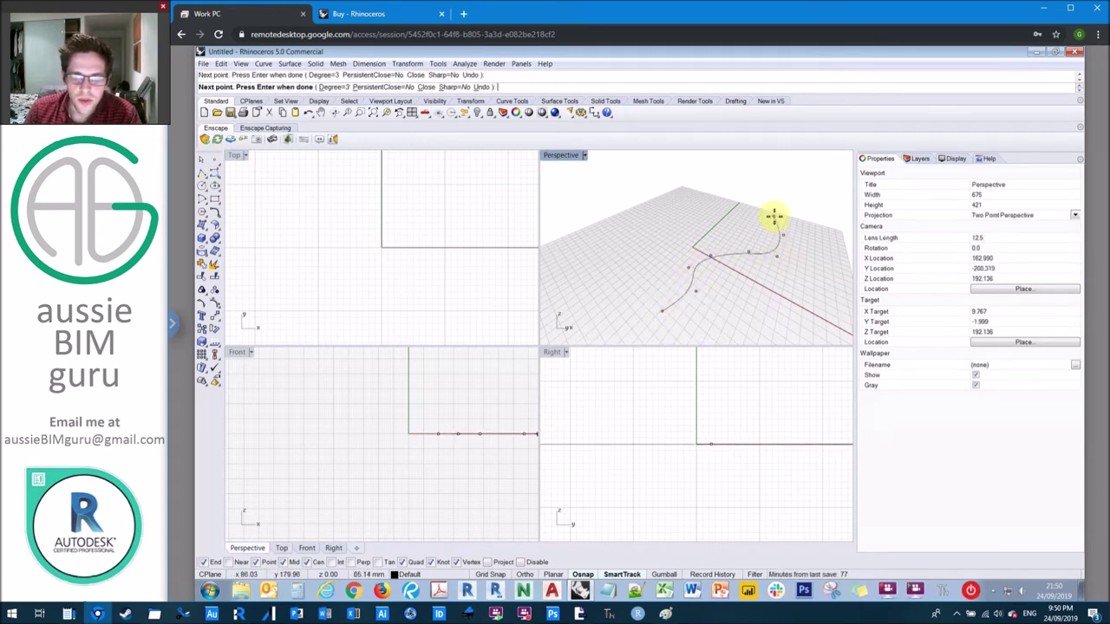
{"action": "left_click", "coordinate": [775, 216]}
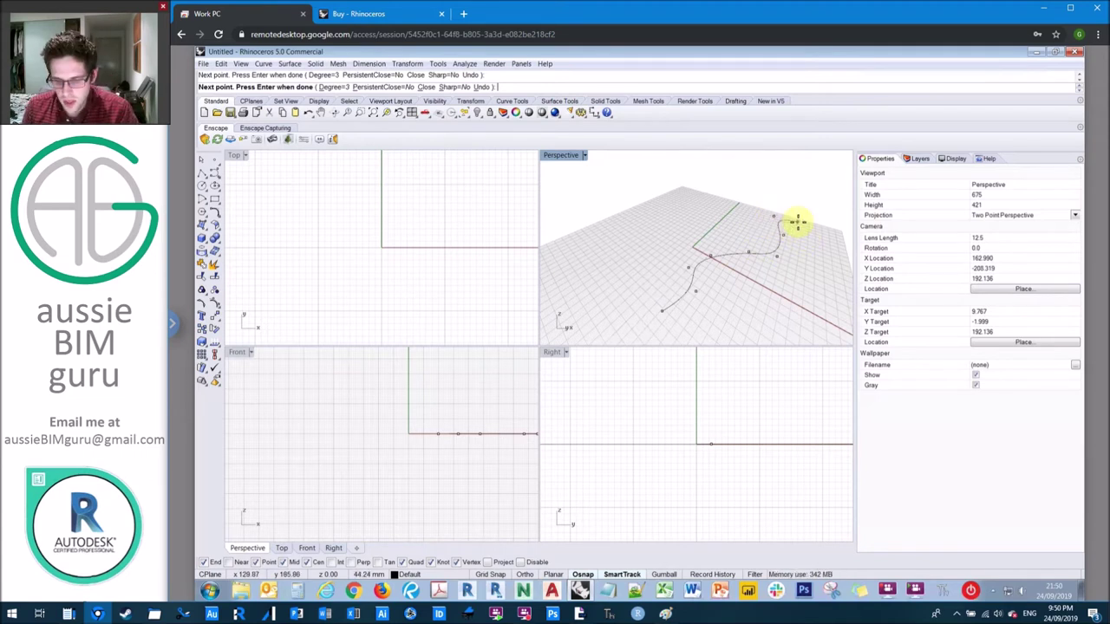
{"action": "key", "text": "Return"}
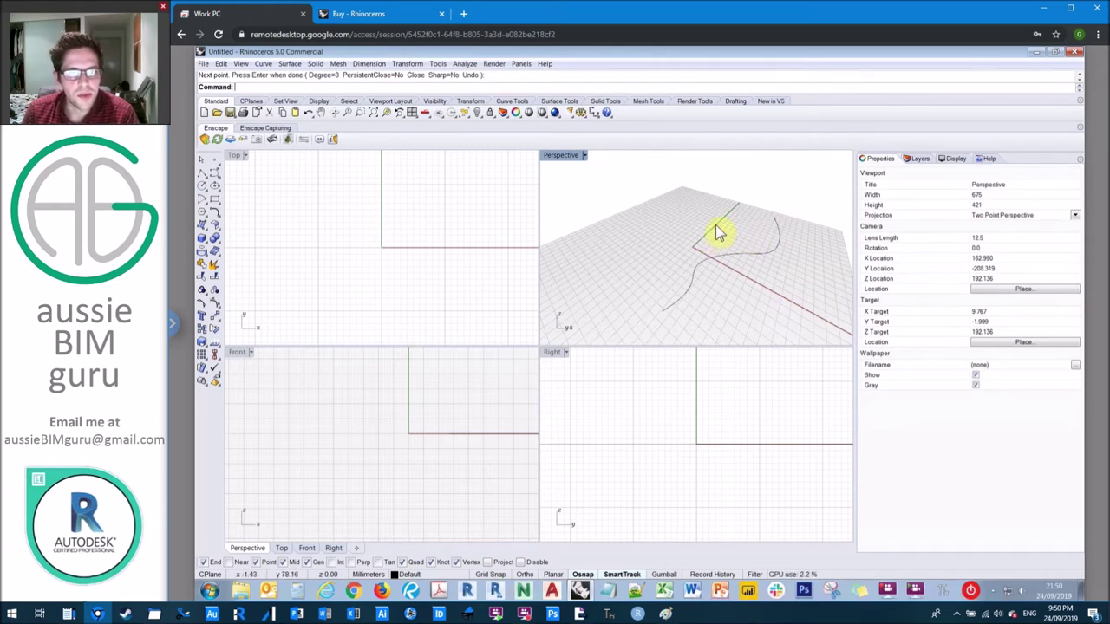
{"action": "left_click", "coordinate": [473, 102]}
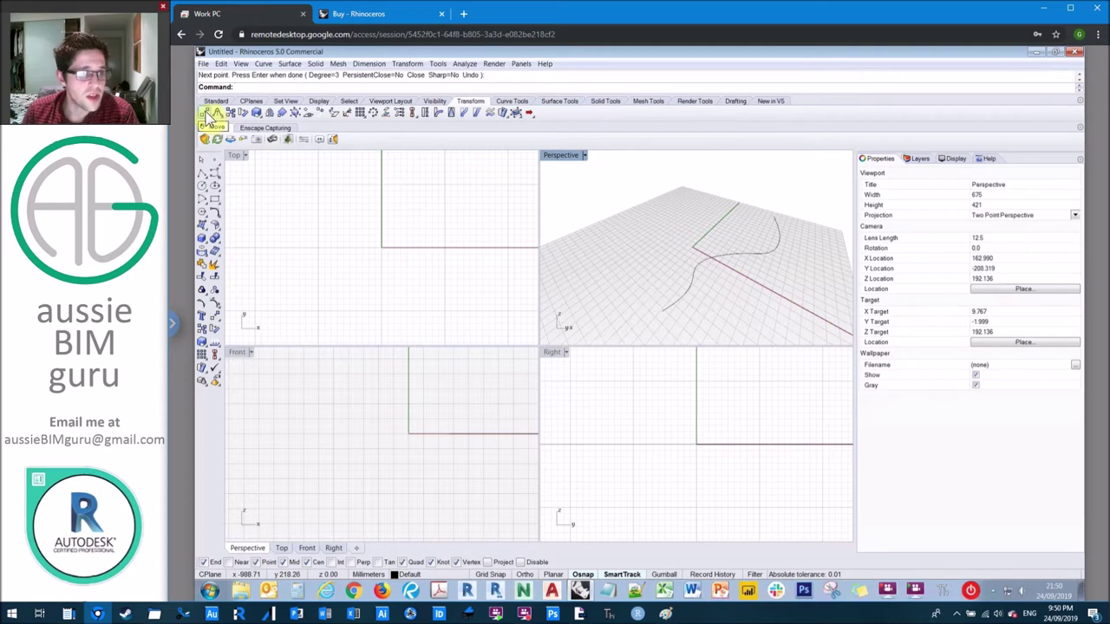
{"action": "left_click", "coordinate": [727, 252]}
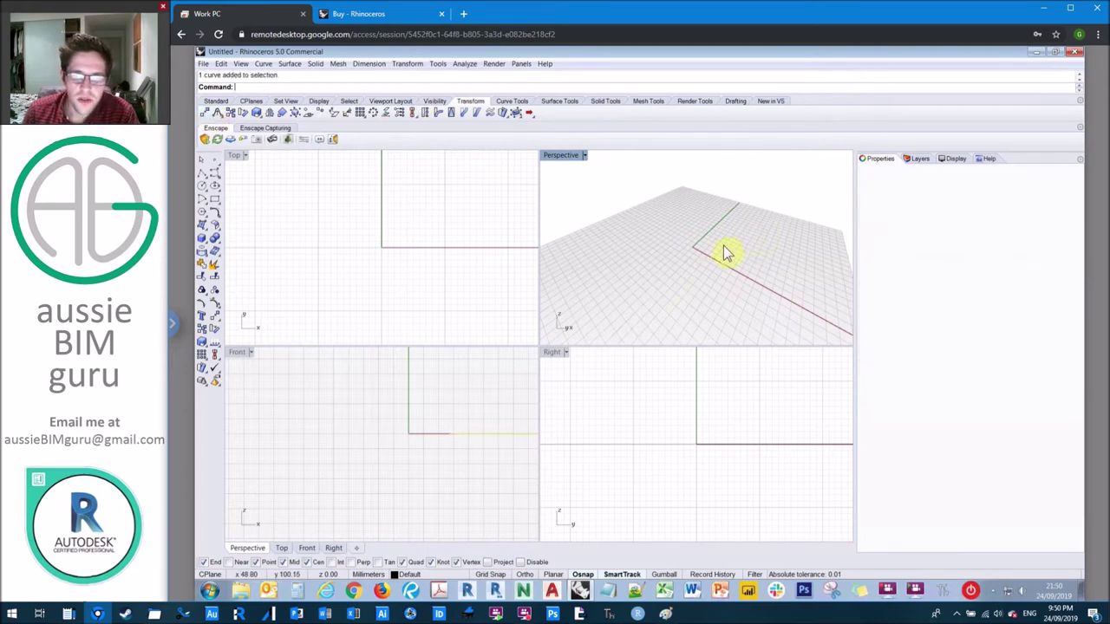
{"action": "left_click", "coordinate": [206, 113]}
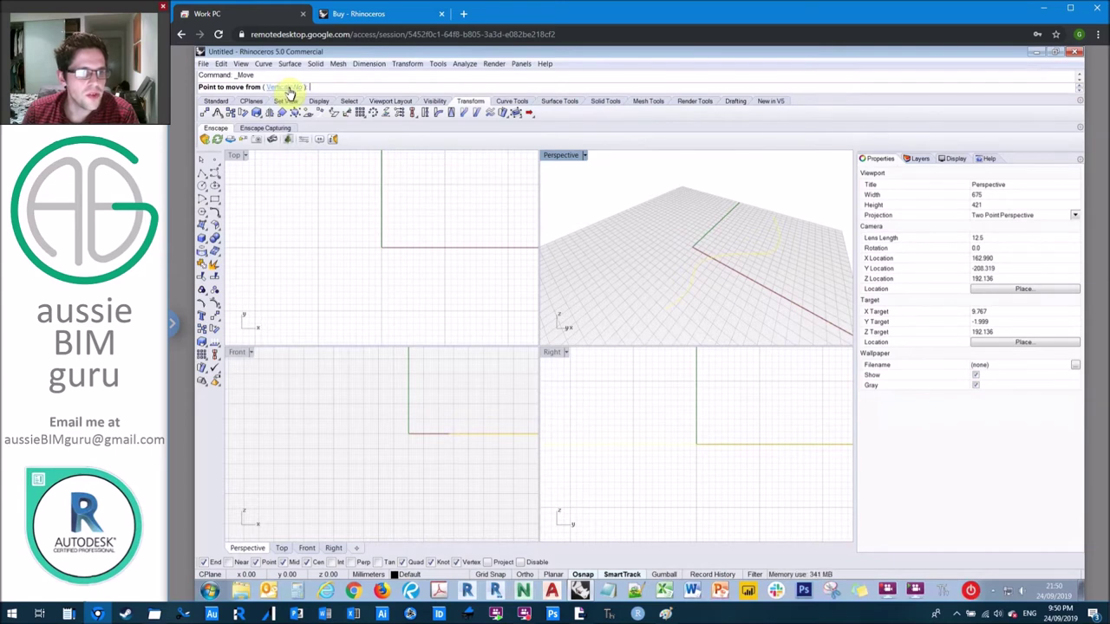
{"action": "left_click", "coordinate": [284, 88]}
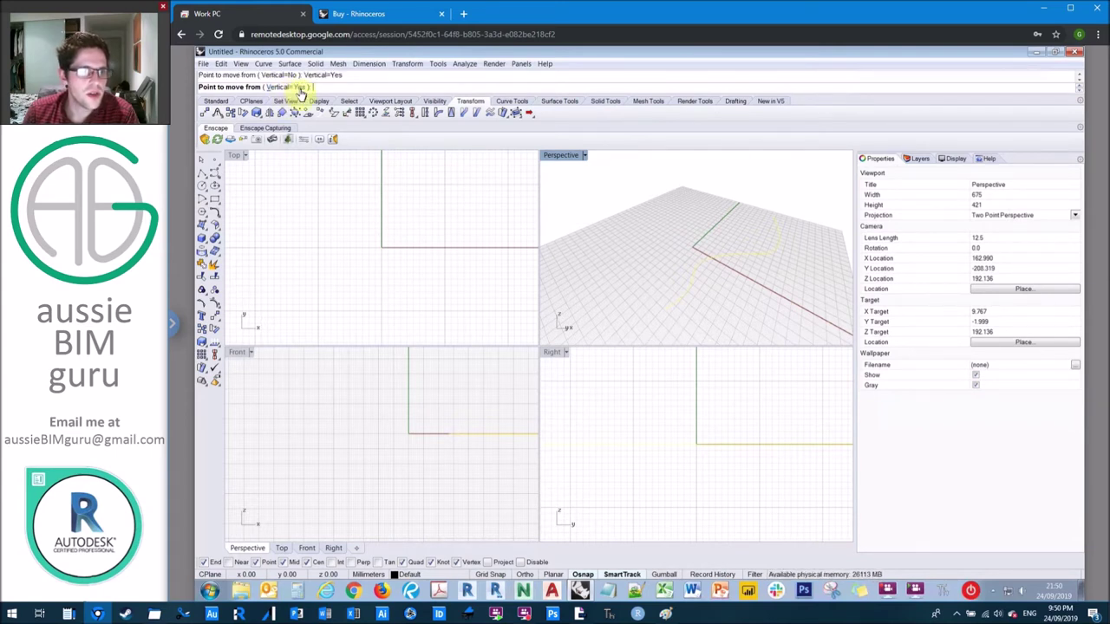
{"action": "left_click", "coordinate": [750, 249]}
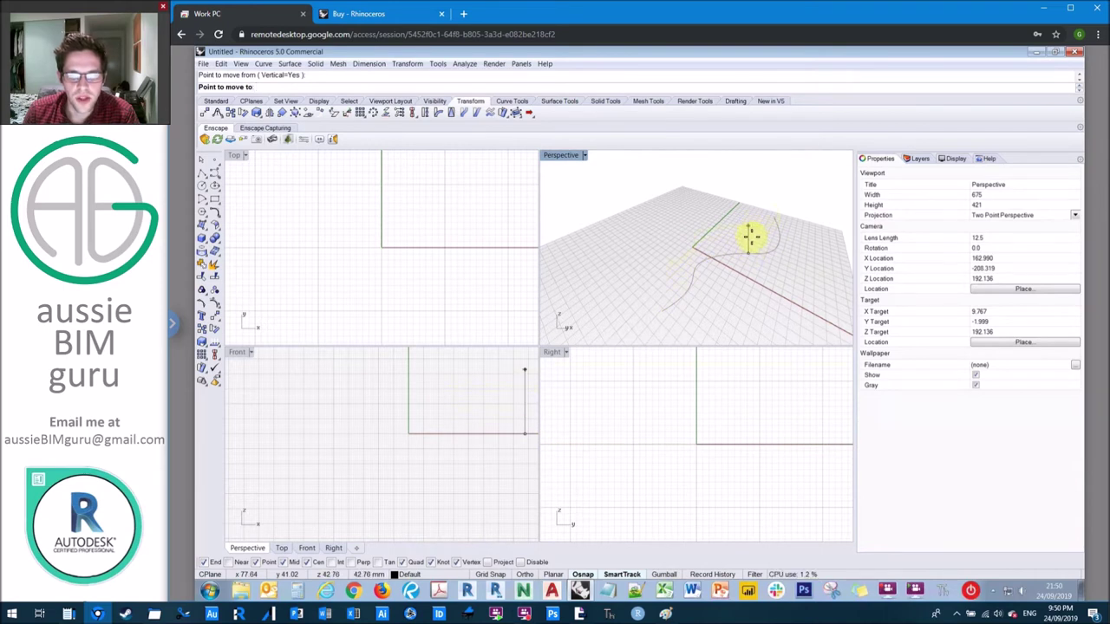
{"action": "left_click", "coordinate": [745, 222]}
{"action": "key", "text": "Escape"}
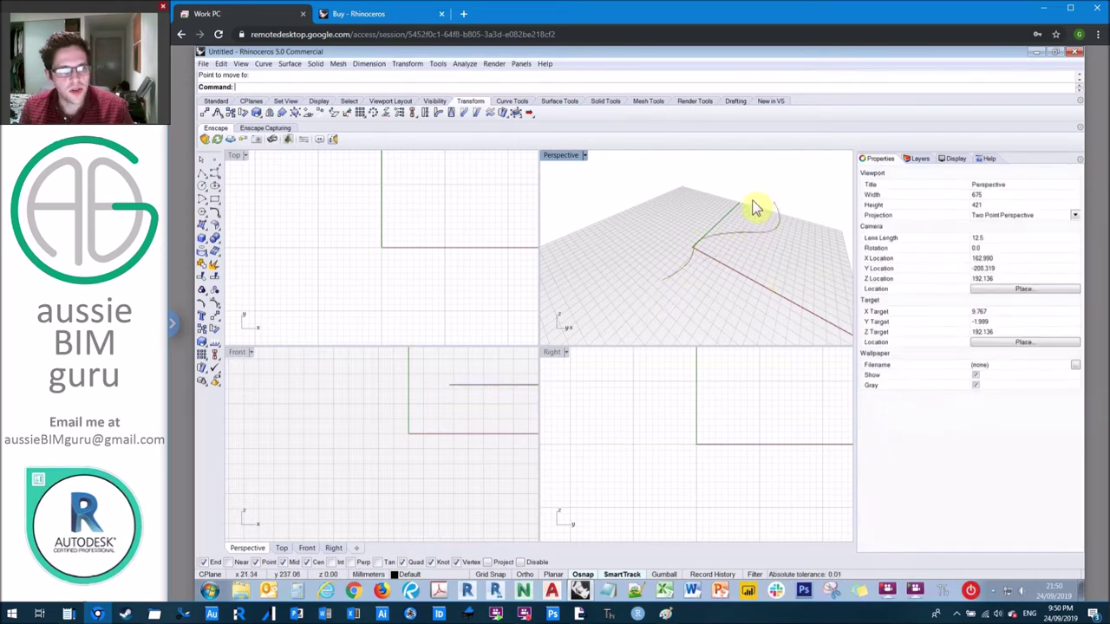
{"action": "key", "text": "ctrl+z"}
{"action": "key", "text": "ctrl+y"}
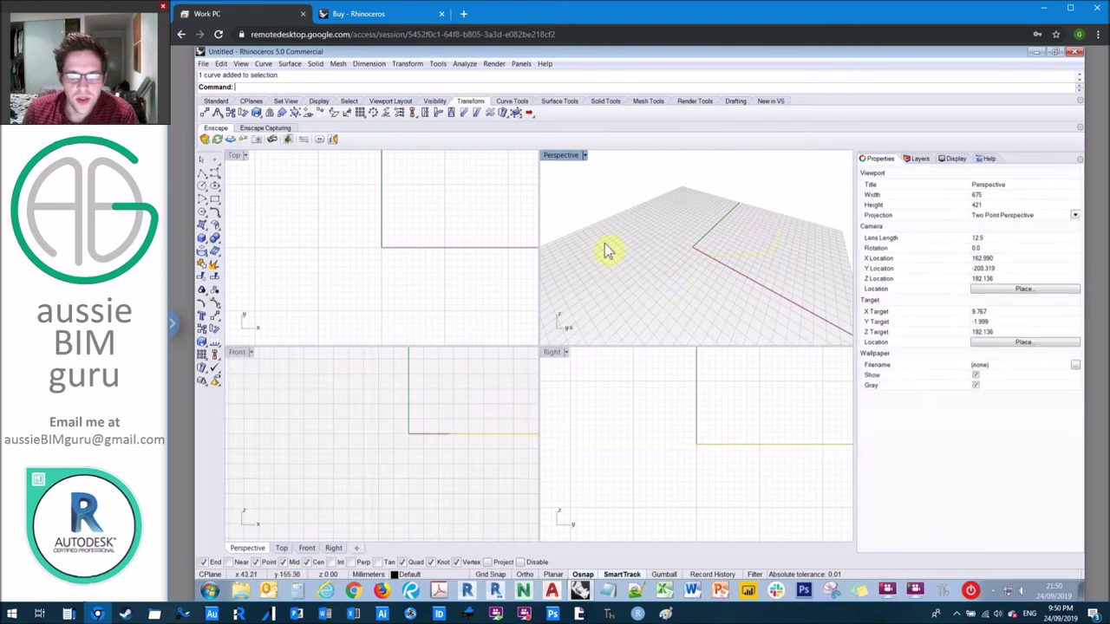
{"action": "key", "text": "ctrl+z"}
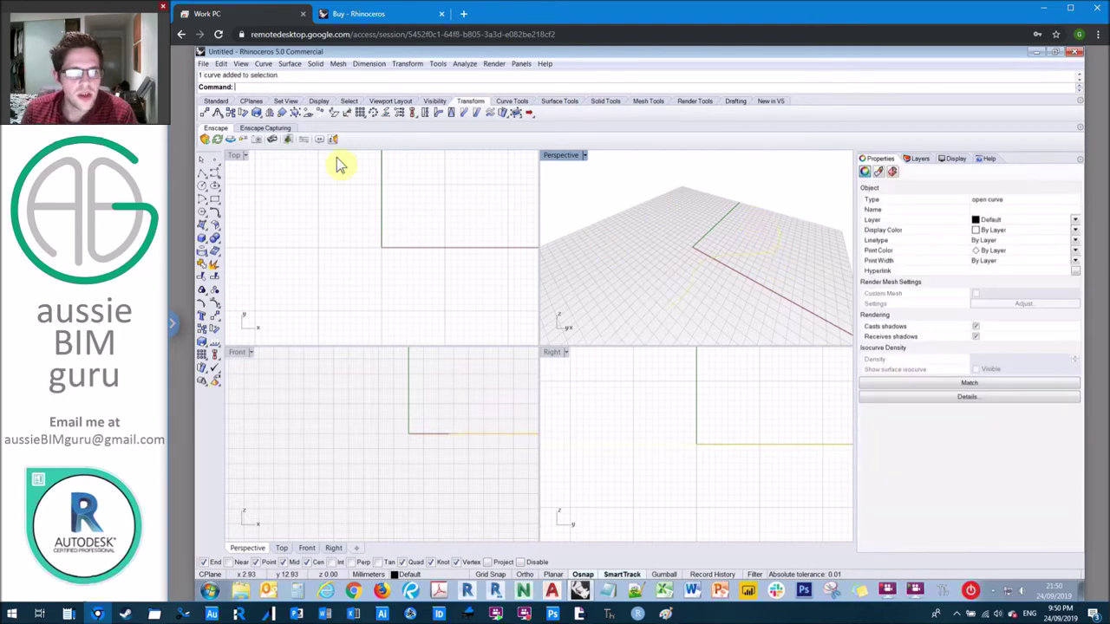
Turn on the curve's control points with Points On, viewing it from above.
{"action": "left_click", "coordinate": [512, 101]}
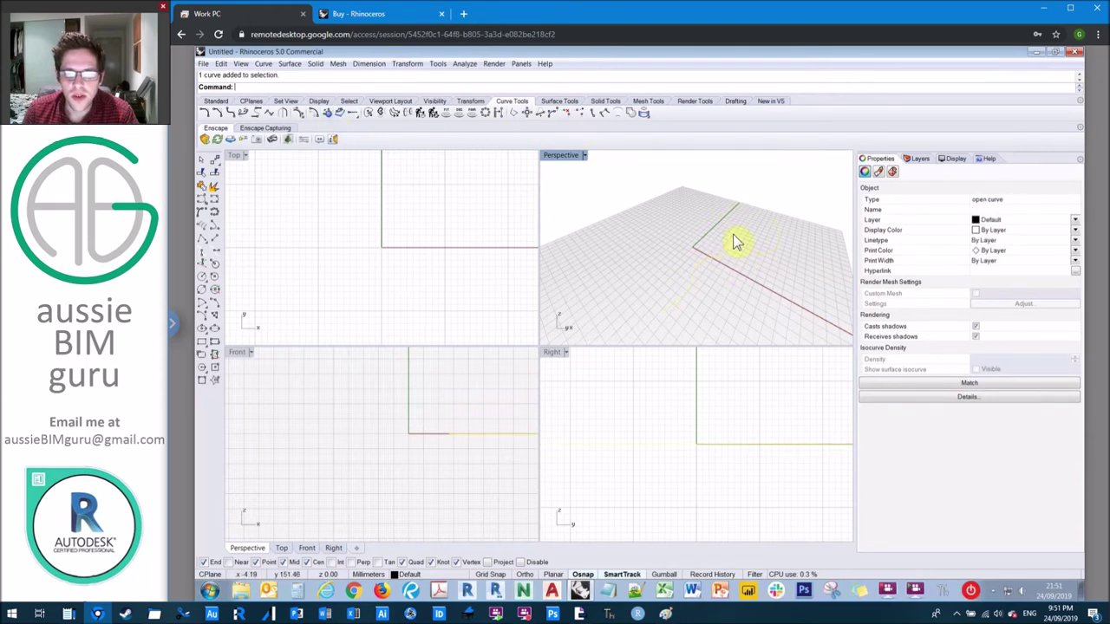
{"action": "mouse_move", "coordinate": [762, 249]}
{"action": "right_mouse_down"}
{"action": "mouse_move", "coordinate": [741, 245]}
{"action": "mouse_move", "coordinate": [736, 227]}
{"action": "mouse_move", "coordinate": [748, 265]}
{"action": "mouse_move", "coordinate": [740, 243]}
{"action": "right_mouse_up"}
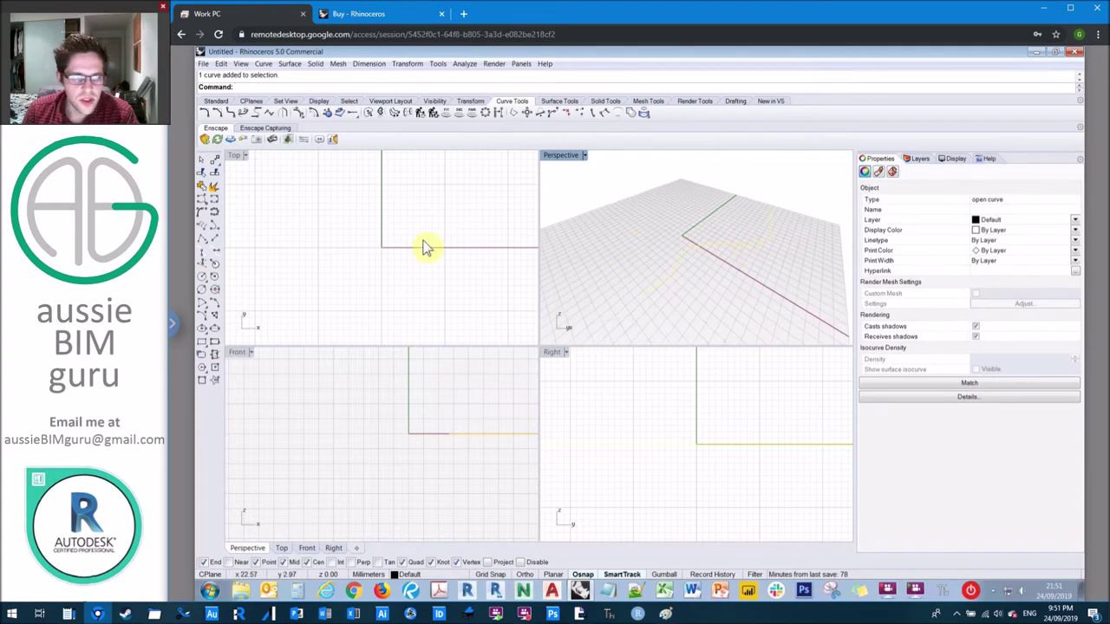
{"action": "left_click", "coordinate": [216, 102]}
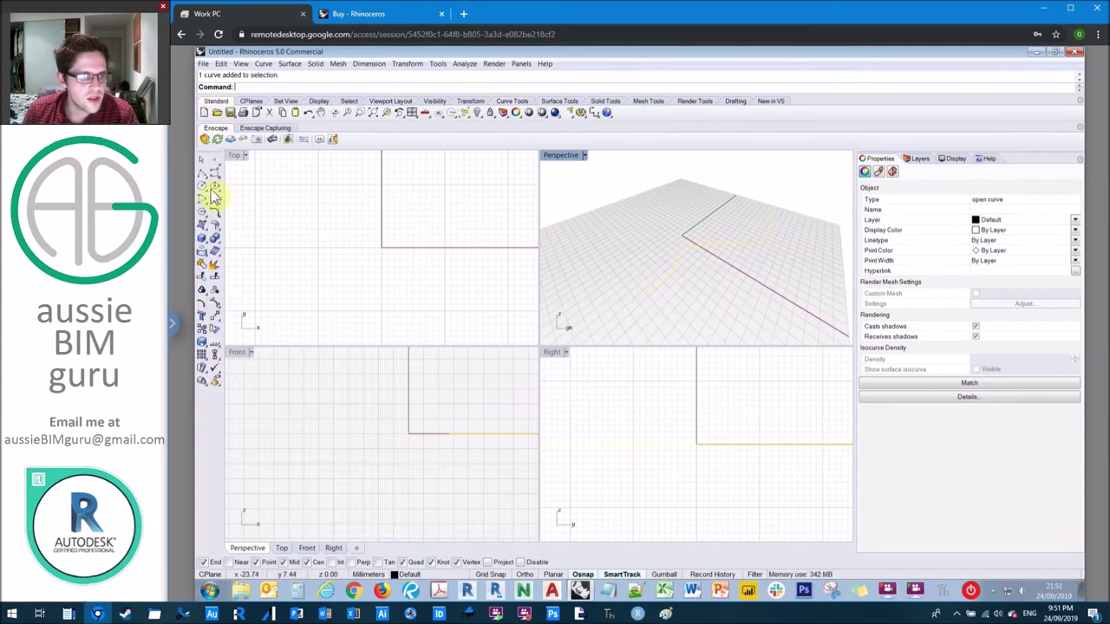
{"action": "left_click", "coordinate": [205, 308]}
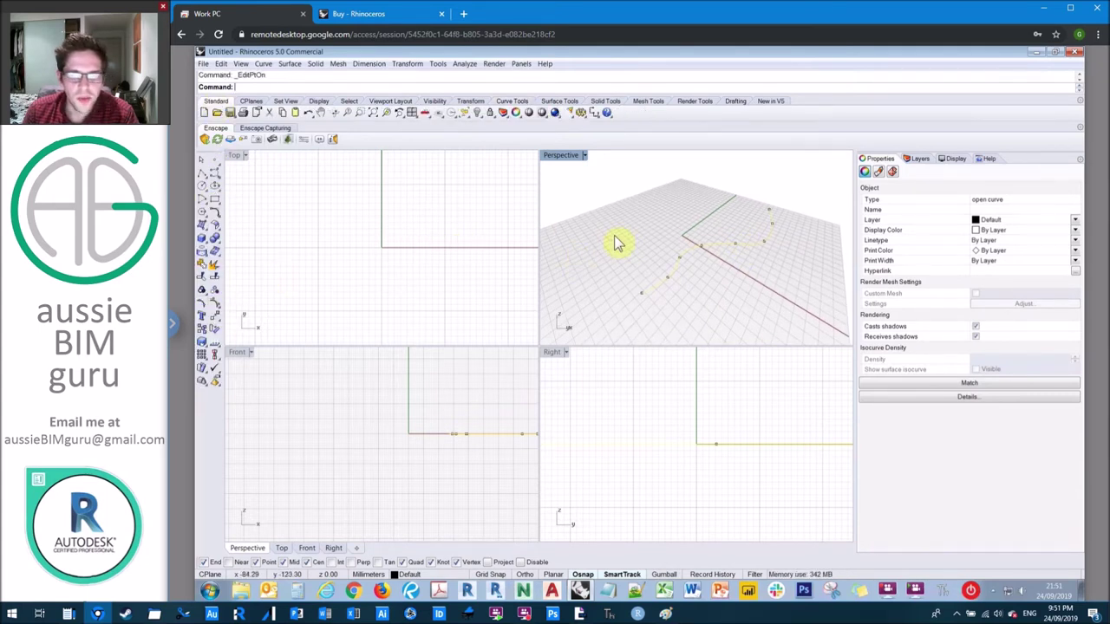
{"action": "left_click", "coordinate": [675, 266]}
Drag two of the curve's control points to bend its shape.
{"action": "left_click", "coordinate": [681, 258]}
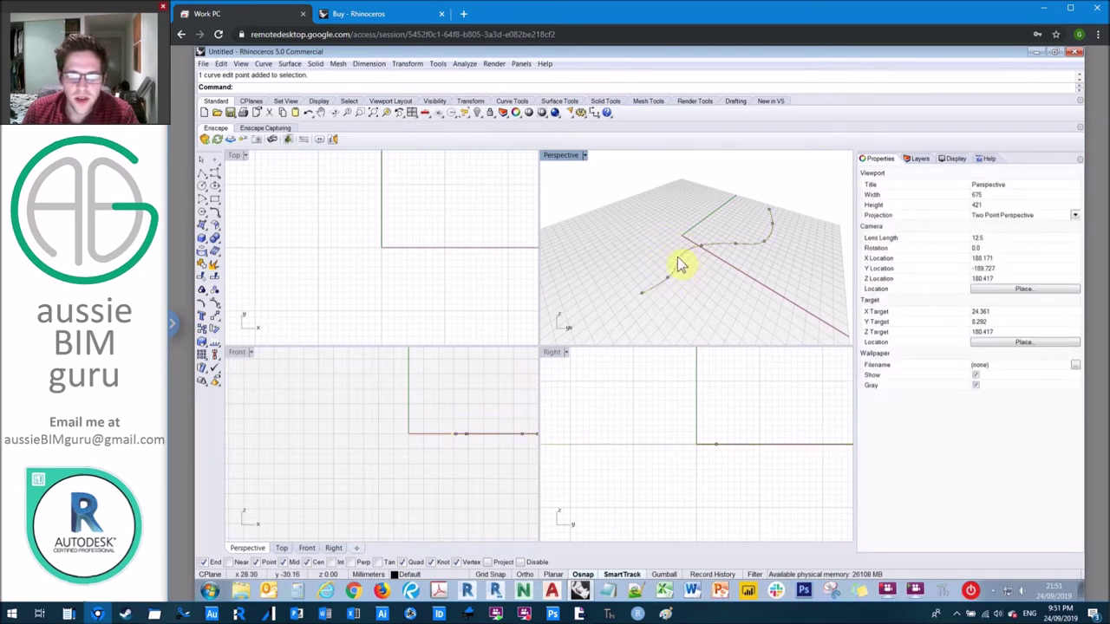
{"action": "left_click_drag", "start_coordinate": [666, 245], "coordinate": [661, 256]}
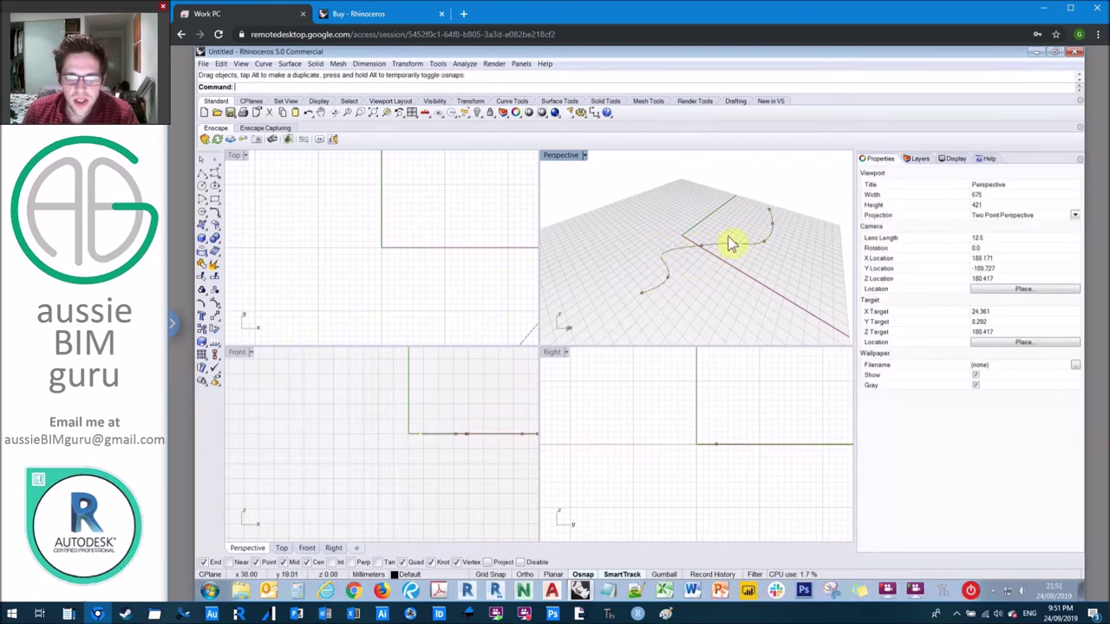
{"action": "left_click", "coordinate": [732, 244]}
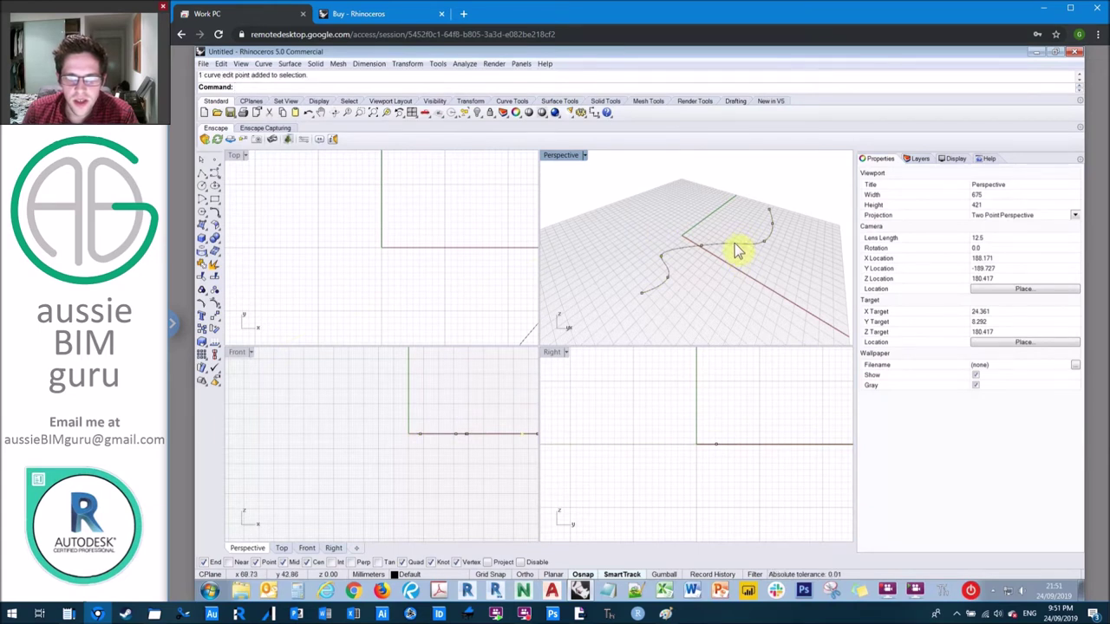
{"action": "left_click_drag", "start_coordinate": [734, 230], "coordinate": [745, 260]}
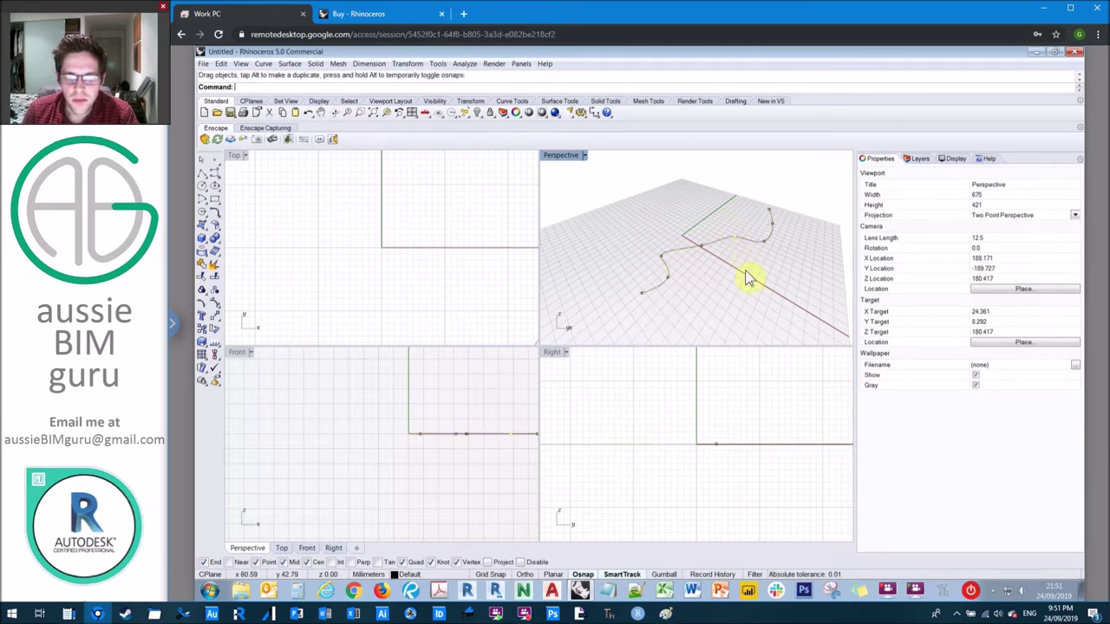
{"action": "right_click_drag", "start_coordinate": [748, 277], "coordinate": [706, 242]}
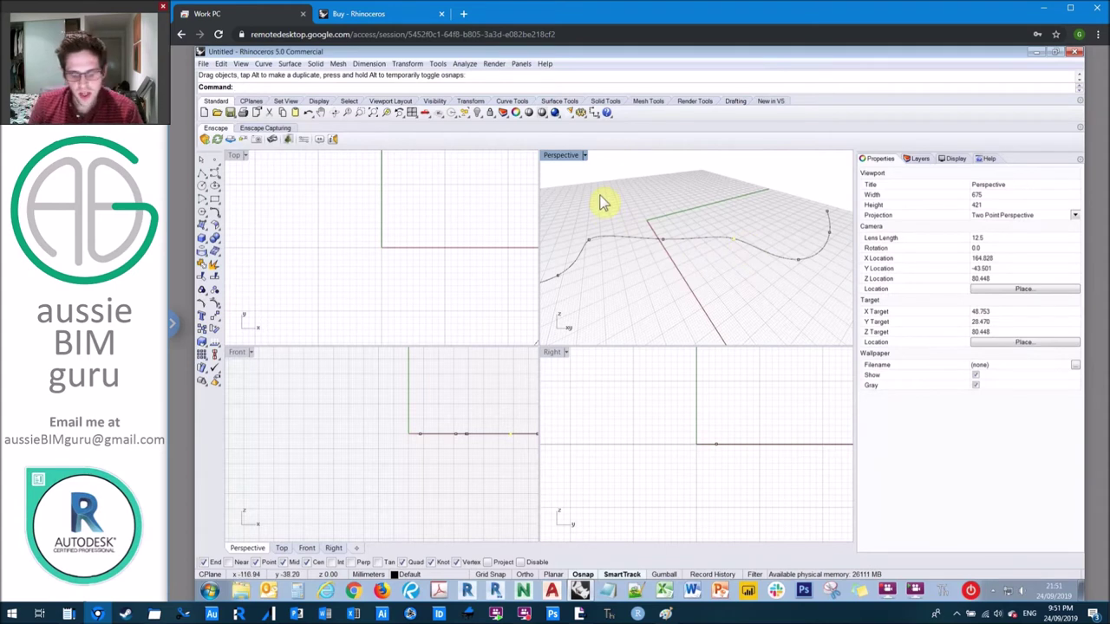
Raise the curve's middle with a vertical-only Move.
{"action": "type", "text": "Move"}
{"action": "key", "text": "Return"}
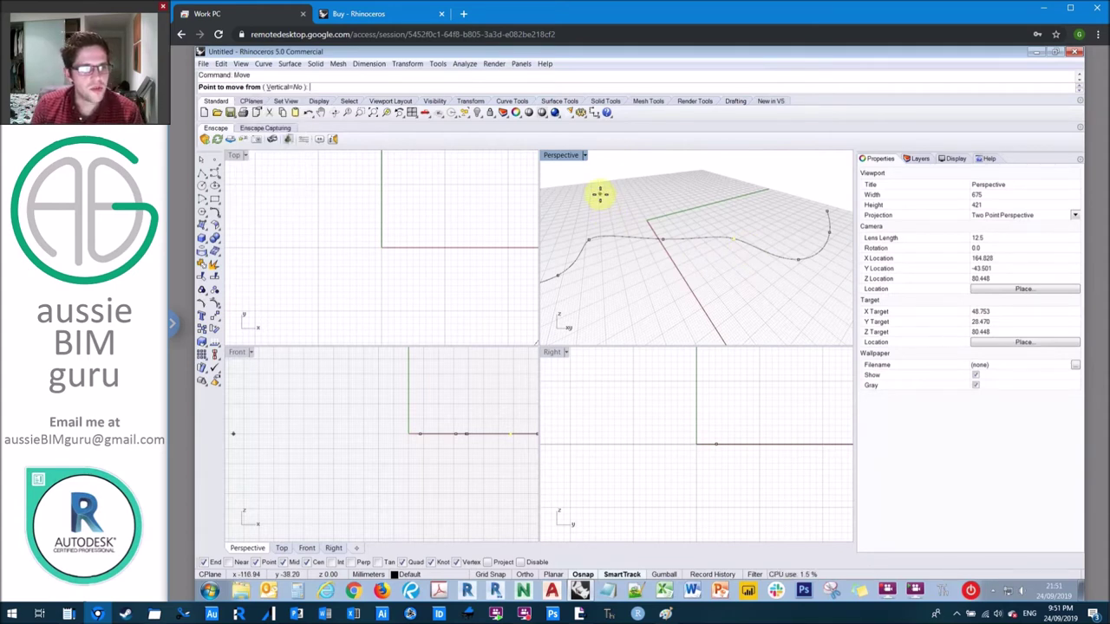
{"action": "left_click", "coordinate": [286, 88]}
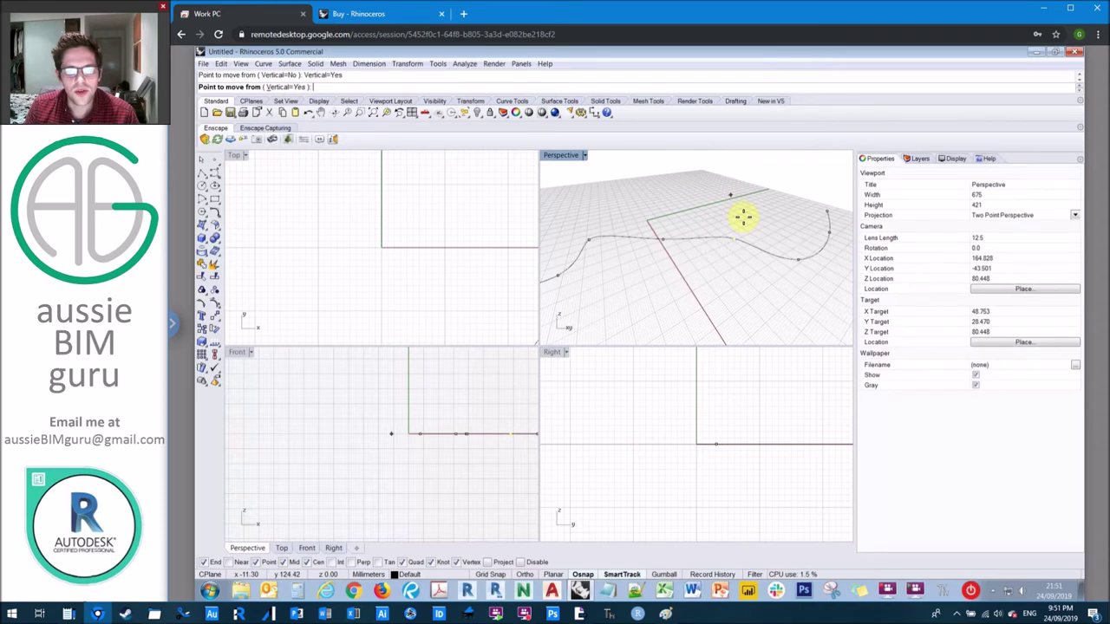
{"action": "left_click", "coordinate": [743, 219]}
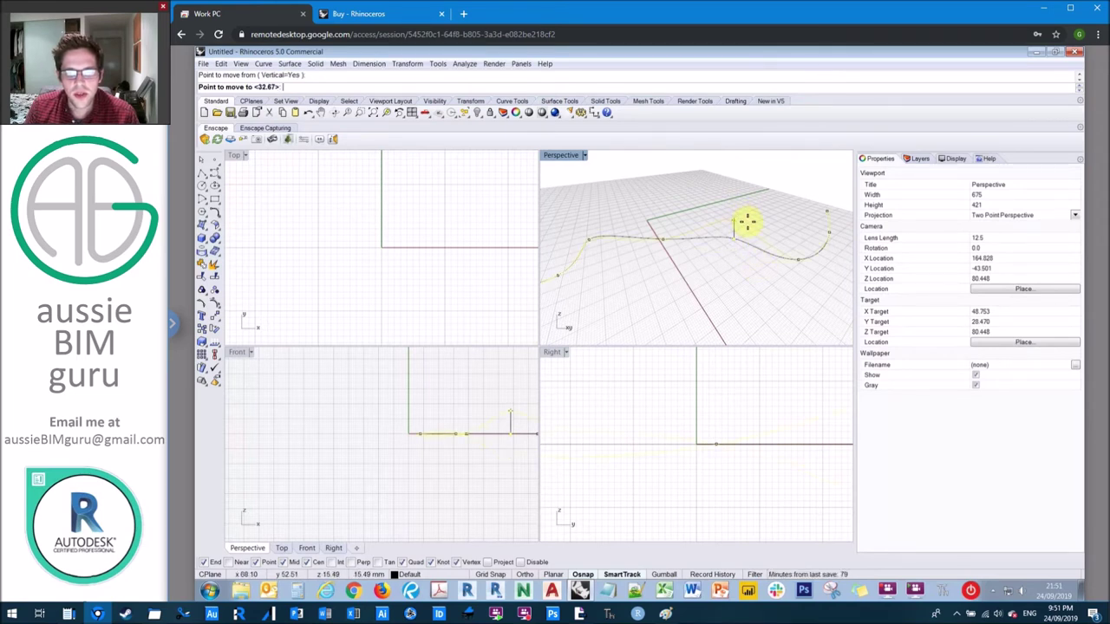
{"action": "left_click", "coordinate": [743, 223]}
Drag an edit point sideways to reshape the curve, orbiting around it.
{"action": "right_click_drag", "start_coordinate": [775, 279], "coordinate": [715, 265]}
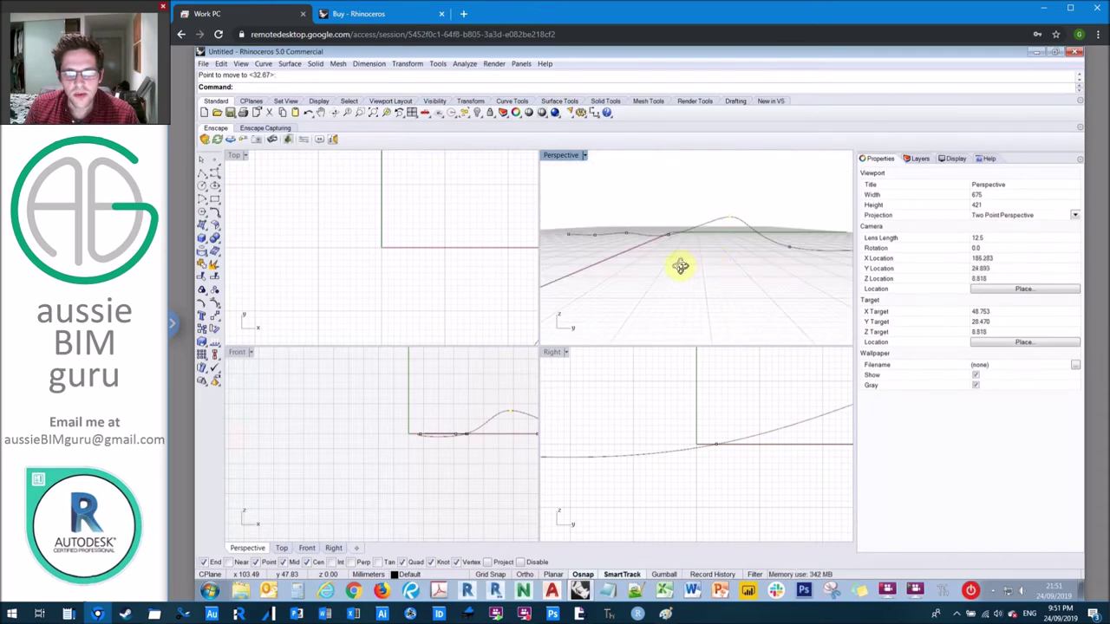
{"action": "right_click_drag", "start_coordinate": [650, 266], "coordinate": [685, 248]}
{"action": "left_click", "coordinate": [666, 312]}
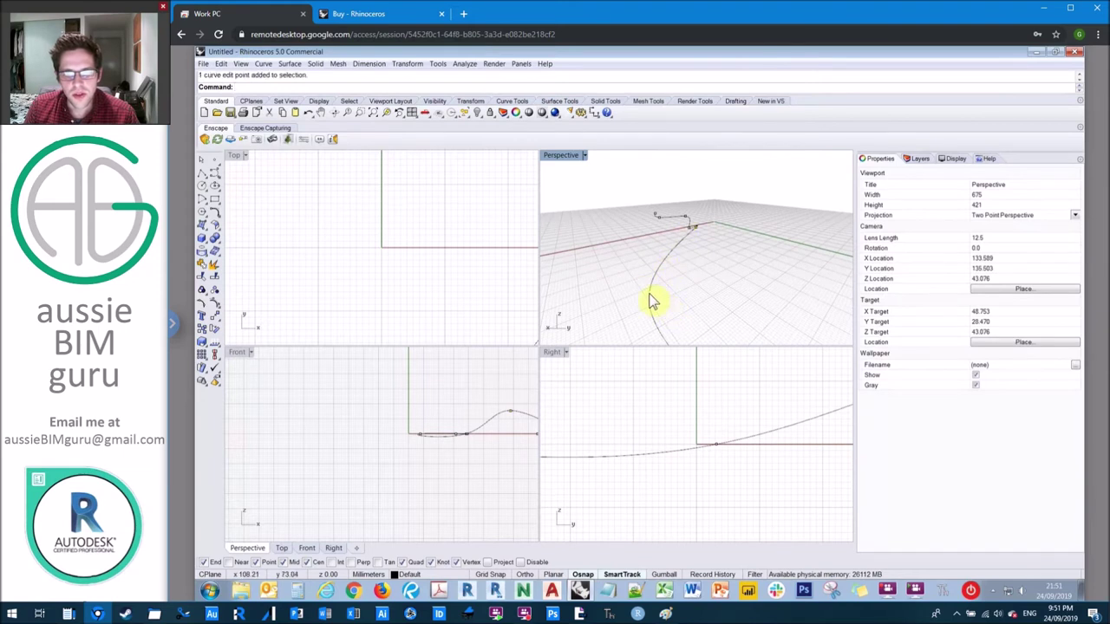
{"action": "left_click_drag", "start_coordinate": [653, 301], "coordinate": [595, 302]}
{"action": "right_click_drag", "start_coordinate": [671, 287], "coordinate": [757, 265]}
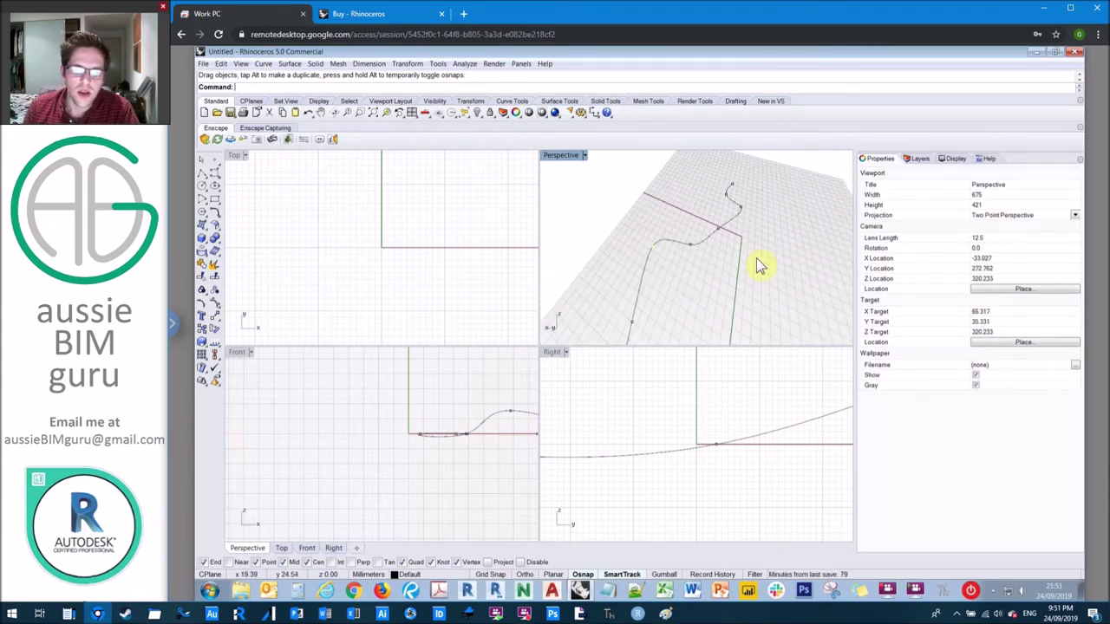
{"action": "right_click_drag", "start_coordinate": [757, 266], "coordinate": [698, 287]}
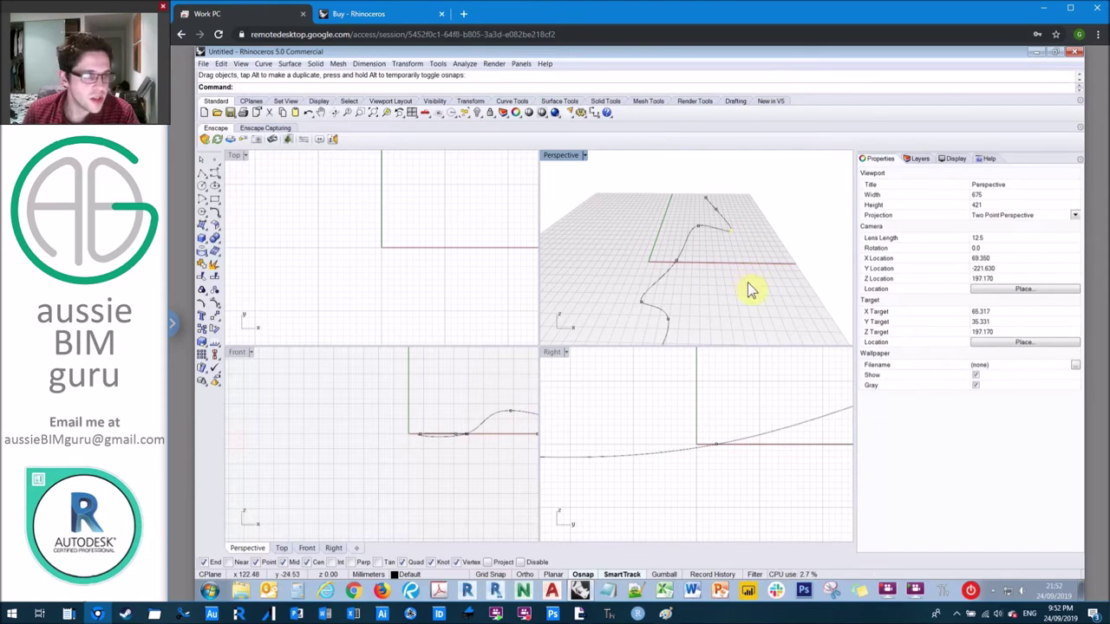
Delete two control points, then delete the remaining curve entirely.
{"action": "left_click", "coordinate": [665, 219]}
{"action": "key", "text": "Delete"}
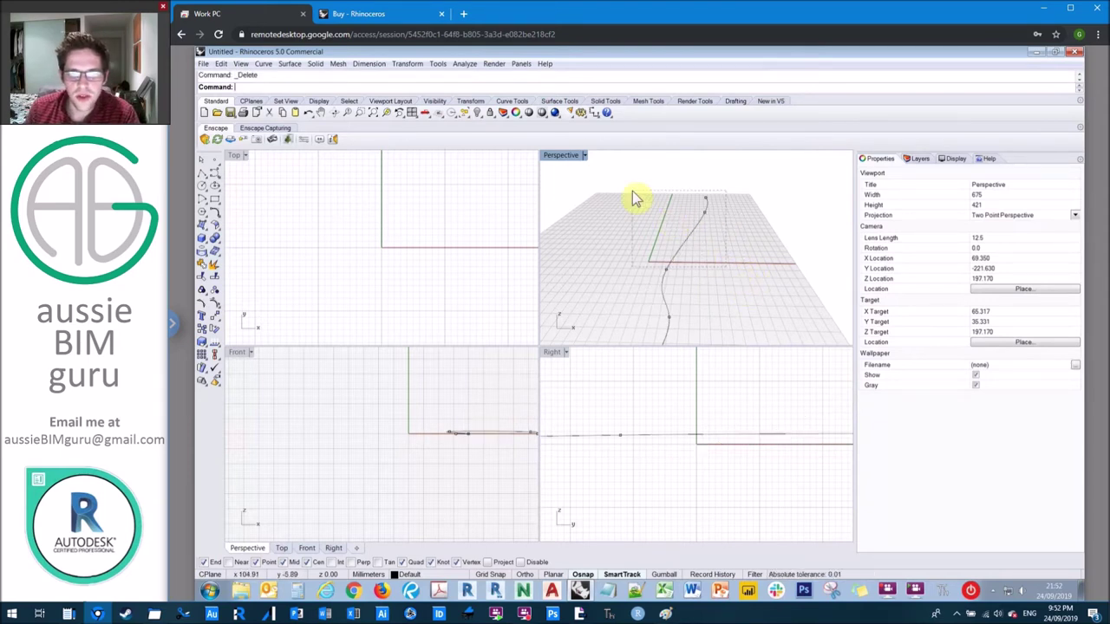
{"action": "left_click", "coordinate": [632, 192]}
{"action": "key", "text": "Delete"}
{"action": "scroll", "coordinate": [657, 223], "scroll_direction": "down", "scroll_amount": 3}
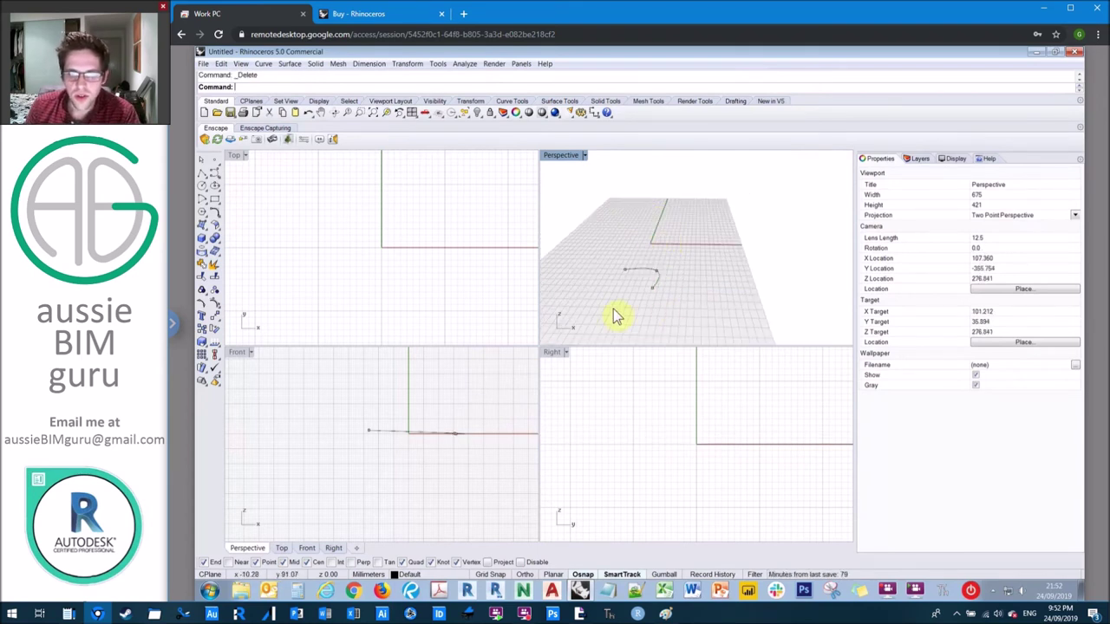
{"action": "left_click", "coordinate": [602, 241]}
{"action": "key", "text": "Delete"}
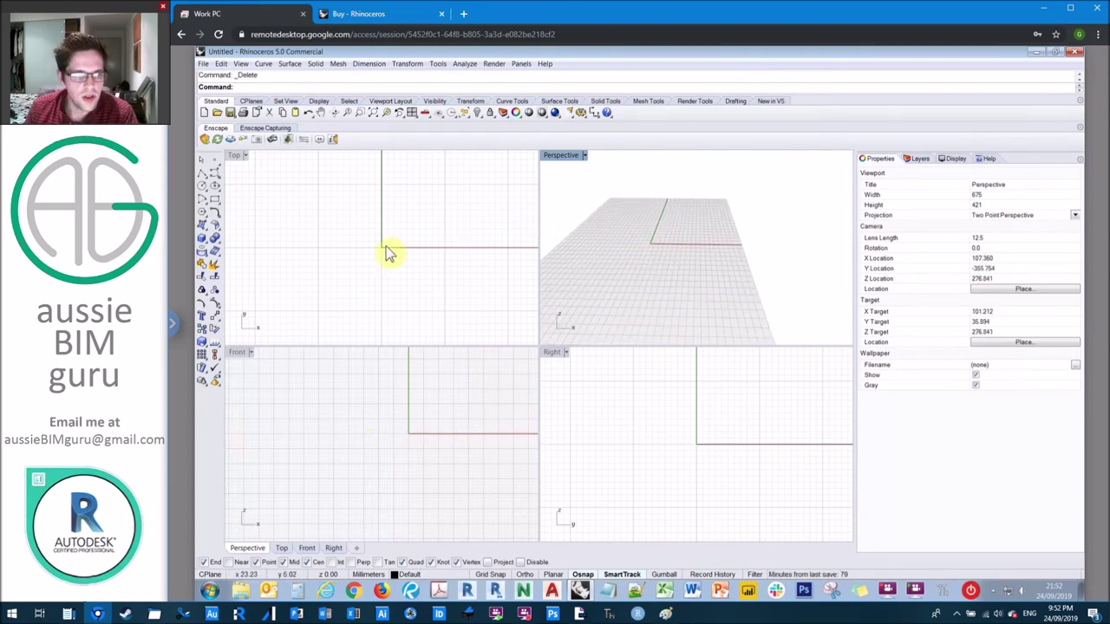
Create a flat surface from four corner points on the grid.
{"action": "left_click", "coordinate": [202, 229]}
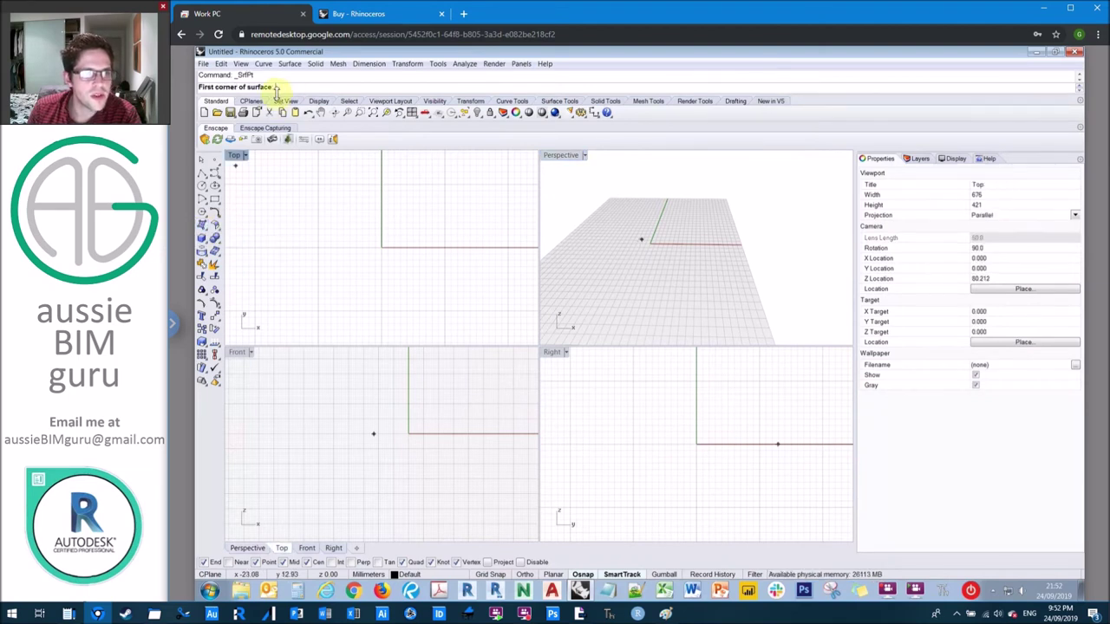
{"action": "left_click", "coordinate": [637, 271]}
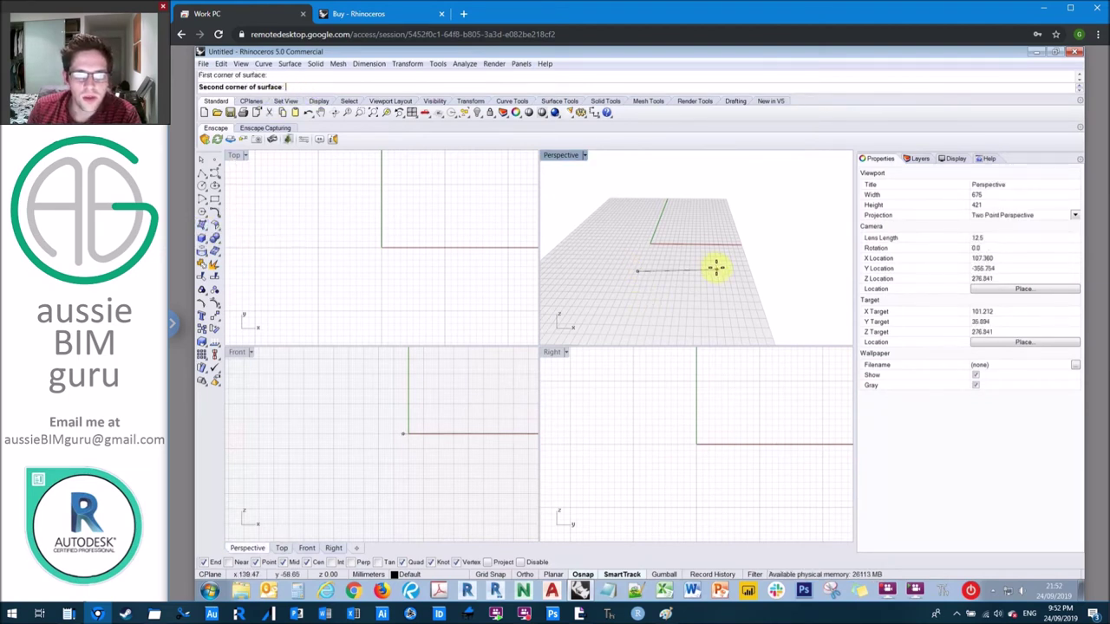
{"action": "left_click", "coordinate": [716, 268]}
{"action": "left_click", "coordinate": [696, 228]}
{"action": "left_click", "coordinate": [632, 228]}
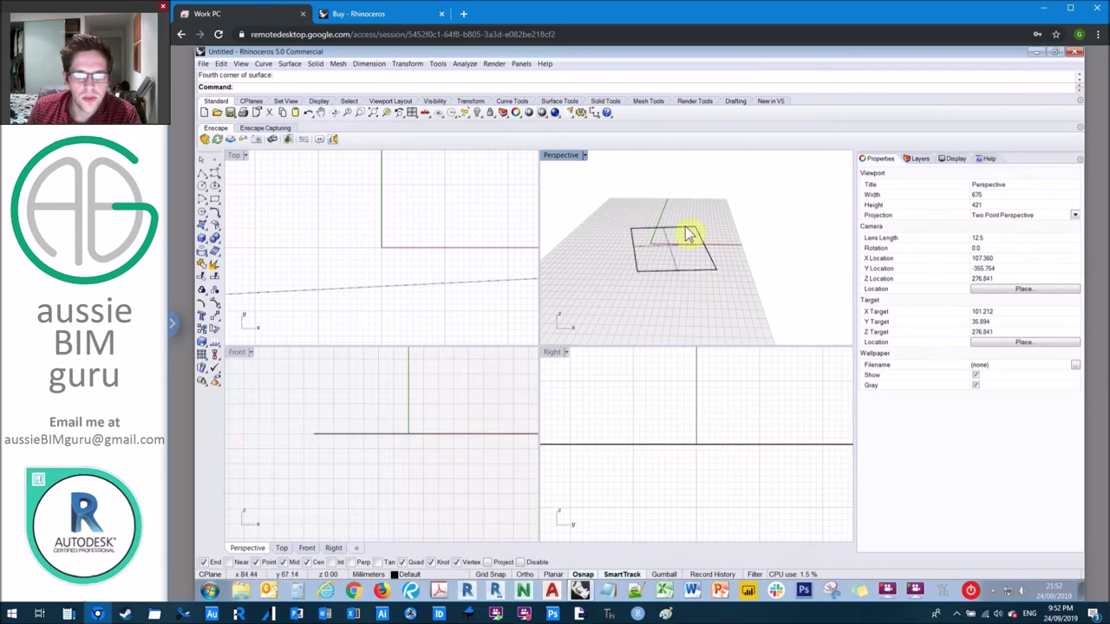
{"action": "right_click_drag", "start_coordinate": [689, 231], "coordinate": [728, 274]}
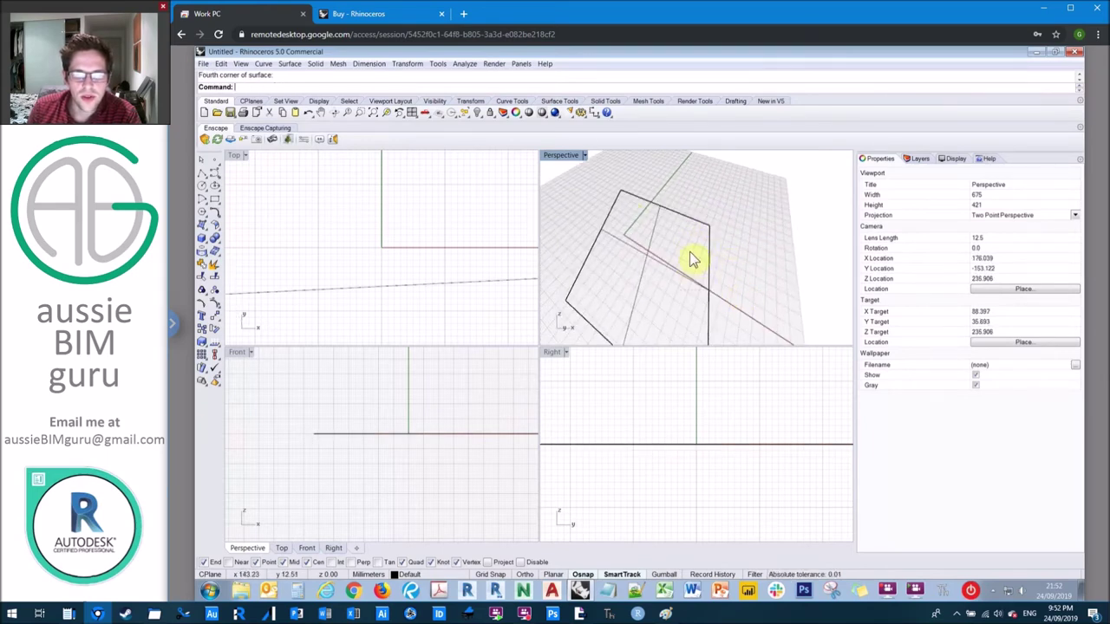
Review the new surface's Object Description, then close it and deselect.
{"action": "left_click", "coordinate": [617, 199]}
{"action": "left_click", "coordinate": [984, 403]}
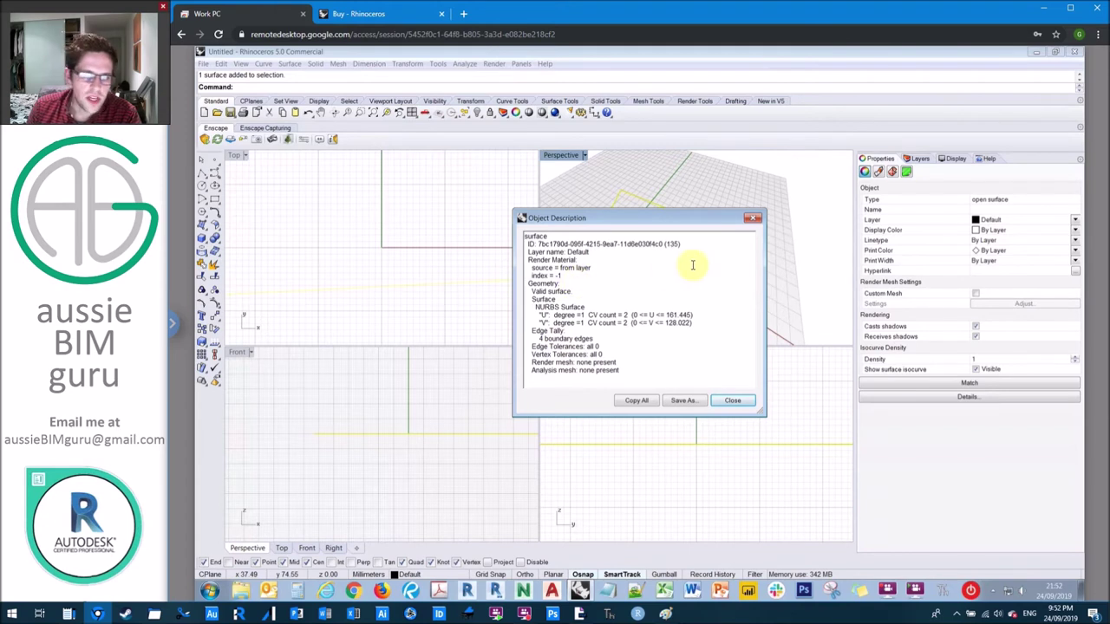
{"action": "left_click", "coordinate": [753, 218]}
{"action": "left_click_drag", "start_coordinate": [749, 301], "coordinate": [788, 286]}
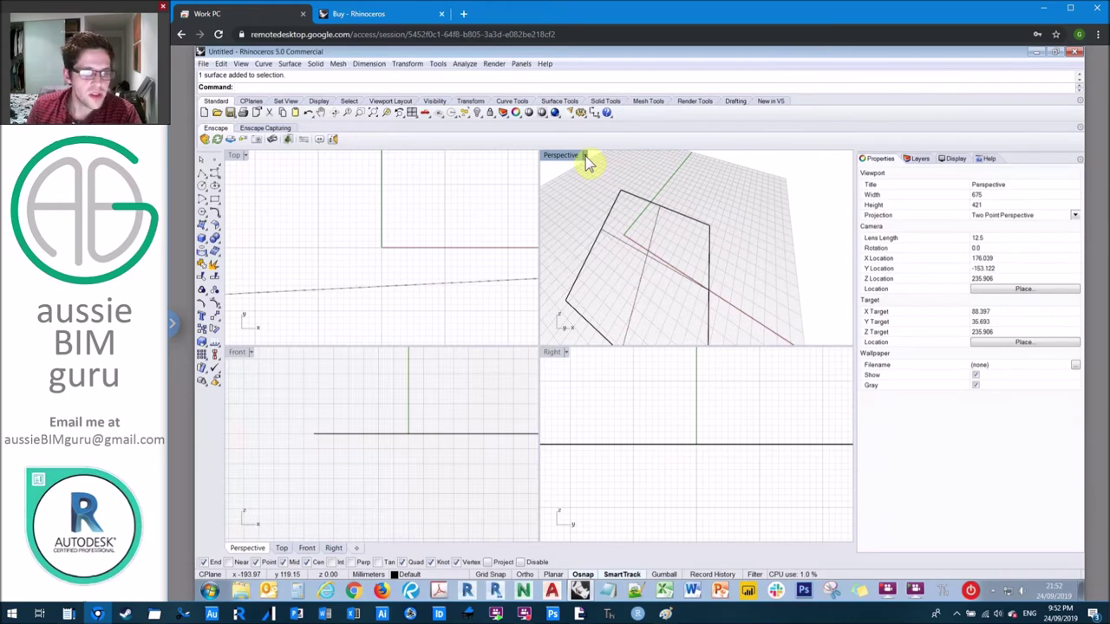
Set the Perspective viewport to Shaded and delete the flat surface.
{"action": "left_click", "coordinate": [584, 156]}
{"action": "left_click", "coordinate": [571, 195]}
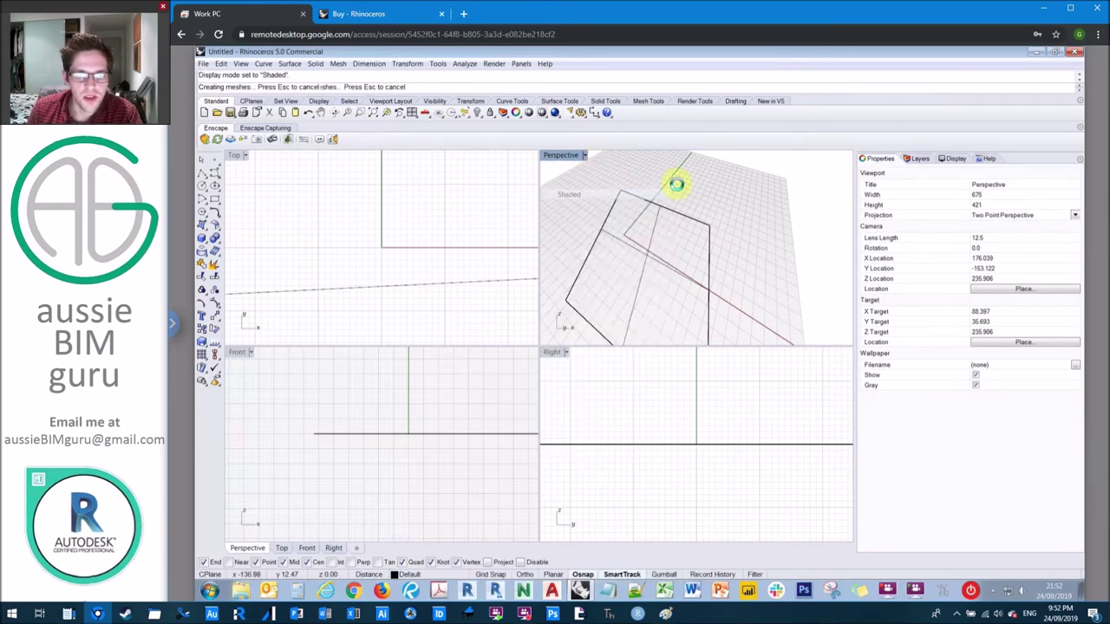
{"action": "scroll", "coordinate": [731, 262], "scroll_direction": "down", "scroll_amount": 2}
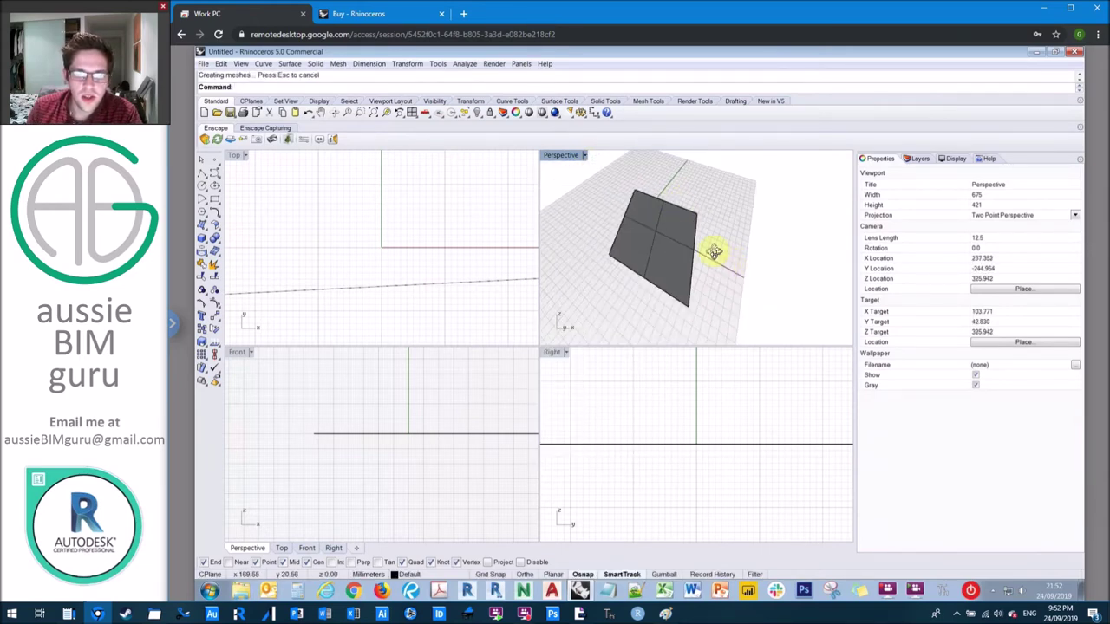
{"action": "left_click", "coordinate": [713, 251]}
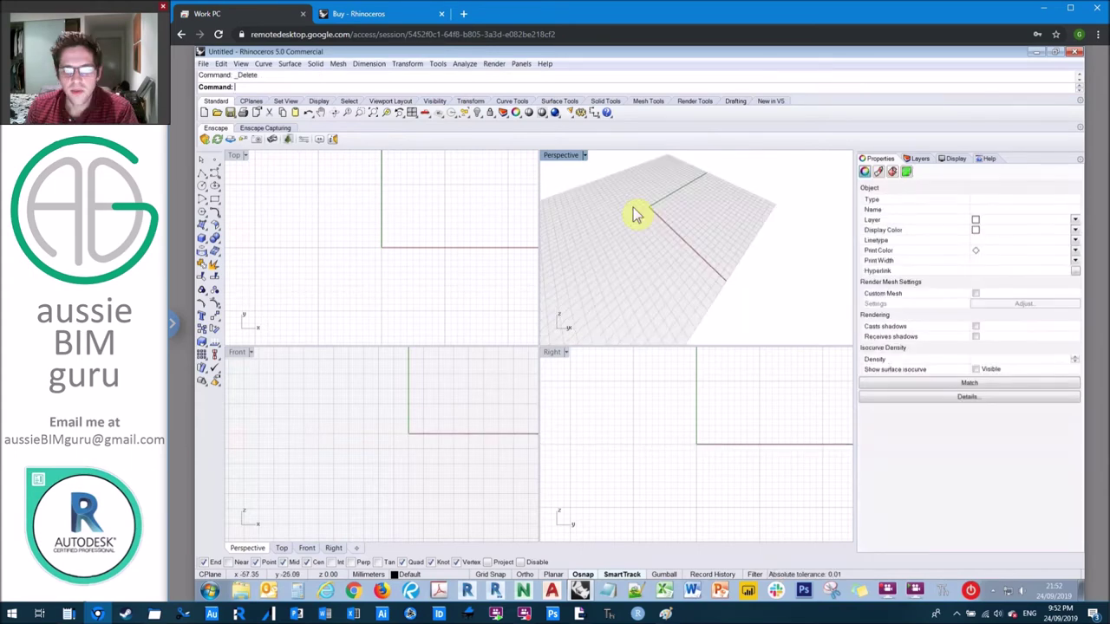
{"action": "key", "text": "Delete"}
Build a solid box with Box: Center, picking base centre, corner and height.
{"action": "scroll", "coordinate": [626, 222], "scroll_direction": "up", "scroll_amount": 2}
{"action": "right_click_drag", "start_coordinate": [626, 222], "coordinate": [597, 224]}
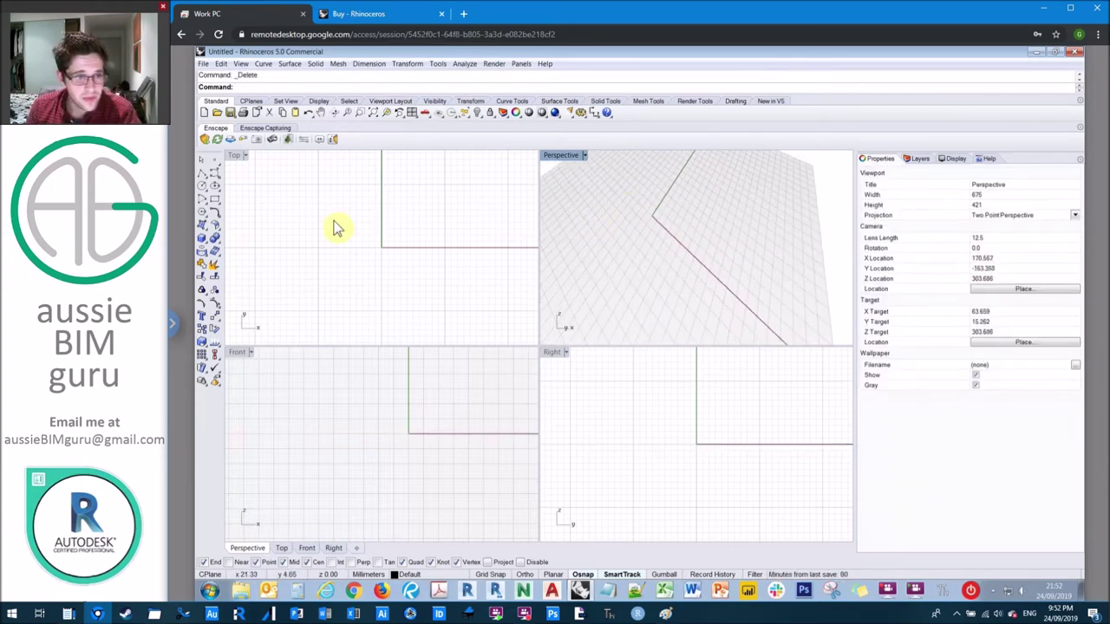
{"action": "left_click", "coordinate": [205, 241]}
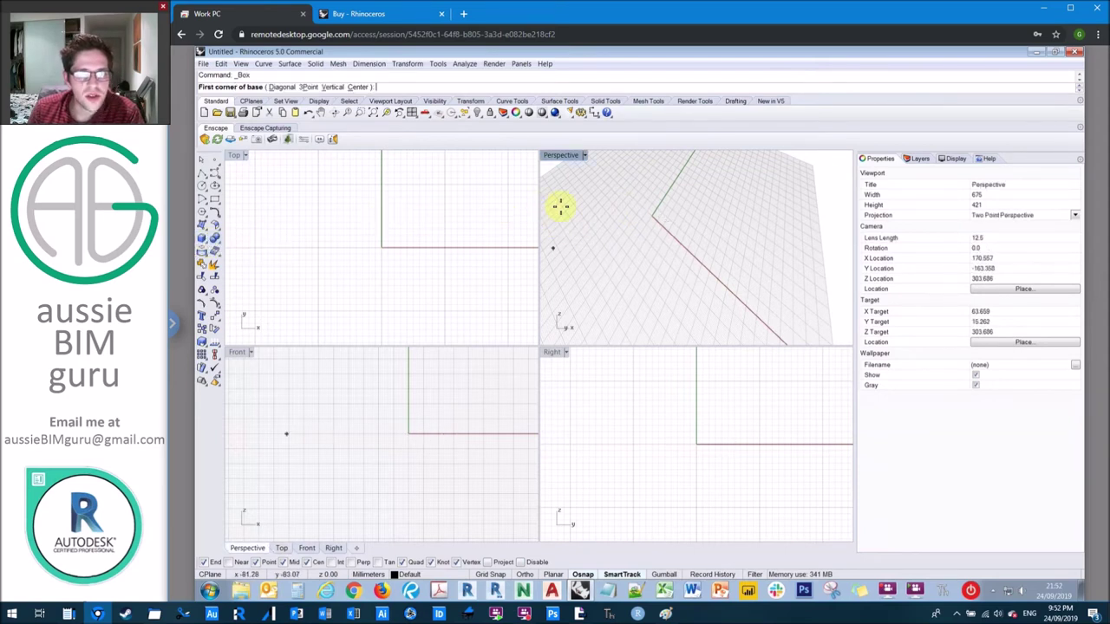
{"action": "left_click", "coordinate": [358, 86]}
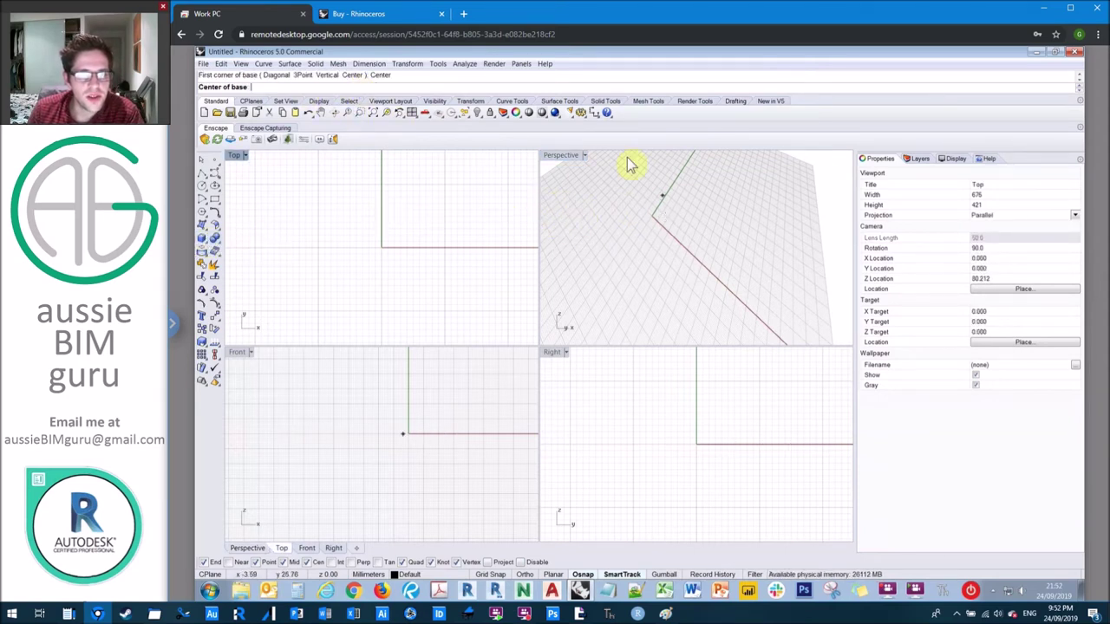
{"action": "left_click", "coordinate": [666, 227]}
{"action": "left_click", "coordinate": [679, 227]}
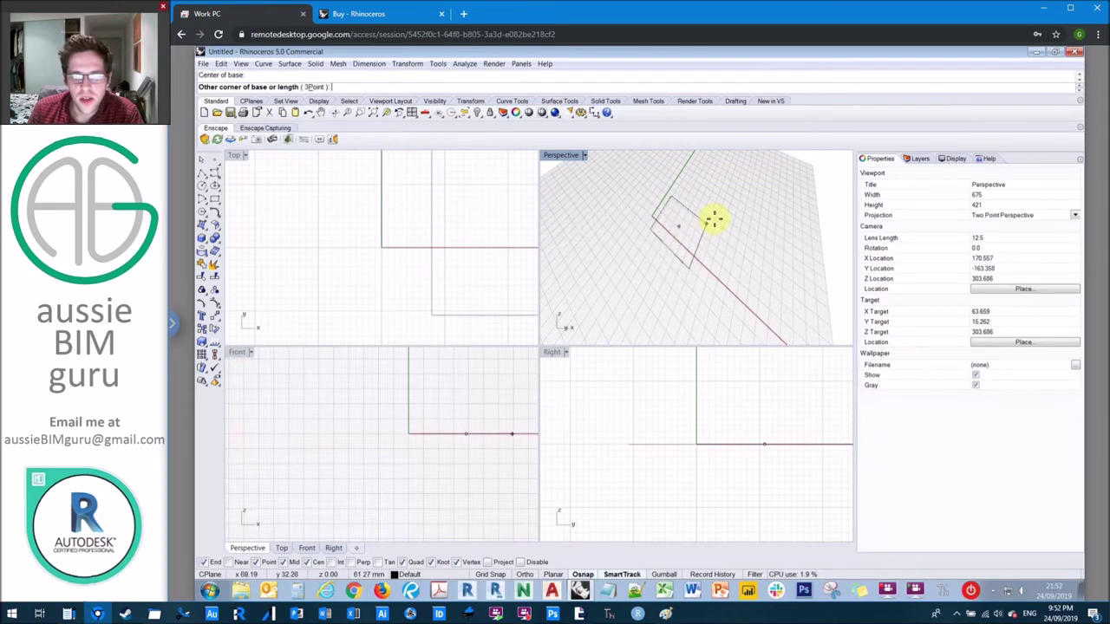
{"action": "left_click", "coordinate": [711, 218]}
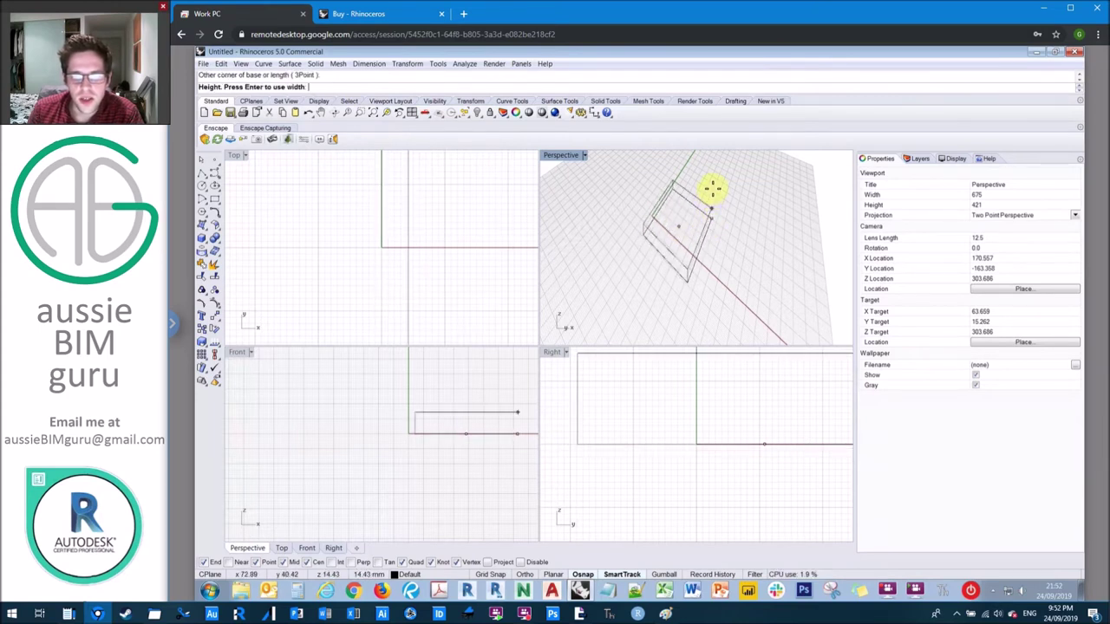
{"action": "left_click", "coordinate": [713, 219]}
{"action": "scroll", "coordinate": [712, 233], "scroll_direction": "up", "scroll_amount": 3}
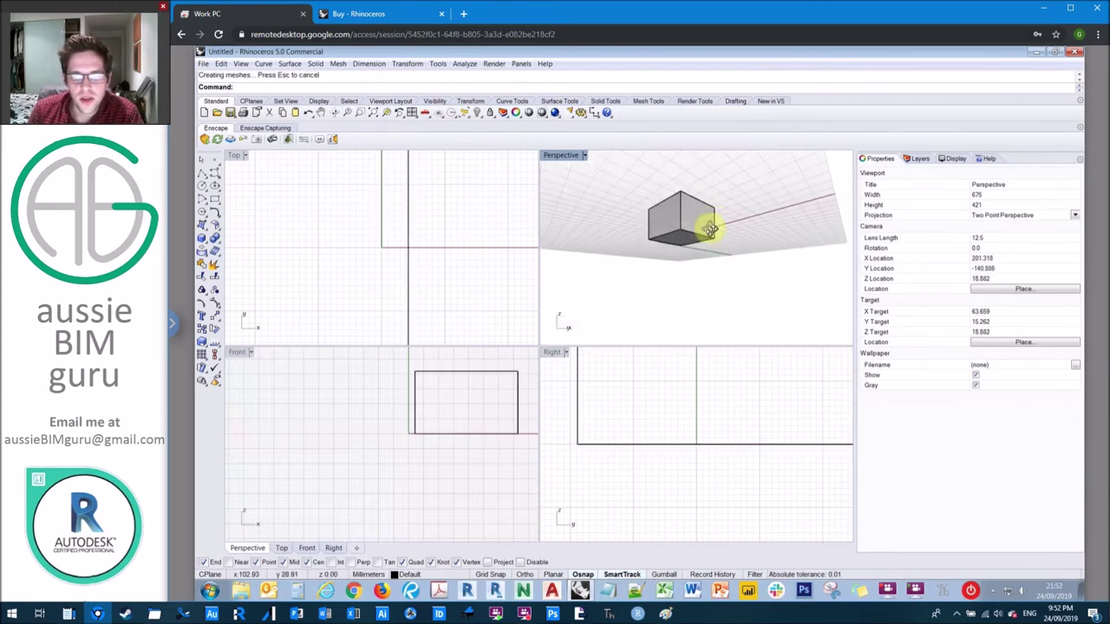
{"action": "right_click_drag", "start_coordinate": [712, 238], "coordinate": [696, 238]}
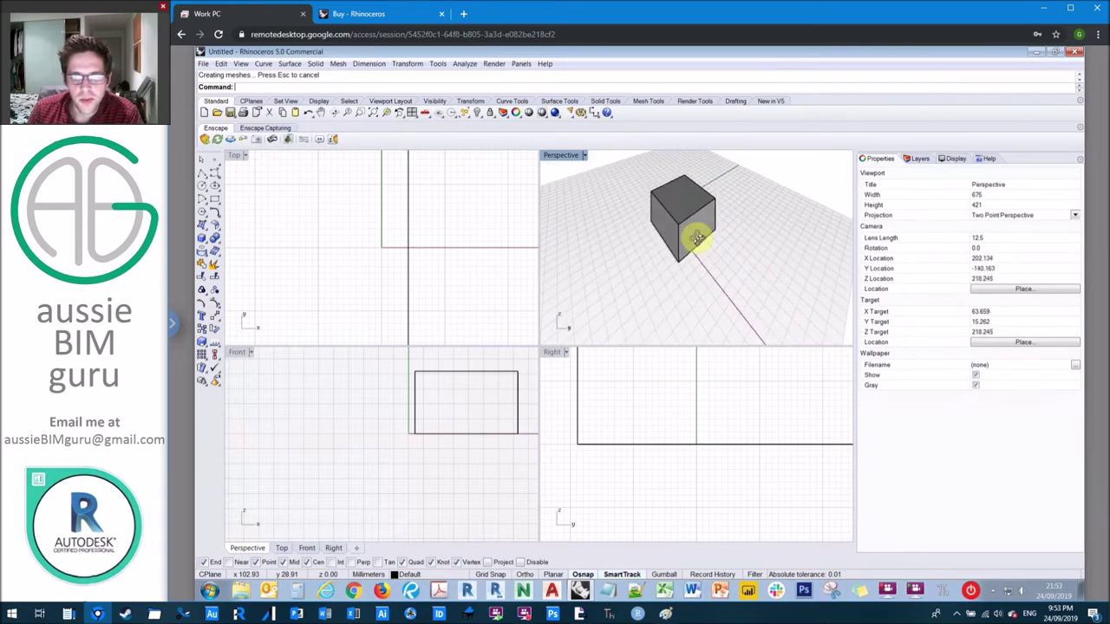
{"action": "left_click", "coordinate": [202, 161]}
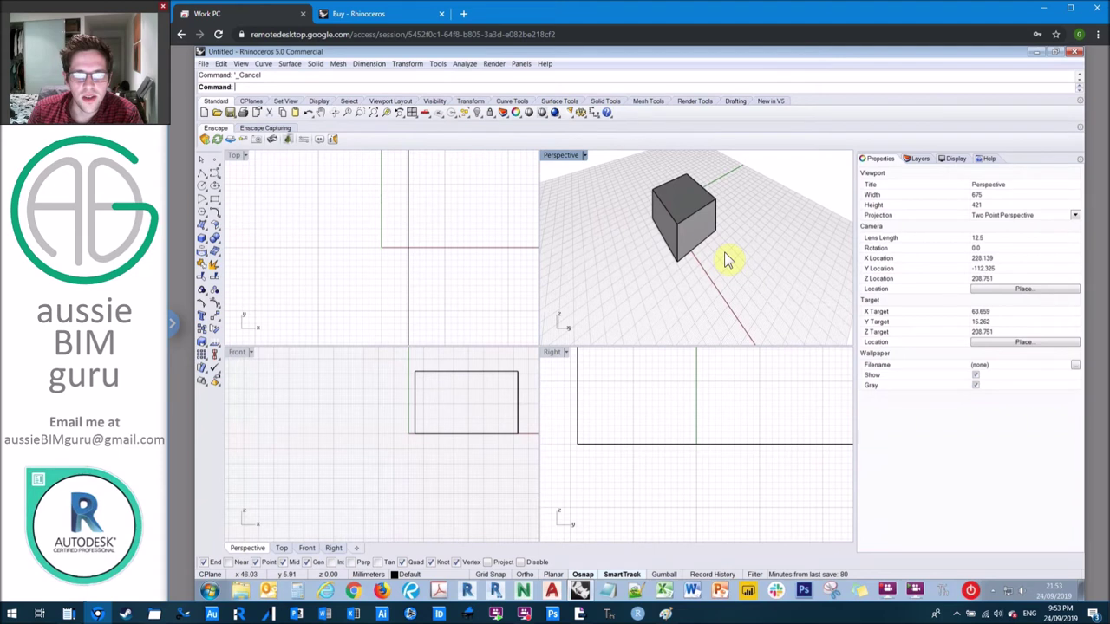
Select the box, then sub-select one of its faces on its own.
{"action": "left_click", "coordinate": [651, 171]}
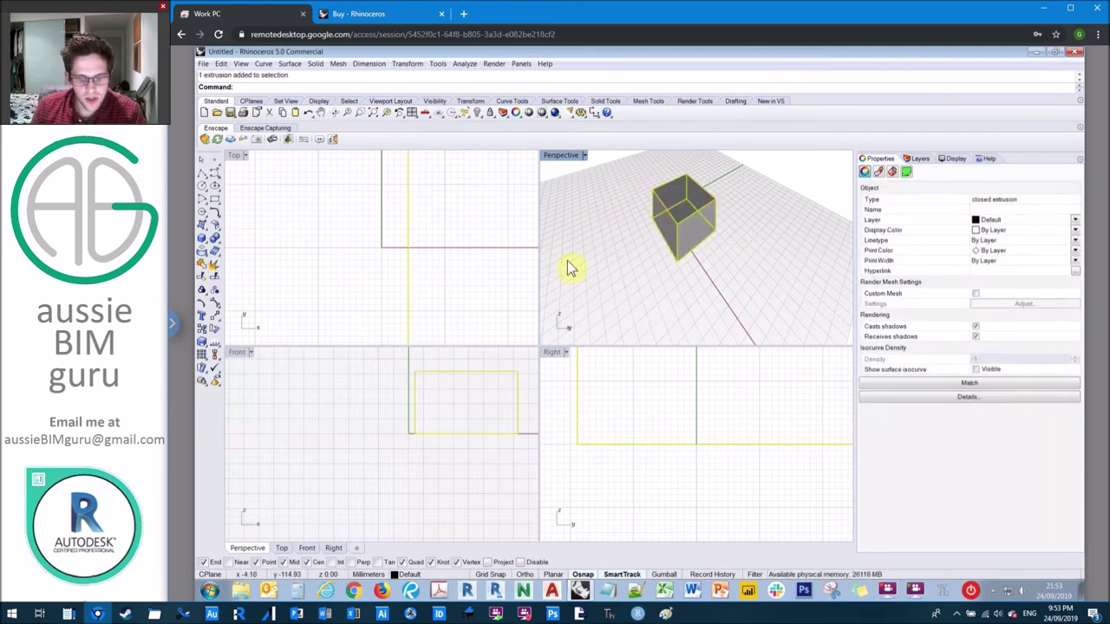
{"action": "left_click", "coordinate": [673, 224], "text": "ctrl+shift"}
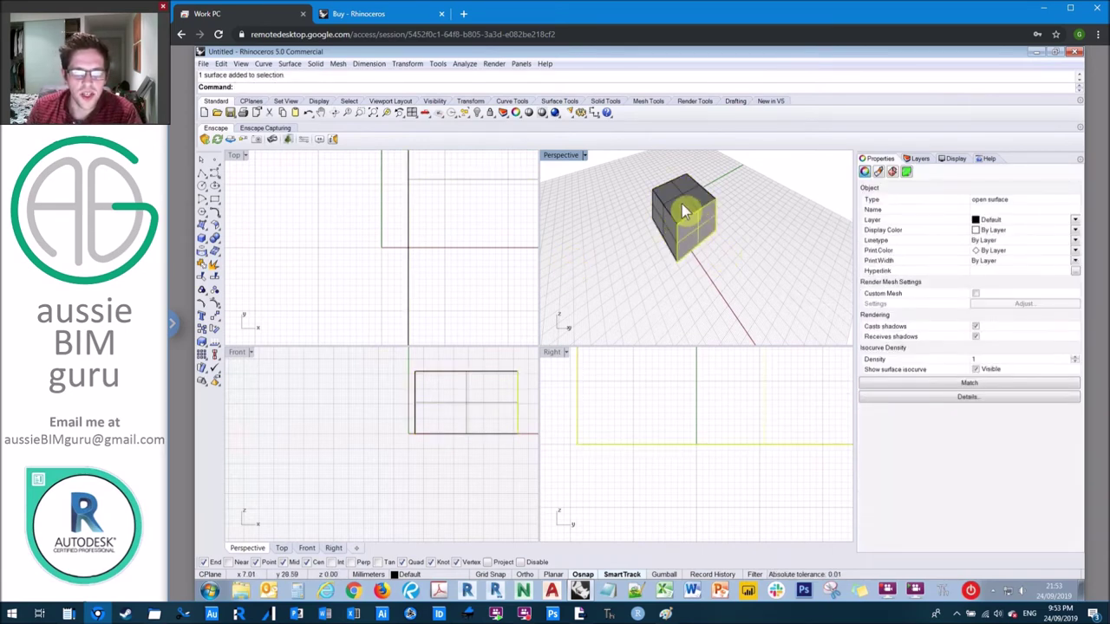
{"action": "right_click_drag", "start_coordinate": [662, 273], "coordinate": [787, 258]}
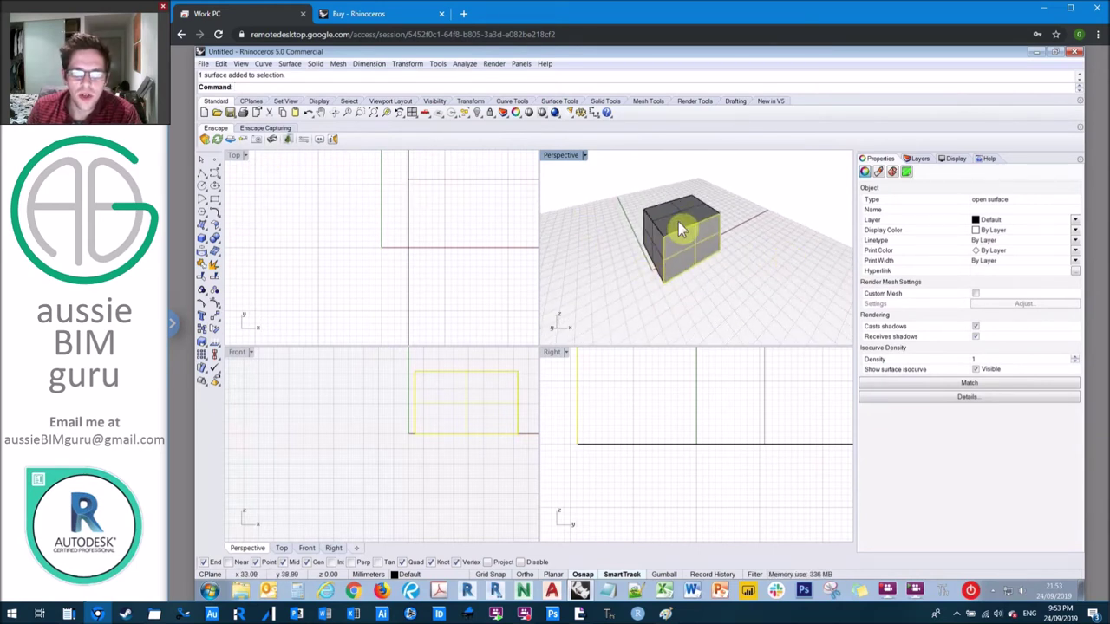
{"action": "left_click", "coordinate": [248, 157]}
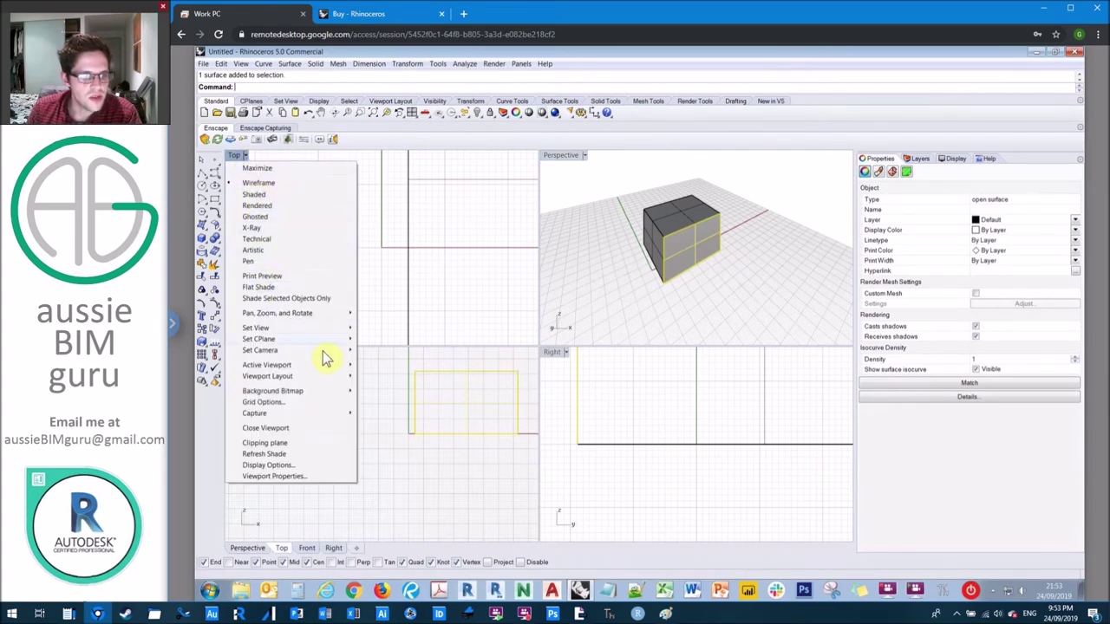
Switch the top-left viewport to Perspective and reset the box's view to standard perspective.
{"action": "mouse_move", "coordinate": [334, 329]}
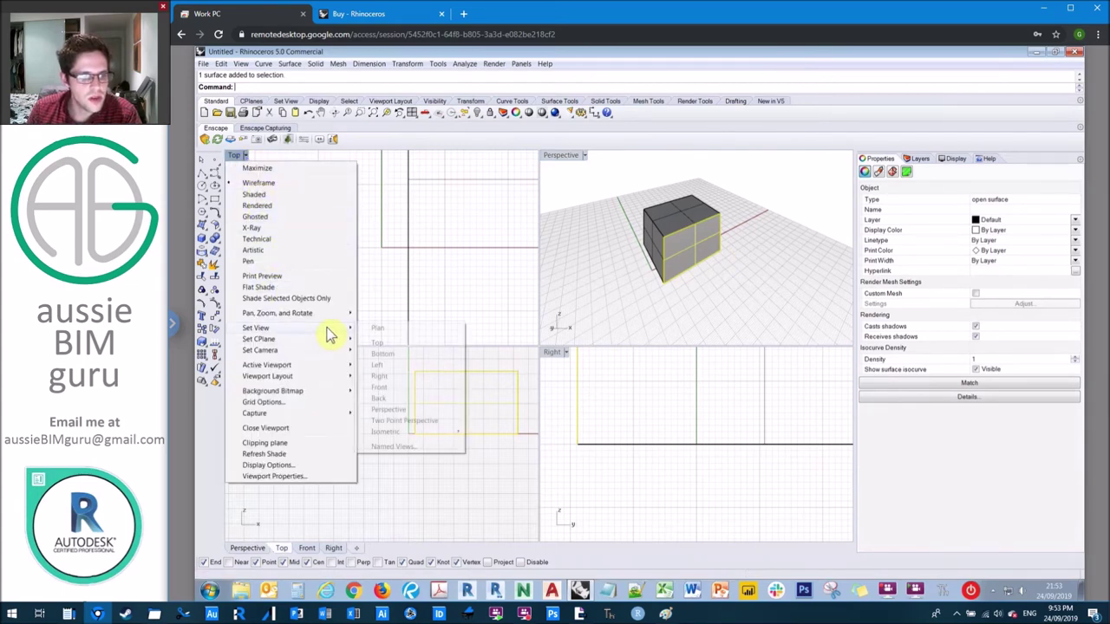
{"action": "left_click", "coordinate": [392, 416]}
{"action": "left_click", "coordinate": [426, 254]}
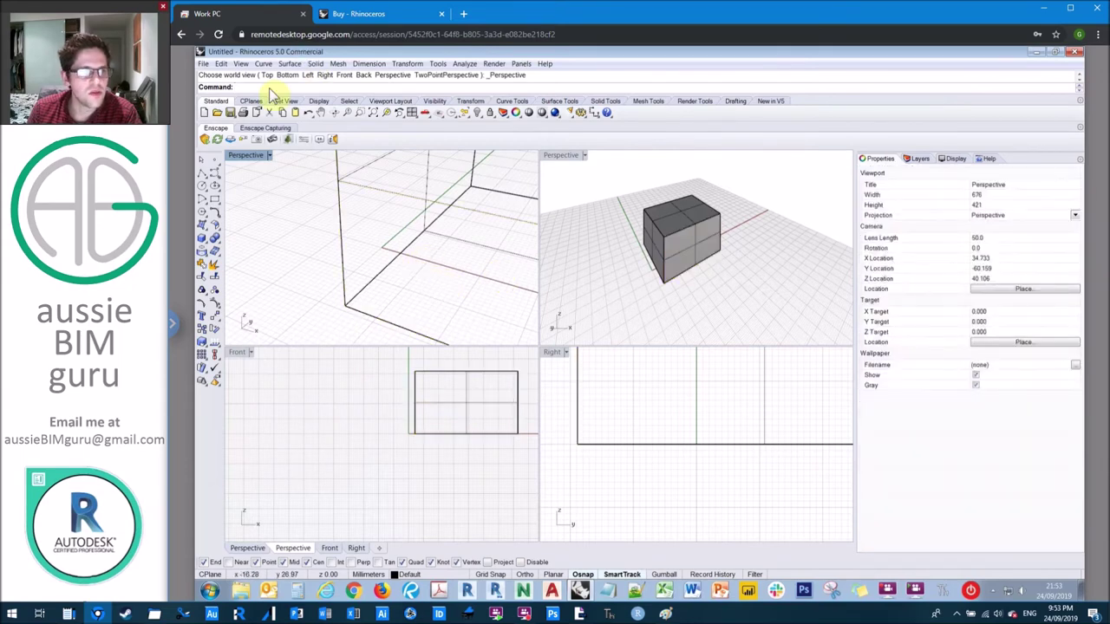
{"action": "left_click", "coordinate": [584, 155]}
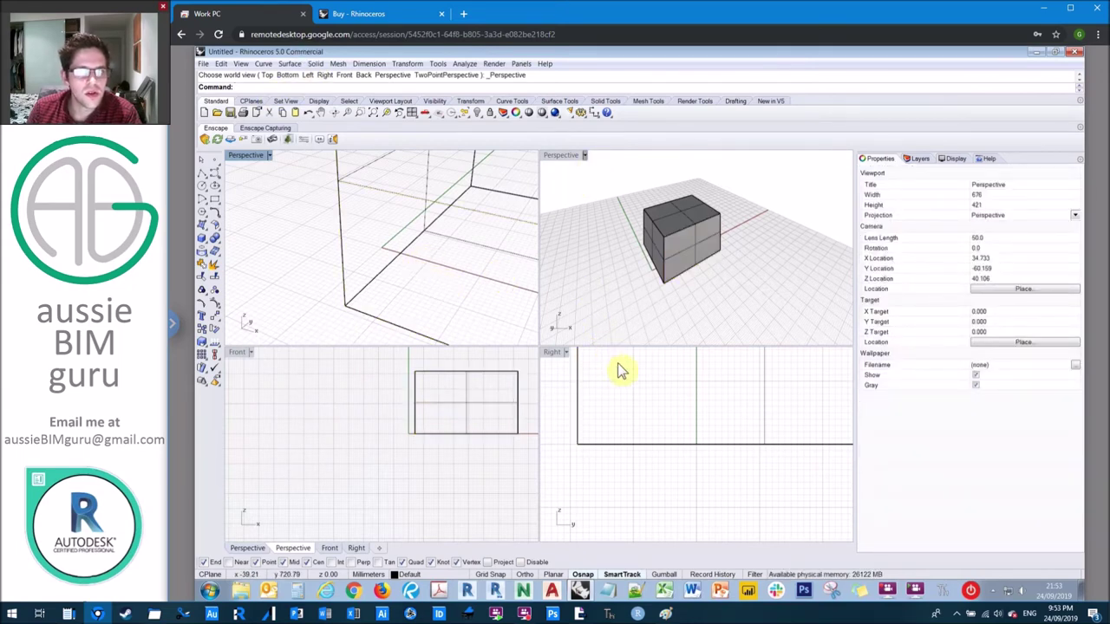
{"action": "mouse_move", "coordinate": [638, 332]}
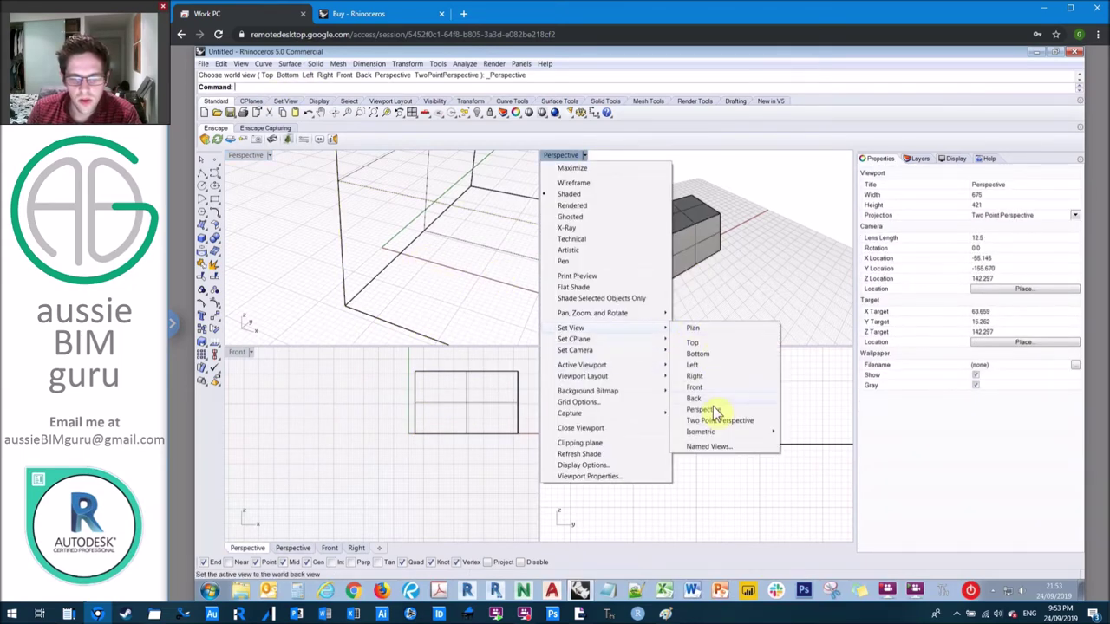
{"action": "left_click", "coordinate": [703, 409]}
{"action": "scroll", "coordinate": [716, 278], "scroll_direction": "down", "scroll_amount": 5}
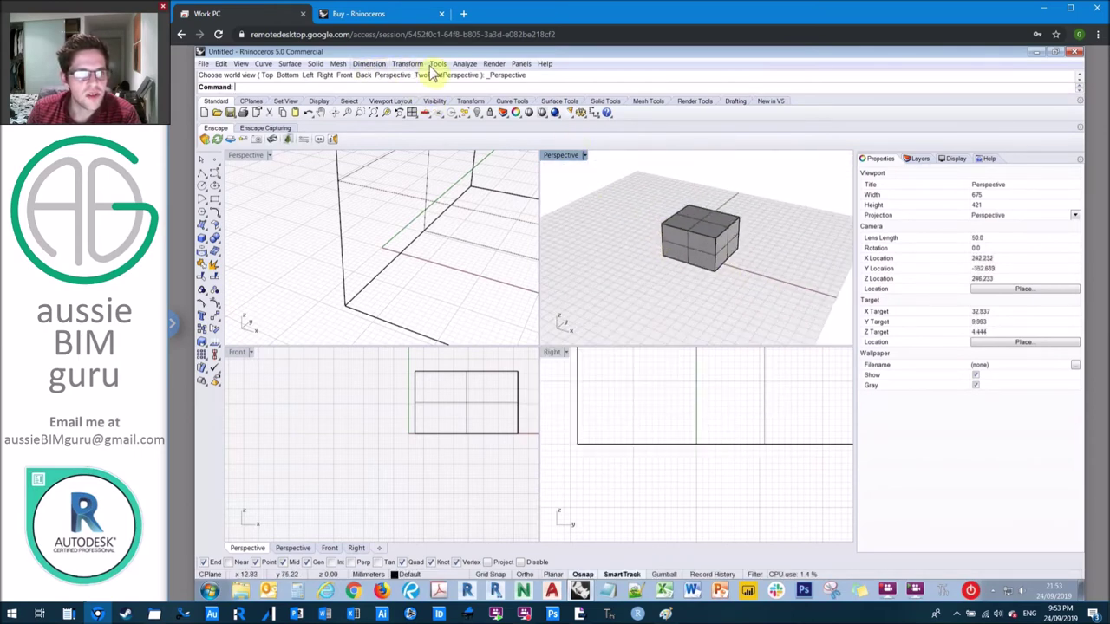
Maximize the Perspective viewport and orbit to look down on the box.
{"action": "left_click", "coordinate": [241, 65]}
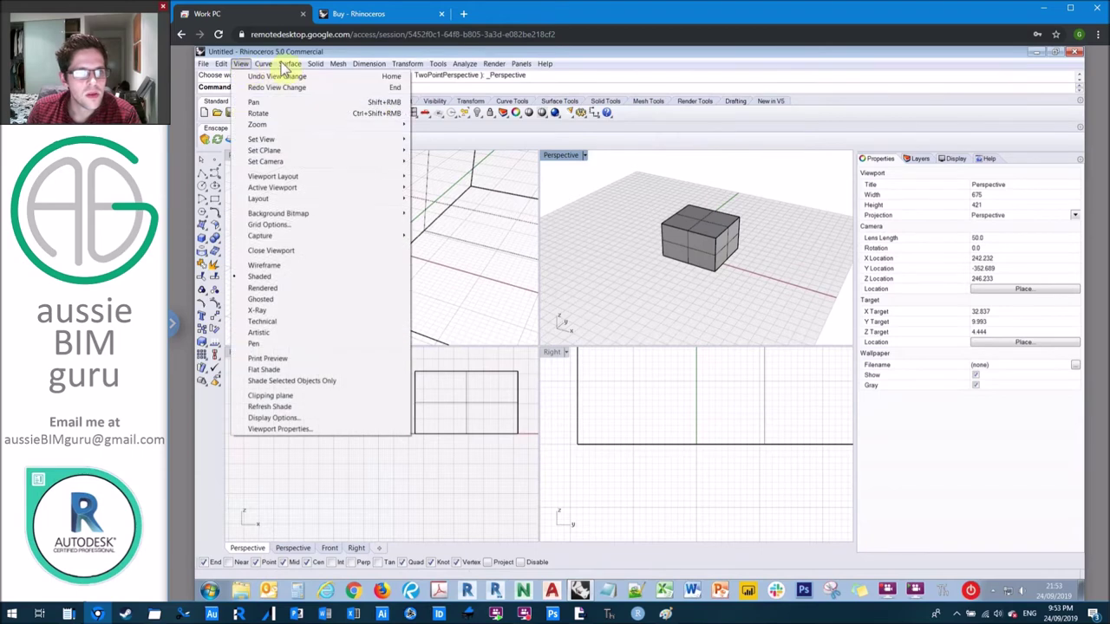
{"action": "left_click", "coordinate": [312, 75]}
{"action": "left_click", "coordinate": [390, 101]}
{"action": "left_click", "coordinate": [230, 111]}
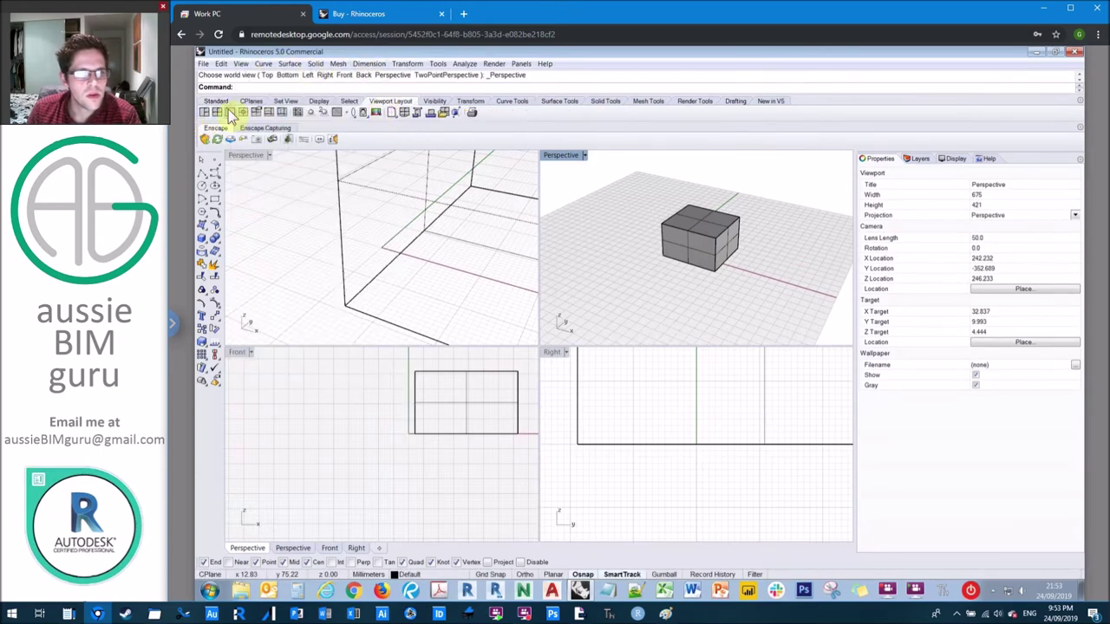
{"action": "left_click", "coordinate": [698, 203]}
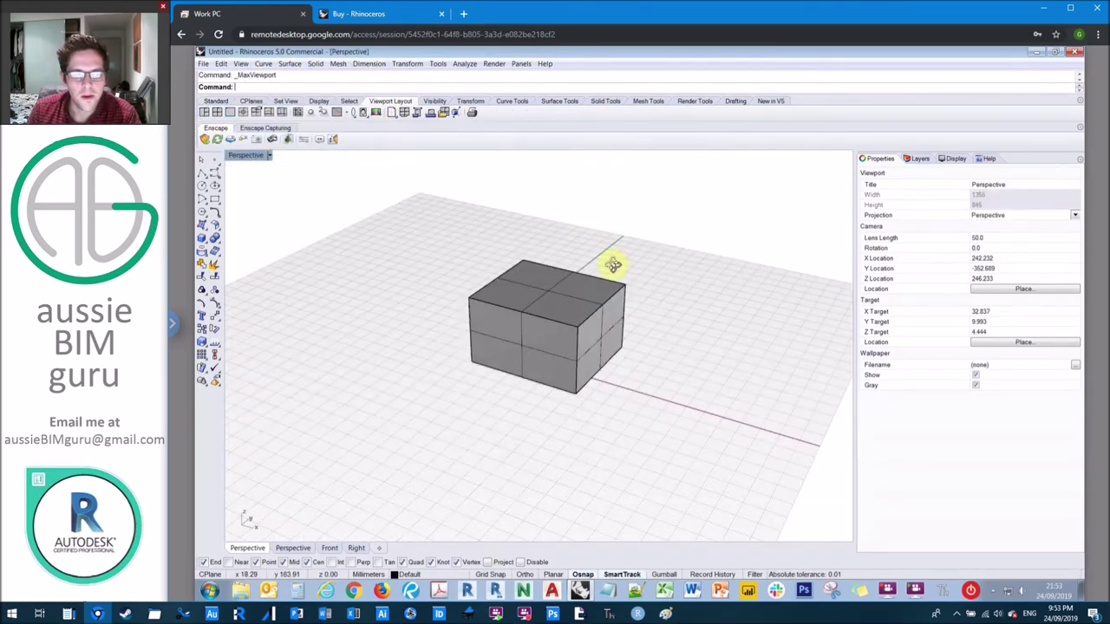
{"action": "right_click_drag", "start_coordinate": [613, 264], "coordinate": [555, 321]}
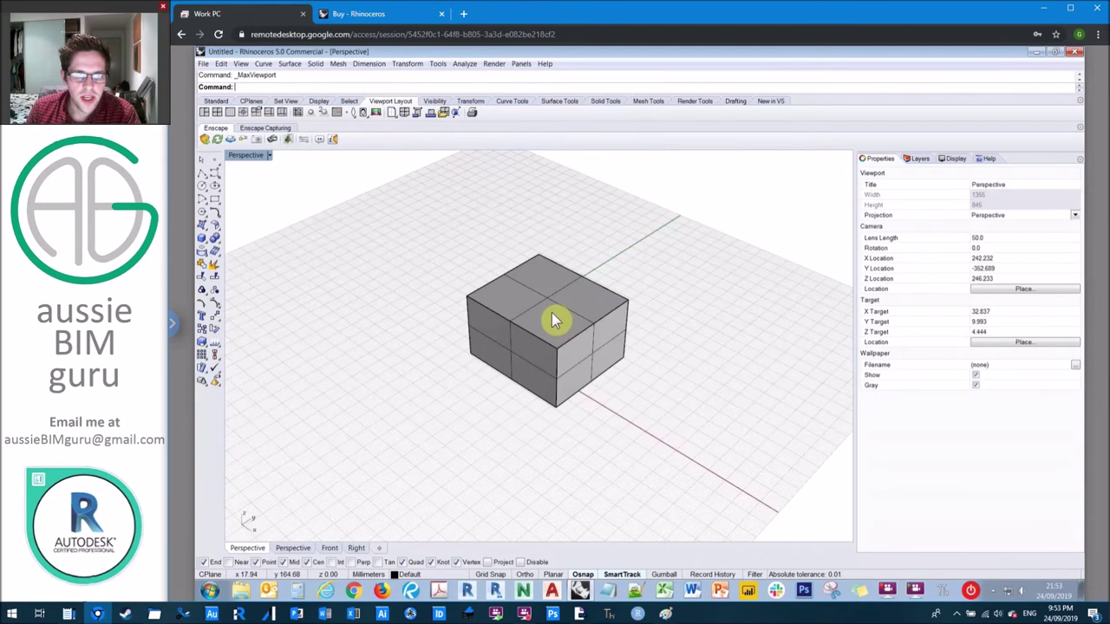
Delete the box's front face.
{"action": "left_click", "coordinate": [522, 354]}
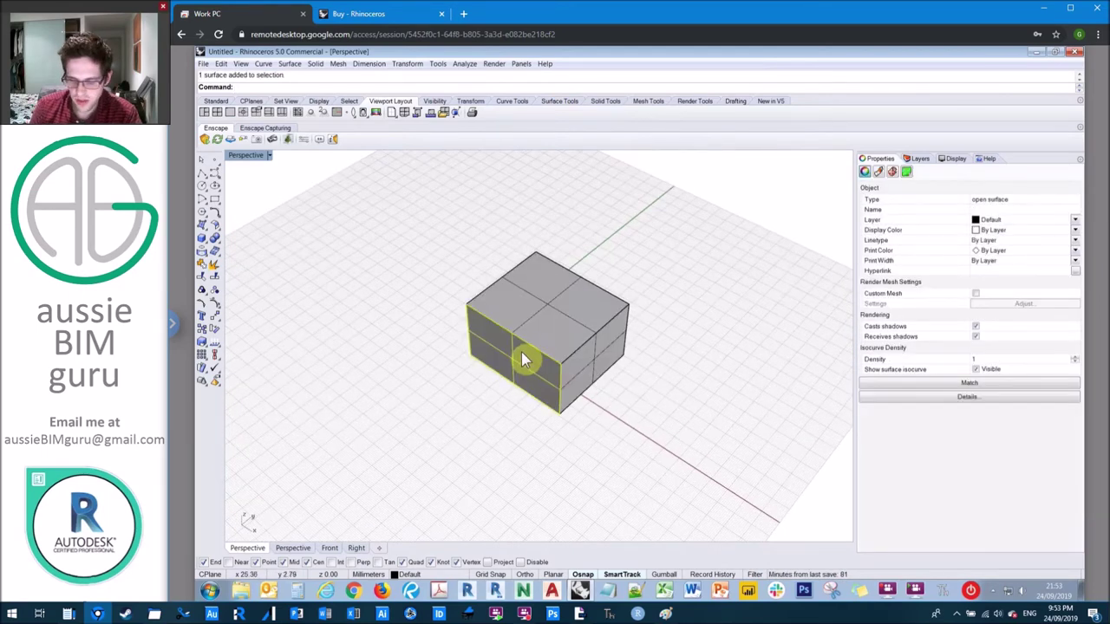
{"action": "key", "text": "Delete"}
{"action": "right_click_drag", "start_coordinate": [586, 352], "coordinate": [679, 426]}
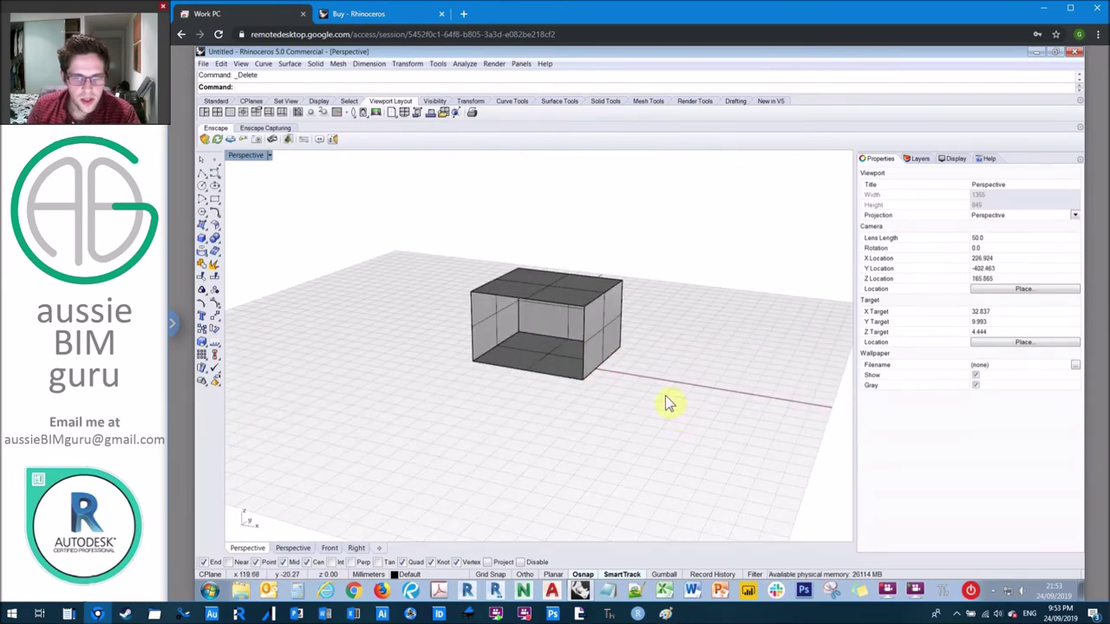
Join the five remaining surfaces and show the polysurface's Details description.
{"action": "left_click_drag", "start_coordinate": [664, 401], "coordinate": [436, 248]}
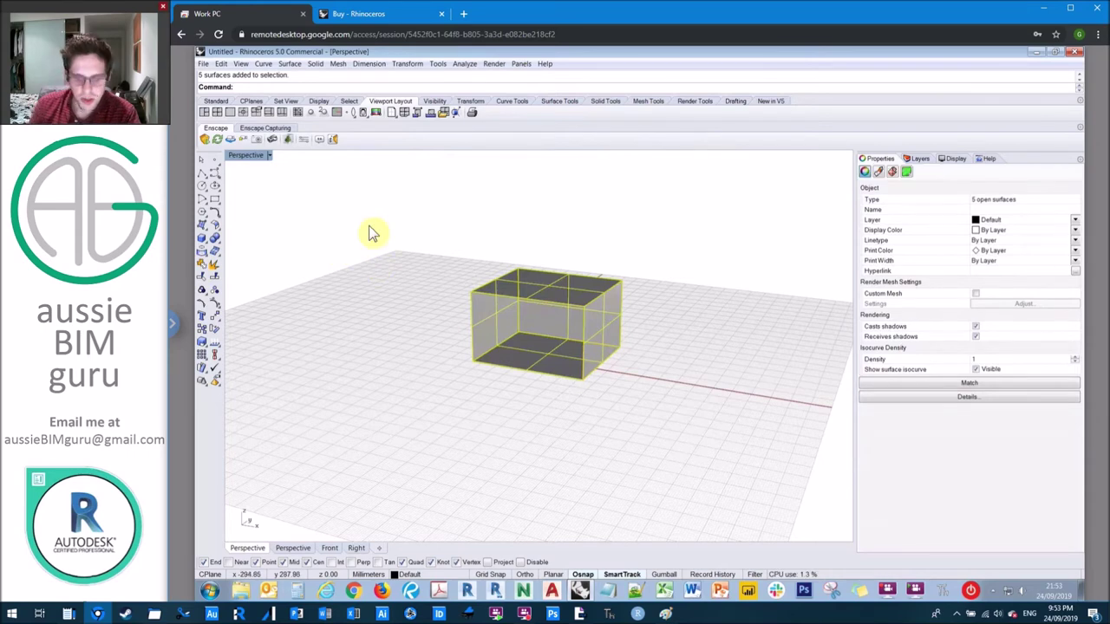
{"action": "key", "text": "Return"}
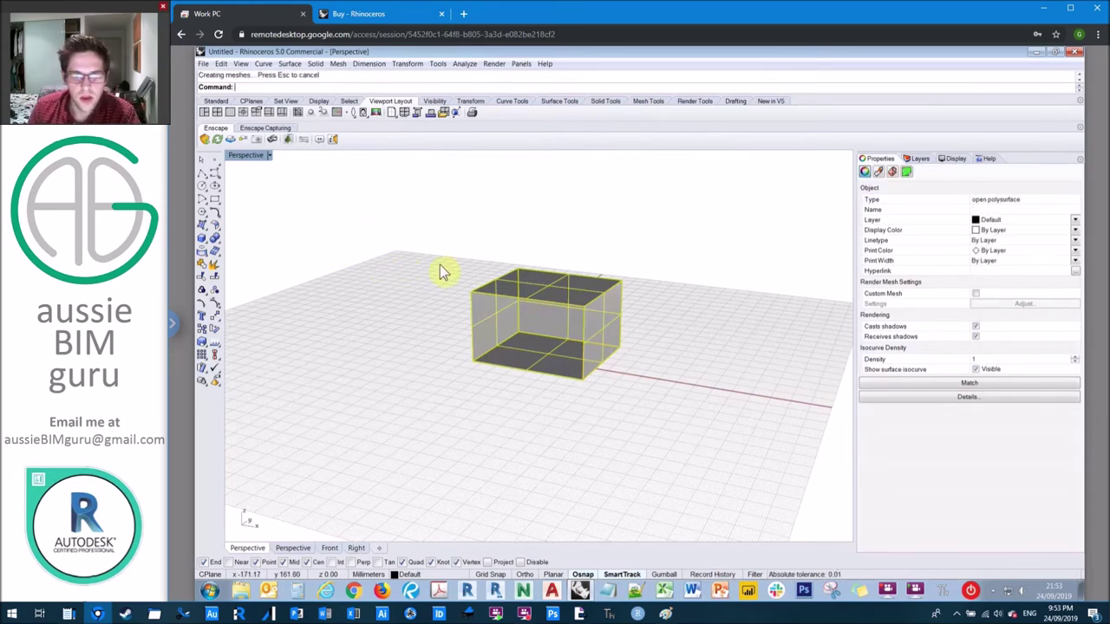
{"action": "left_click", "coordinate": [582, 321]}
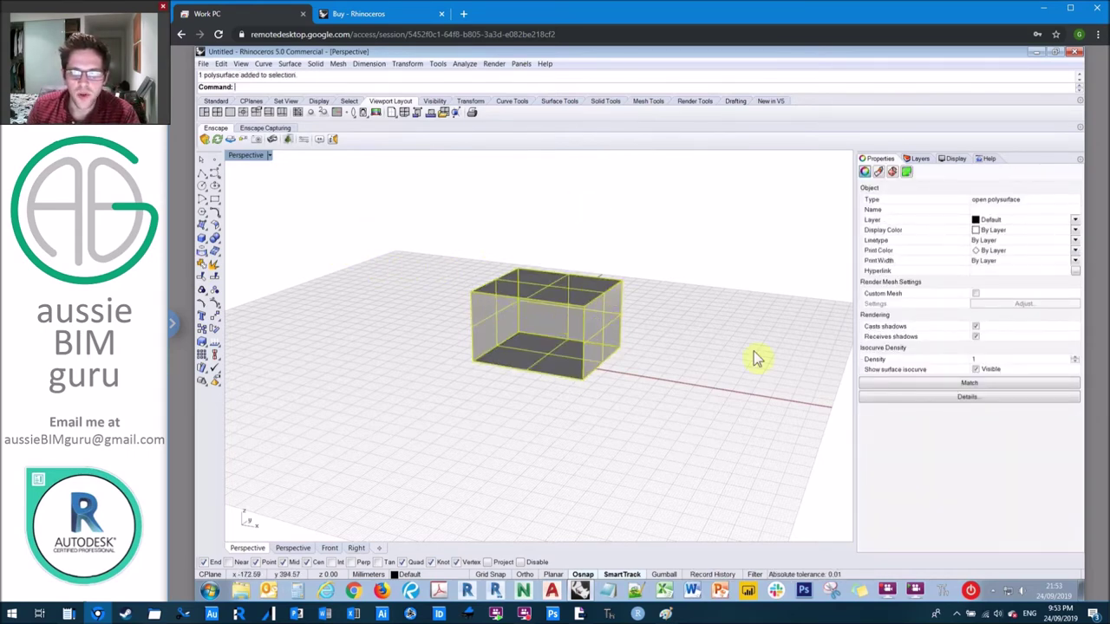
{"action": "left_click", "coordinate": [973, 400]}
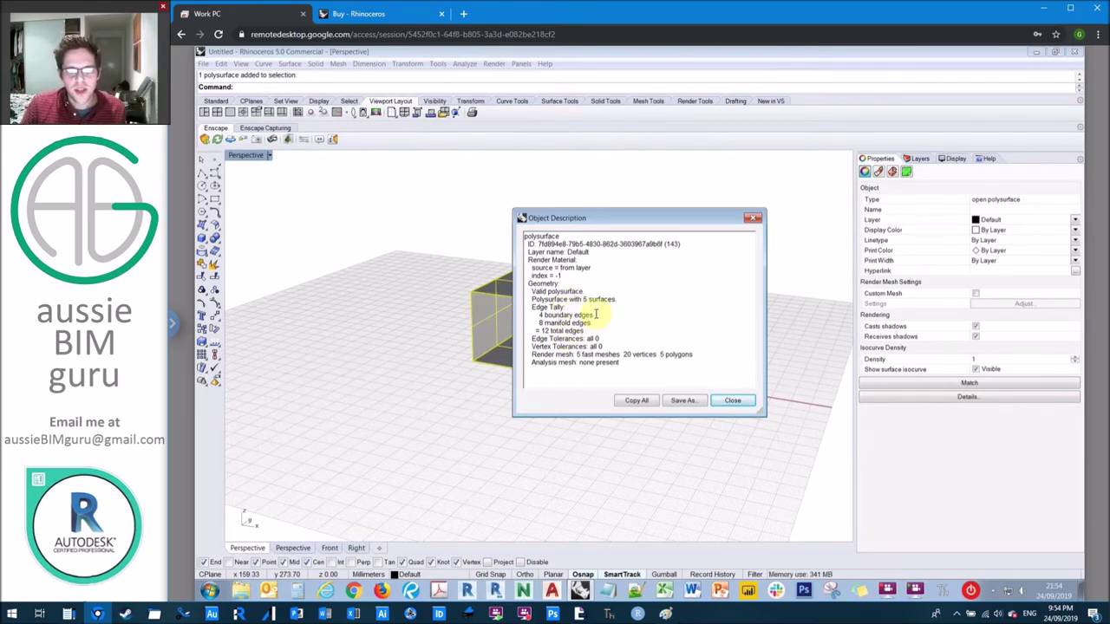
Close the Object Description and delete the open polysurface box.
{"action": "left_click", "coordinate": [754, 218]}
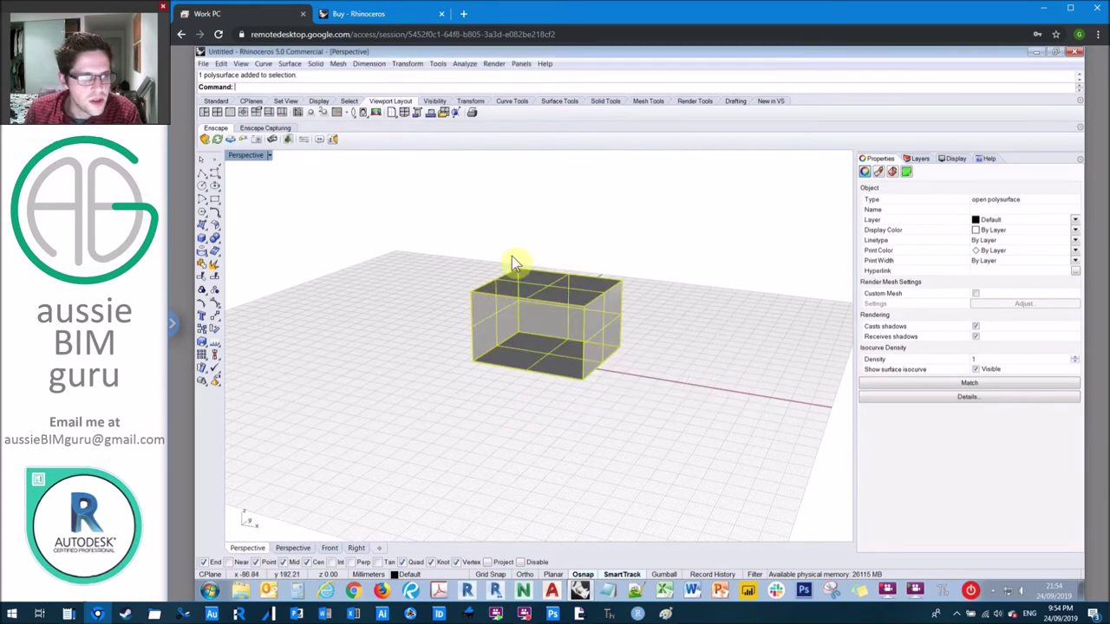
{"action": "scroll", "coordinate": [515, 256], "scroll_direction": "up", "scroll_amount": 4}
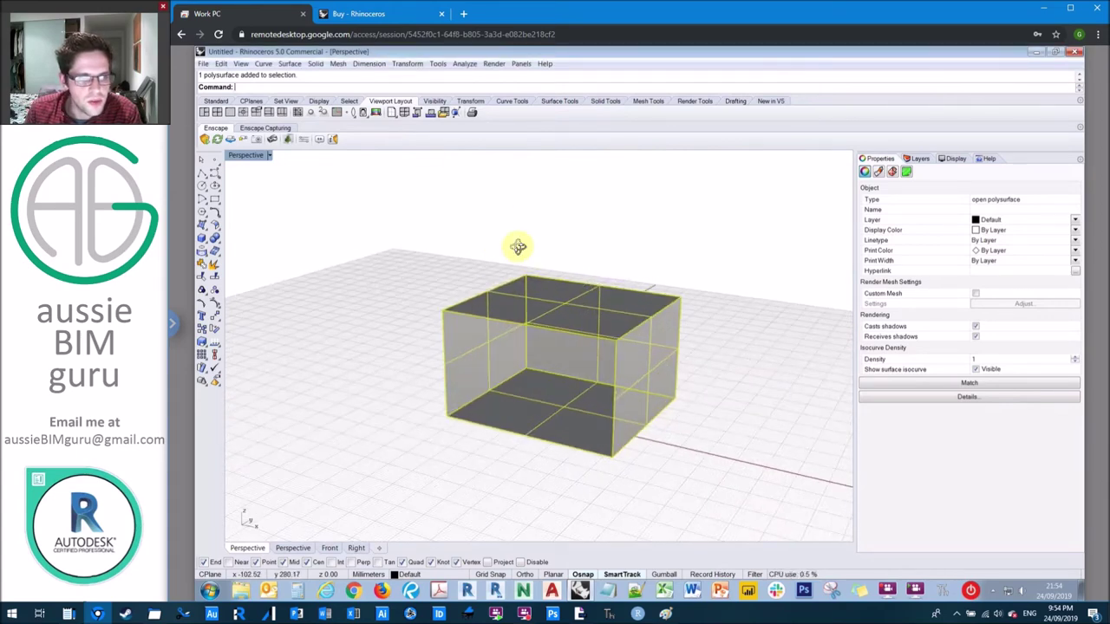
{"action": "right_click_drag", "start_coordinate": [518, 247], "coordinate": [297, 191]}
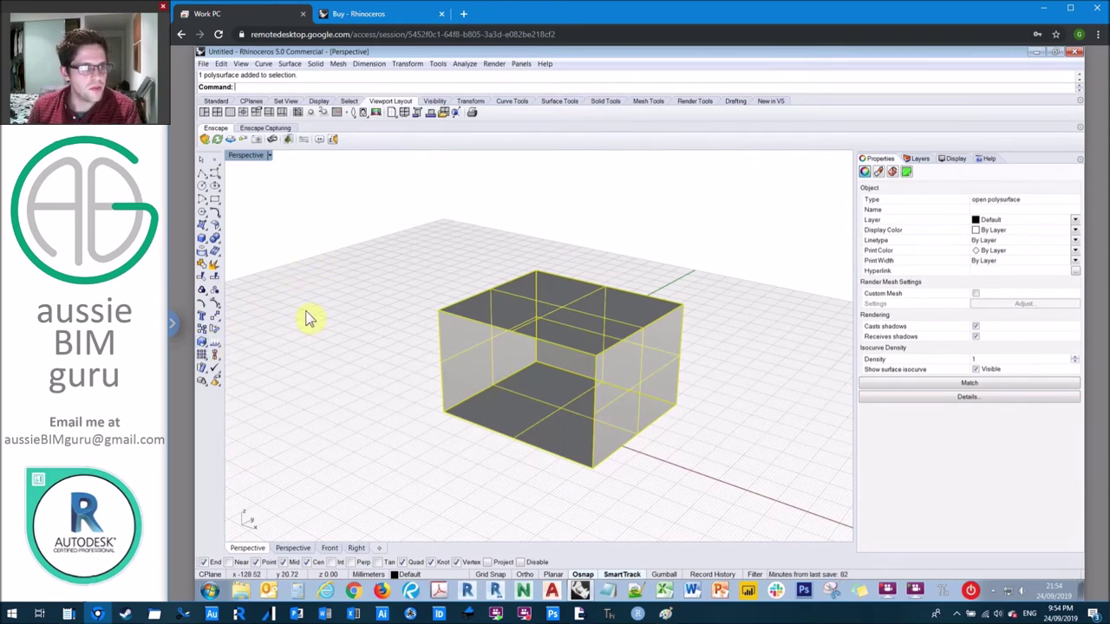
{"action": "left_click", "coordinate": [775, 515]}
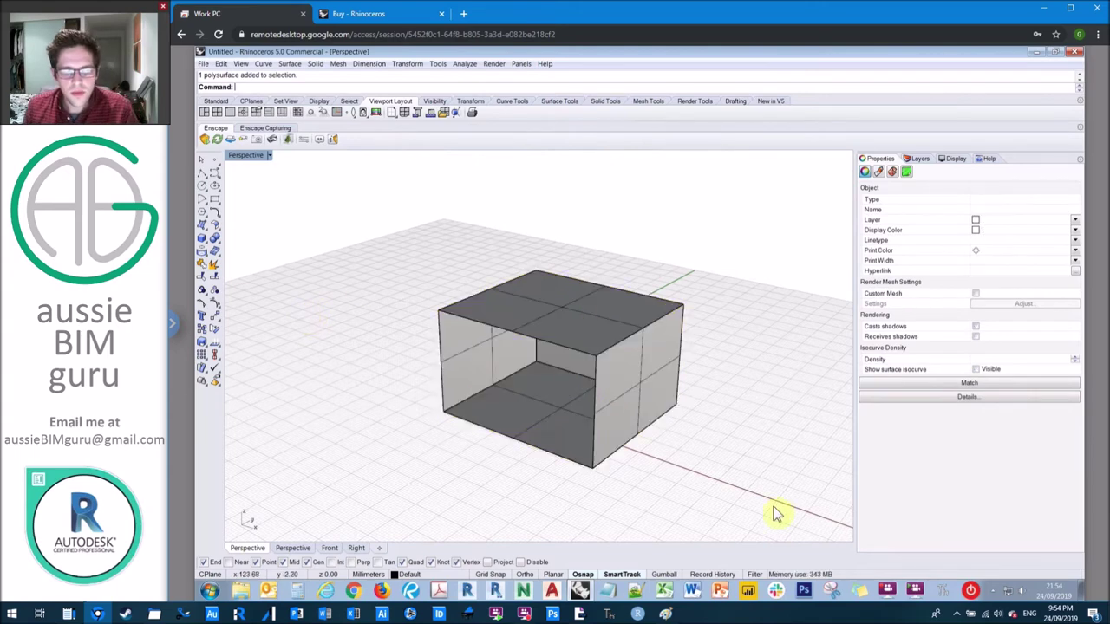
{"action": "left_click", "coordinate": [451, 300]}
{"action": "key", "text": "Delete"}
Draw a new solid box corner to corner, then set its height.
{"action": "left_click", "coordinate": [209, 243]}
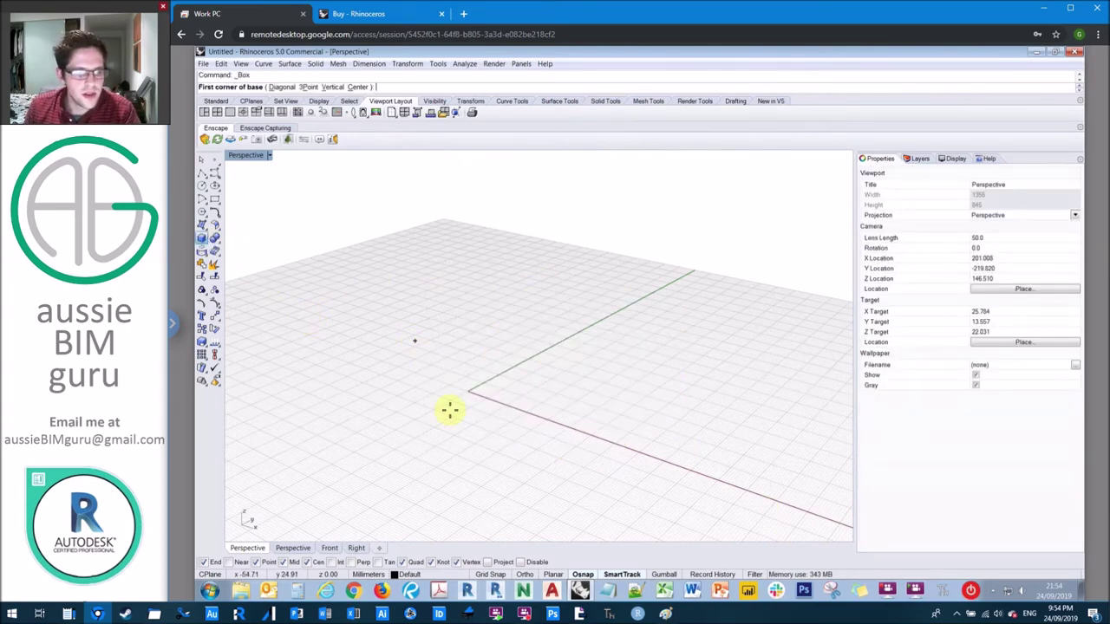
{"action": "left_click", "coordinate": [452, 424]}
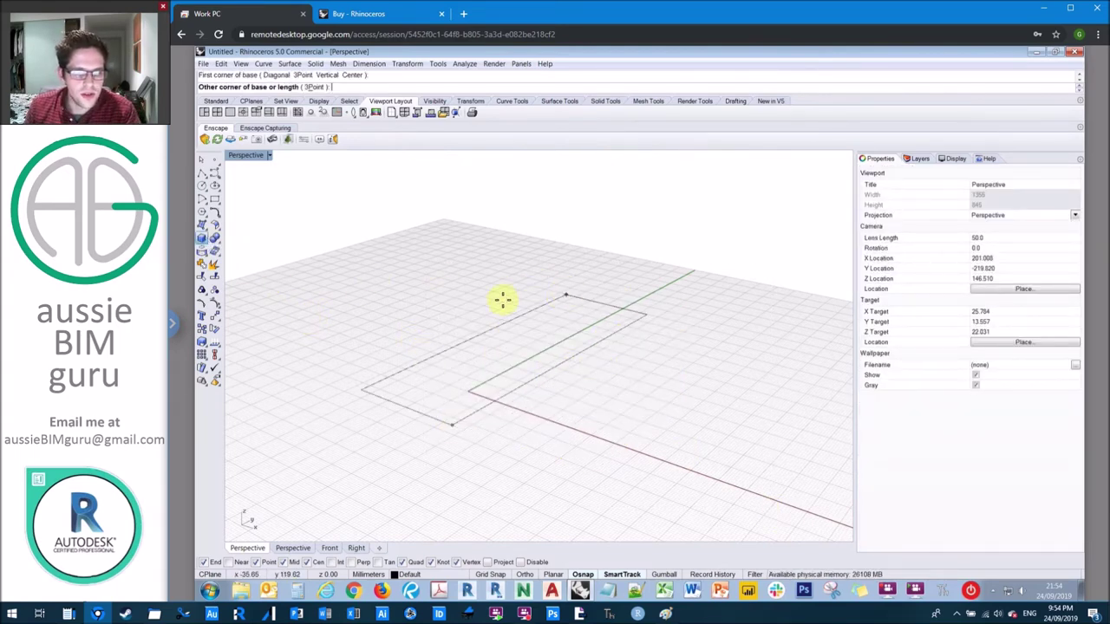
{"action": "left_click", "coordinate": [462, 327]}
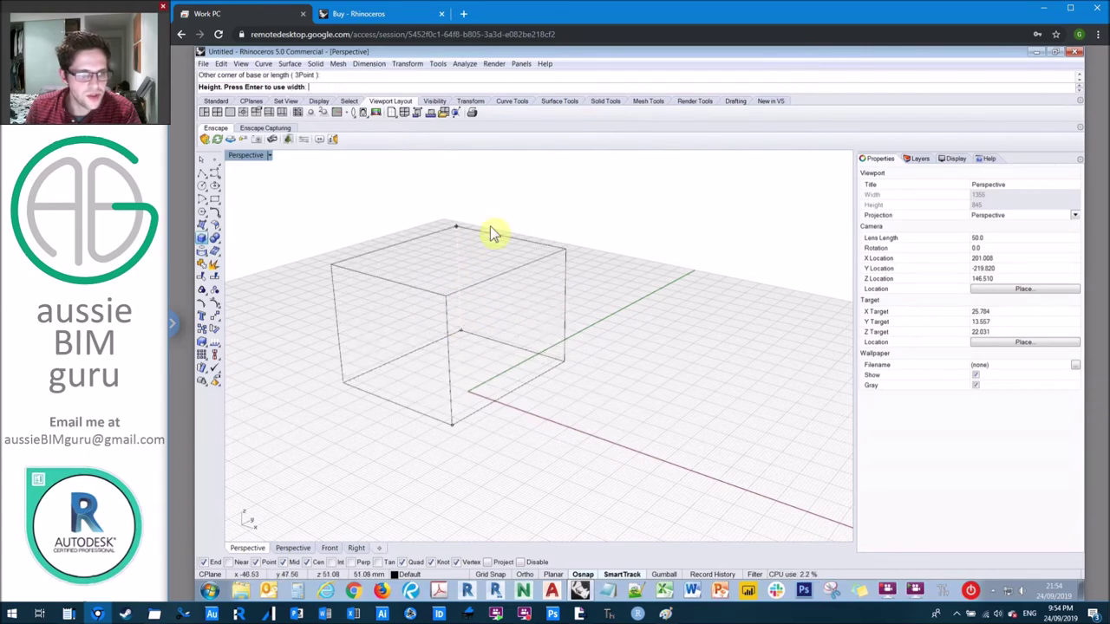
{"action": "left_click", "coordinate": [491, 234]}
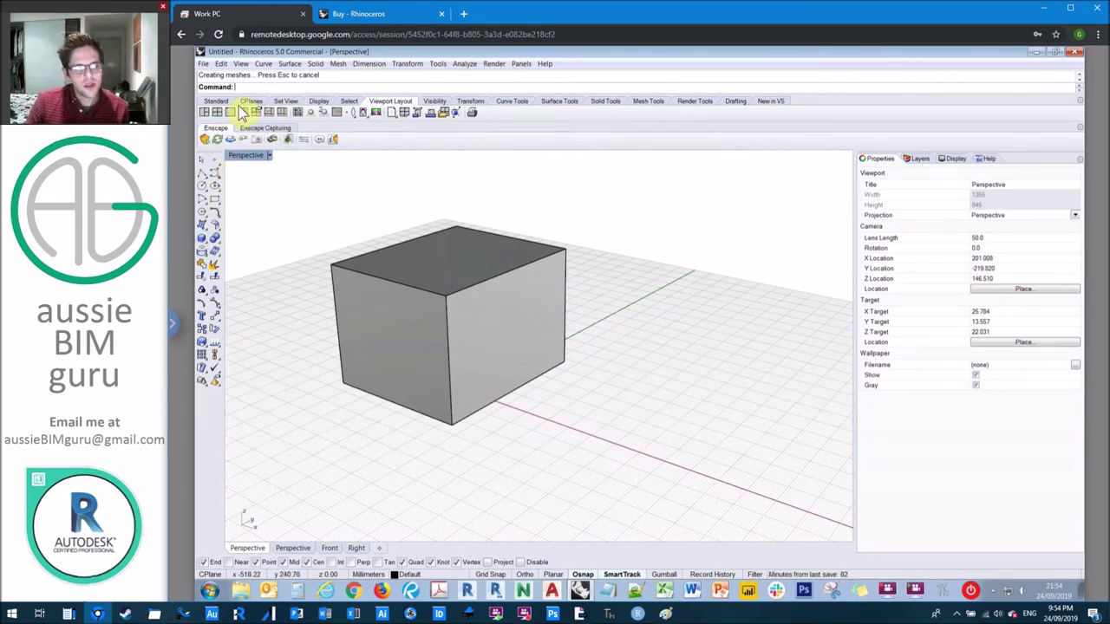
Add a Center, Radius sphere at the box's bottom-edge midpoint, overlapping the box.
{"action": "left_click", "coordinate": [207, 244]}
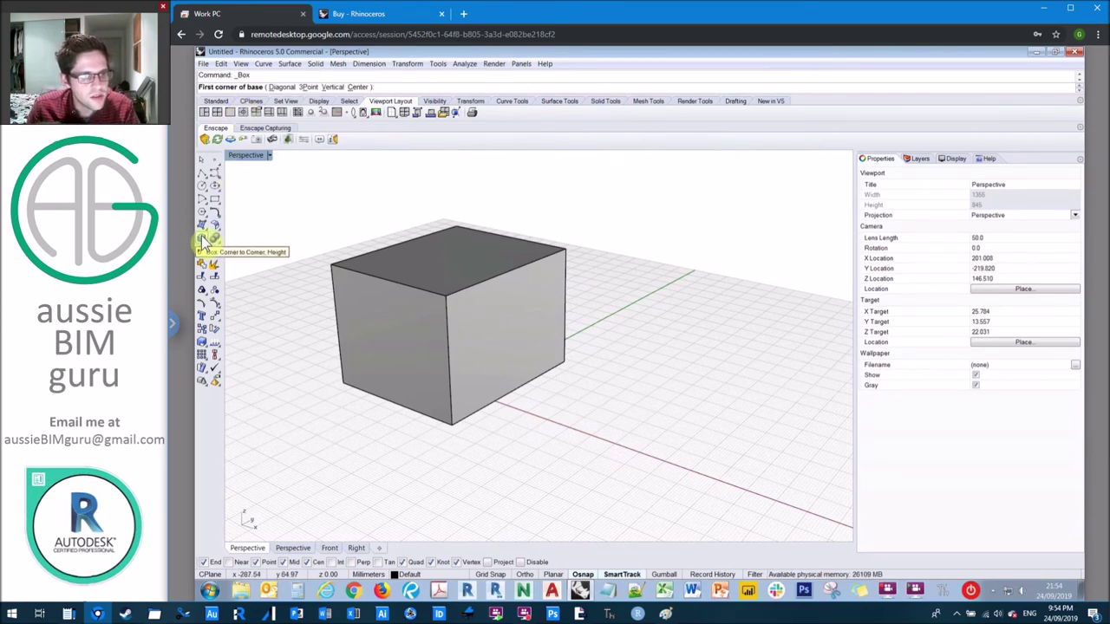
{"action": "left_click", "coordinate": [213, 246]}
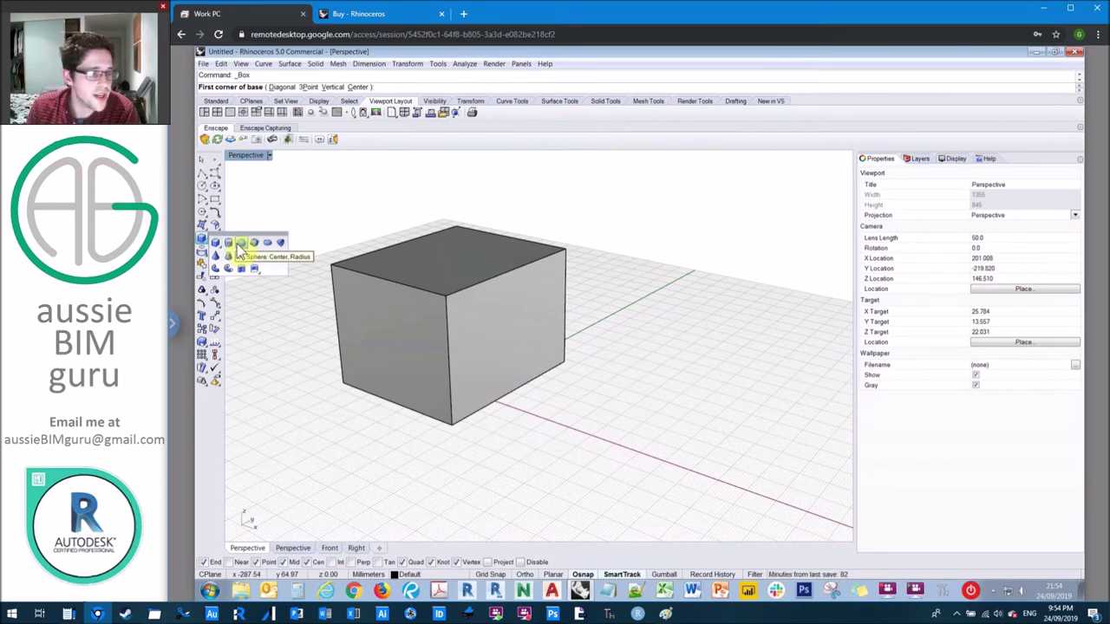
{"action": "left_click", "coordinate": [242, 253]}
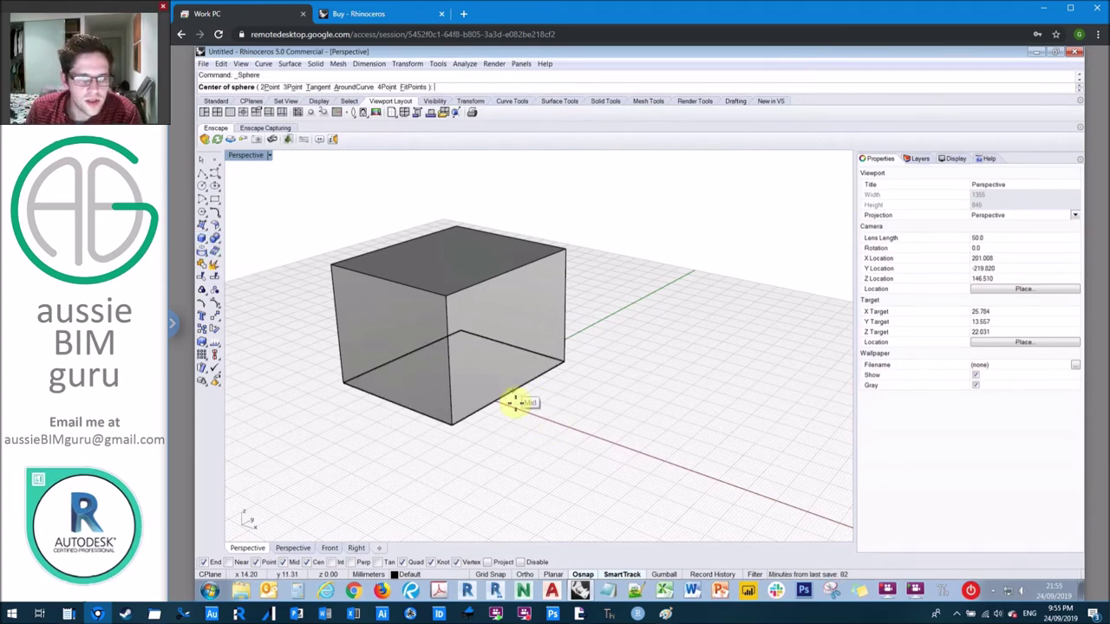
{"action": "scroll", "coordinate": [515, 401], "scroll_direction": "up", "scroll_amount": 2}
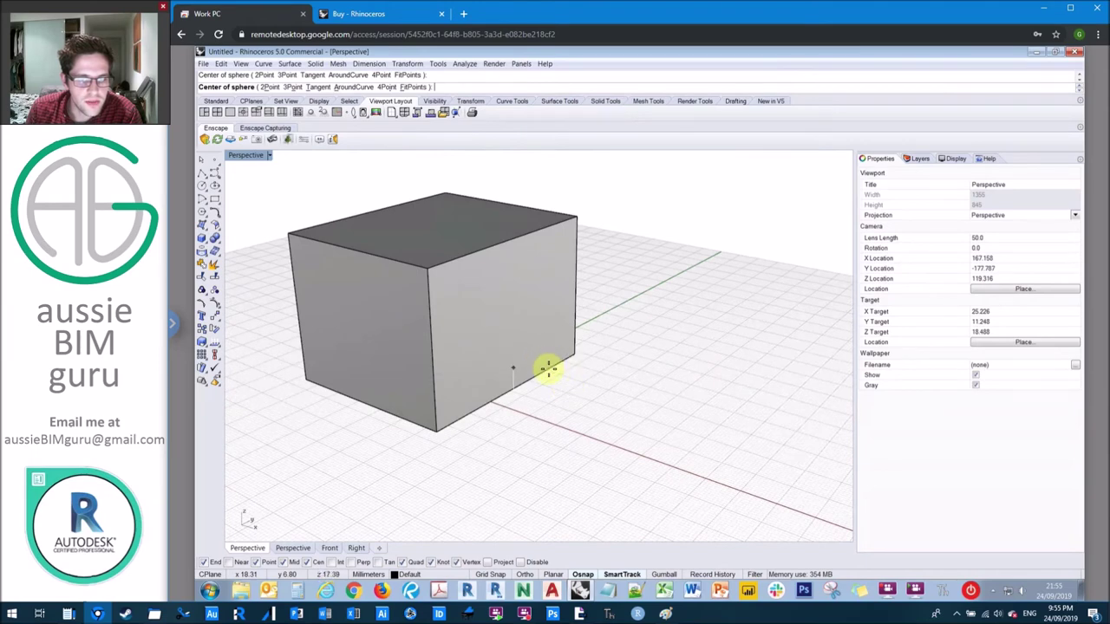
{"action": "key", "text": "Menu"}
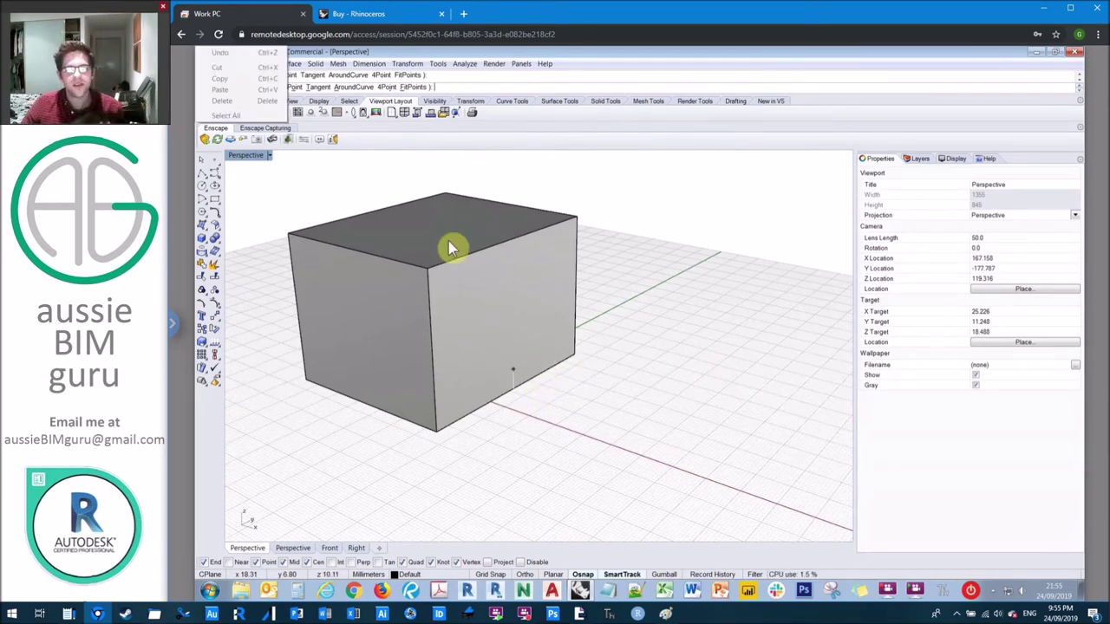
{"action": "left_click", "coordinate": [514, 402]}
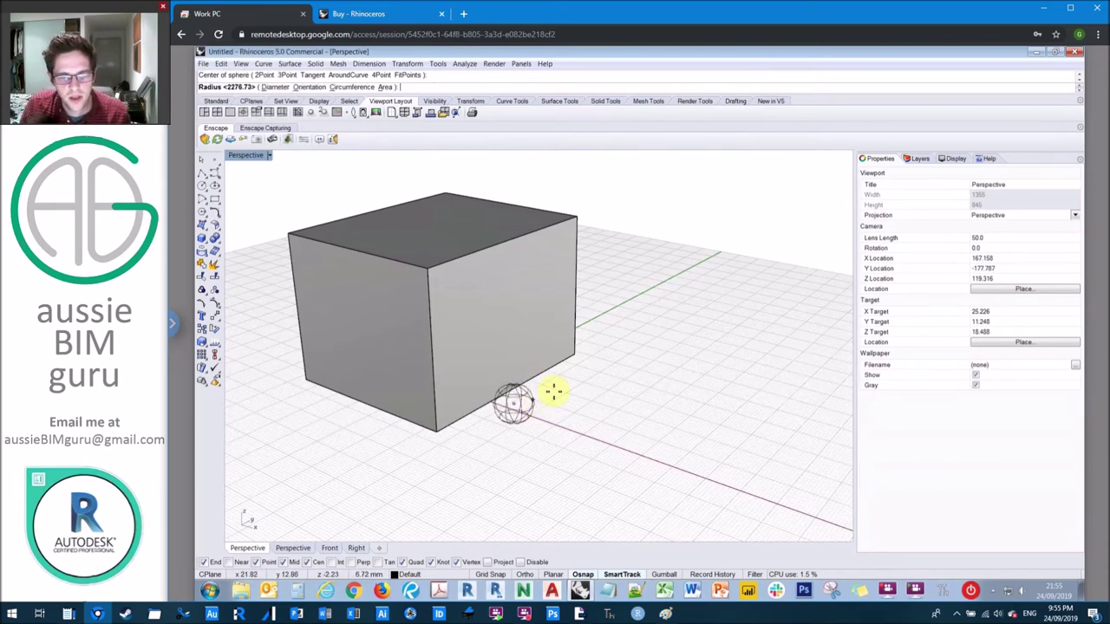
{"action": "left_click", "coordinate": [576, 381]}
{"action": "mouse_move", "coordinate": [614, 391]}
{"action": "right_mouse_down"}
{"action": "mouse_move", "coordinate": [525, 378]}
{"action": "mouse_move", "coordinate": [534, 391]}
{"action": "right_mouse_up"}
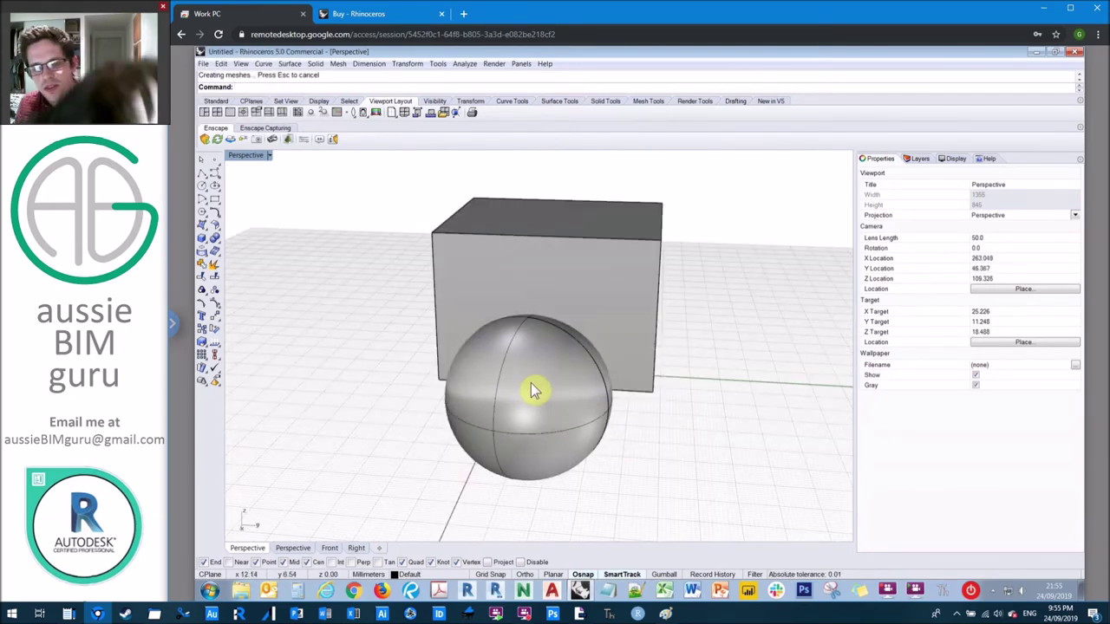
{"action": "left_click", "coordinate": [216, 249]}
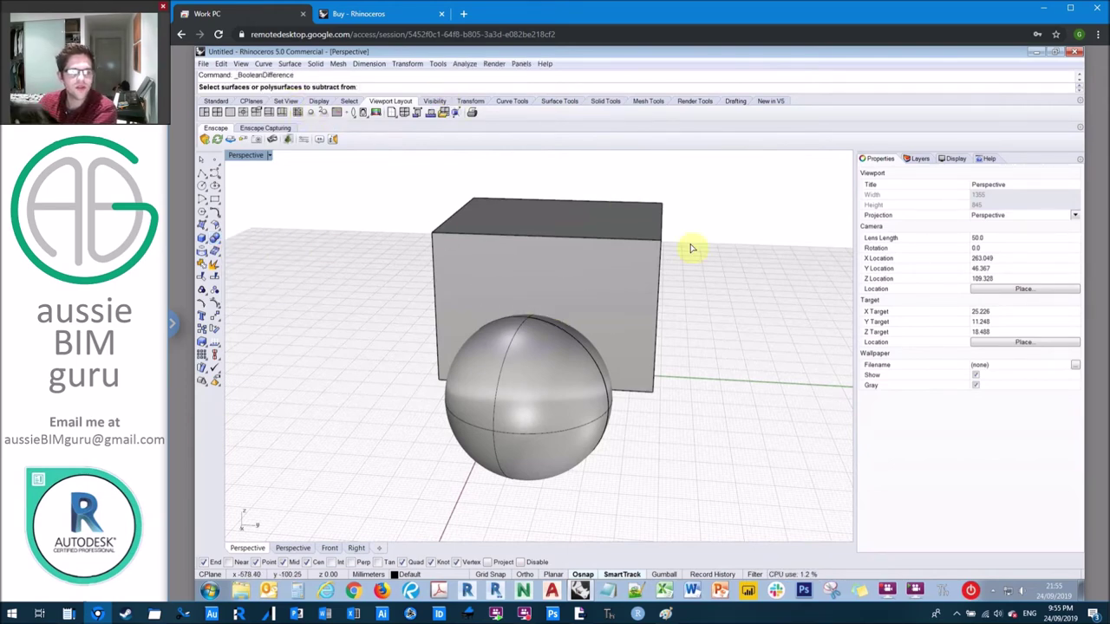
Boolean Difference the sphere from the box, then orbit and select the arched result.
{"action": "left_click", "coordinate": [636, 243]}
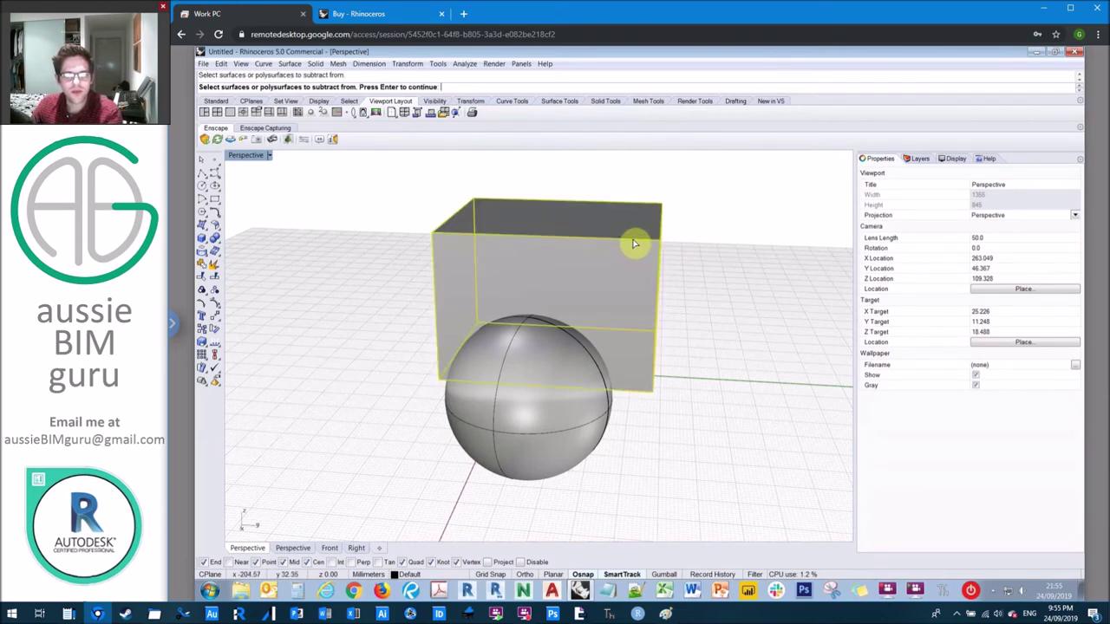
{"action": "key", "text": "Return"}
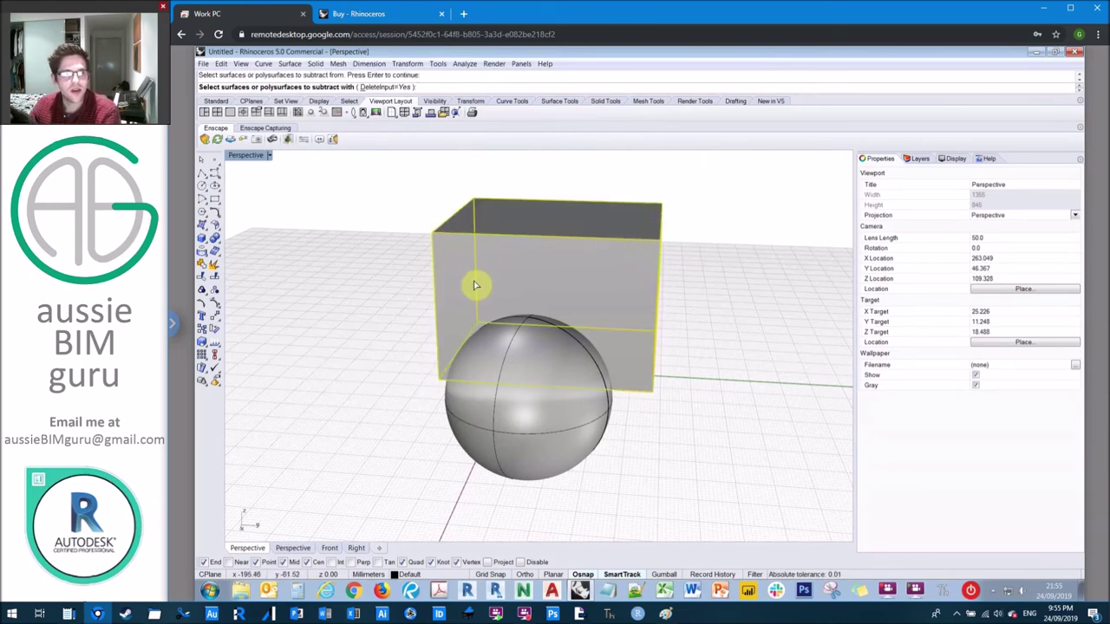
{"action": "left_click", "coordinate": [495, 437]}
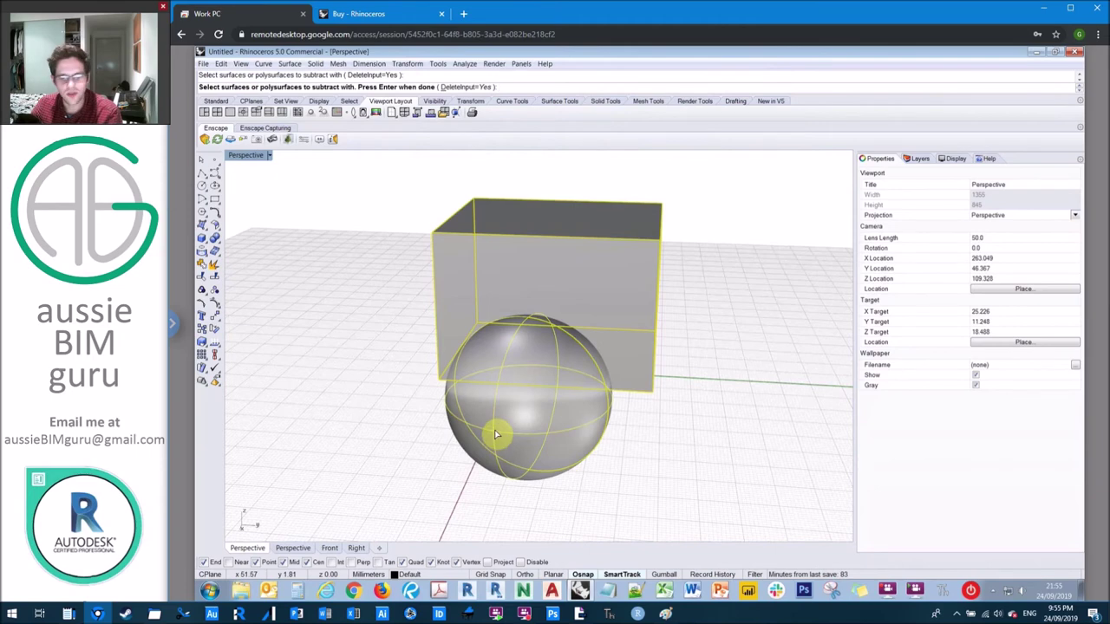
{"action": "key", "text": "Return"}
{"action": "right_click_drag", "start_coordinate": [553, 410], "coordinate": [549, 348]}
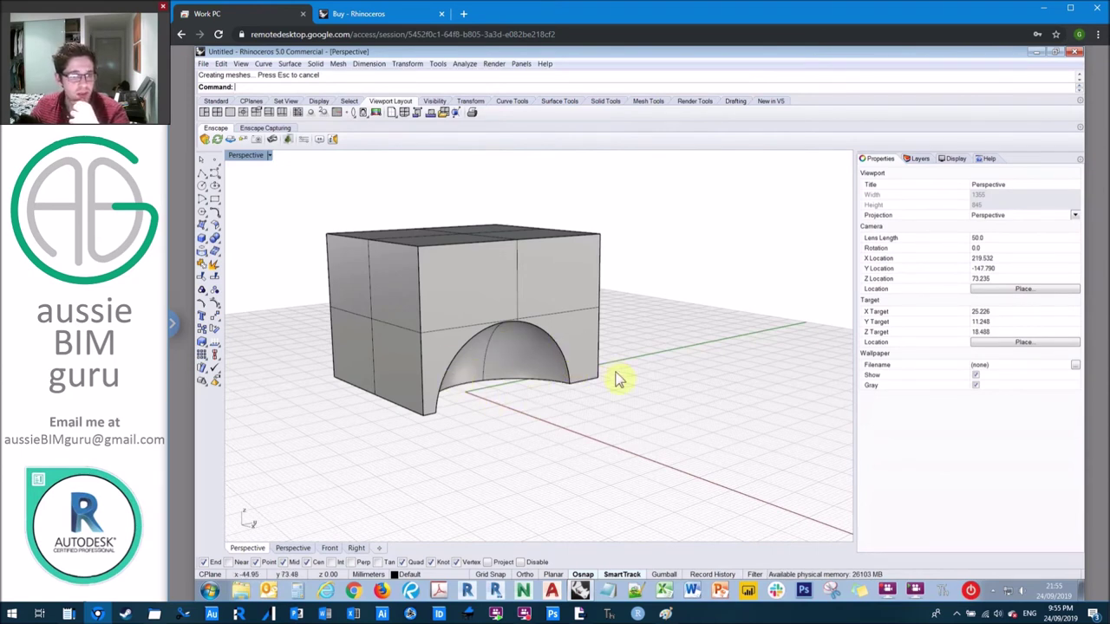
{"action": "left_click", "coordinate": [593, 321]}
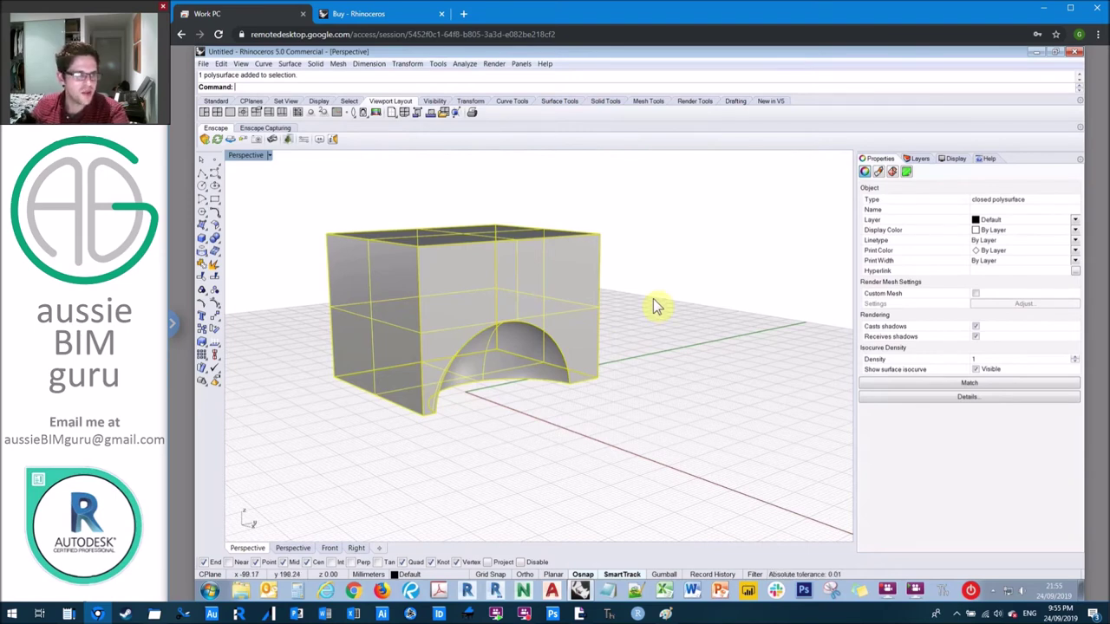
{"action": "left_click", "coordinate": [644, 280]}
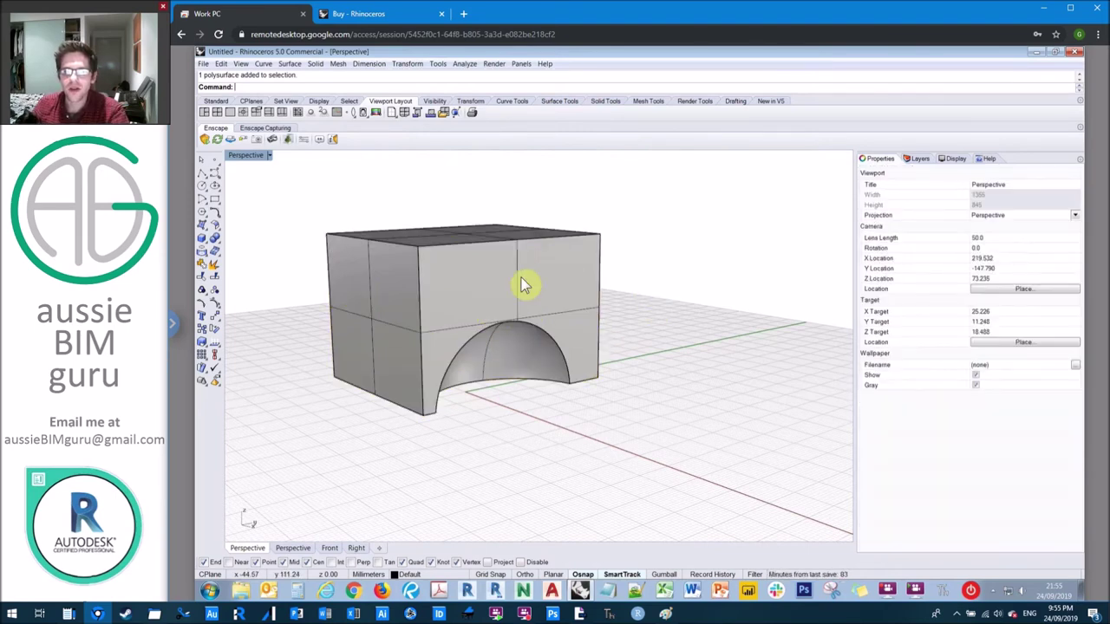
{"action": "left_click", "coordinate": [568, 324]}
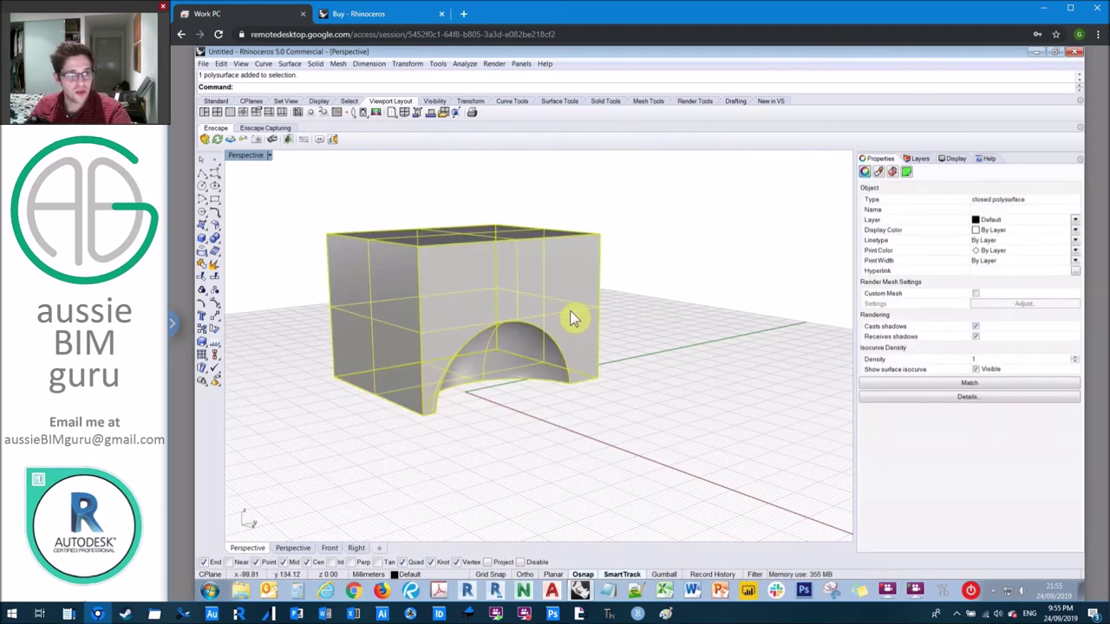
Explode the arched box and delete its curved arch surface.
{"action": "key", "text": "ctrl+z"}
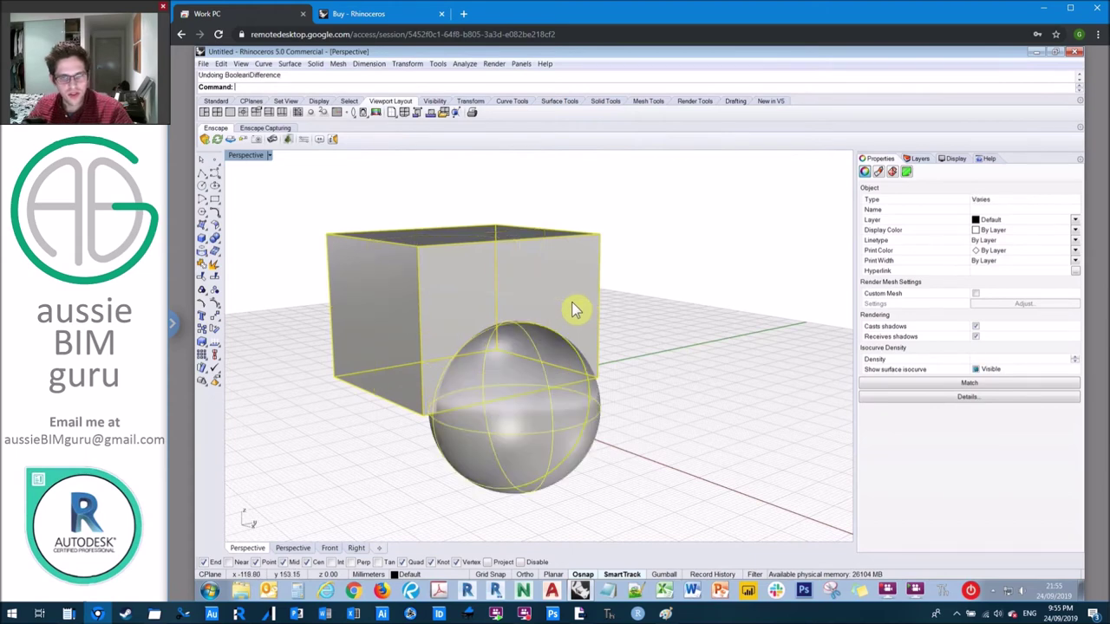
{"action": "key", "text": "ctrl+y"}
{"action": "left_click", "coordinate": [668, 303]}
{"action": "left_click", "coordinate": [529, 346]}
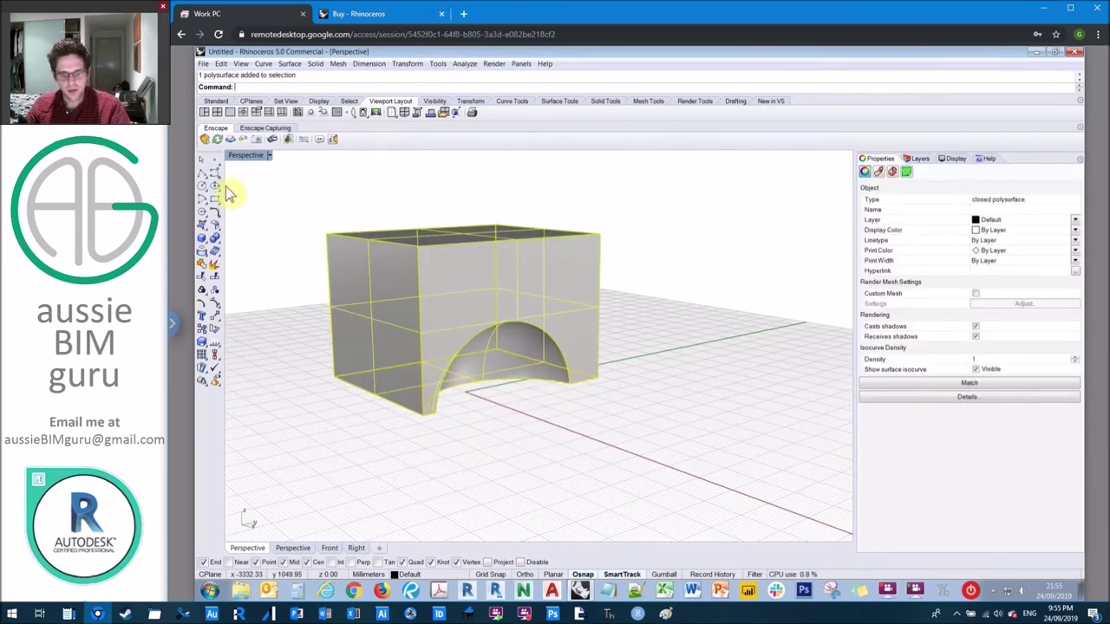
{"action": "key", "text": "Return"}
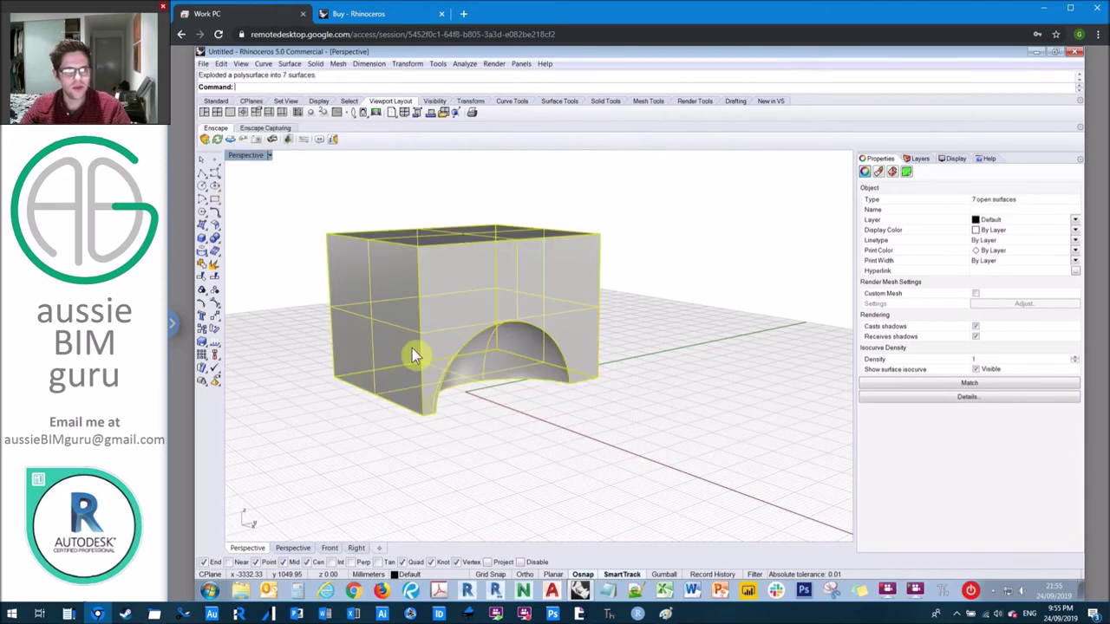
{"action": "left_click", "coordinate": [521, 364]}
{"action": "key", "text": "Delete"}
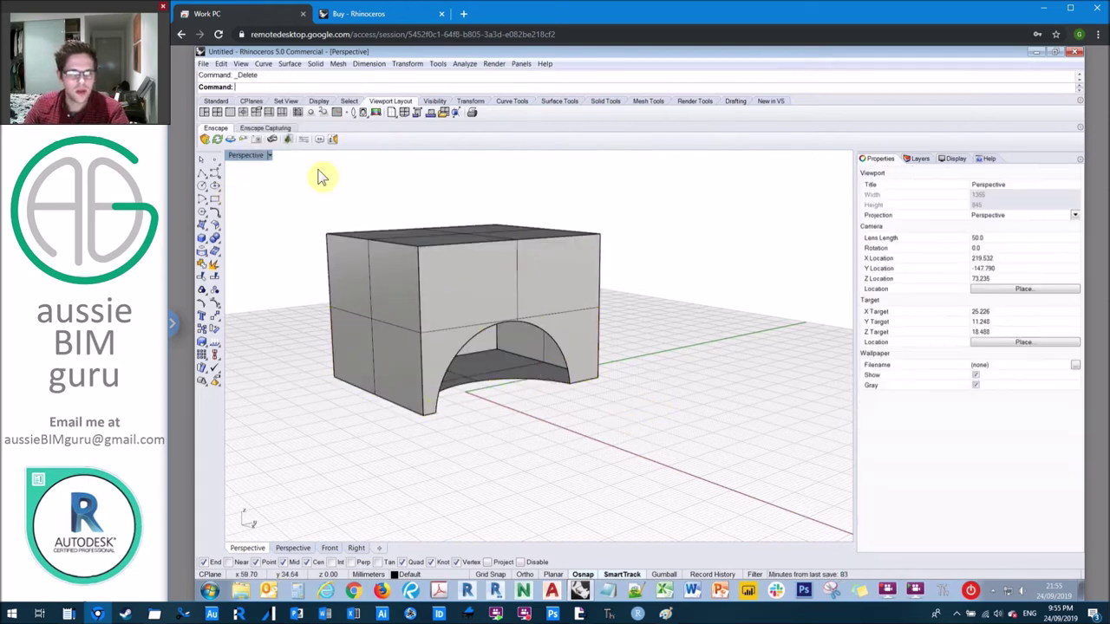
Join the remaining six surfaces and check the open polysurface's Details.
{"action": "key", "text": "ctrl+a"}
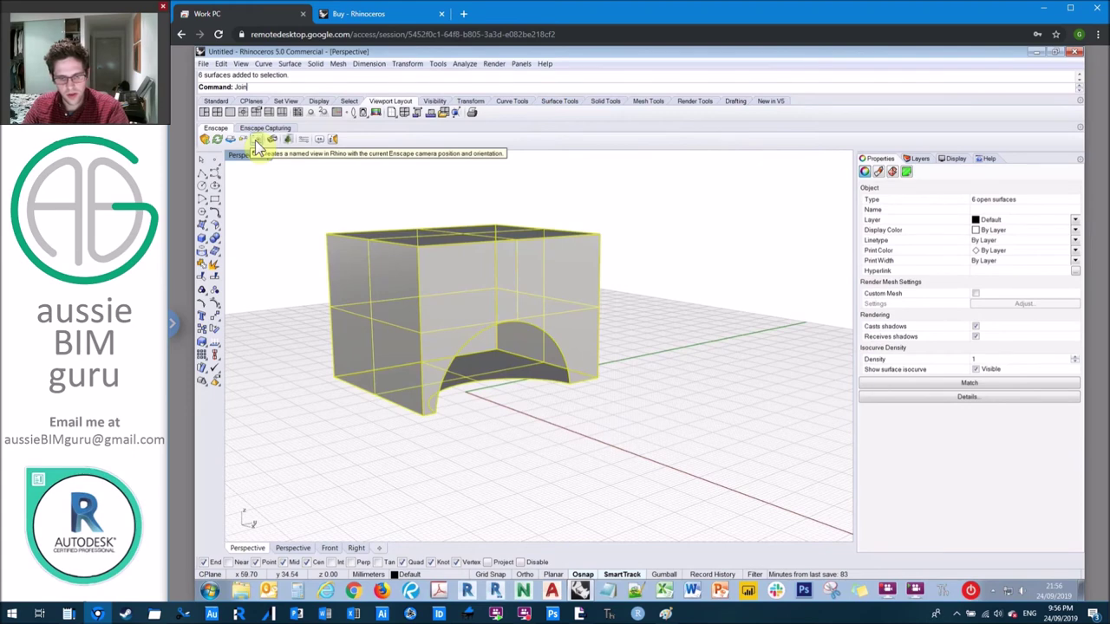
{"action": "key", "text": "Return"}
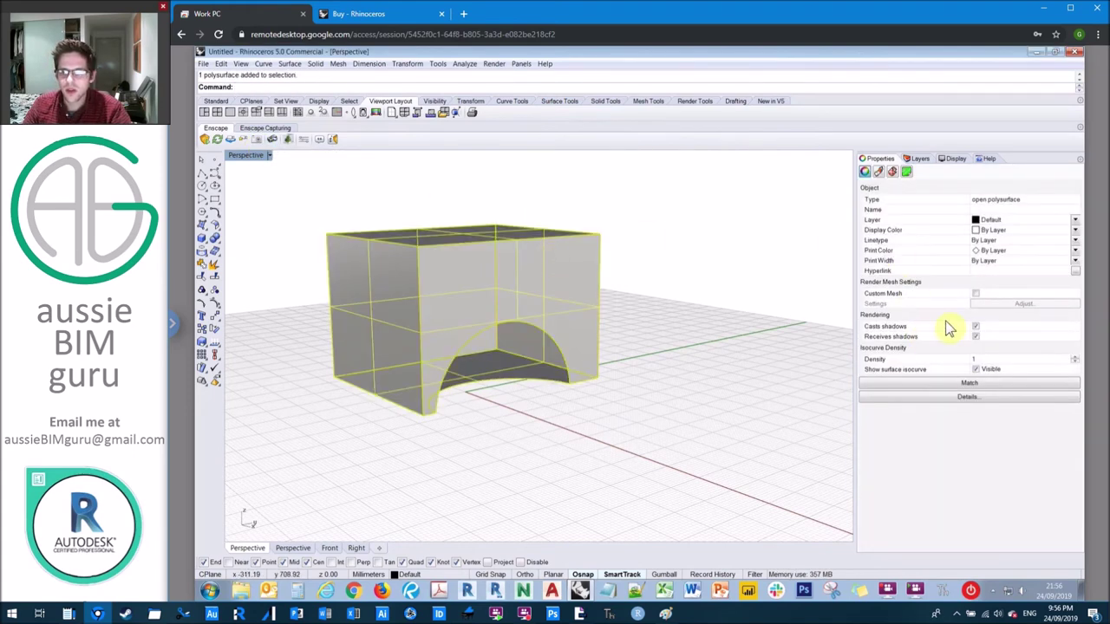
{"action": "left_click", "coordinate": [965, 397]}
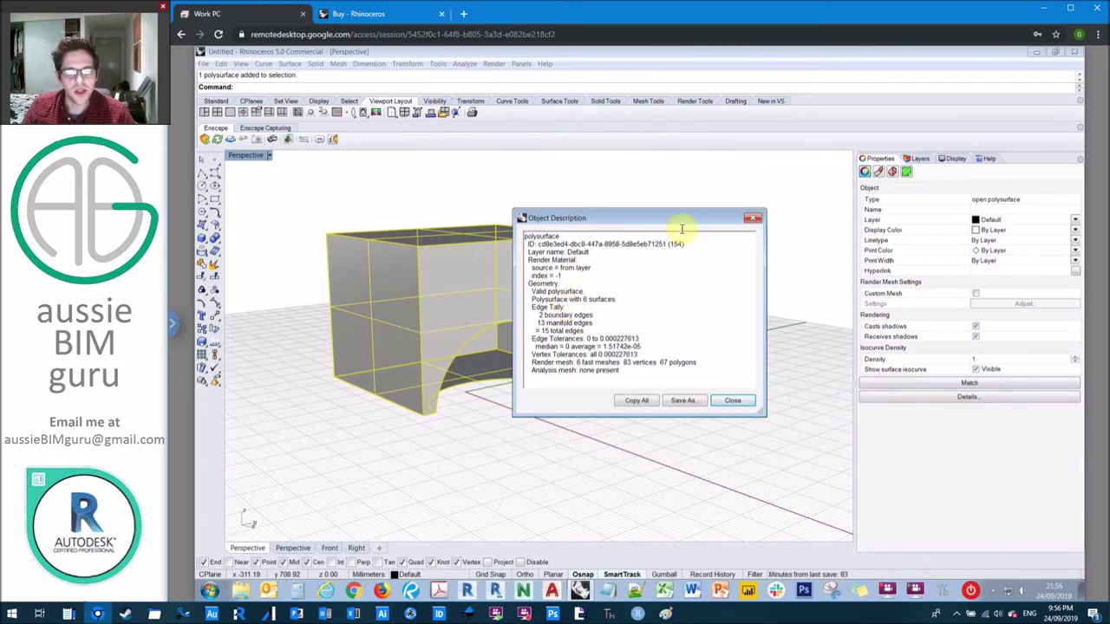
{"action": "left_click", "coordinate": [754, 217]}
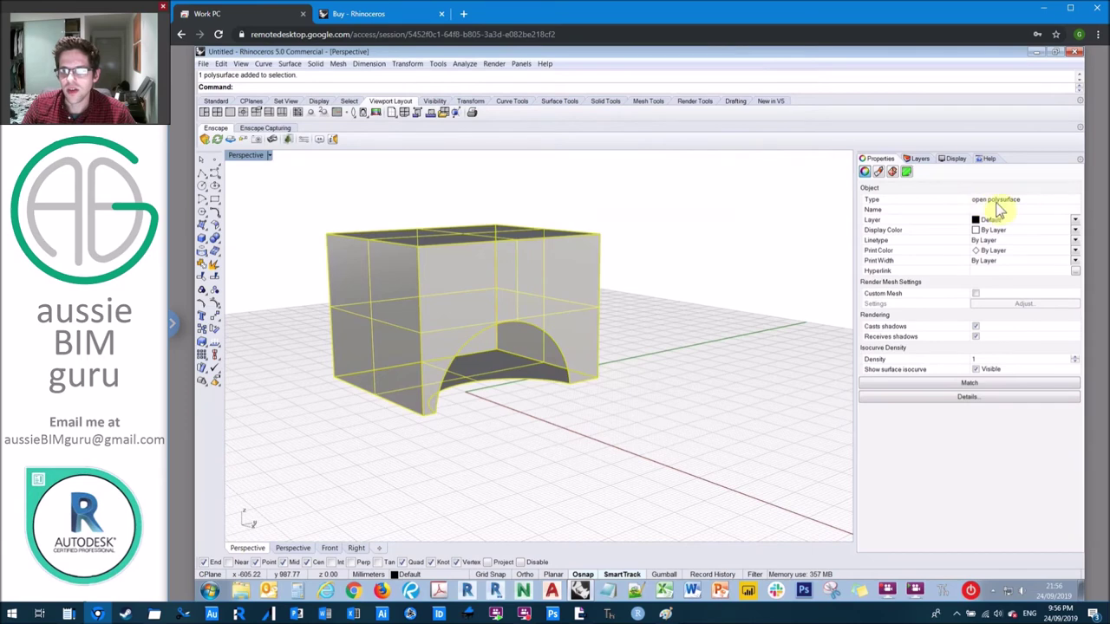
{"action": "left_click", "coordinate": [691, 218]}
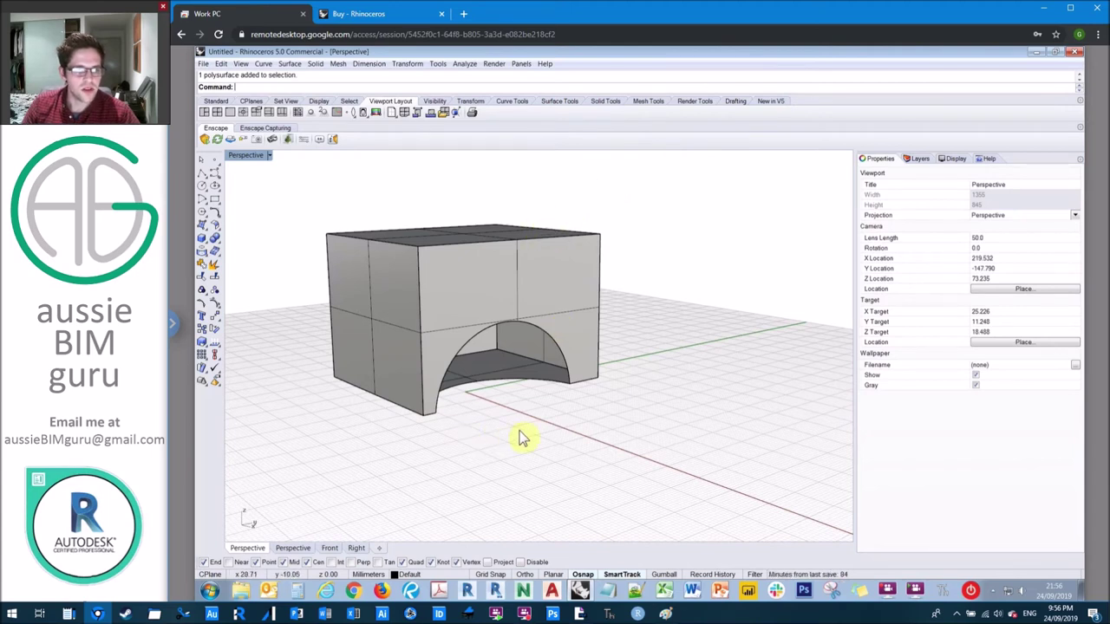
Window-select and delete the arched box.
{"action": "left_click", "coordinate": [68, 614]}
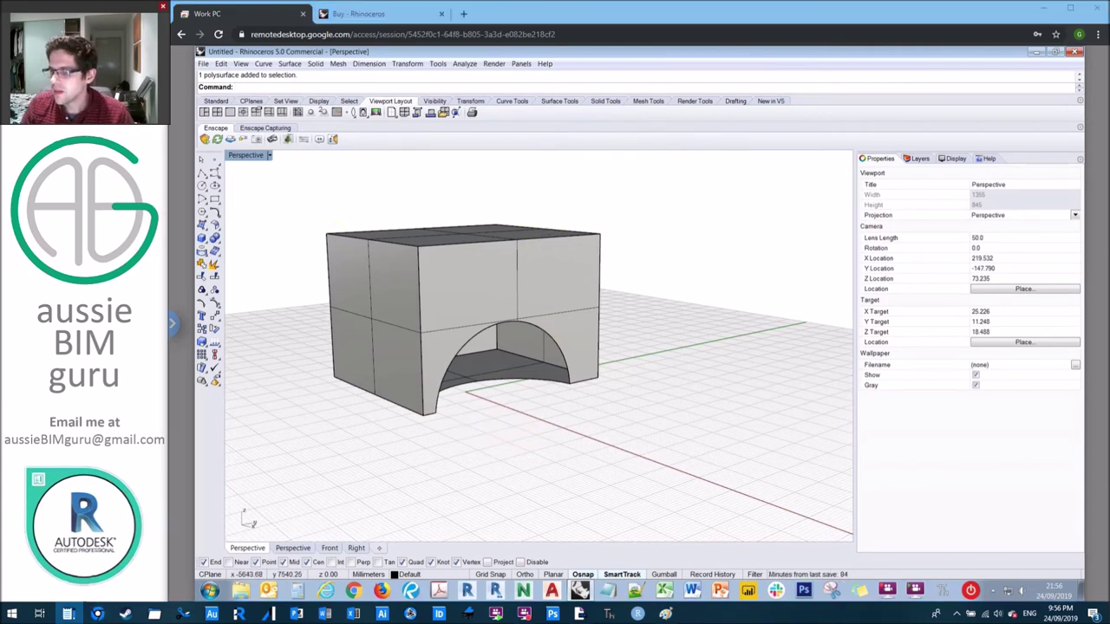
{"action": "left_click", "coordinate": [555, 182]}
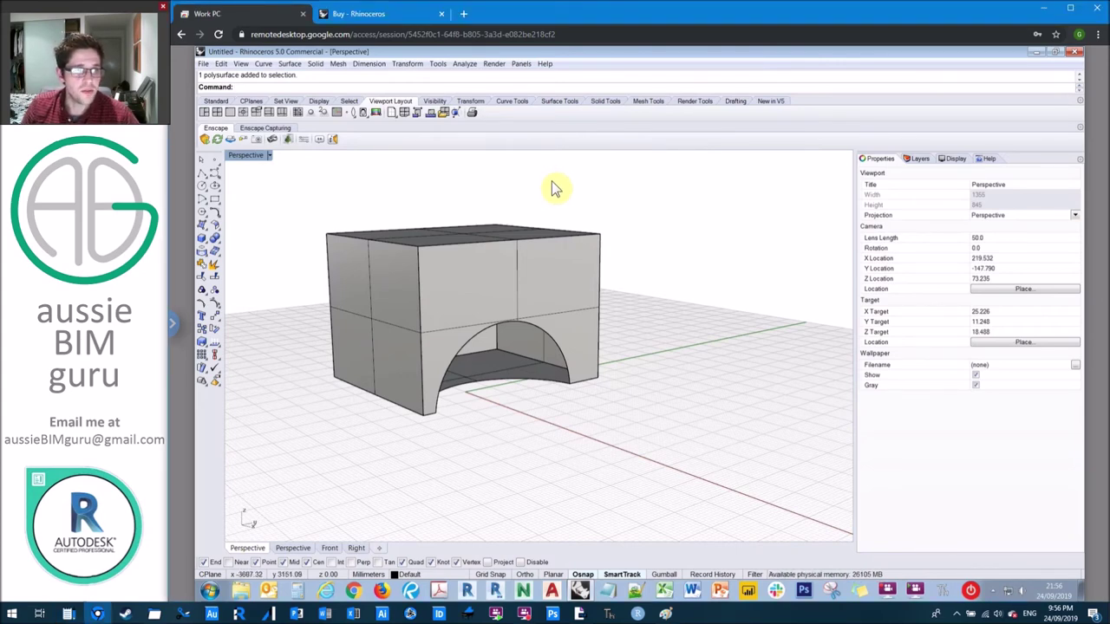
{"action": "left_click_drag", "start_coordinate": [634, 404], "coordinate": [310, 193]}
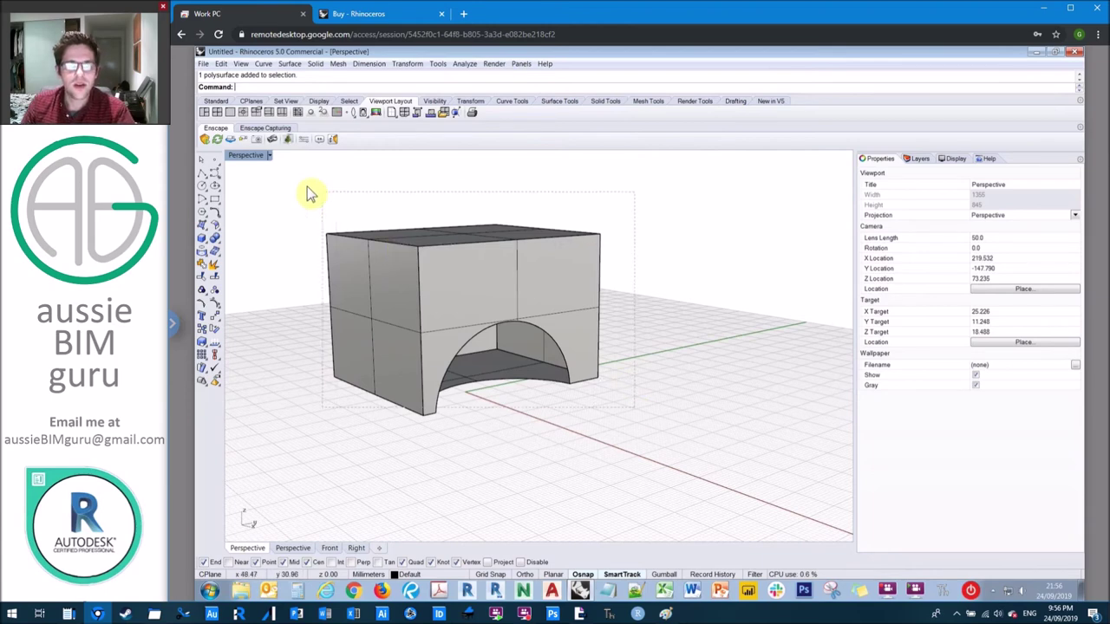
{"action": "key", "text": "Delete"}
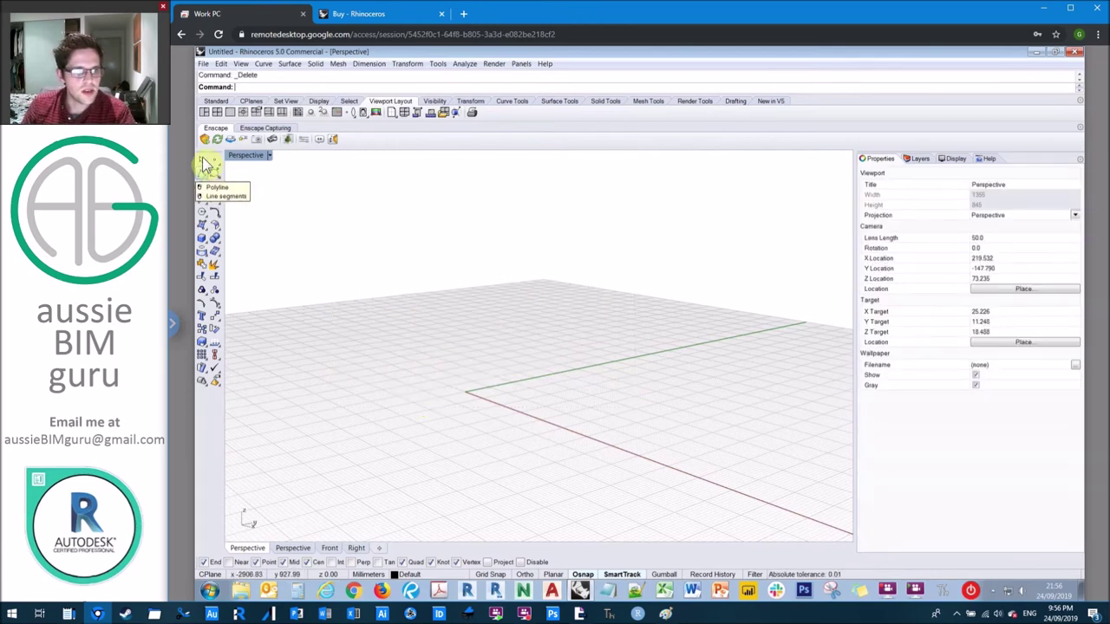
Place two points on the grid and draw a polyline between them.
{"action": "left_click", "coordinate": [215, 160]}
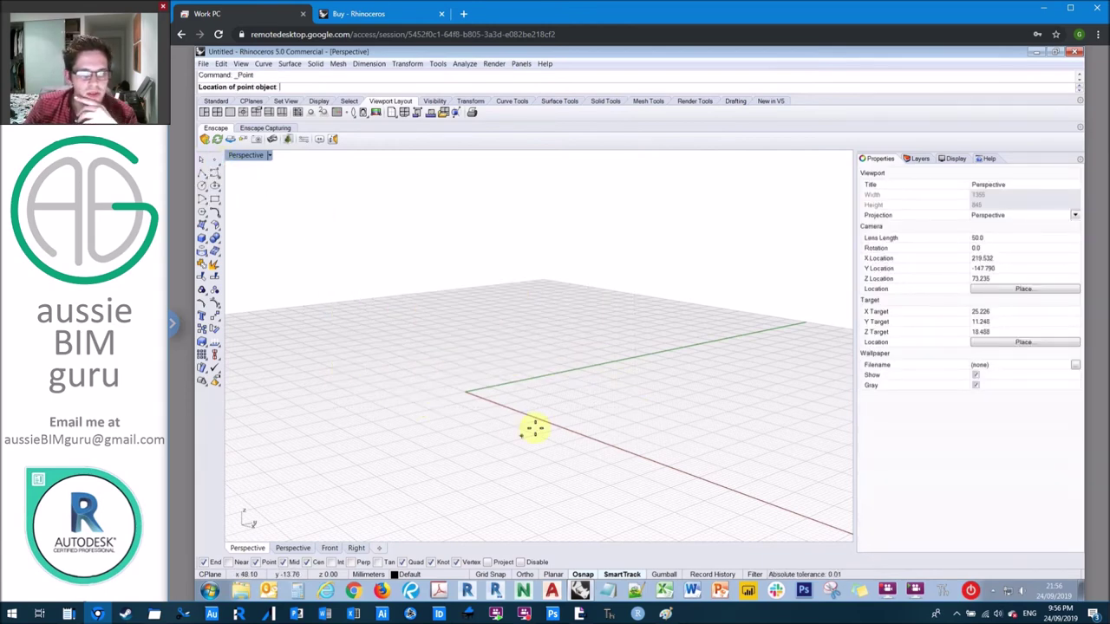
{"action": "left_click", "coordinate": [512, 432]}
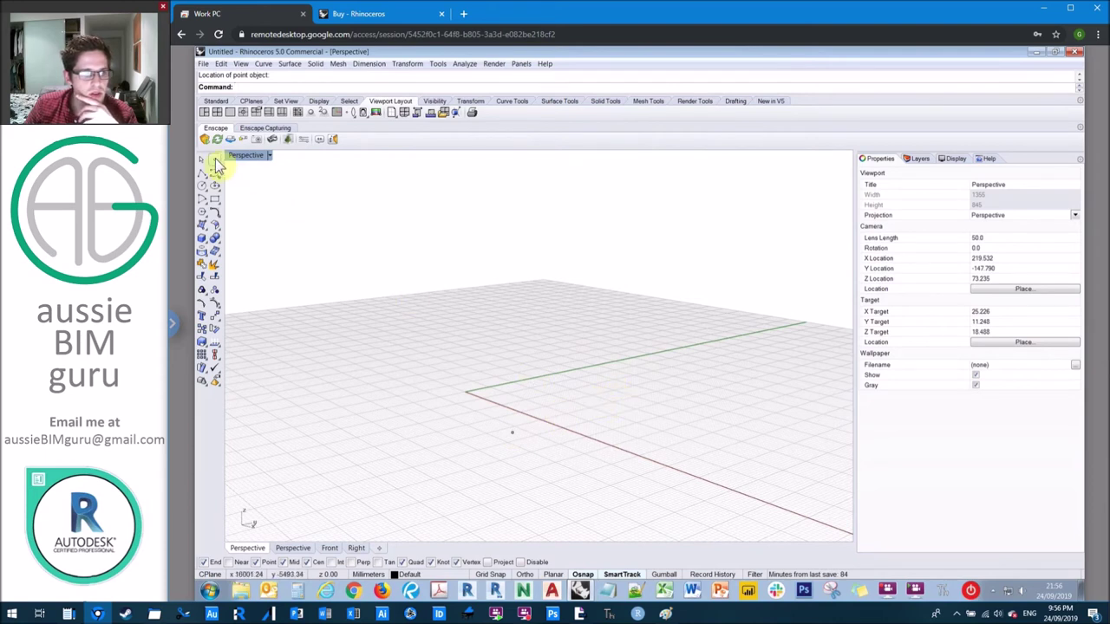
{"action": "left_click", "coordinate": [215, 161]}
{"action": "left_click", "coordinate": [624, 395]}
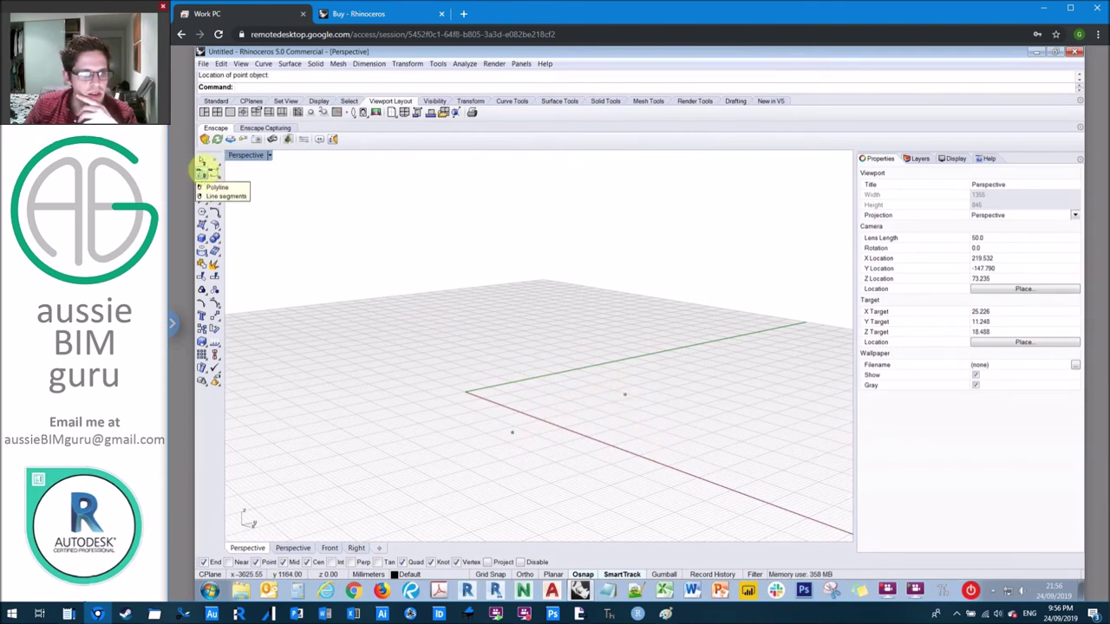
{"action": "left_click", "coordinate": [202, 173]}
{"action": "left_click", "coordinate": [514, 433]}
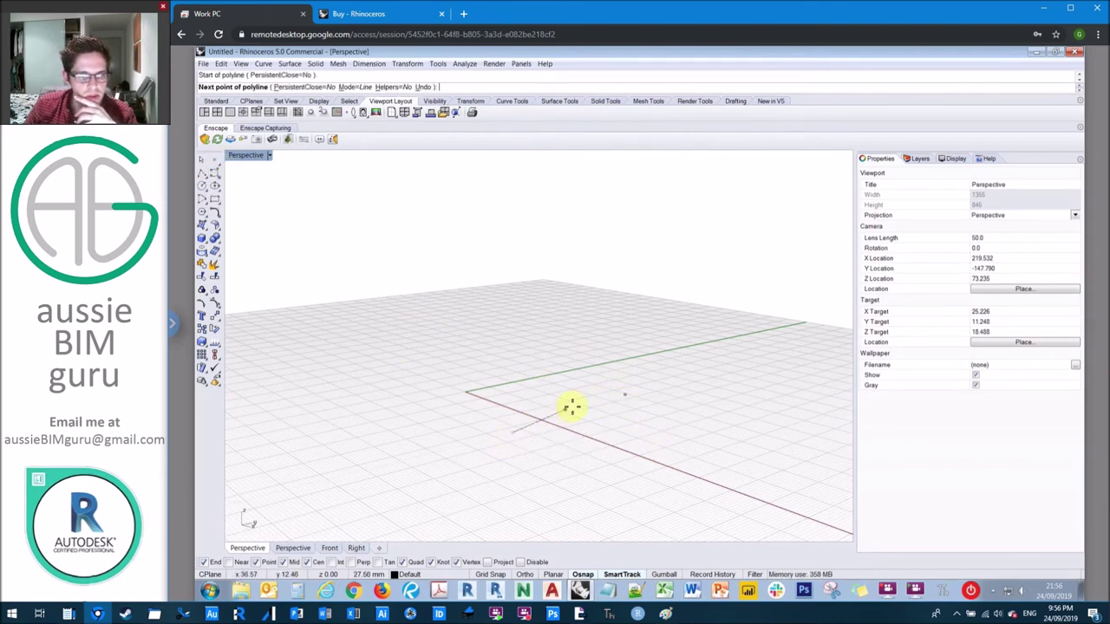
{"action": "left_click", "coordinate": [625, 394]}
{"action": "key", "text": "Return"}
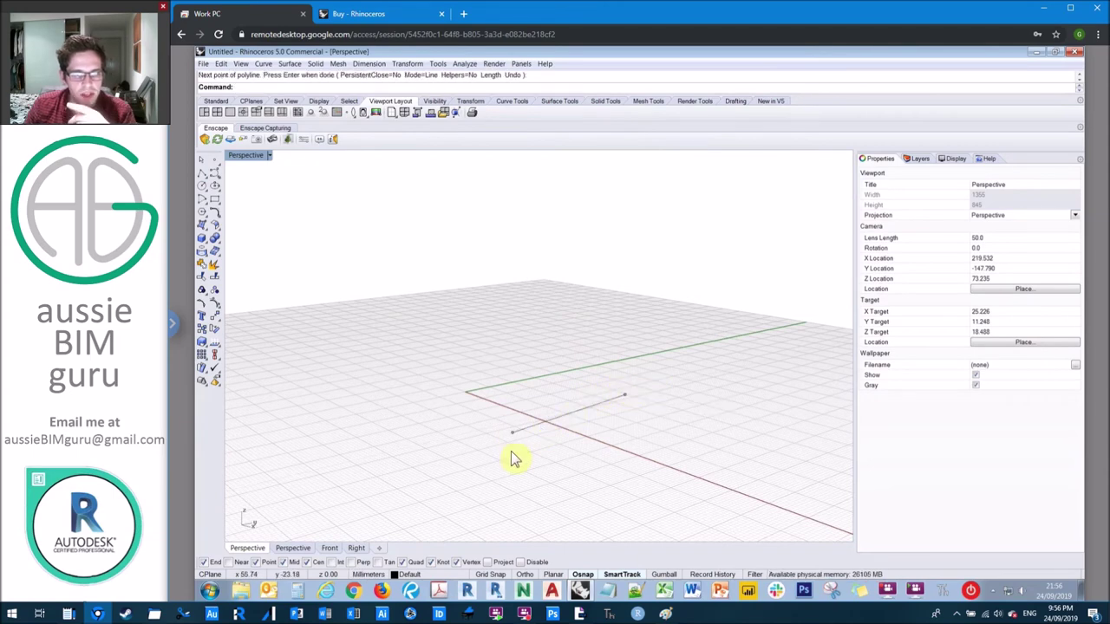
{"action": "scroll", "coordinate": [510, 412], "scroll_direction": "up", "scroll_amount": 2}
Drag the first point up-left off the line's end, then select the line.
{"action": "left_click", "coordinate": [515, 421]}
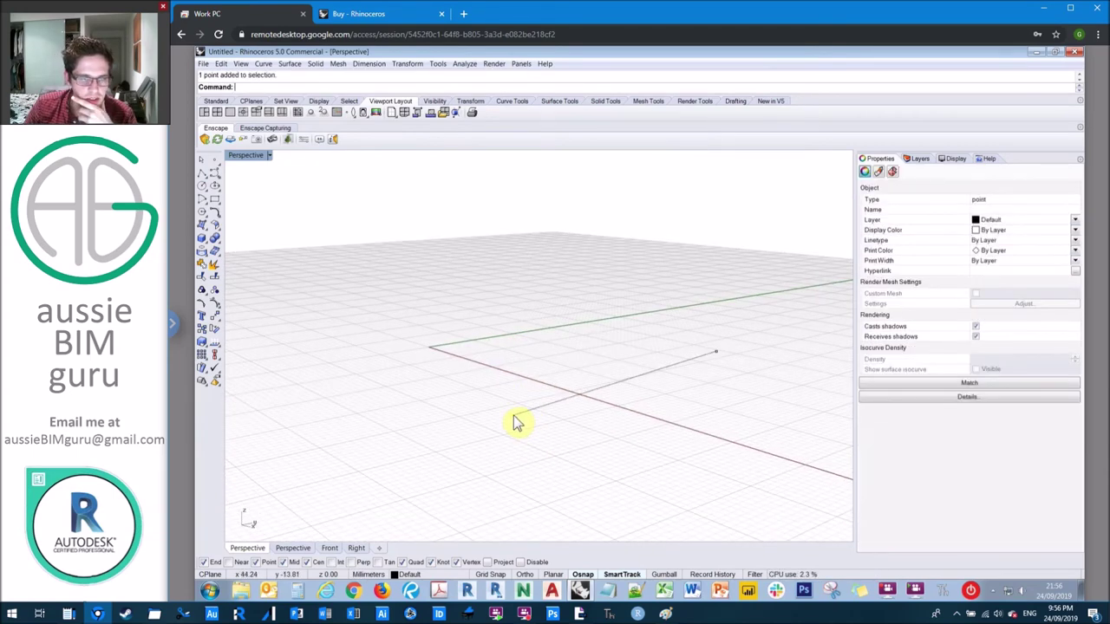
{"action": "left_click_drag", "start_coordinate": [515, 420], "coordinate": [485, 398]}
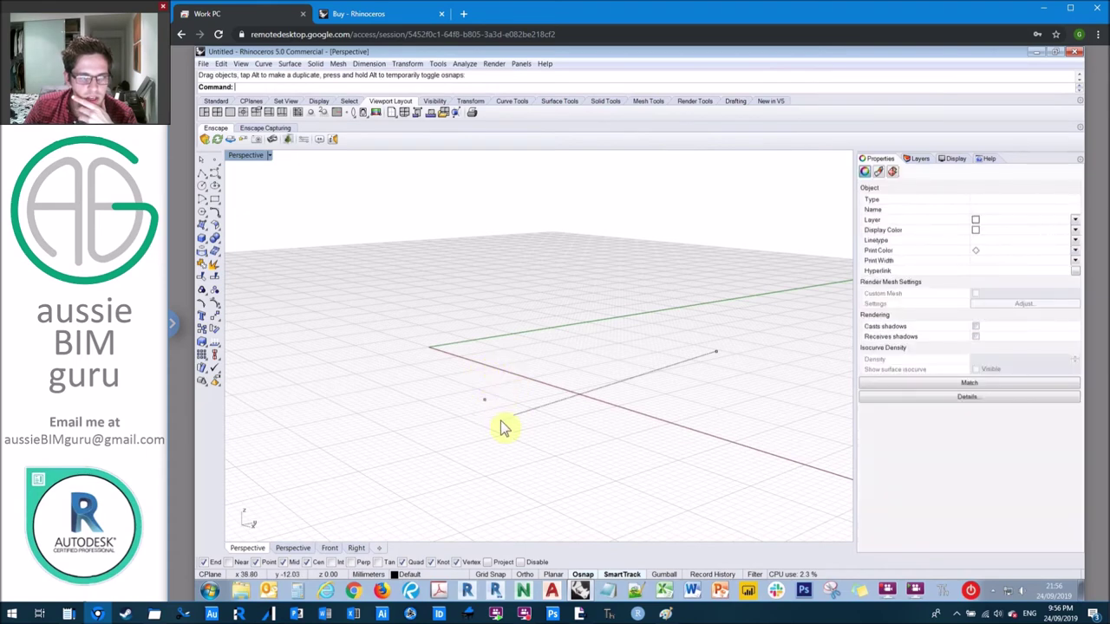
{"action": "key", "text": "Escape"}
{"action": "scroll", "coordinate": [527, 414], "scroll_direction": "up", "scroll_amount": 3}
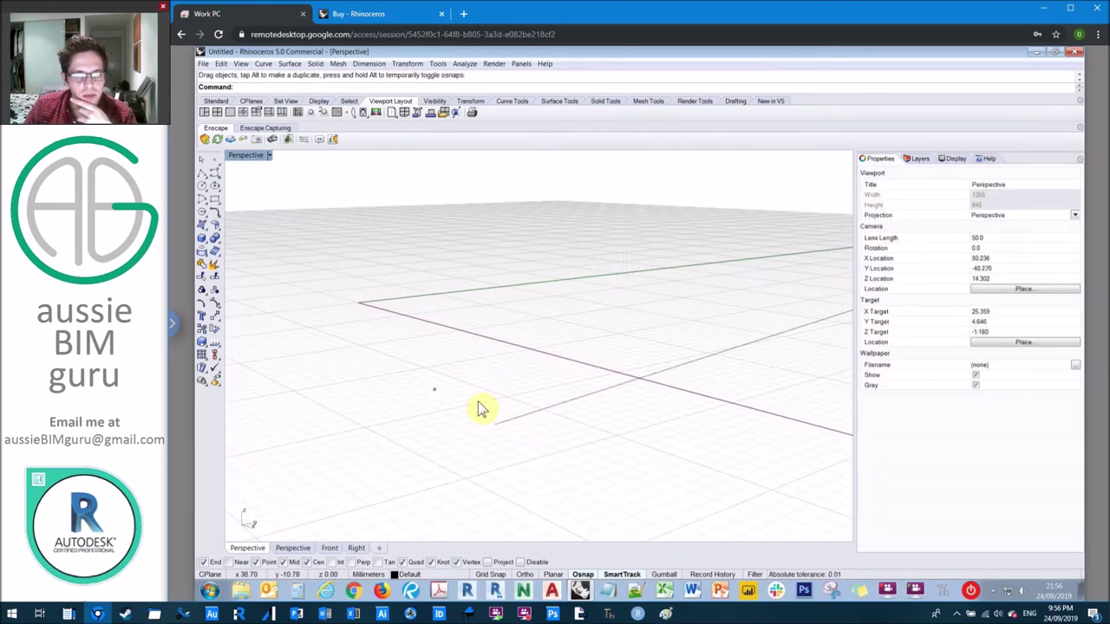
{"action": "left_click", "coordinate": [488, 404]}
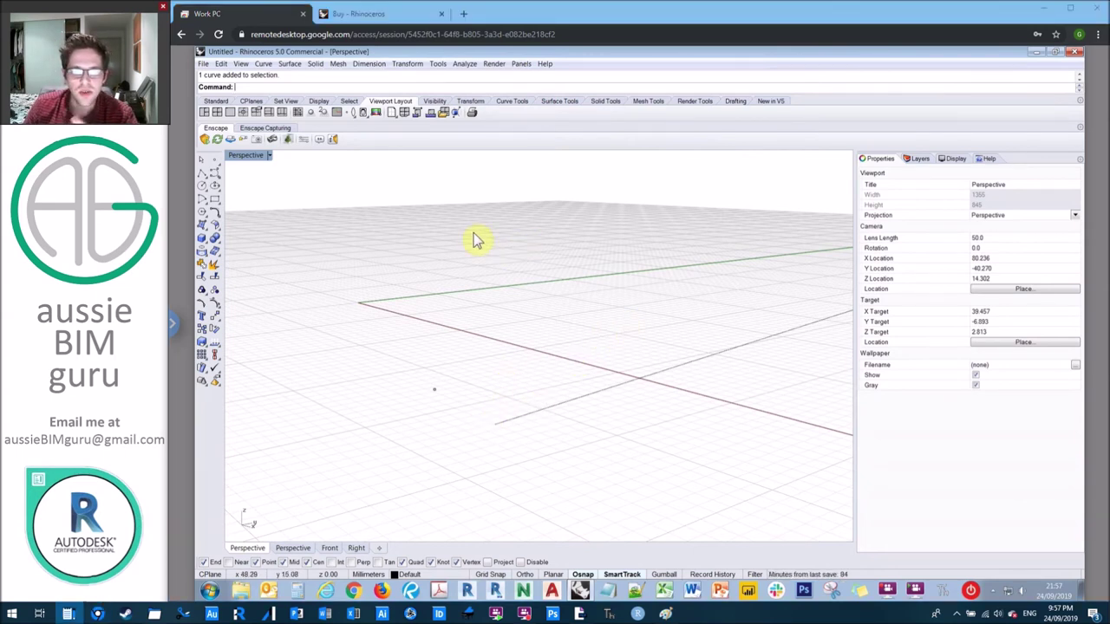
Draw a corner-to-corner rectangular plane on the grid and select it.
{"action": "left_click", "coordinate": [607, 102]}
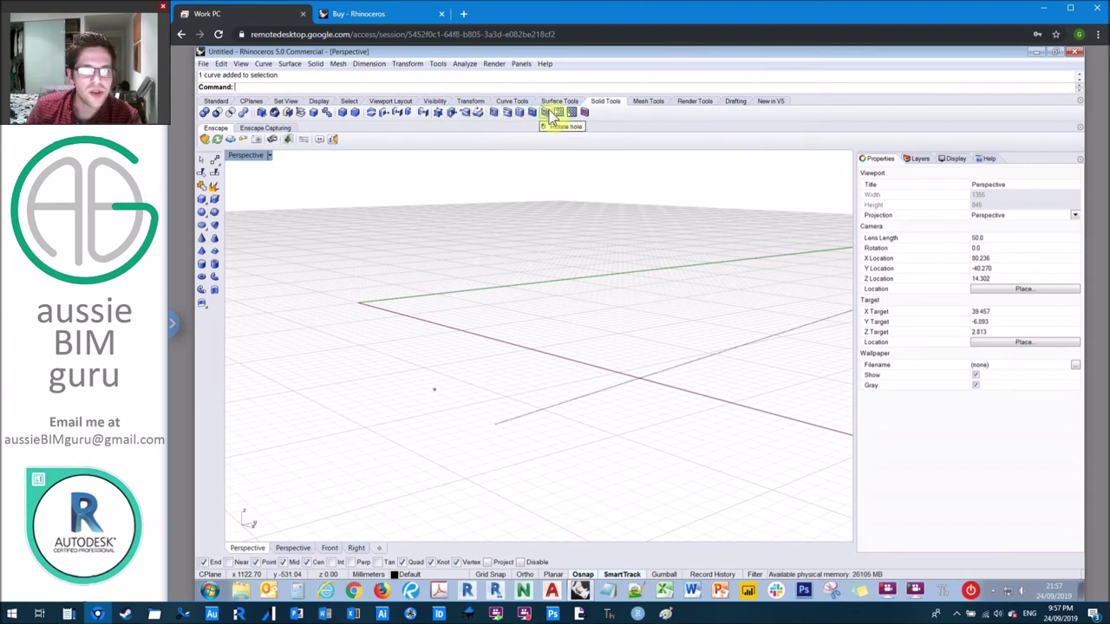
{"action": "left_click", "coordinate": [647, 102]}
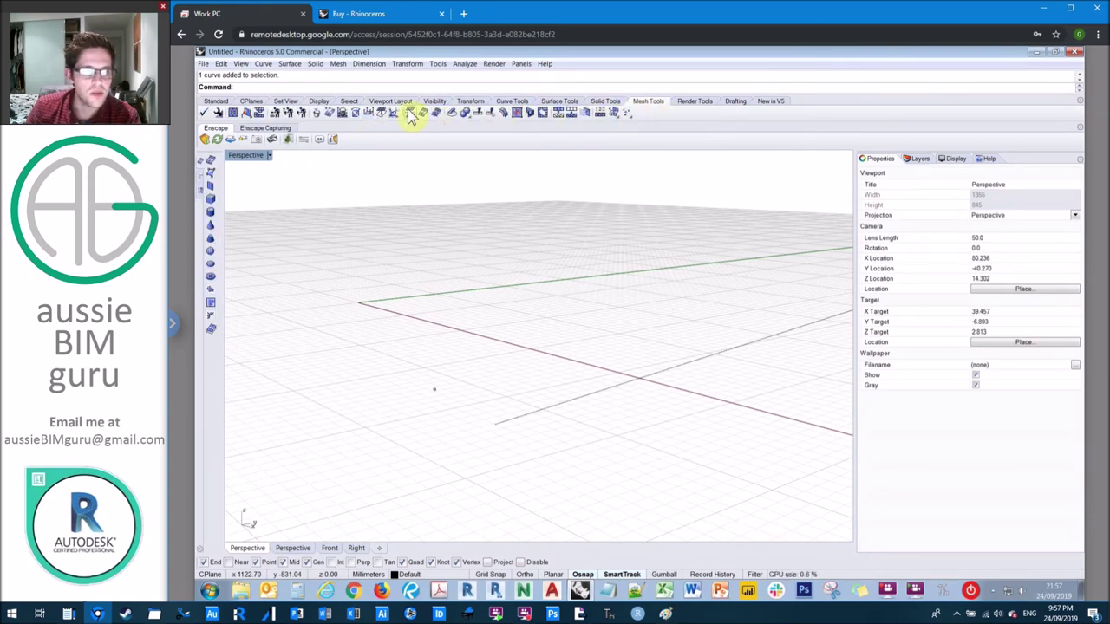
{"action": "left_click", "coordinate": [605, 102]}
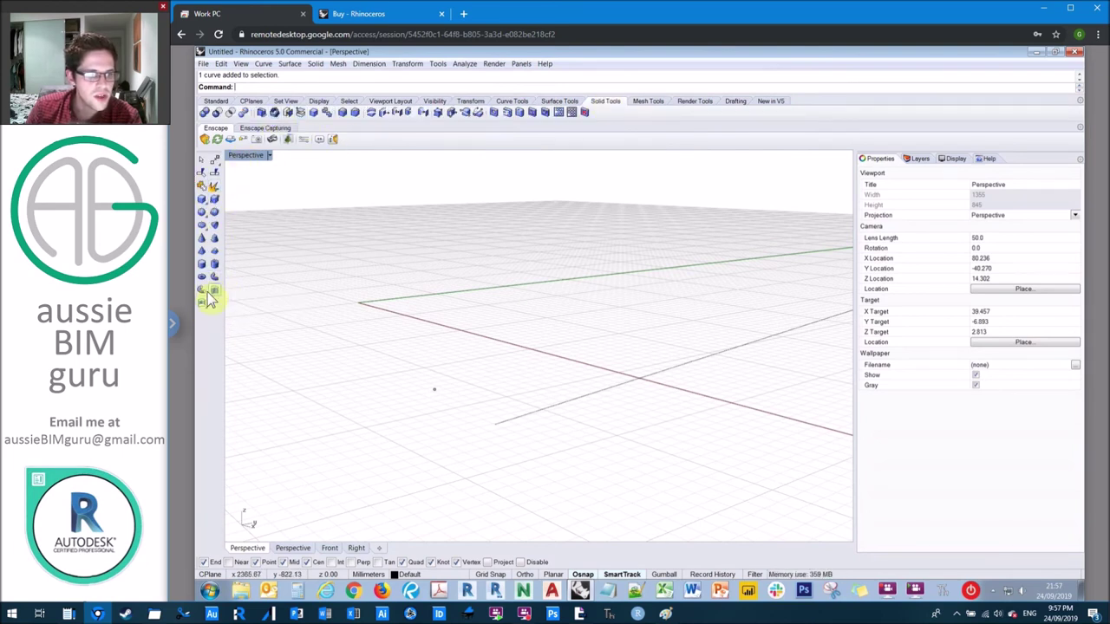
{"action": "left_click", "coordinate": [560, 101]}
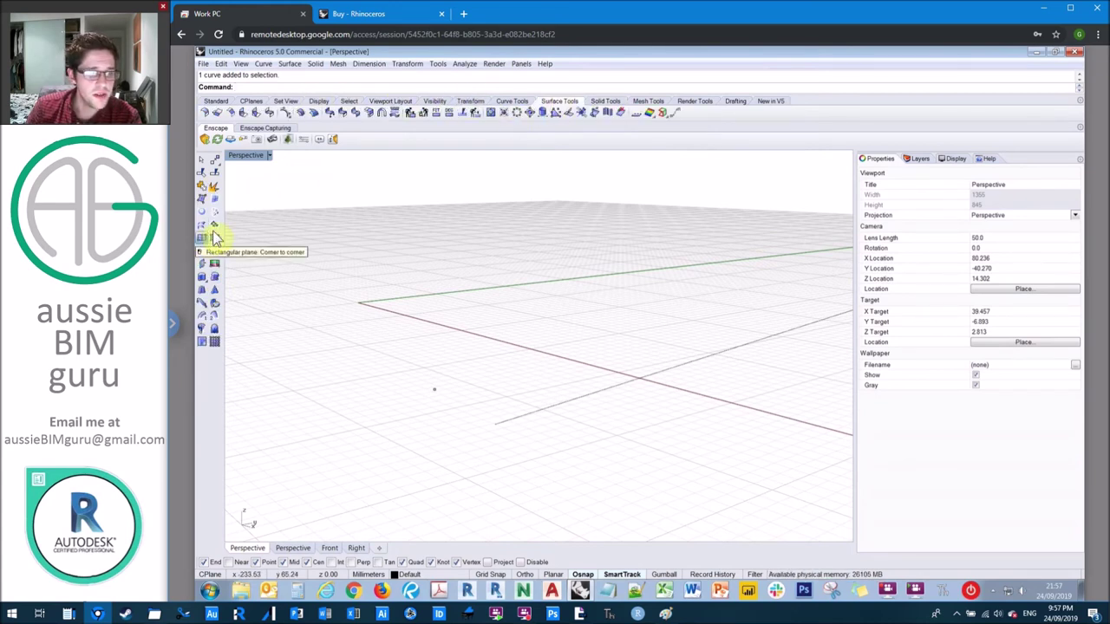
{"action": "left_click", "coordinate": [216, 238]}
{"action": "left_click", "coordinate": [496, 357]}
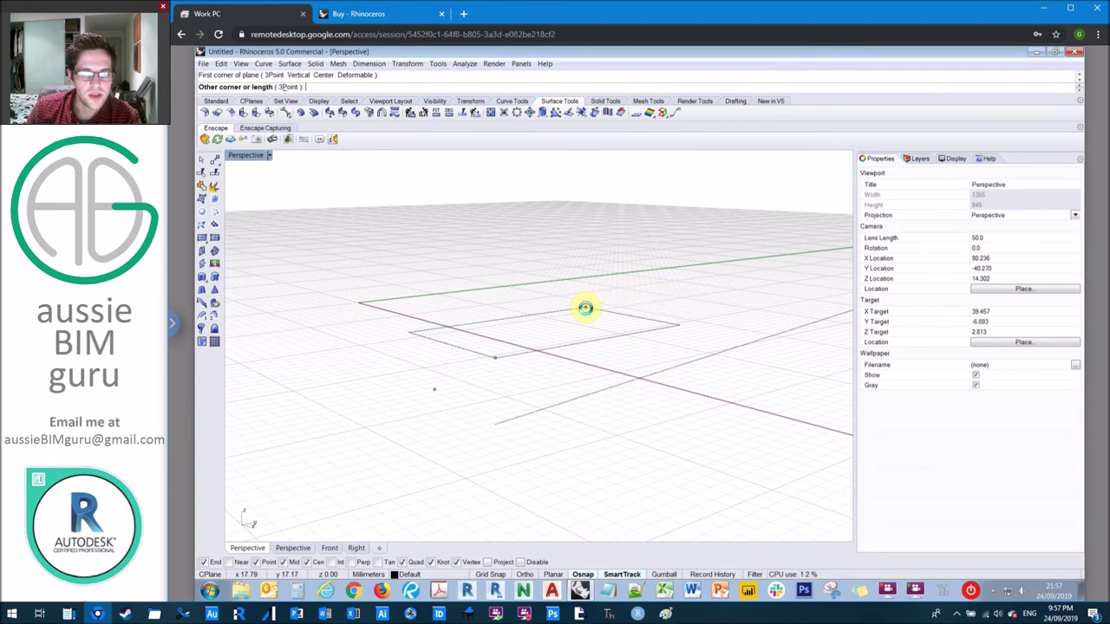
{"action": "left_click", "coordinate": [586, 309]}
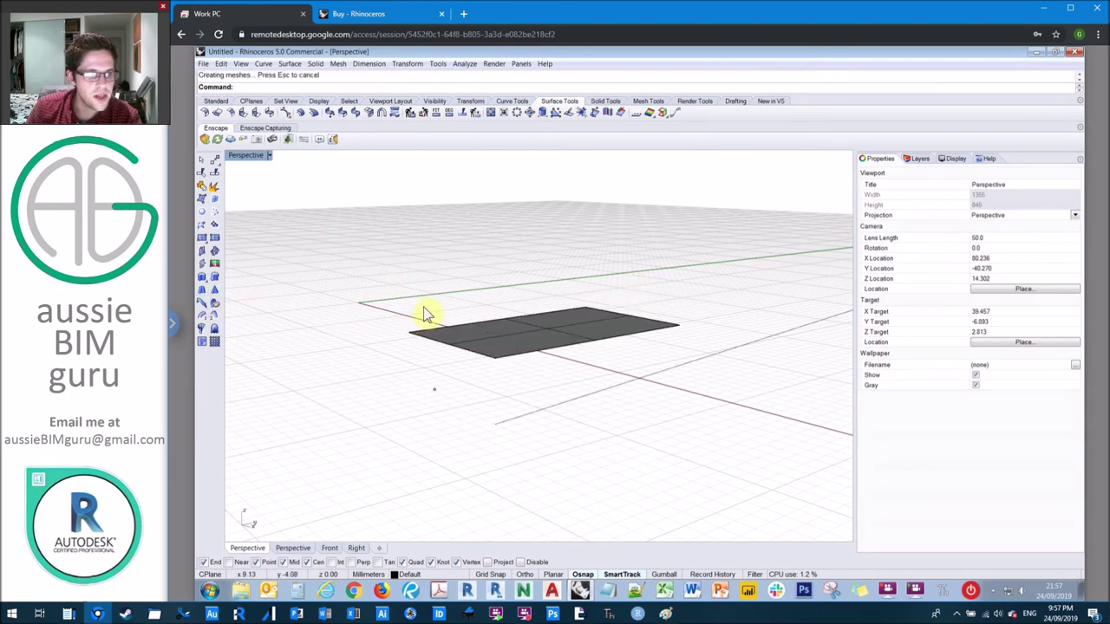
{"action": "left_click", "coordinate": [503, 335]}
{"action": "left_click", "coordinate": [605, 102]}
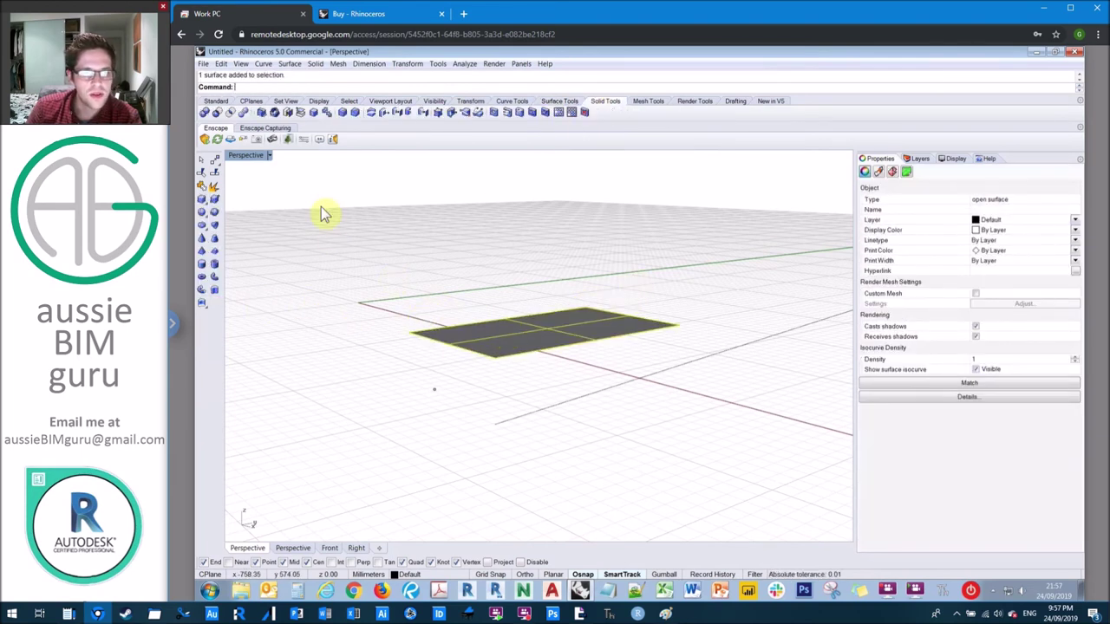
Extrude the plane surface upward to a chosen height into a closed box, then select it.
{"action": "left_click", "coordinate": [201, 305]}
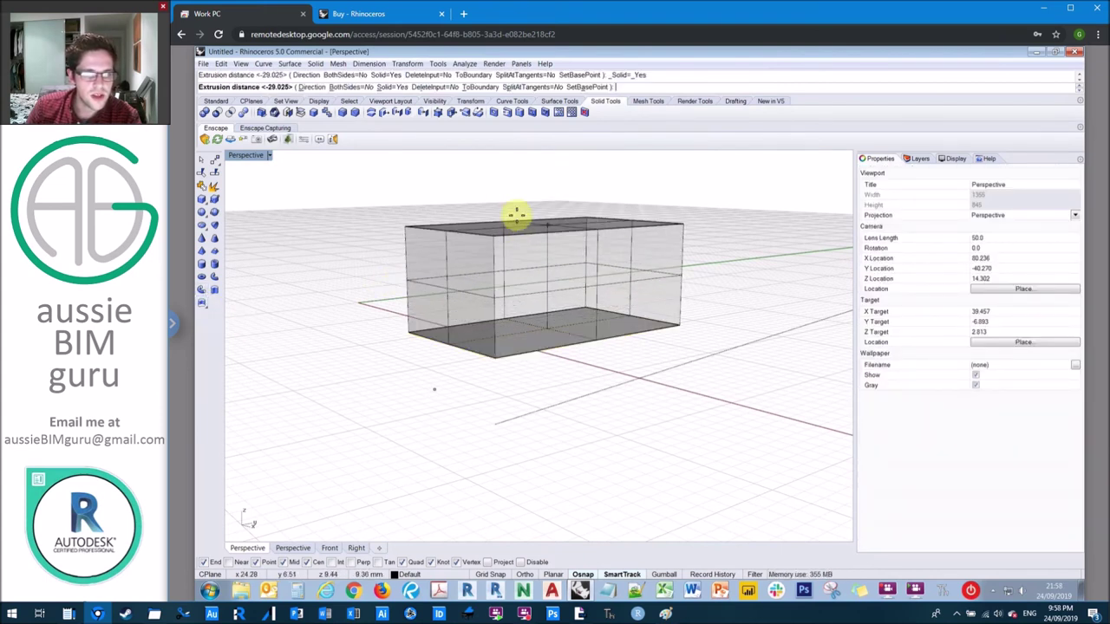
{"action": "left_click", "coordinate": [572, 201]}
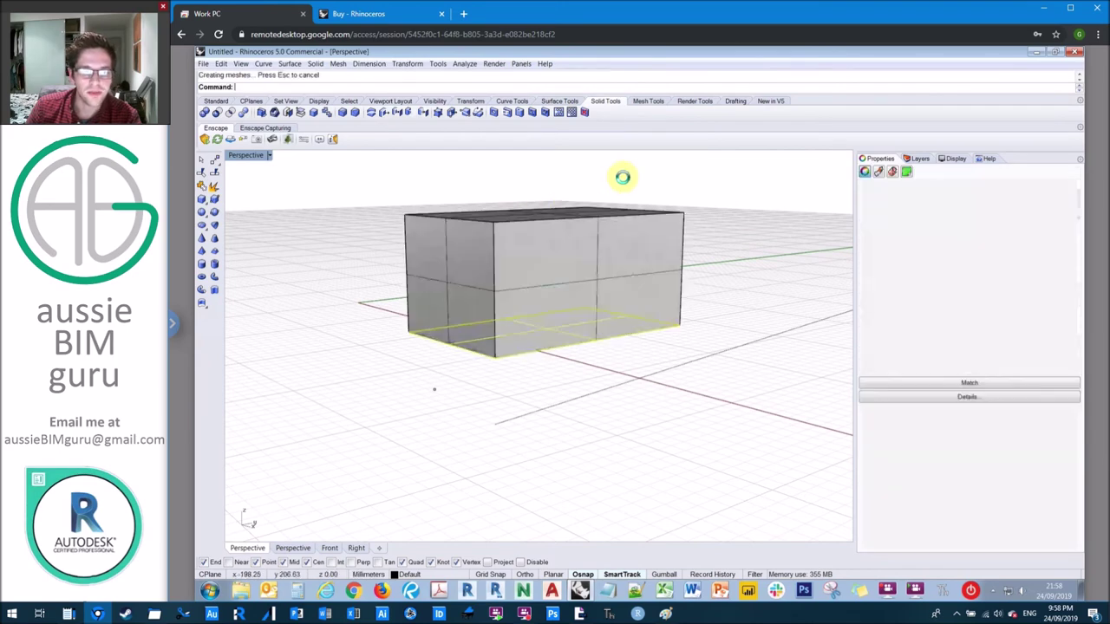
{"action": "left_click", "coordinate": [669, 178]}
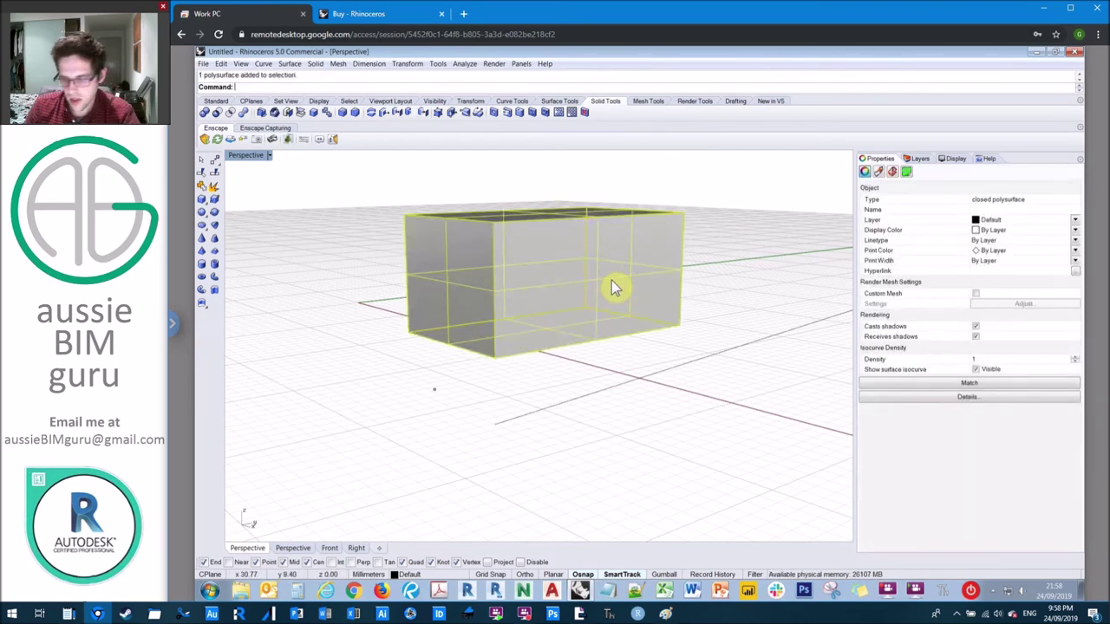
Delete the box, restore it with Ctrl+Z, and reselect it.
{"action": "key", "text": "Delete"}
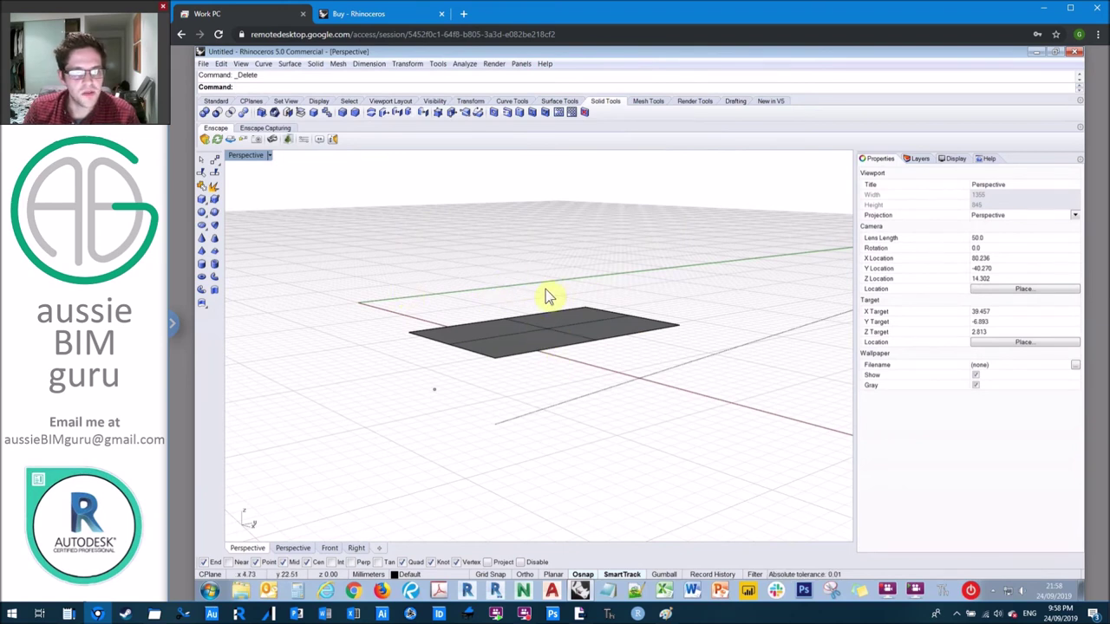
{"action": "key", "text": "ctrl+z"}
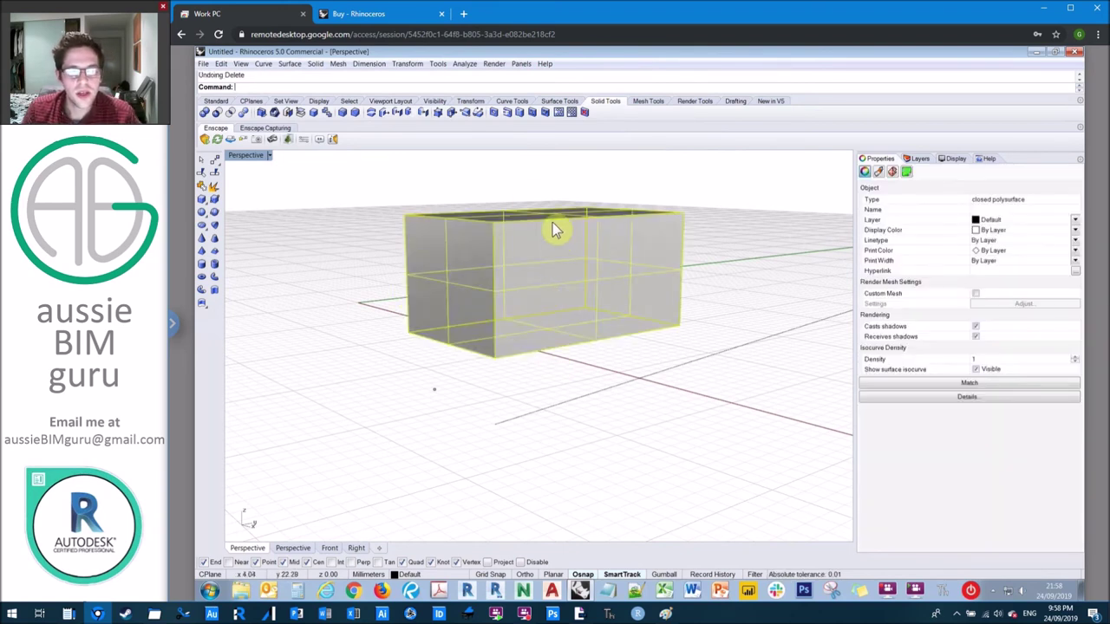
{"action": "left_click", "coordinate": [507, 196]}
{"action": "left_click", "coordinate": [567, 272]}
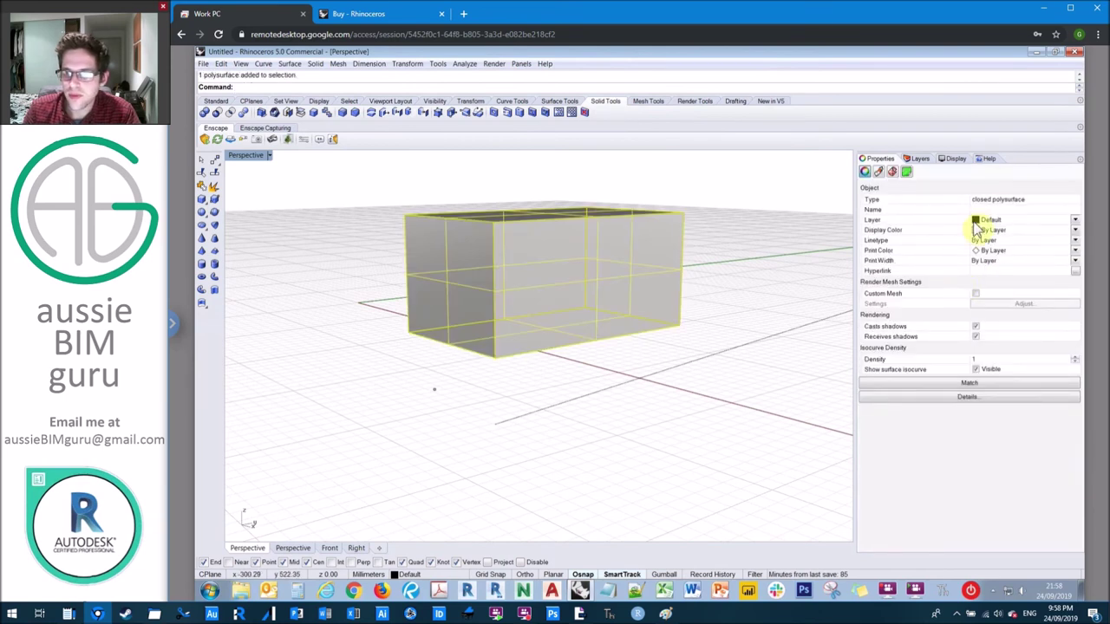
{"action": "left_click", "coordinate": [975, 383]}
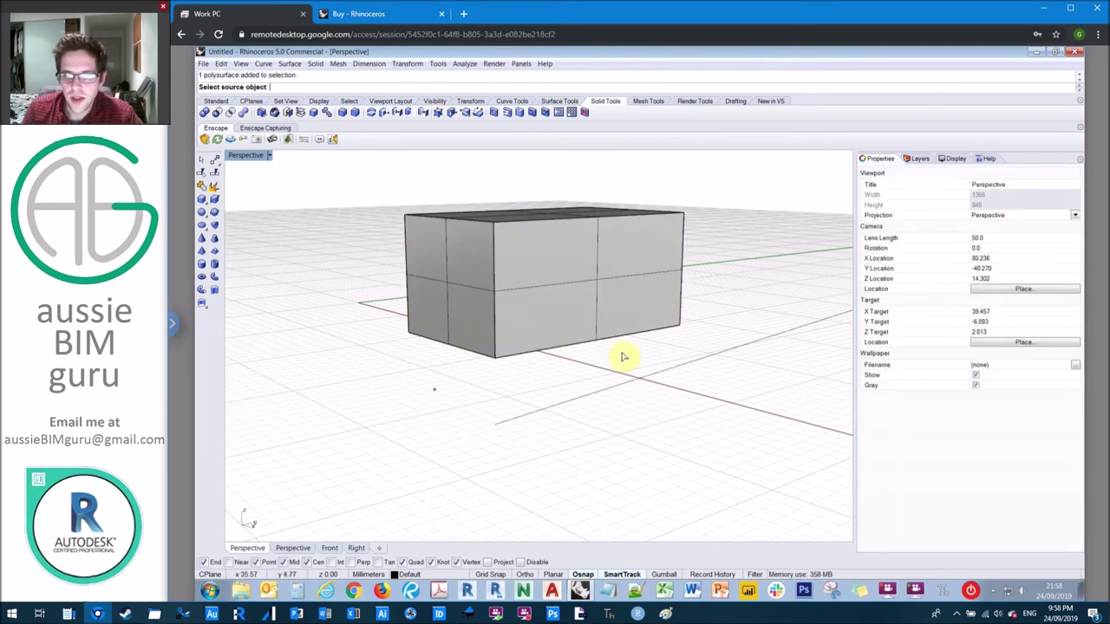
{"action": "left_click", "coordinate": [600, 271]}
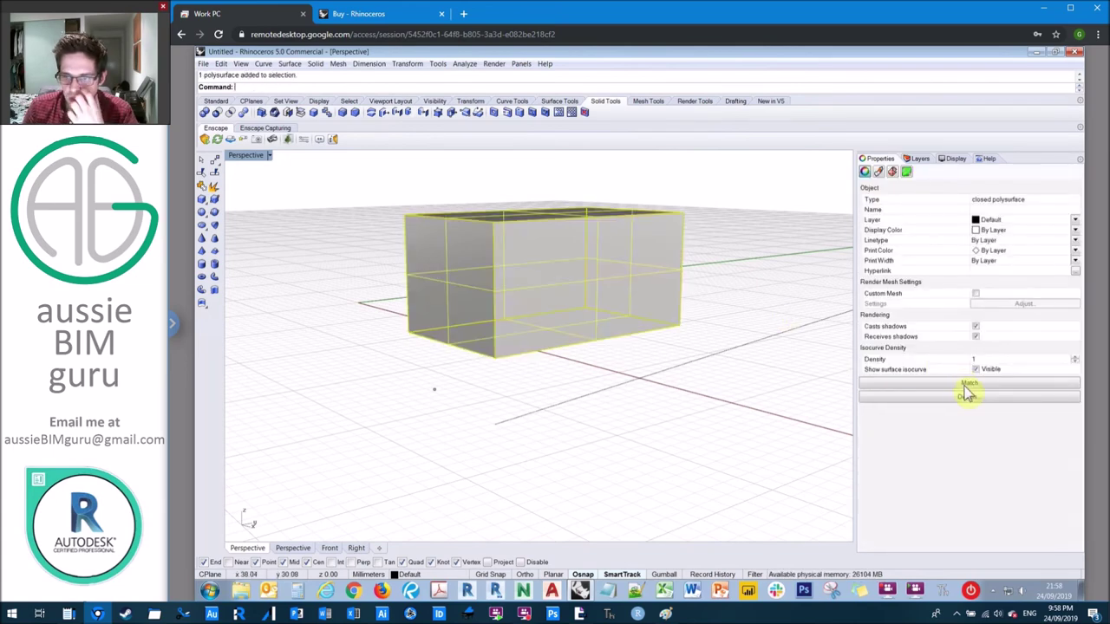
{"action": "left_click", "coordinate": [971, 398]}
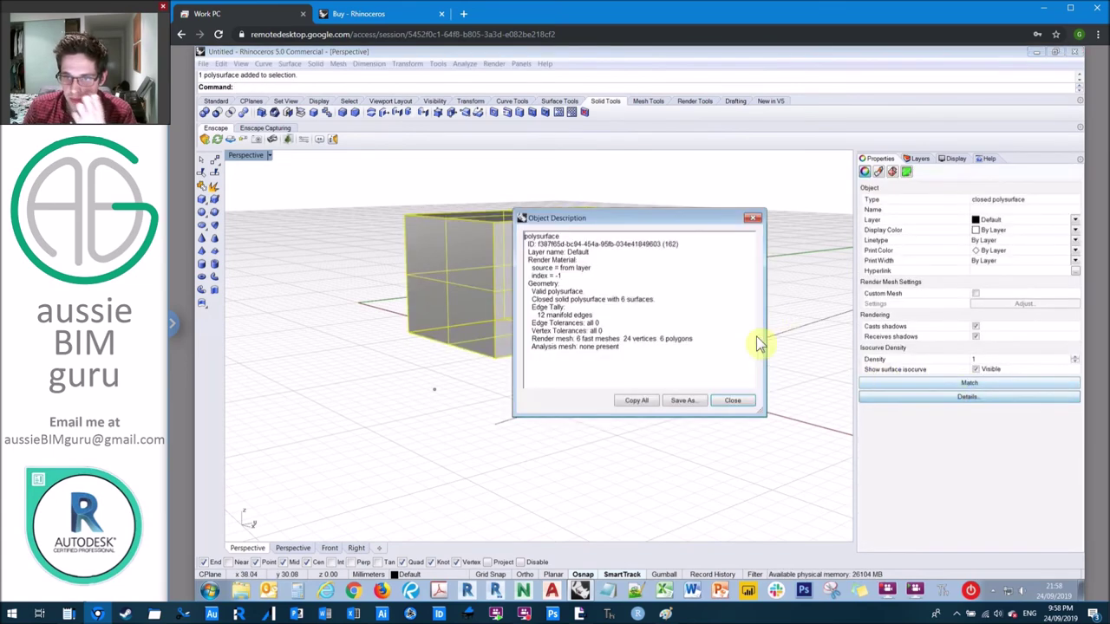
{"action": "double_click", "coordinate": [543, 299]}
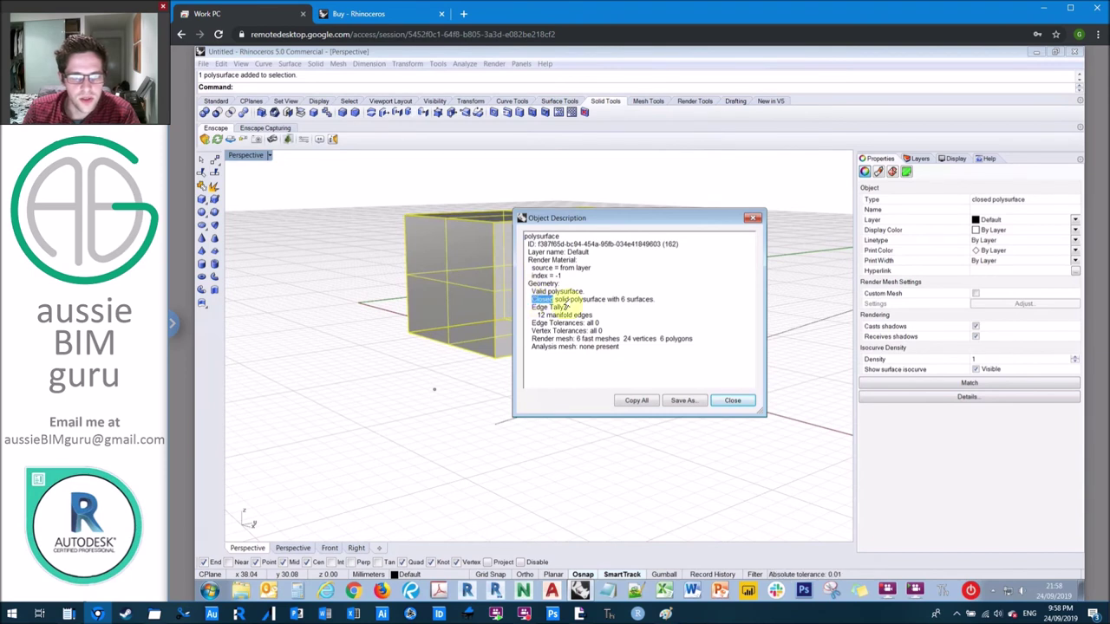
{"action": "left_click", "coordinate": [733, 403]}
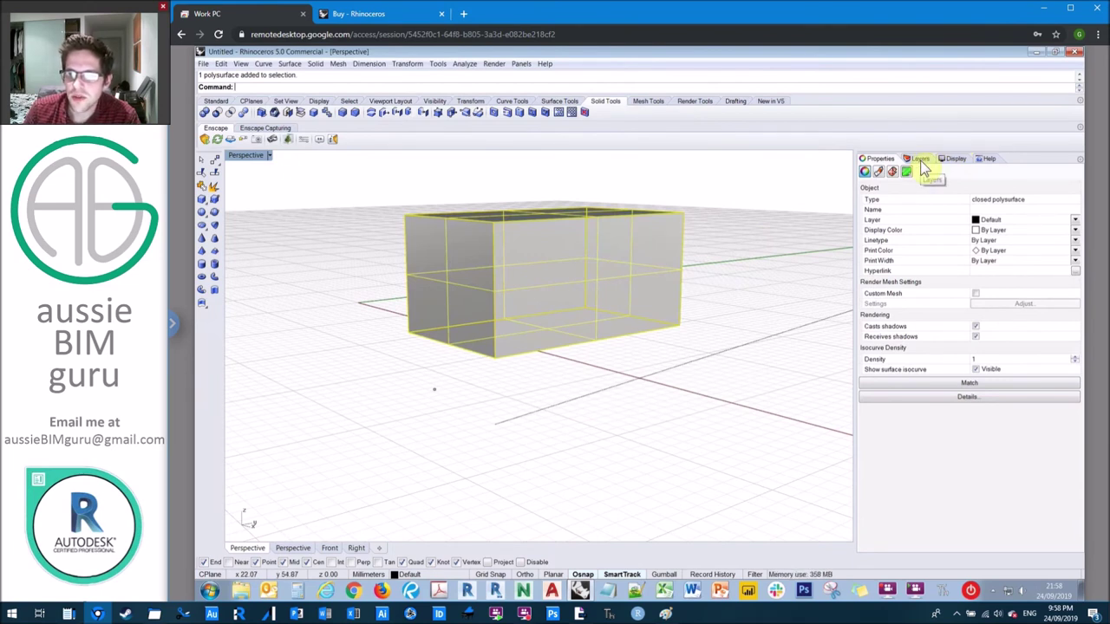
Add a new layer named 'Box' below Layer 05 in the Layers list.
{"action": "left_click", "coordinate": [921, 161]}
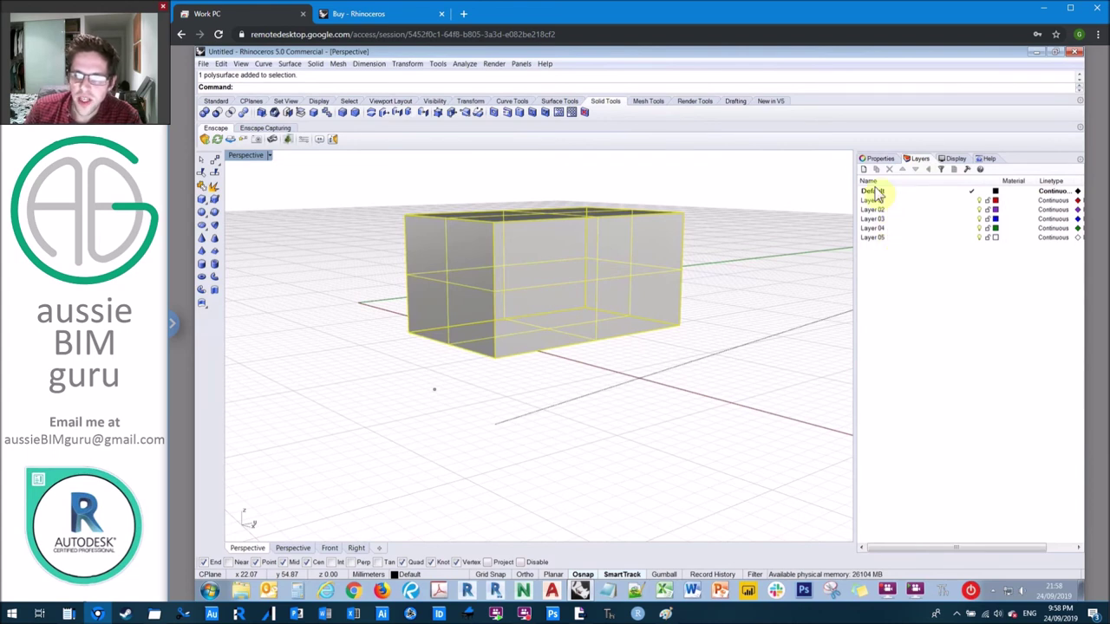
{"action": "left_click", "coordinate": [884, 237]}
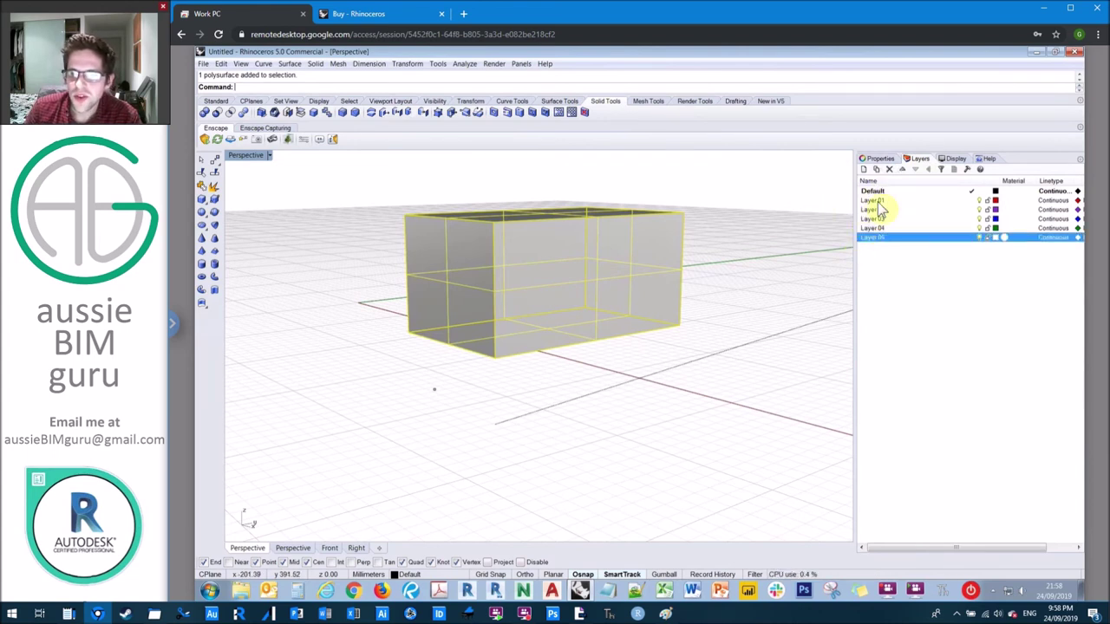
{"action": "left_click", "coordinate": [863, 169]}
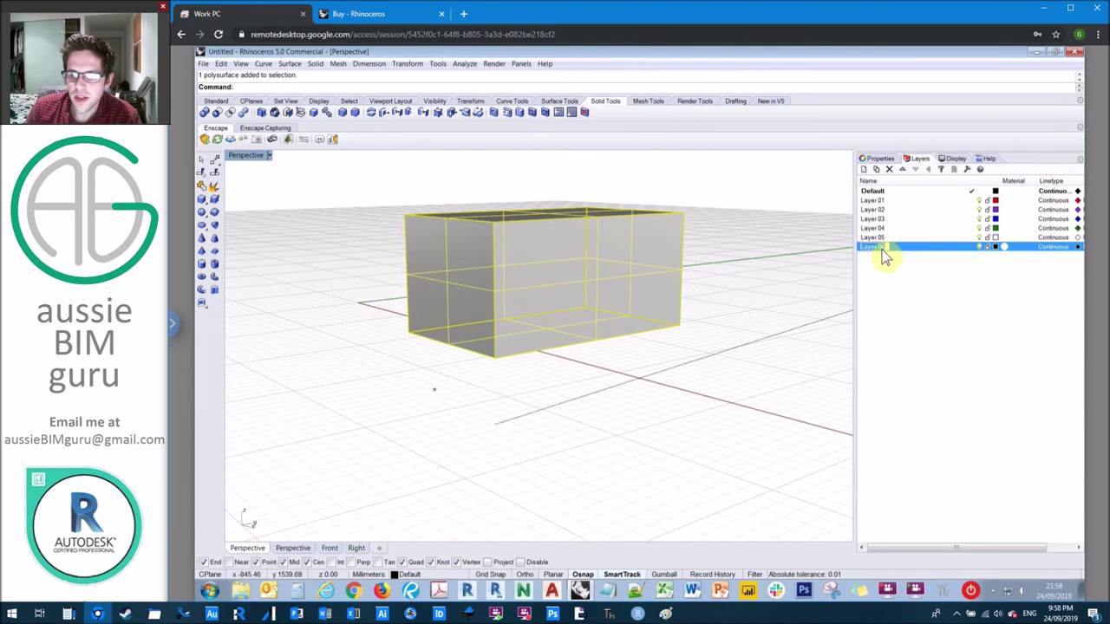
{"action": "type", "text": "Box"}
{"action": "key", "text": "Return"}
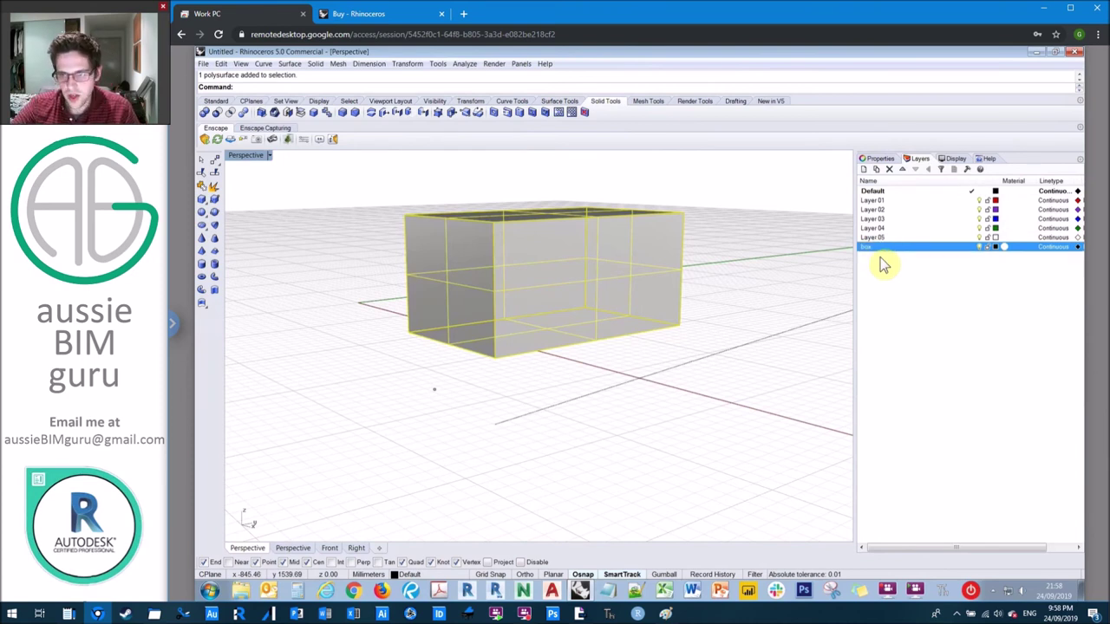
Set the Box layer's colour to red, then window-select the box and plane.
{"action": "left_click", "coordinate": [979, 209]}
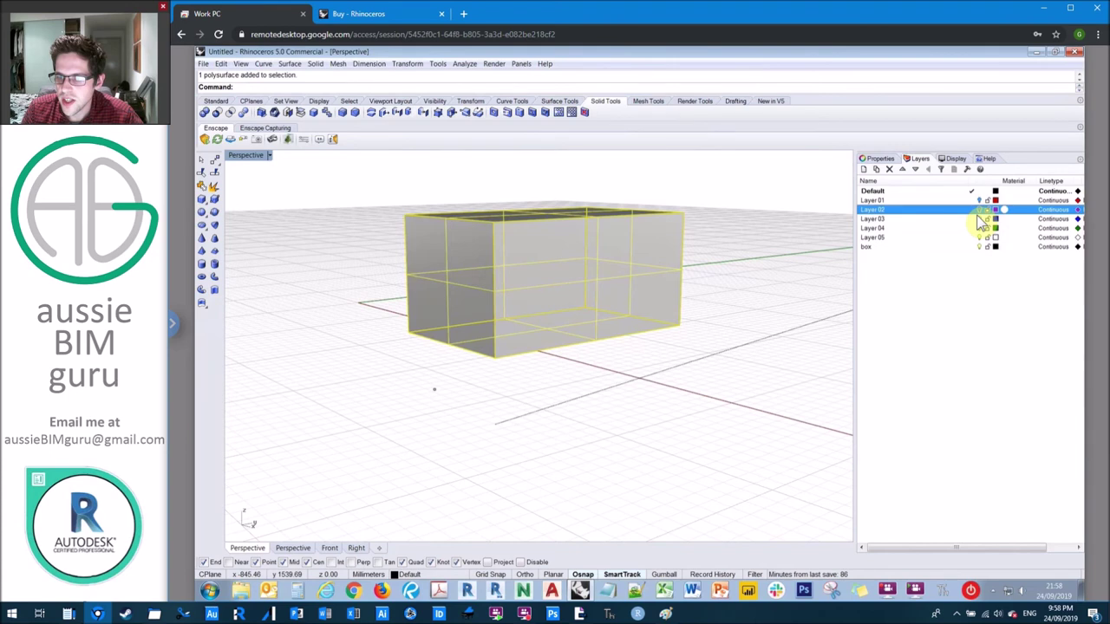
{"action": "left_click", "coordinate": [984, 236]}
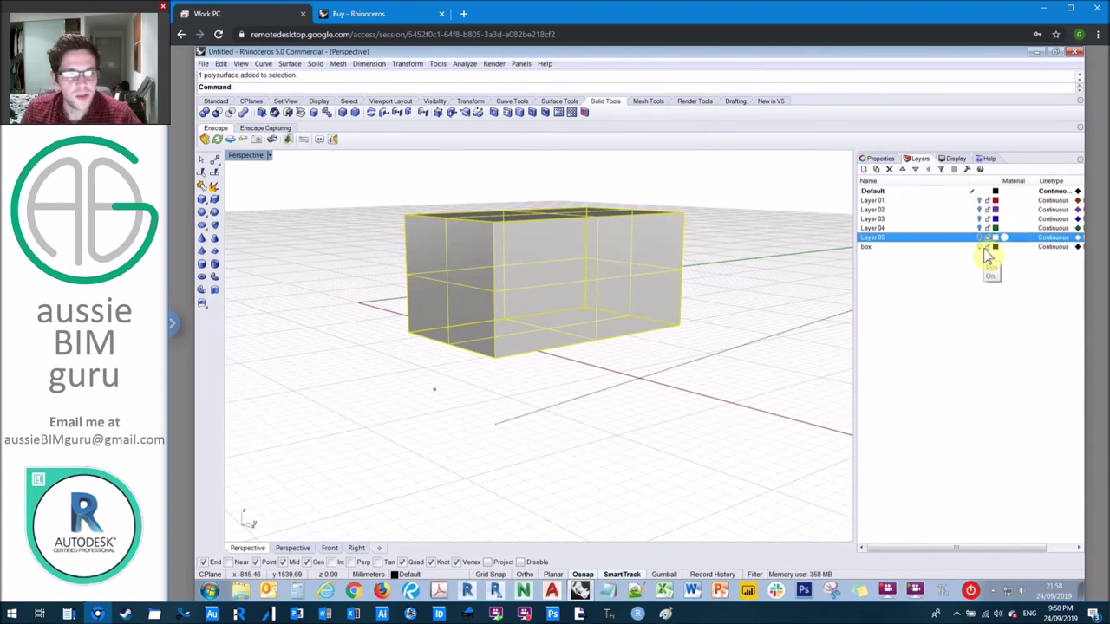
{"action": "left_click", "coordinate": [996, 247]}
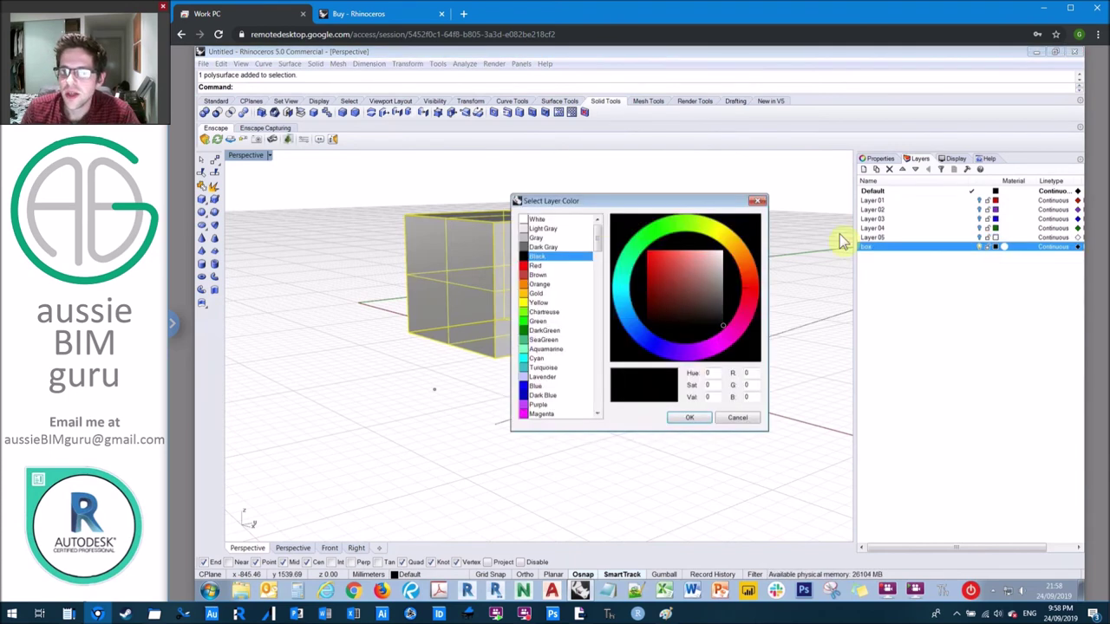
{"action": "left_click", "coordinate": [544, 265]}
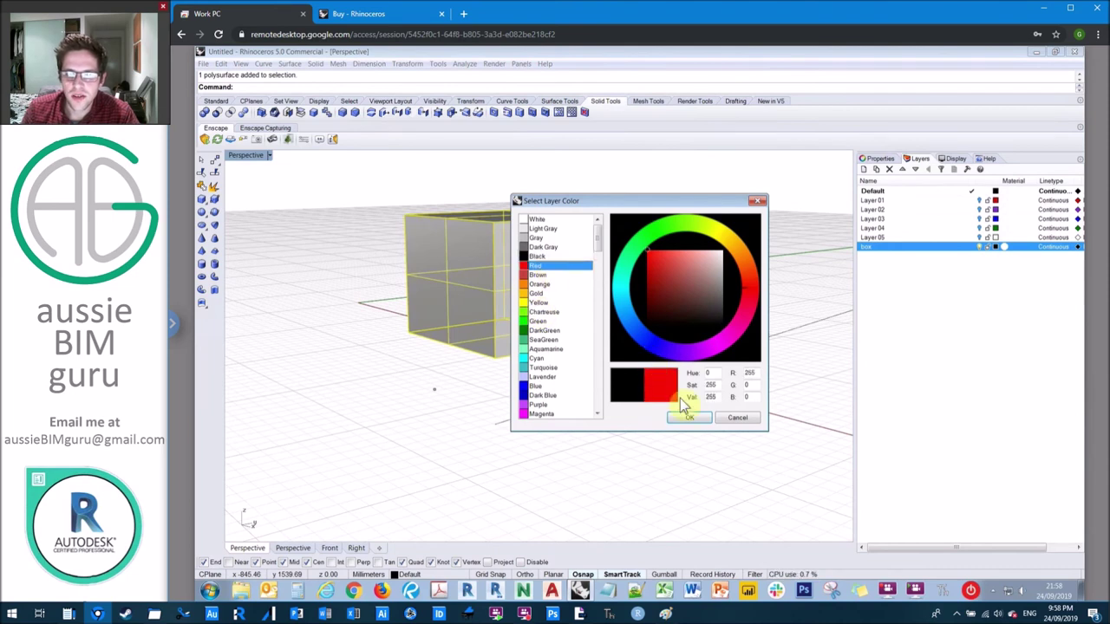
{"action": "left_click", "coordinate": [692, 418]}
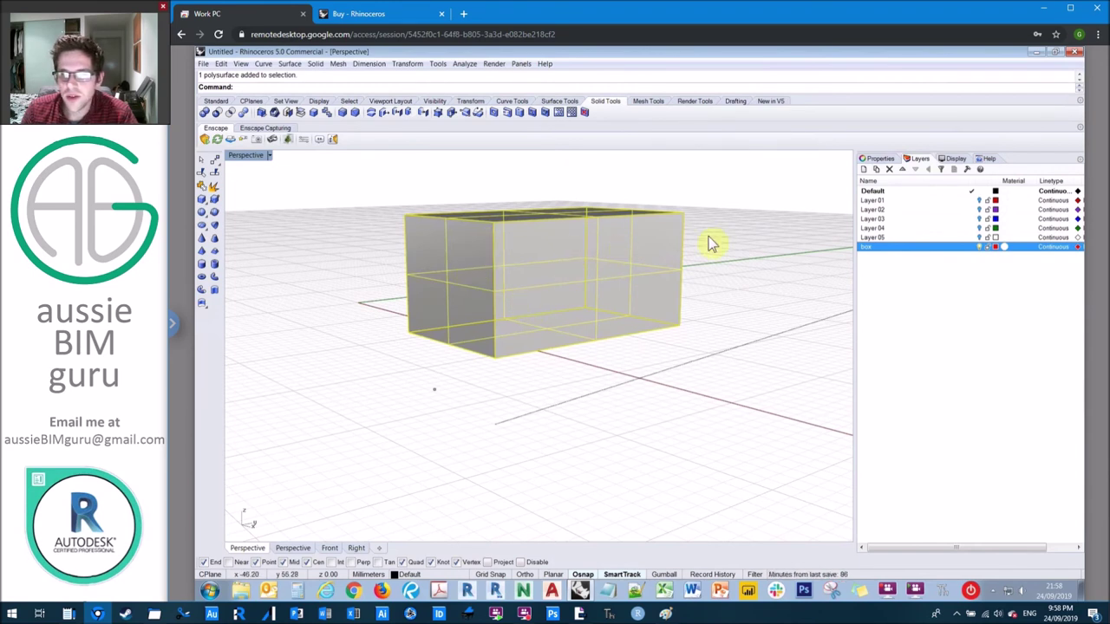
{"action": "left_click_drag", "start_coordinate": [711, 347], "coordinate": [499, 247]}
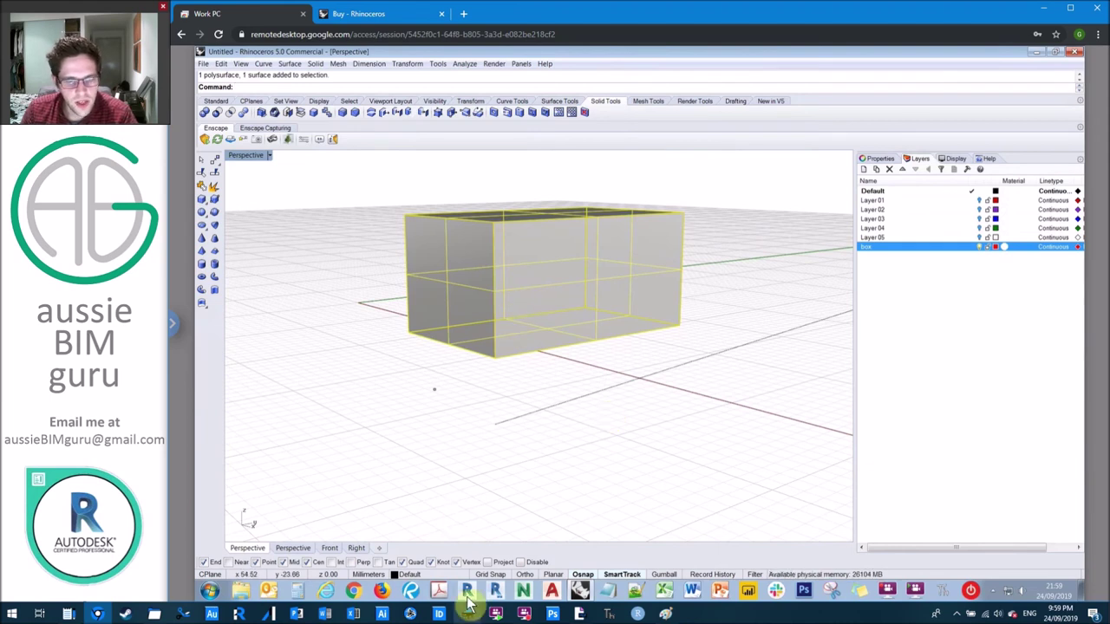
Move the selection onto the box layer from the status bar, then undo it.
{"action": "left_click", "coordinate": [438, 575]}
{"action": "left_click", "coordinate": [421, 564]}
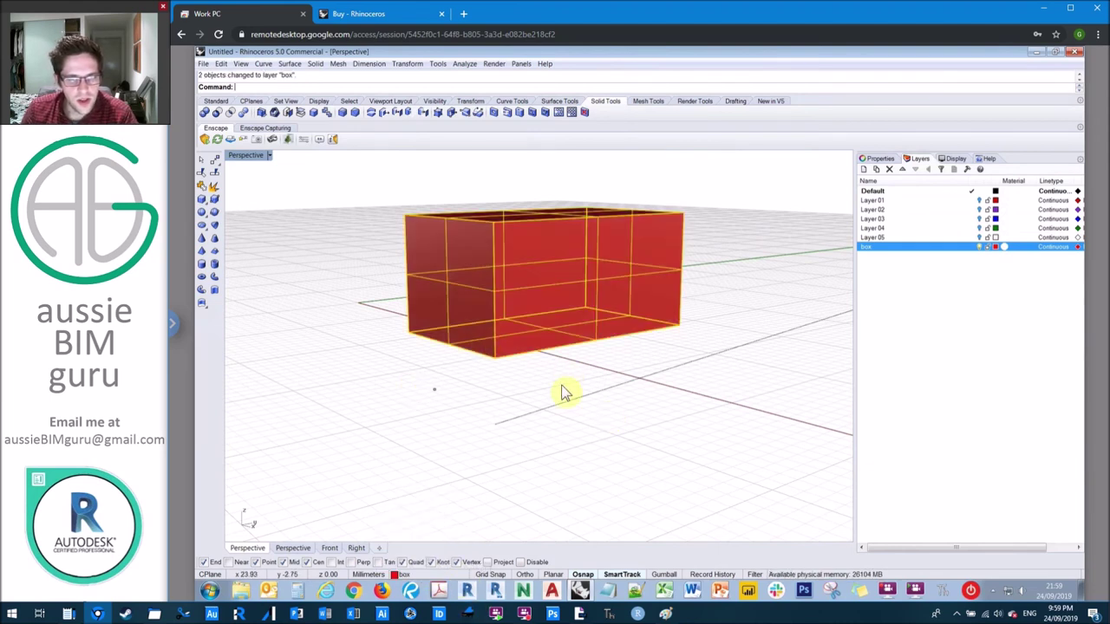
{"action": "left_click", "coordinate": [633, 397]}
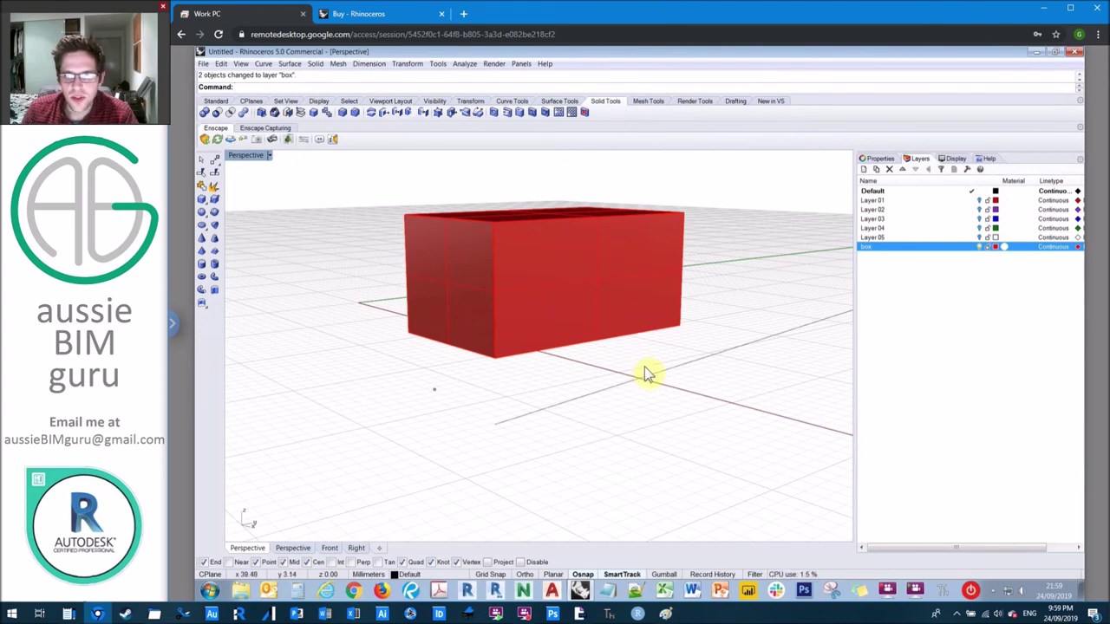
{"action": "key", "text": "ctrl+z"}
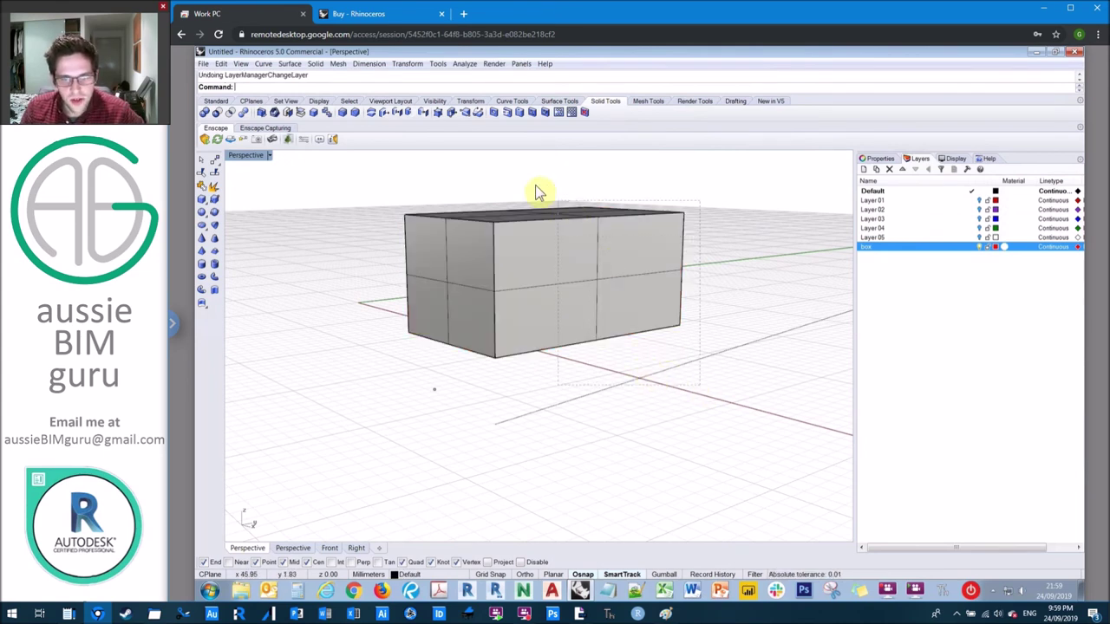
Select all objects and assign them to the box layer through Change Object Layer.
{"action": "key", "text": "ctrl+a"}
{"action": "right_click", "coordinate": [881, 247]}
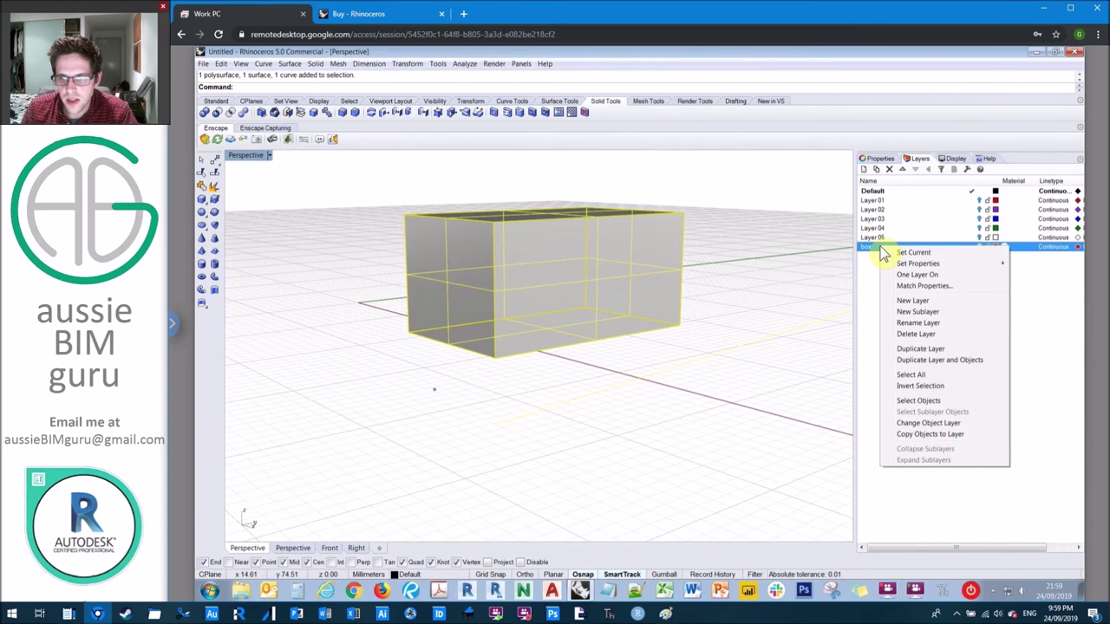
{"action": "left_click", "coordinate": [928, 423]}
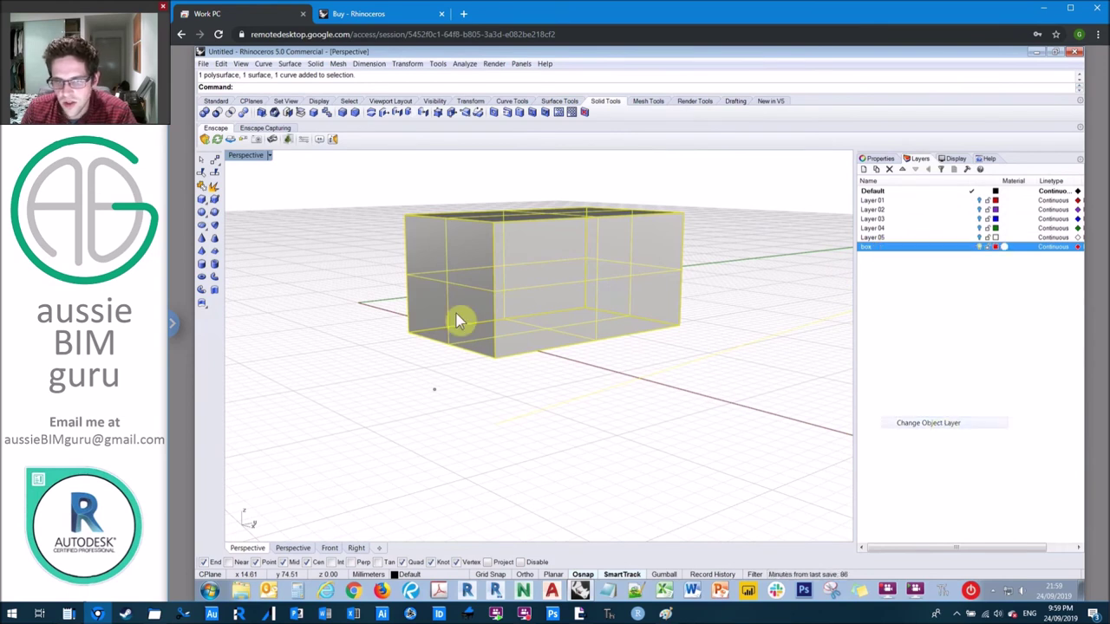
{"action": "left_click", "coordinate": [508, 360]}
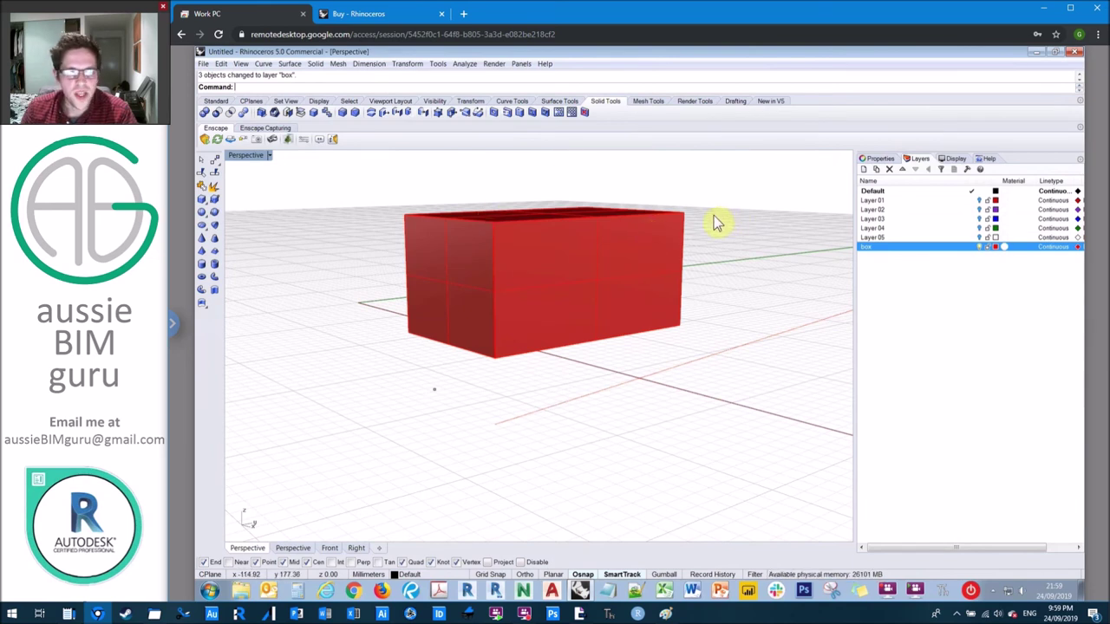
{"action": "right_click", "coordinate": [882, 252]}
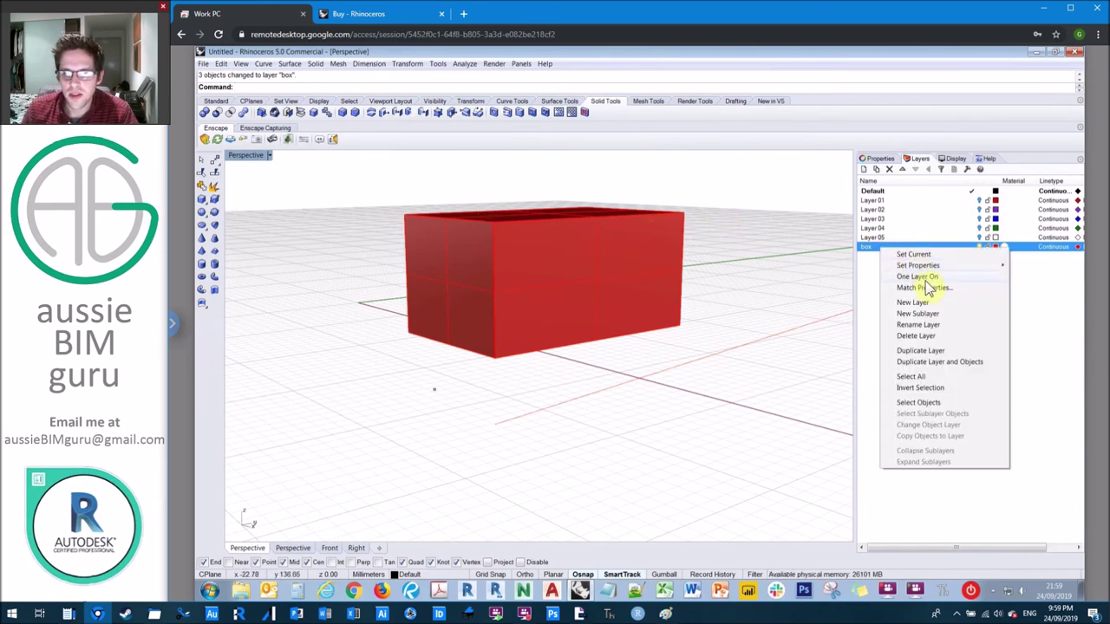
Create sublayer '1' under box and sublayer '2' nested under 1.
{"action": "left_click", "coordinate": [943, 314]}
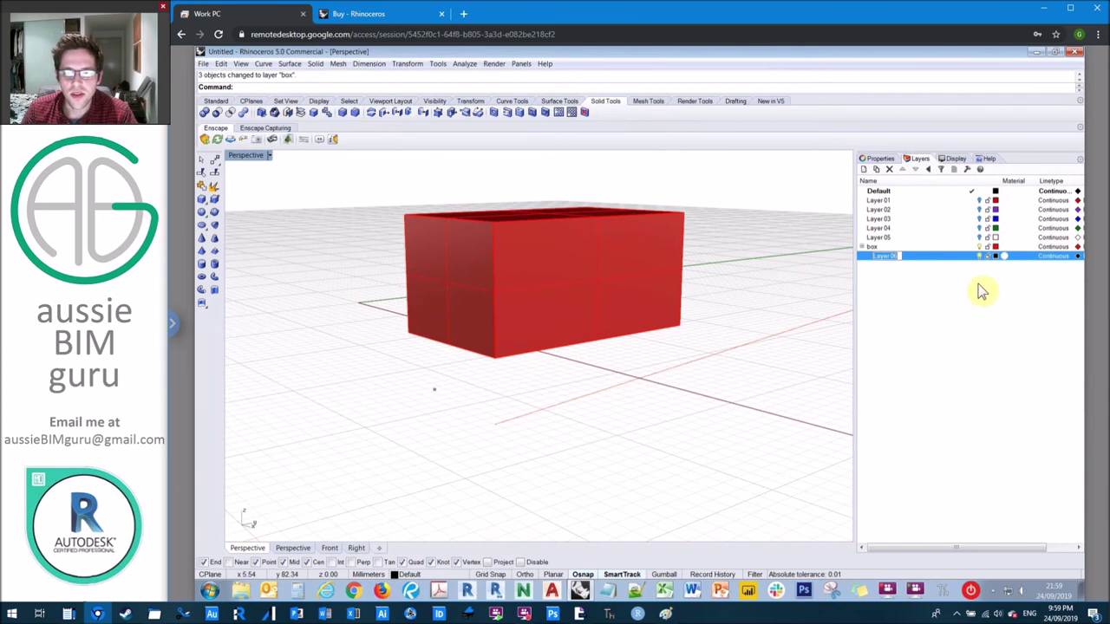
{"action": "key", "text": "BackSpace"}
{"action": "type", "text": "1"}
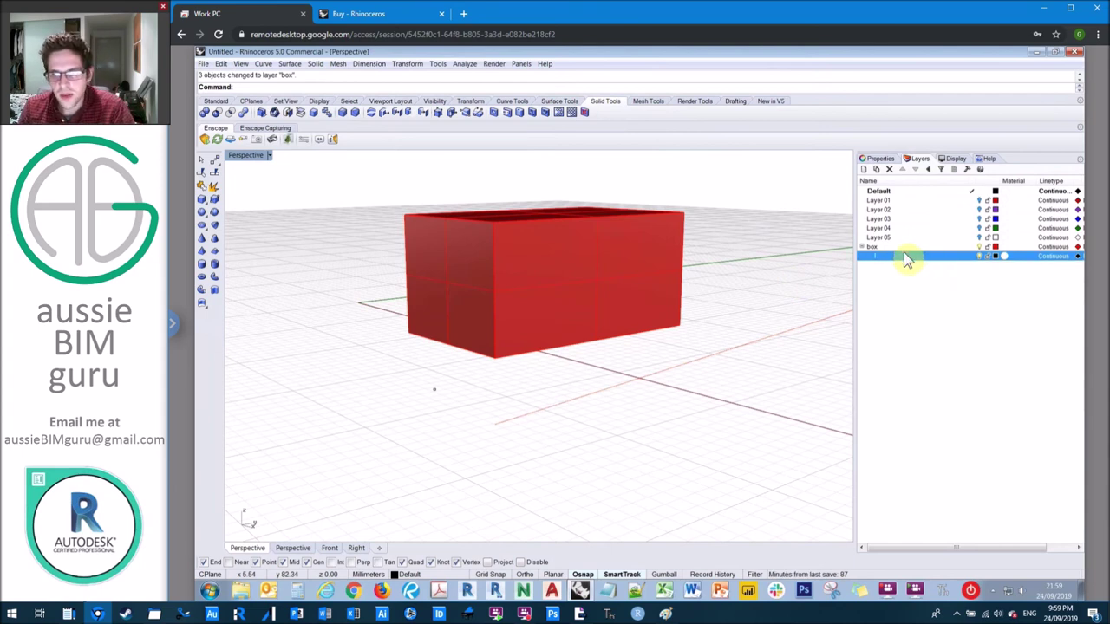
{"action": "right_click", "coordinate": [897, 253]}
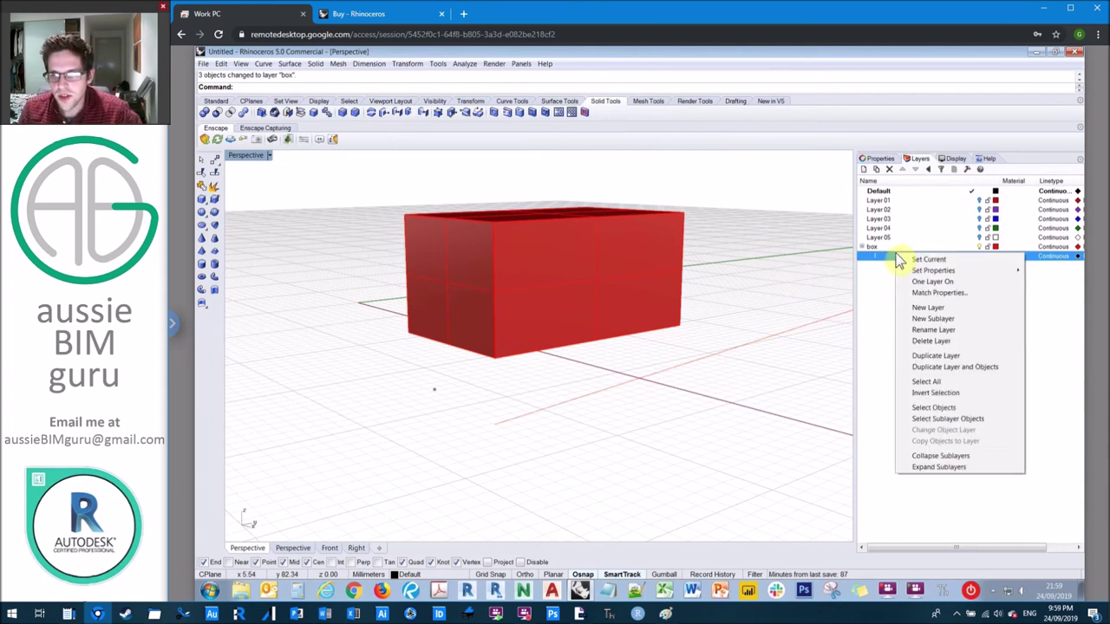
{"action": "left_click", "coordinate": [954, 319]}
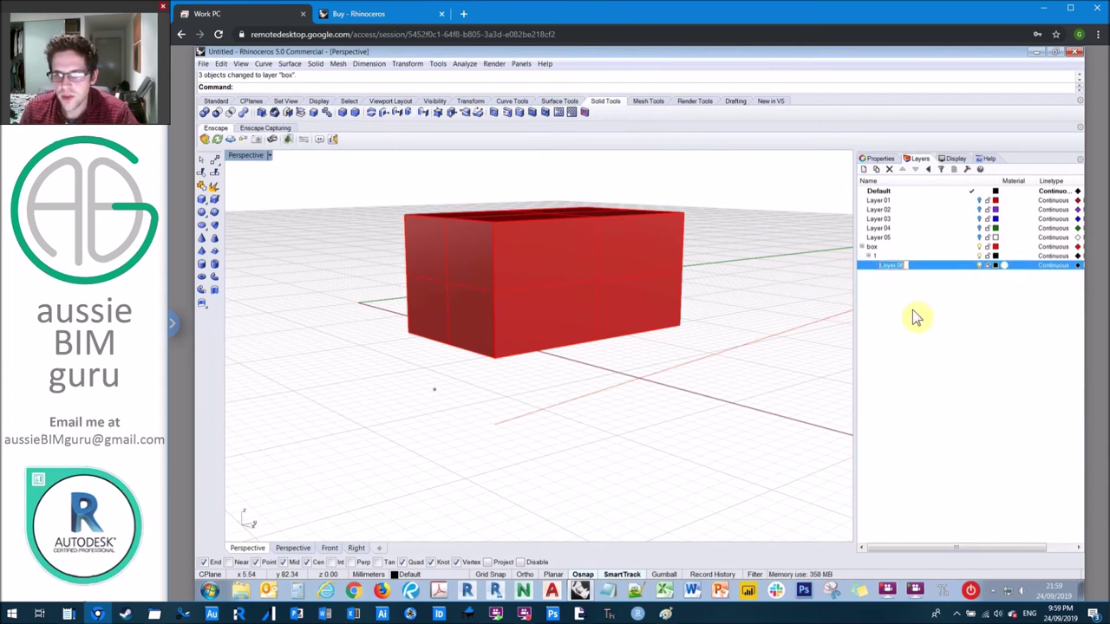
{"action": "type", "text": "2"}
Select the red box and move it onto sublayer 2.
{"action": "right_click", "coordinate": [900, 266]}
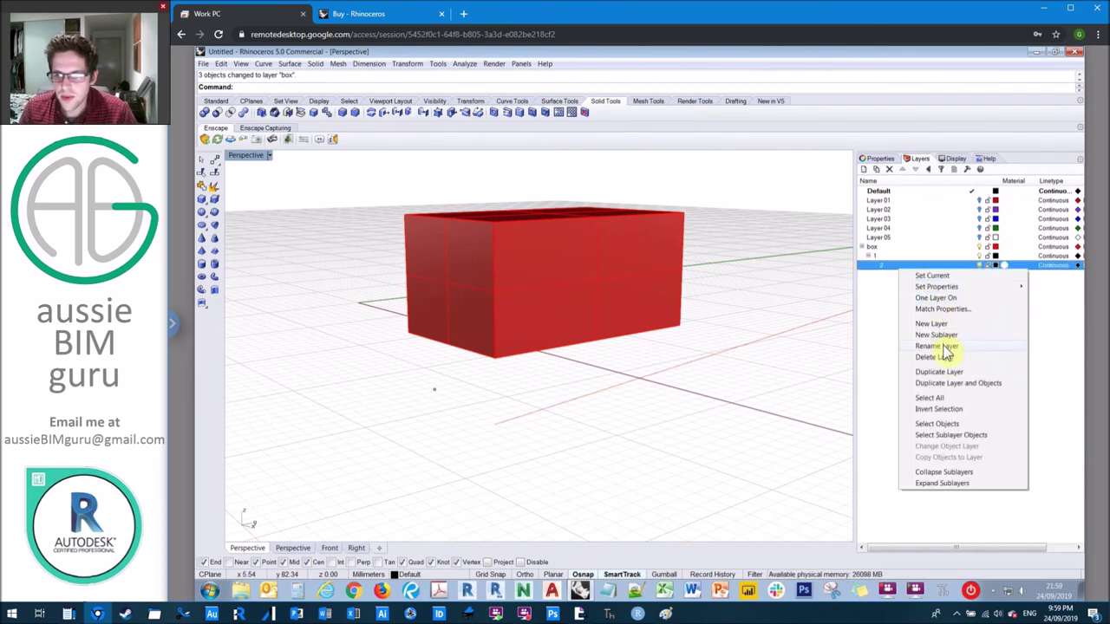
{"action": "left_click", "coordinate": [590, 242]}
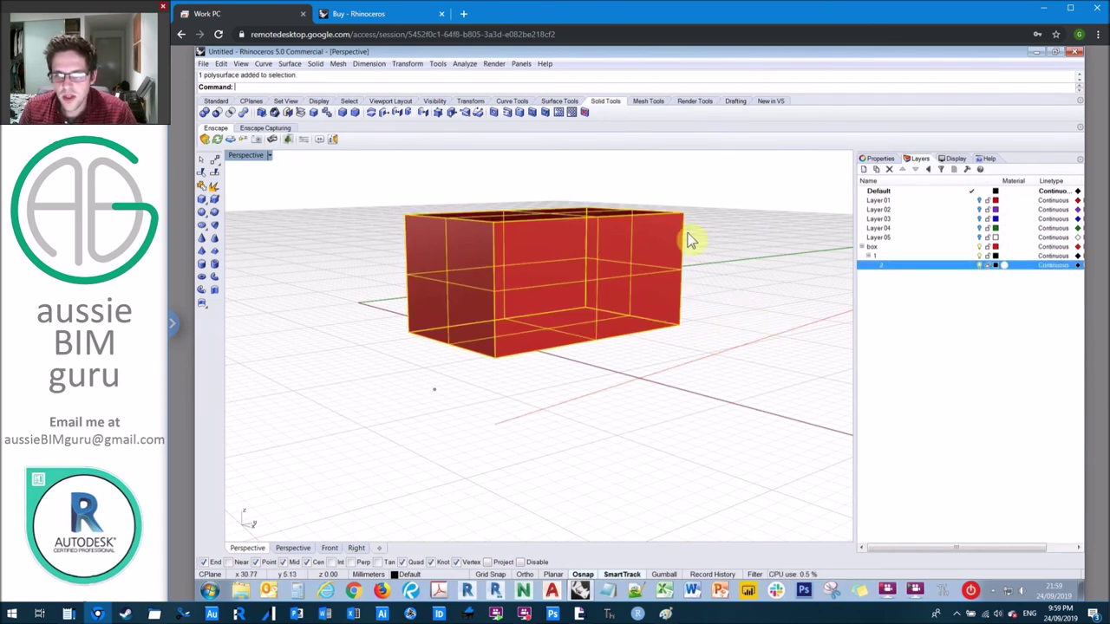
{"action": "right_click", "coordinate": [887, 262]}
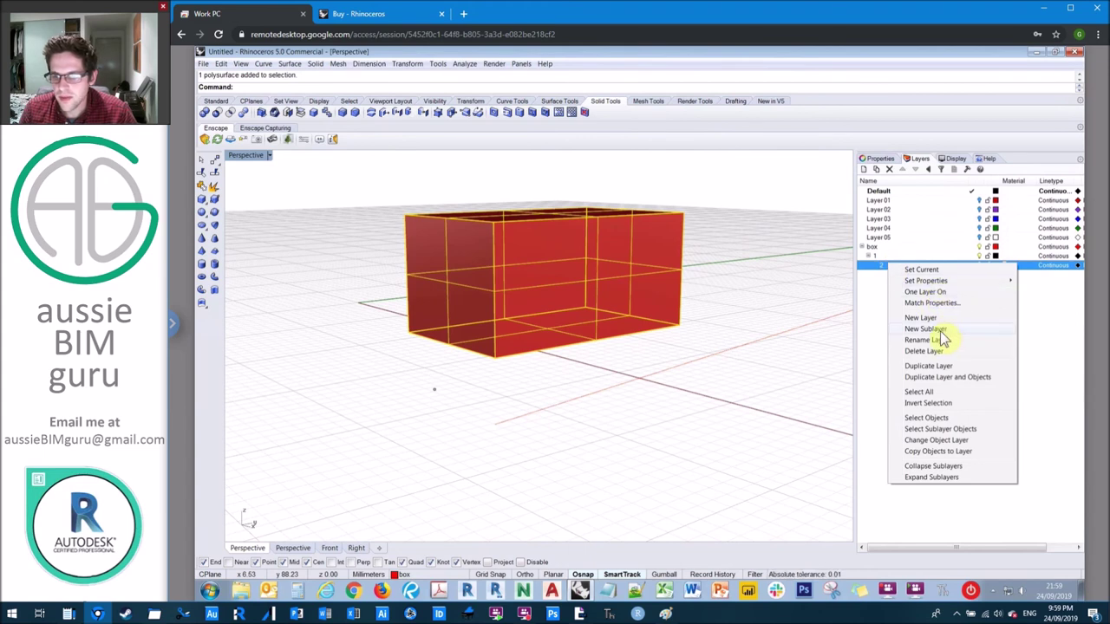
{"action": "left_click", "coordinate": [952, 444]}
Turn the box layer's visibility off and back on, and make box current.
{"action": "left_click", "coordinate": [984, 248]}
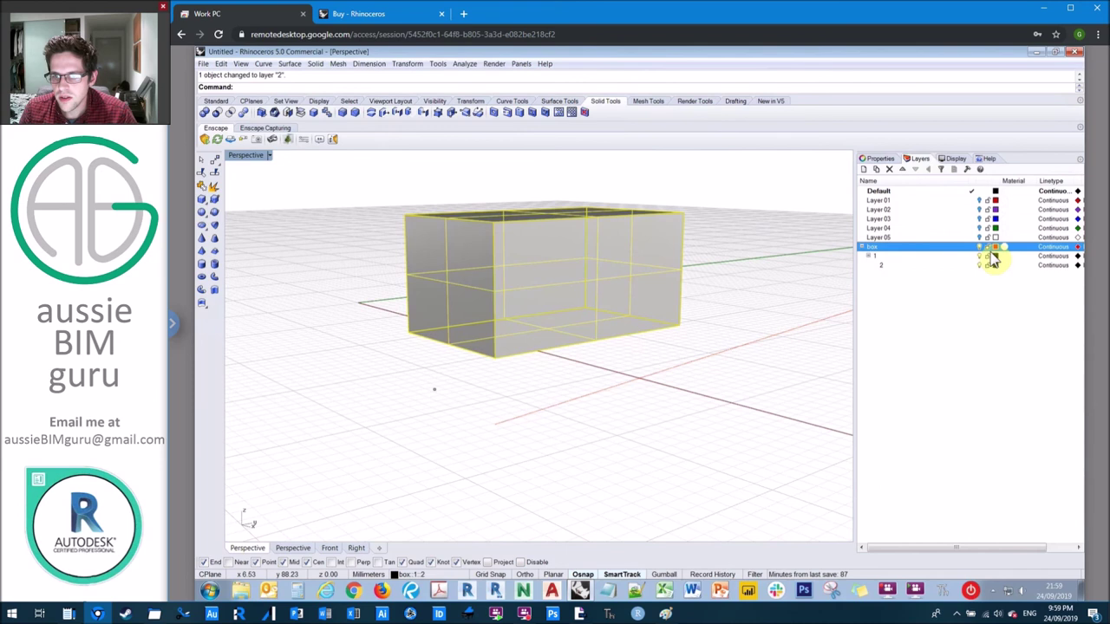
{"action": "left_click", "coordinate": [980, 248]}
{"action": "left_click", "coordinate": [980, 248]}
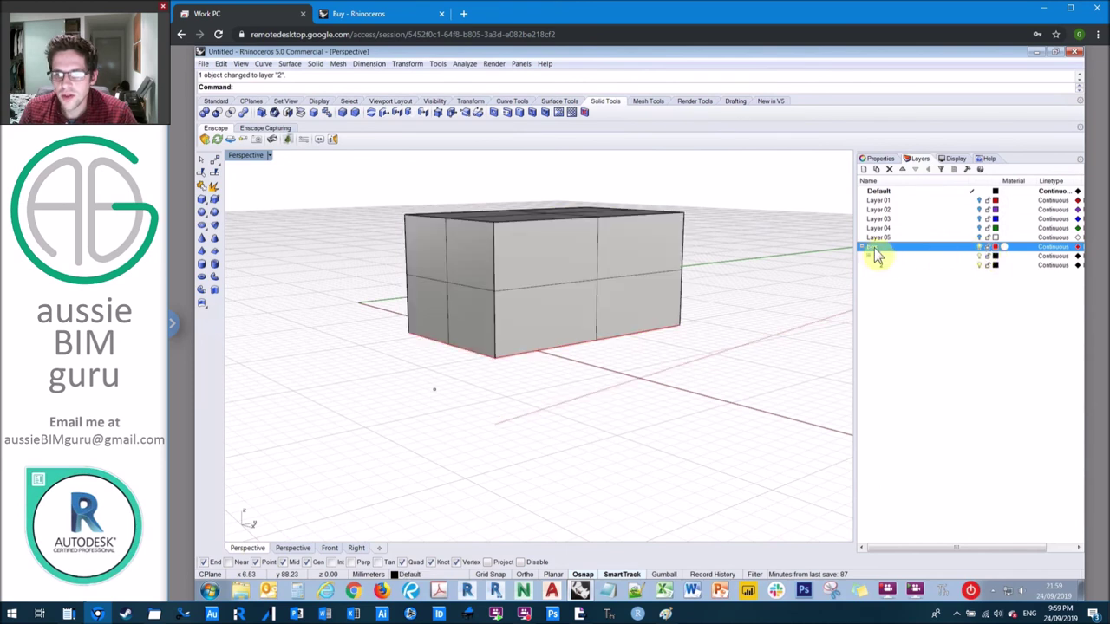
{"action": "left_click", "coordinate": [973, 248]}
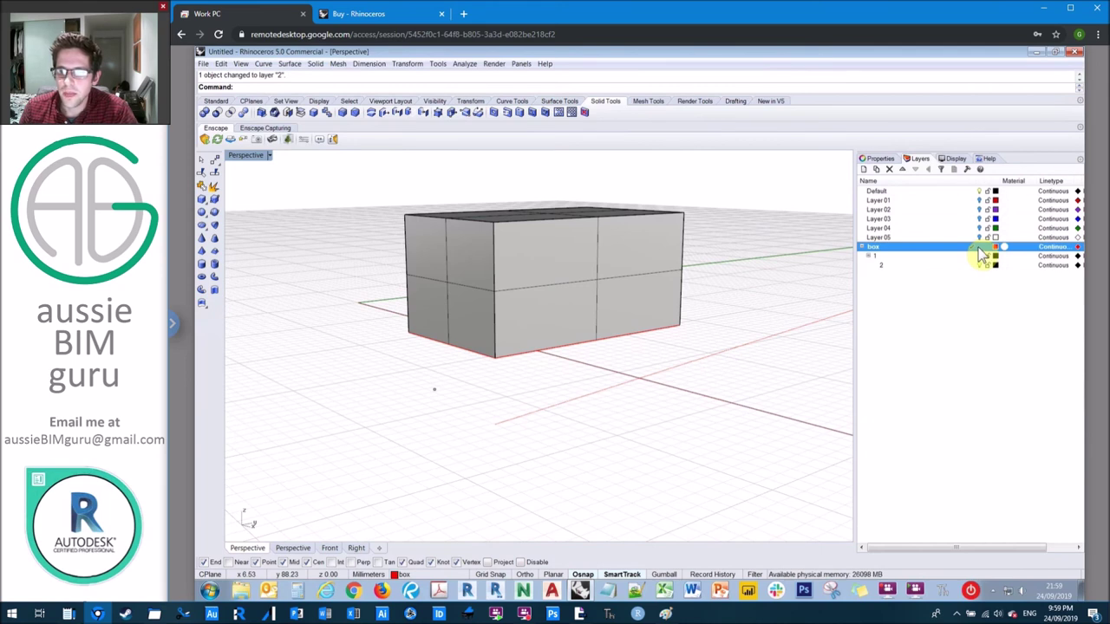
Make sublayers 2 and 1 current in turn, then try locking box and dismiss the warning.
{"action": "left_click", "coordinate": [931, 264]}
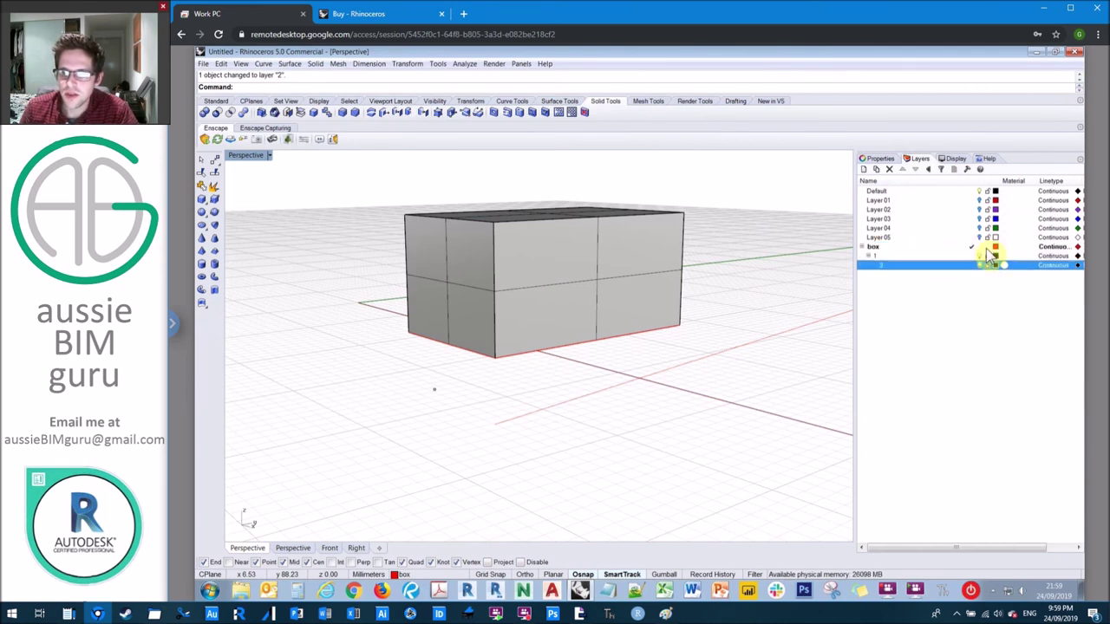
{"action": "double_click", "coordinate": [893, 265]}
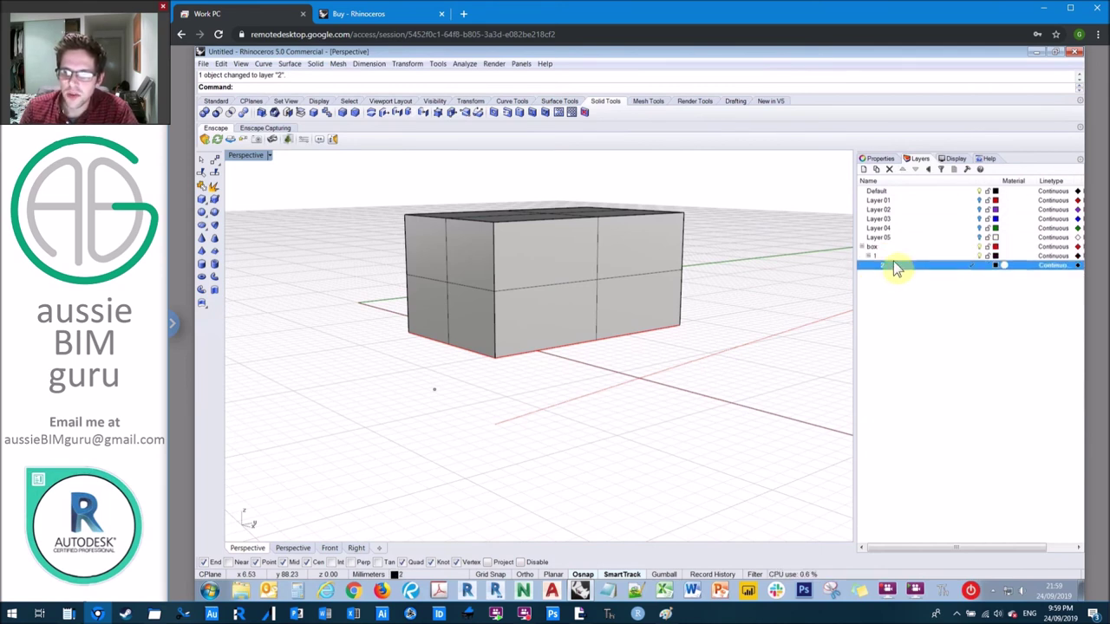
{"action": "double_click", "coordinate": [893, 257]}
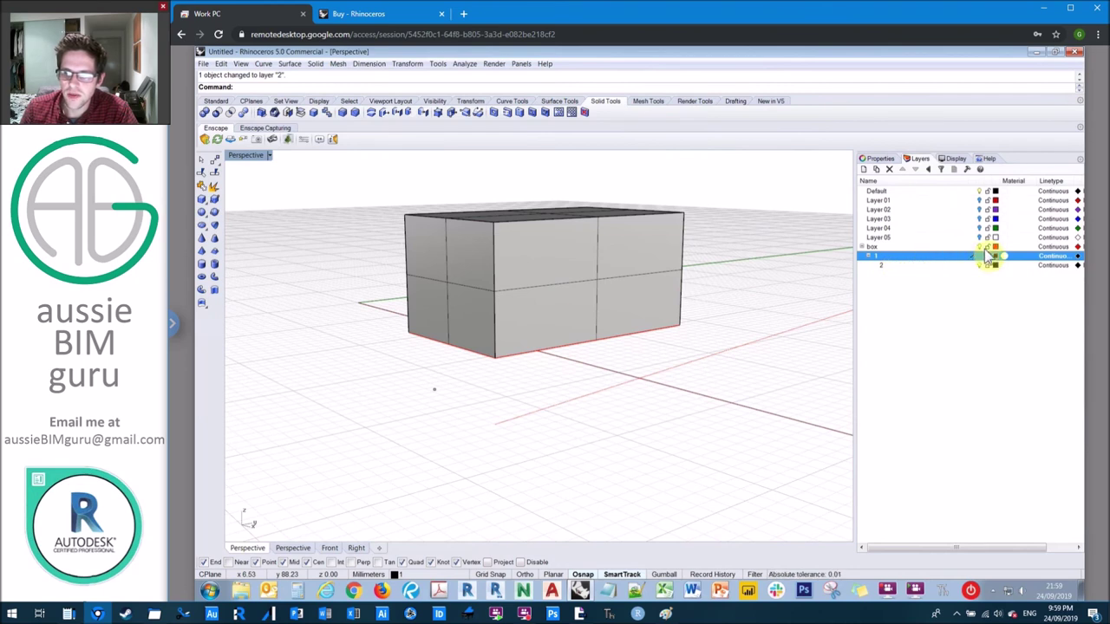
{"action": "left_click", "coordinate": [987, 248]}
{"action": "left_click", "coordinate": [705, 345]}
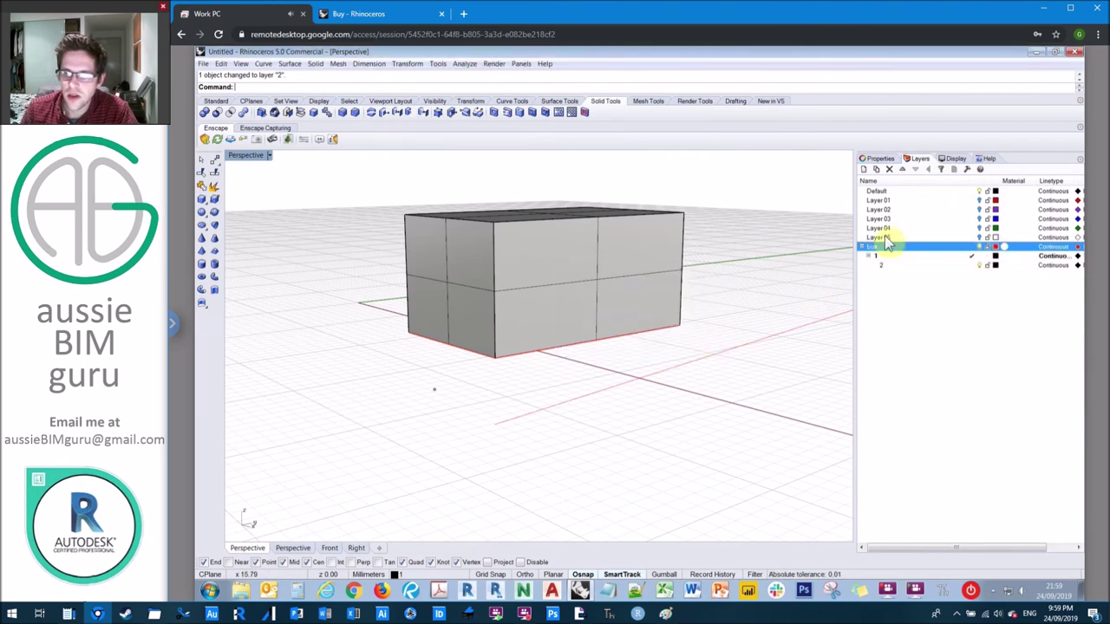
Make Layer 05 current, toggle the box layer's visibility, and bring up the Visibility toolbar.
{"action": "double_click", "coordinate": [880, 238]}
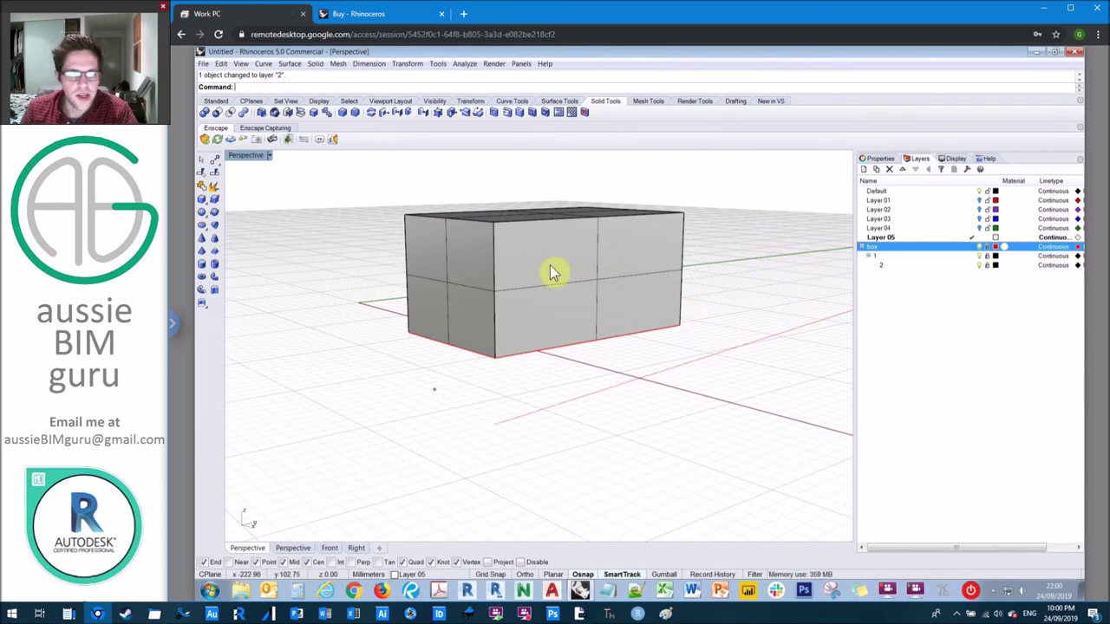
{"action": "left_click", "coordinate": [978, 247]}
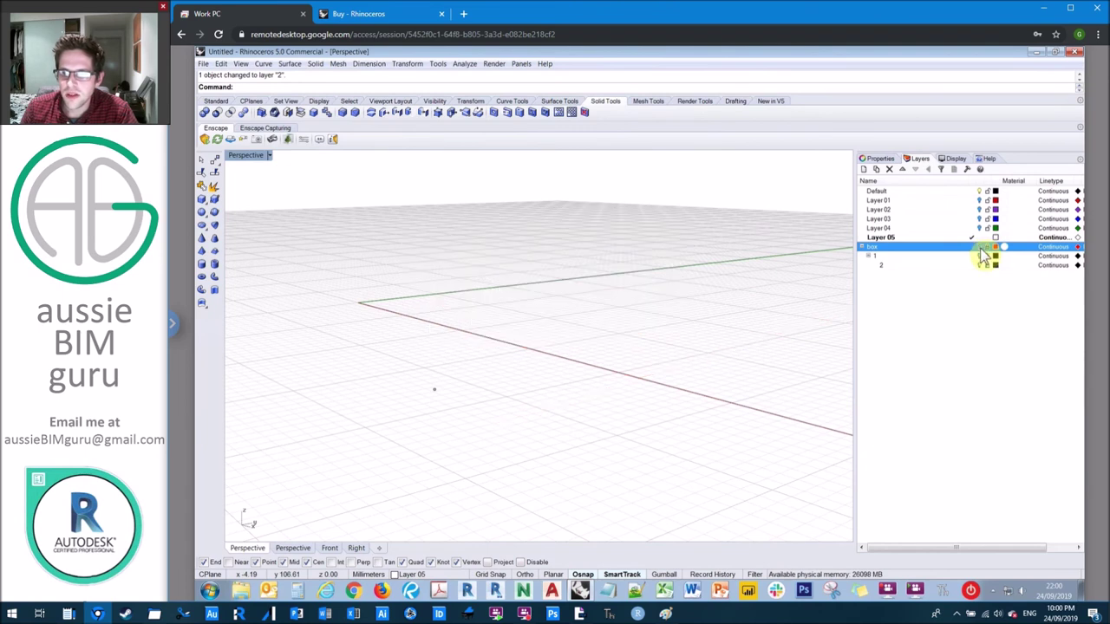
{"action": "left_click", "coordinate": [978, 248]}
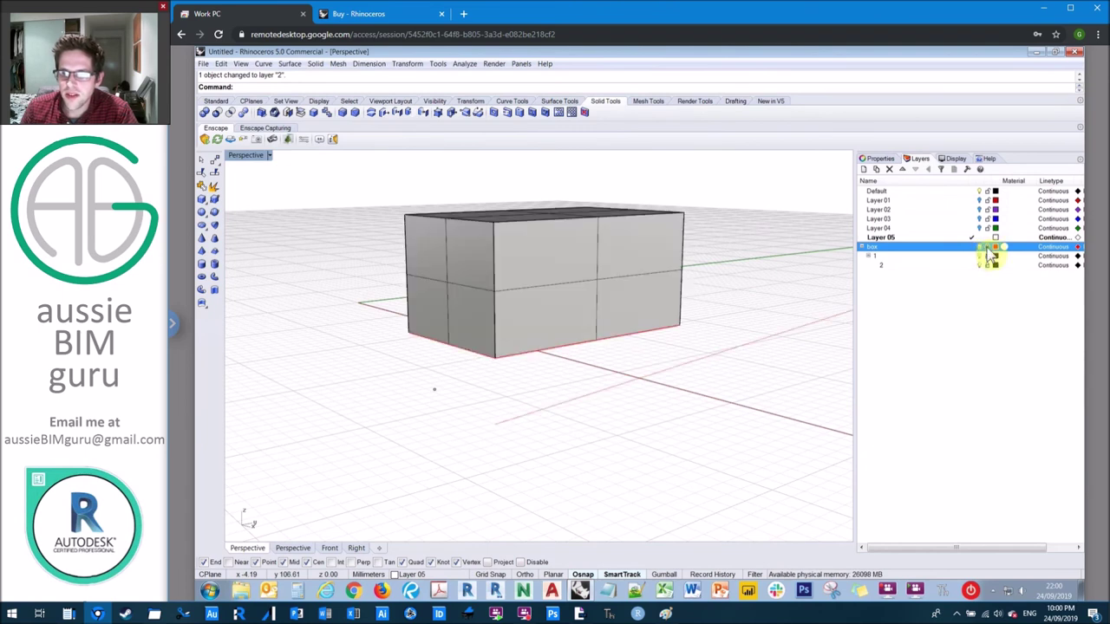
{"action": "left_click", "coordinate": [319, 101]}
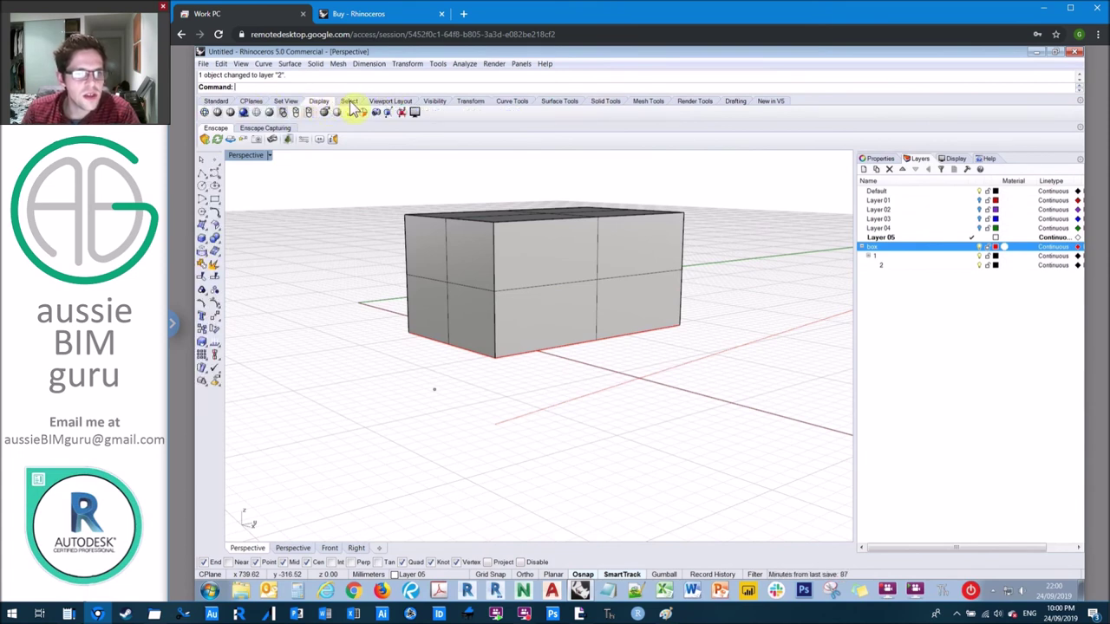
{"action": "left_click", "coordinate": [435, 101]}
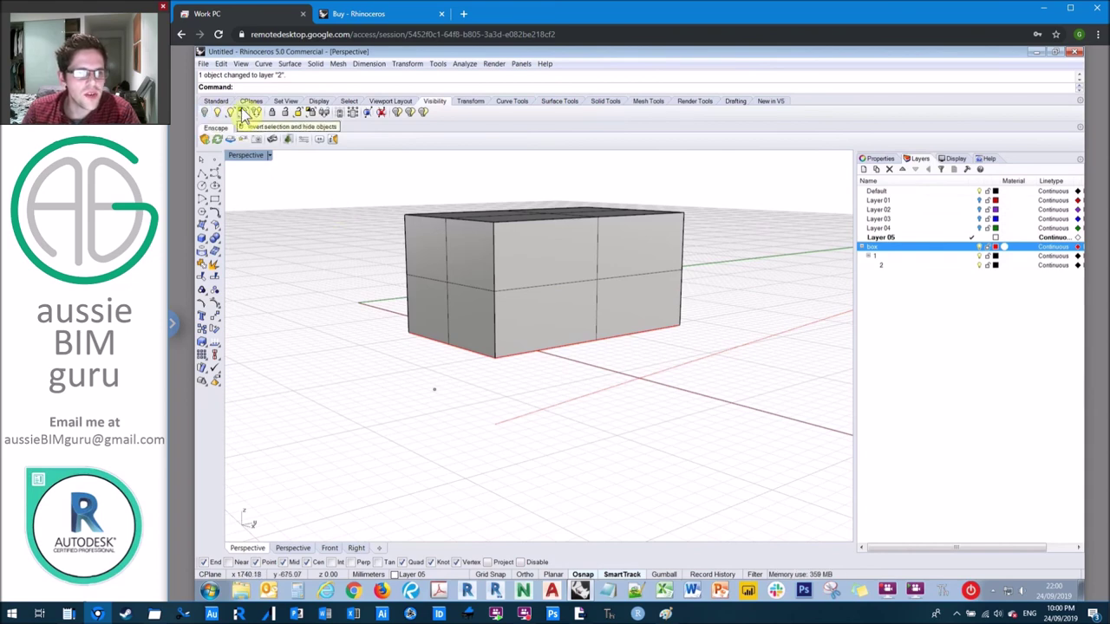
{"action": "right_click_drag", "start_coordinate": [372, 237], "coordinate": [659, 301]}
{"action": "scroll", "coordinate": [659, 301], "scroll_direction": "up", "scroll_amount": 2}
Paste a copy of the box and drag it off to the left.
{"action": "left_click", "coordinate": [669, 314]}
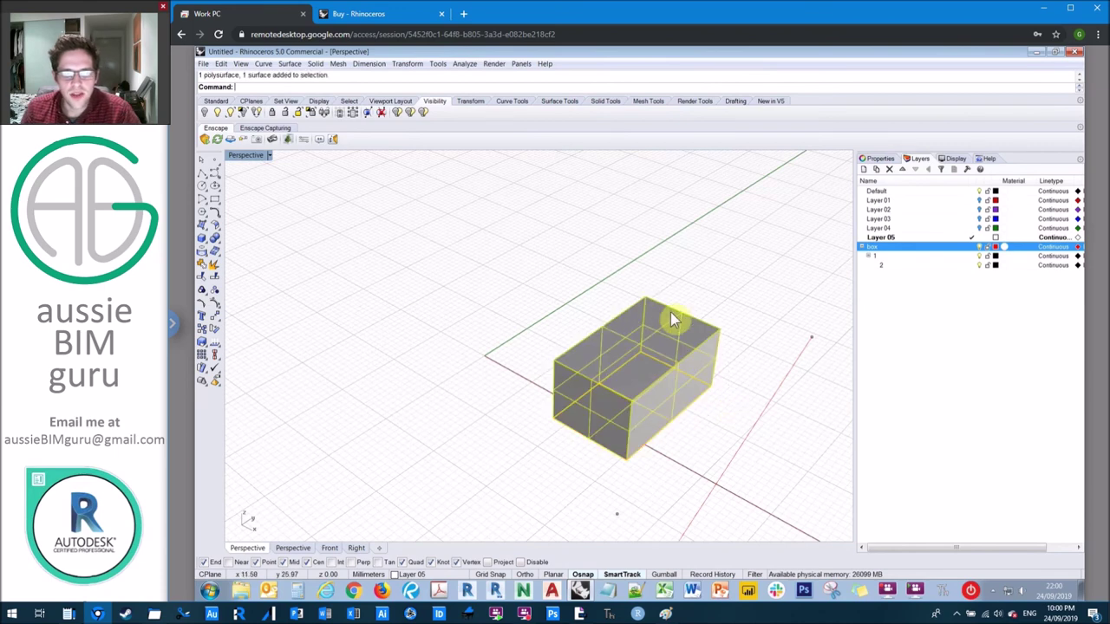
{"action": "key", "text": "ctrl+v"}
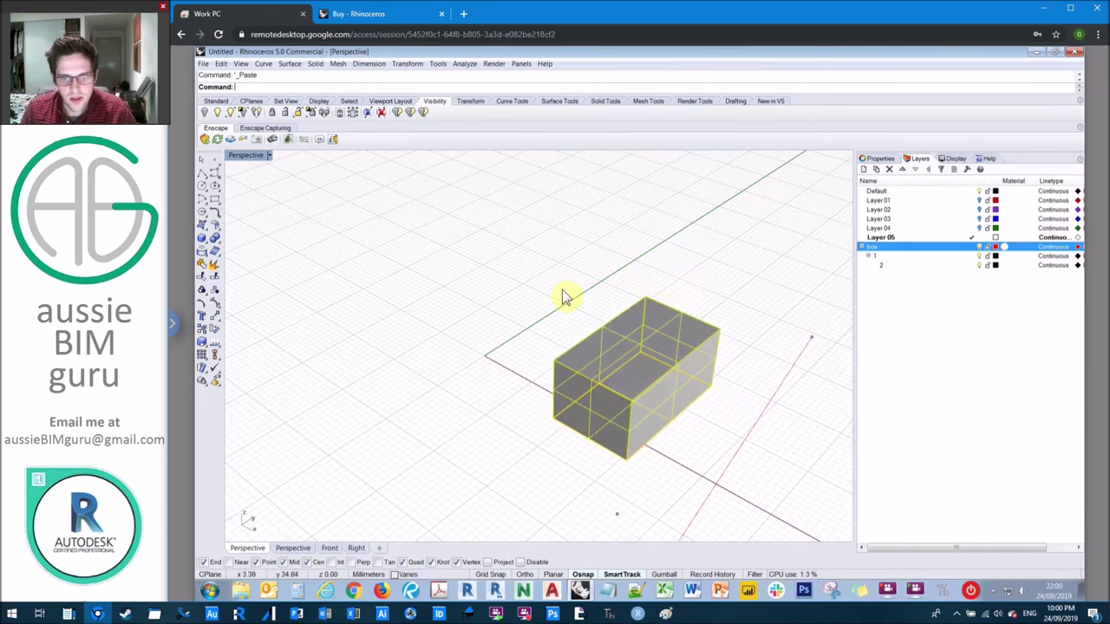
{"action": "left_click", "coordinate": [614, 366]}
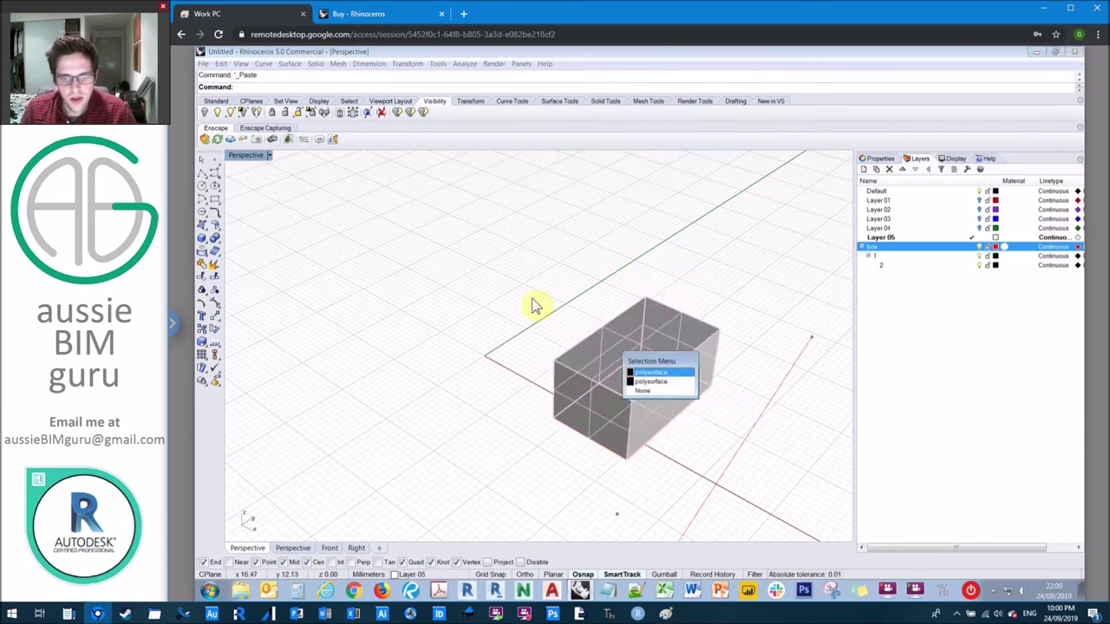
{"action": "key", "text": "Escape"}
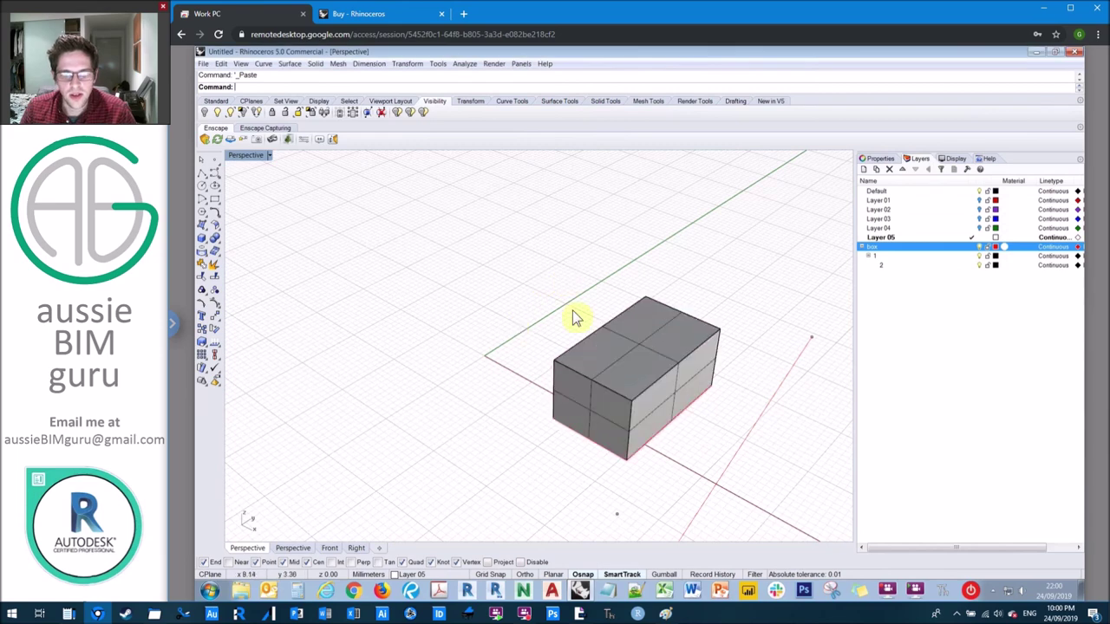
{"action": "left_click", "coordinate": [627, 338]}
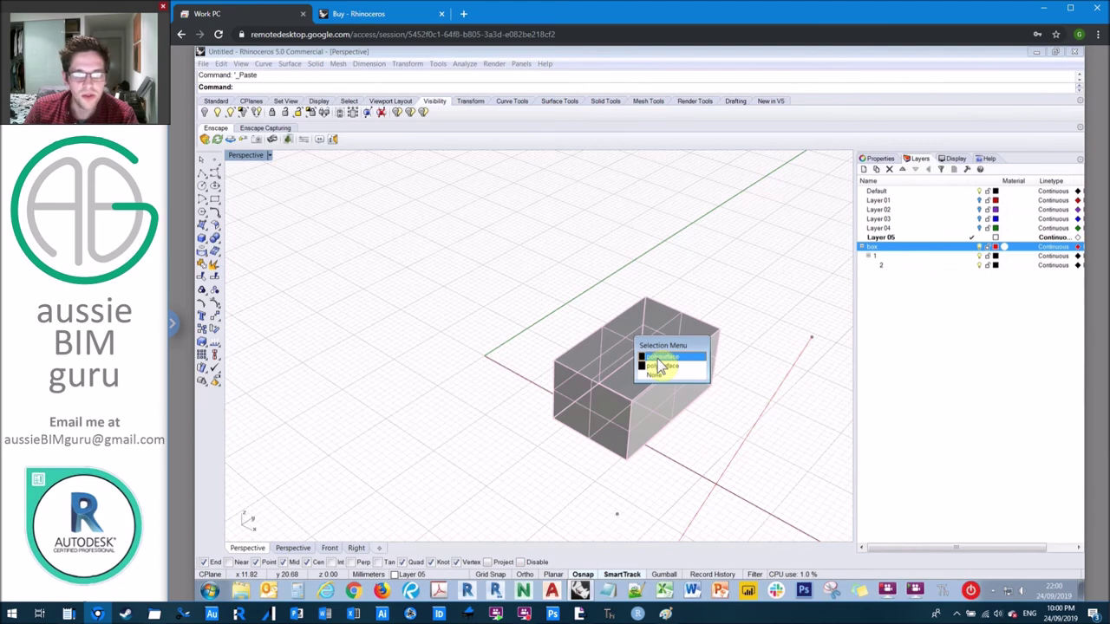
{"action": "left_click", "coordinate": [657, 359]}
{"action": "left_click_drag", "start_coordinate": [622, 364], "coordinate": [471, 333]}
Paste a second copy and drag it behind the original box.
{"action": "left_click", "coordinate": [601, 363]}
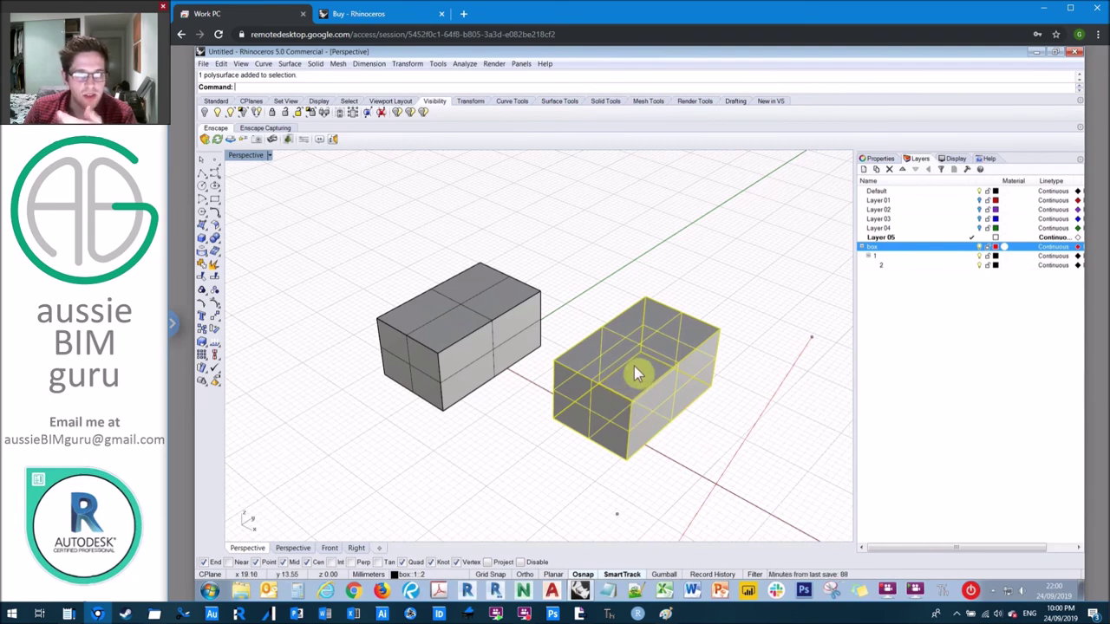
{"action": "key", "text": "ctrl+v"}
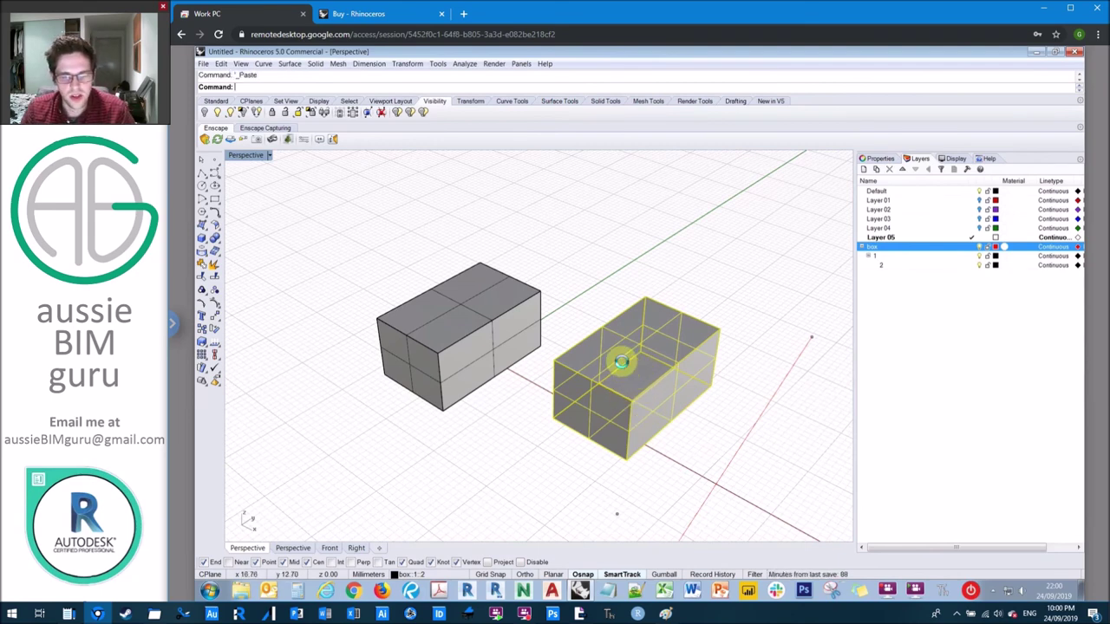
{"action": "left_click", "coordinate": [634, 367]}
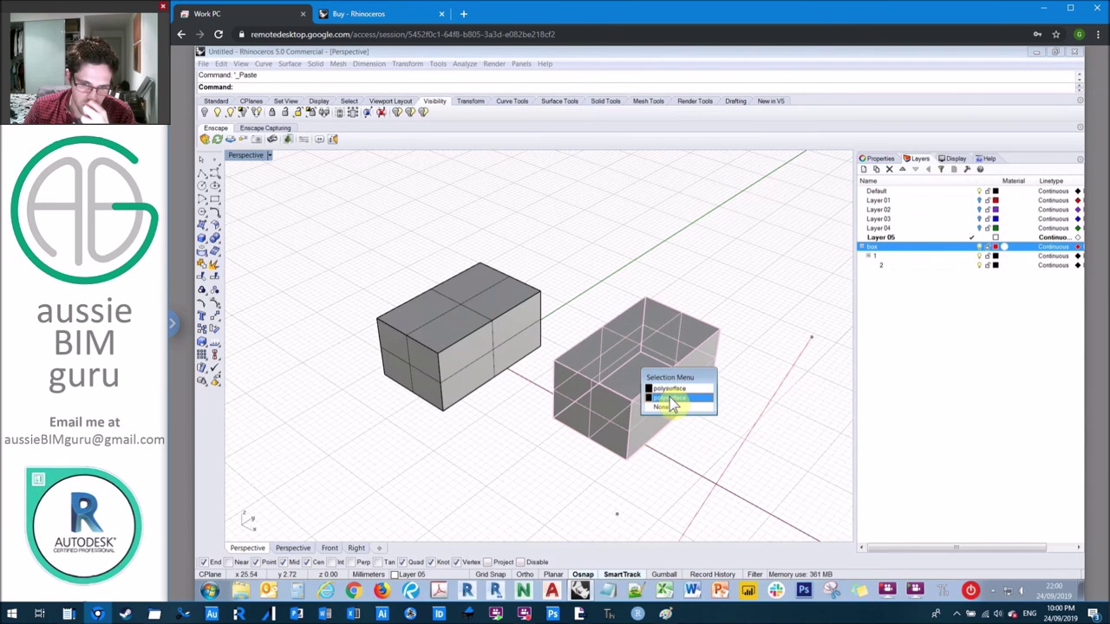
{"action": "left_click", "coordinate": [670, 402]}
{"action": "left_click_drag", "start_coordinate": [637, 371], "coordinate": [691, 315]}
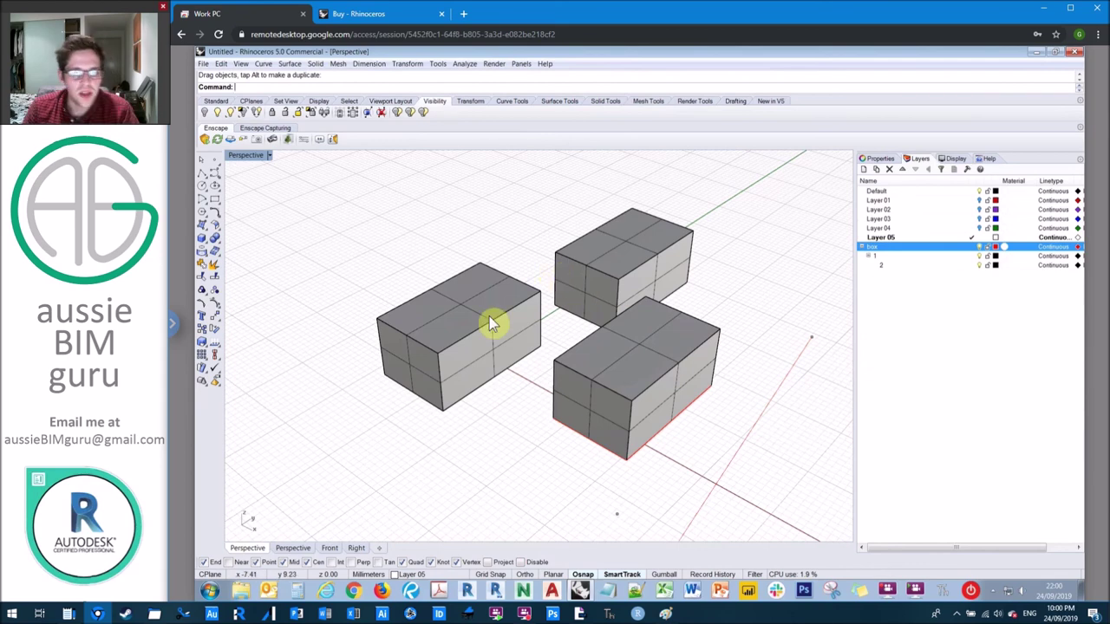
{"action": "left_click", "coordinate": [461, 373]}
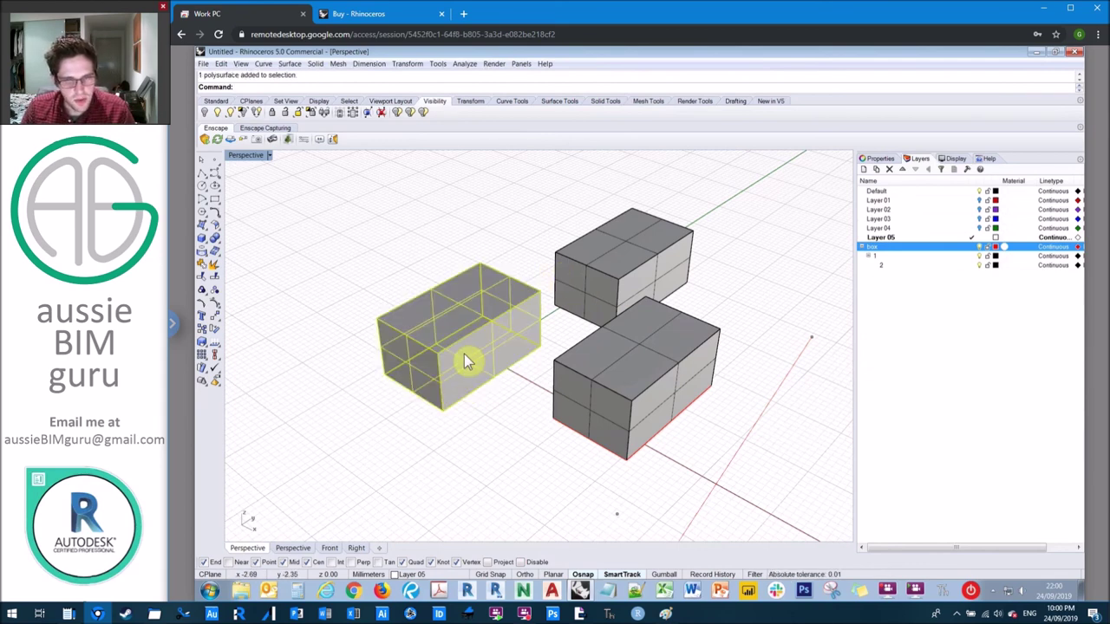
{"action": "key", "text": "Escape"}
{"action": "left_click", "coordinate": [438, 377]}
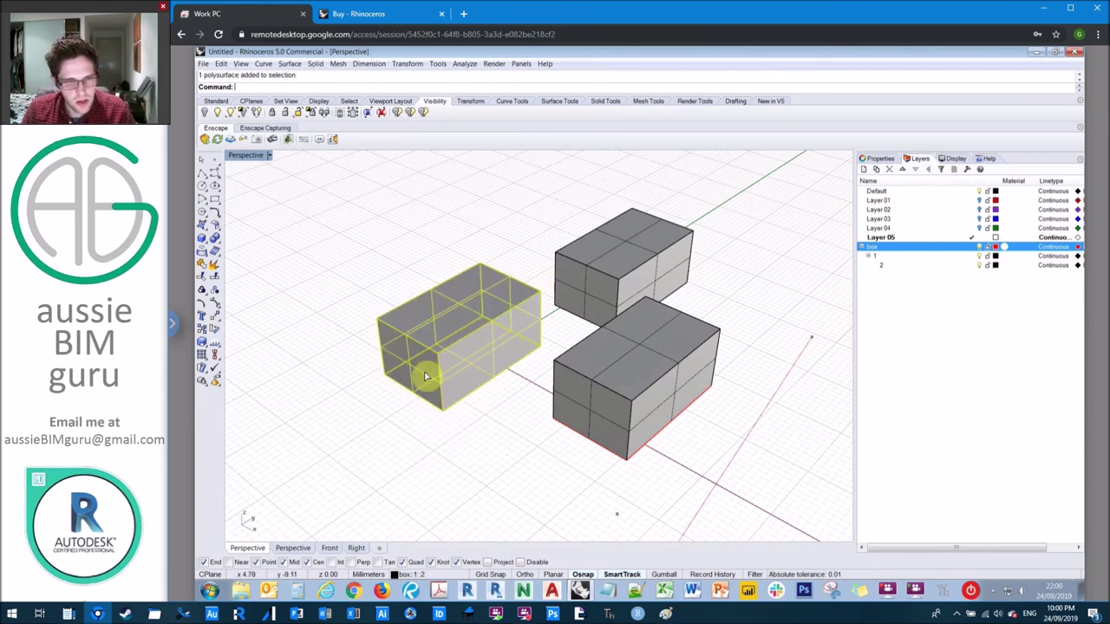
{"action": "left_click_drag", "start_coordinate": [426, 376], "coordinate": [416, 515]}
{"action": "key", "text": "Escape"}
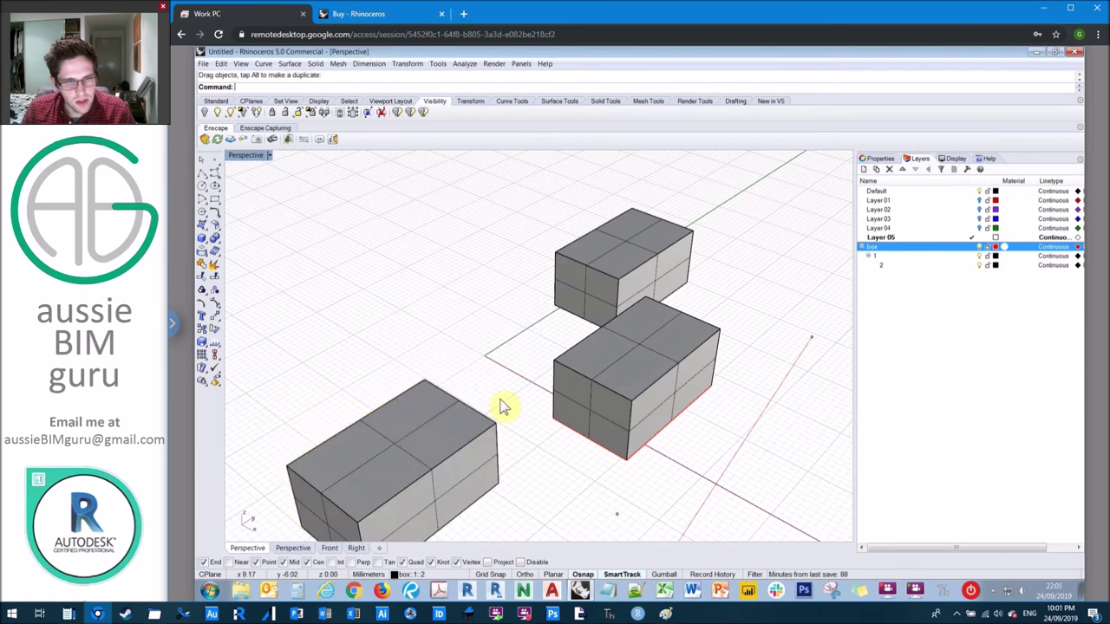
{"action": "key", "text": "ctrl+z"}
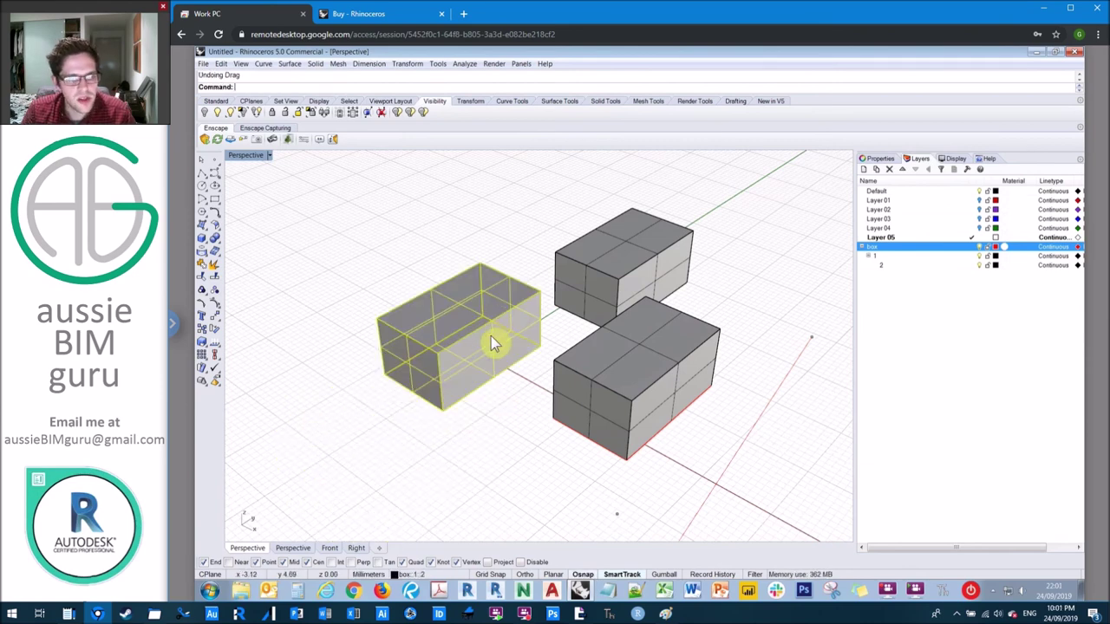
{"action": "left_click", "coordinate": [364, 416]}
{"action": "left_click", "coordinate": [460, 350]}
{"action": "left_click_drag", "start_coordinate": [460, 350], "coordinate": [327, 460]}
{"action": "left_click", "coordinate": [381, 407]}
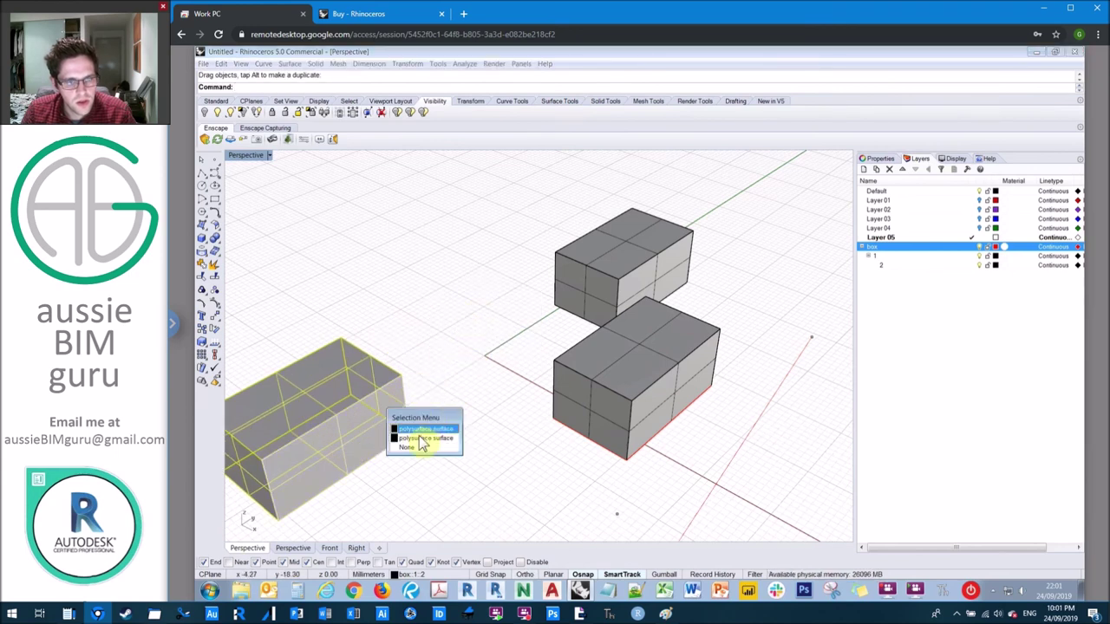
{"action": "left_click", "coordinate": [425, 437]}
{"action": "key", "text": "ctrl+z"}
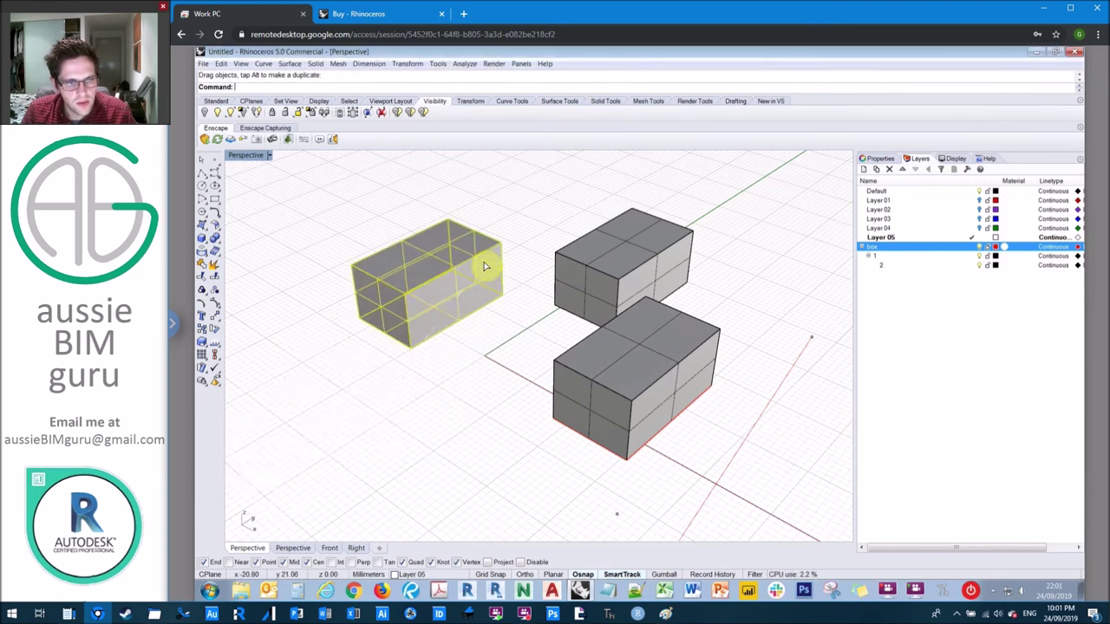
{"action": "left_click", "coordinate": [448, 355]}
{"action": "key", "text": "ctrl+y"}
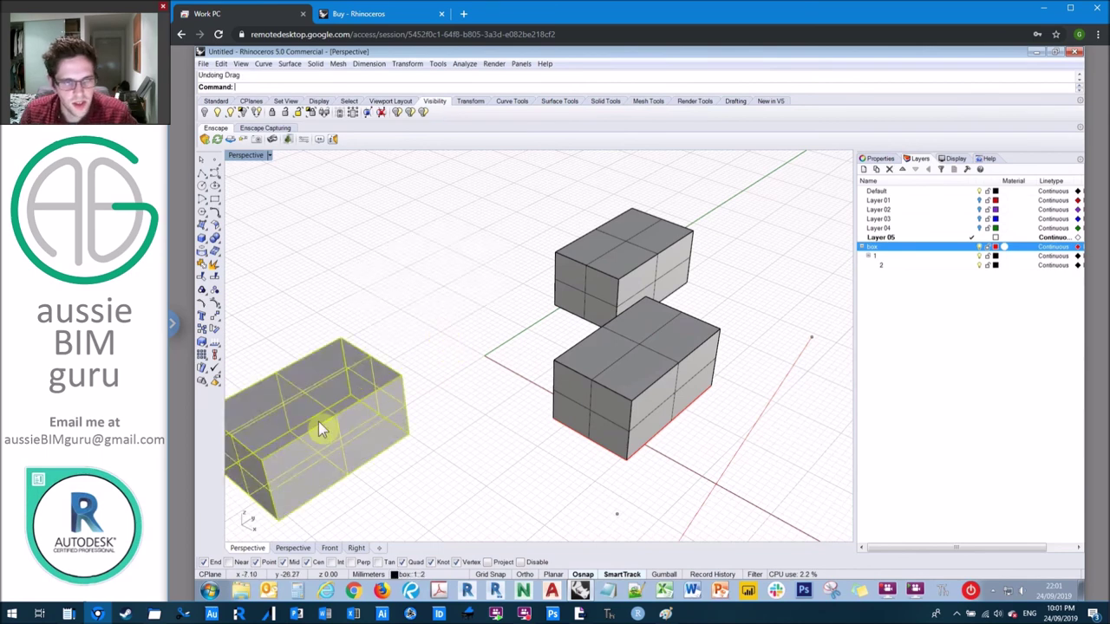
{"action": "left_click_drag", "start_coordinate": [321, 425], "coordinate": [451, 342]}
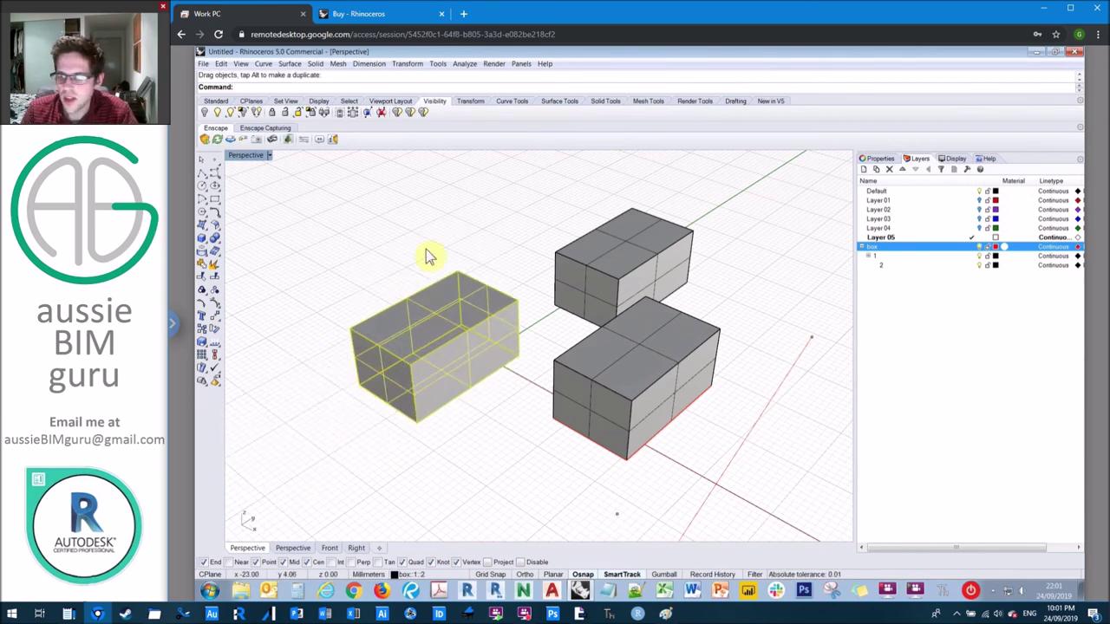
{"action": "key", "text": "Escape"}
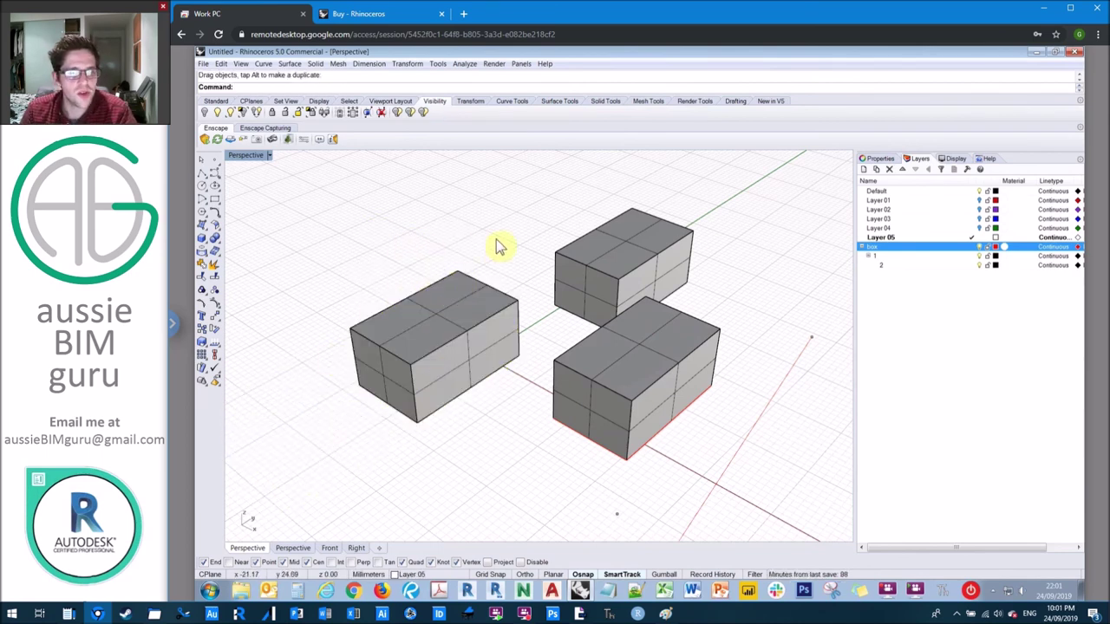
Hide the left and upper boxes with the Hide button, then show them again.
{"action": "left_click", "coordinate": [447, 351]}
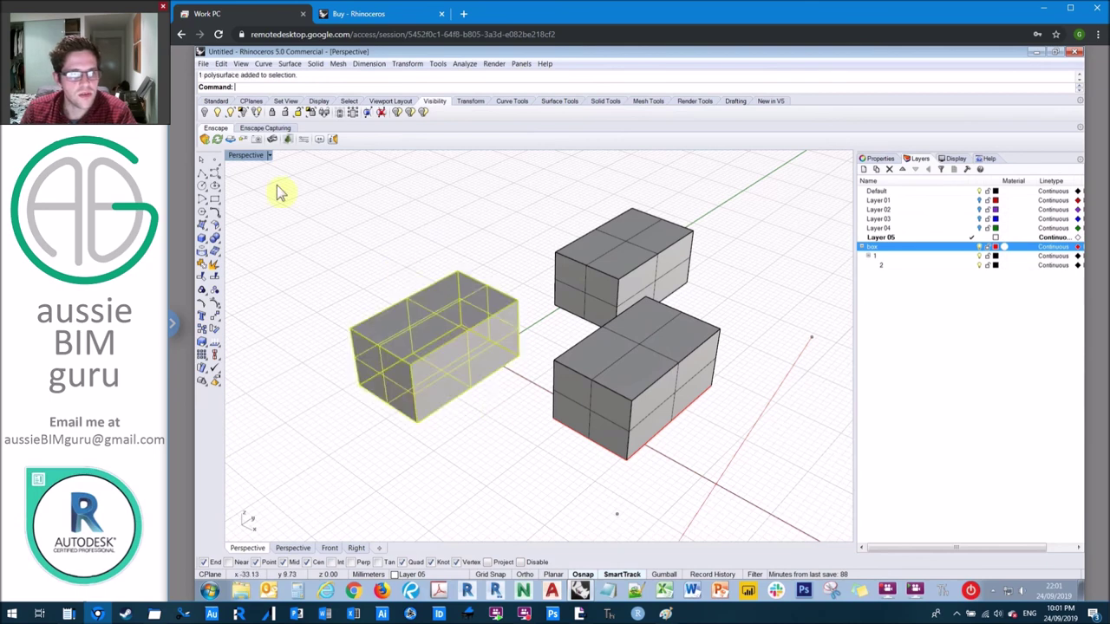
{"action": "left_click", "coordinate": [205, 114]}
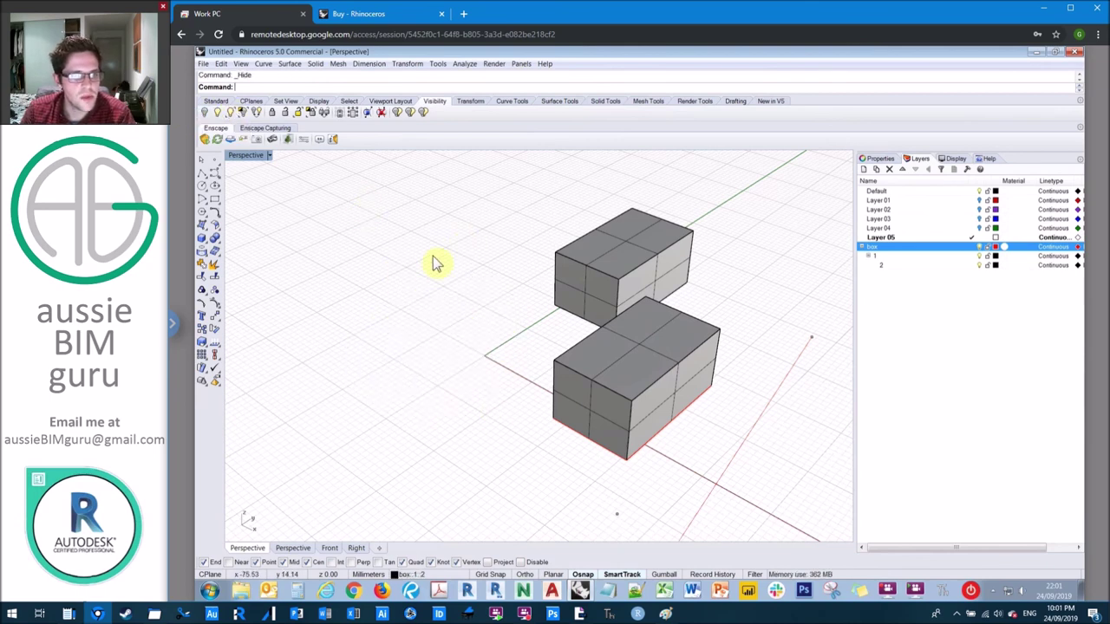
{"action": "left_click", "coordinate": [559, 280]}
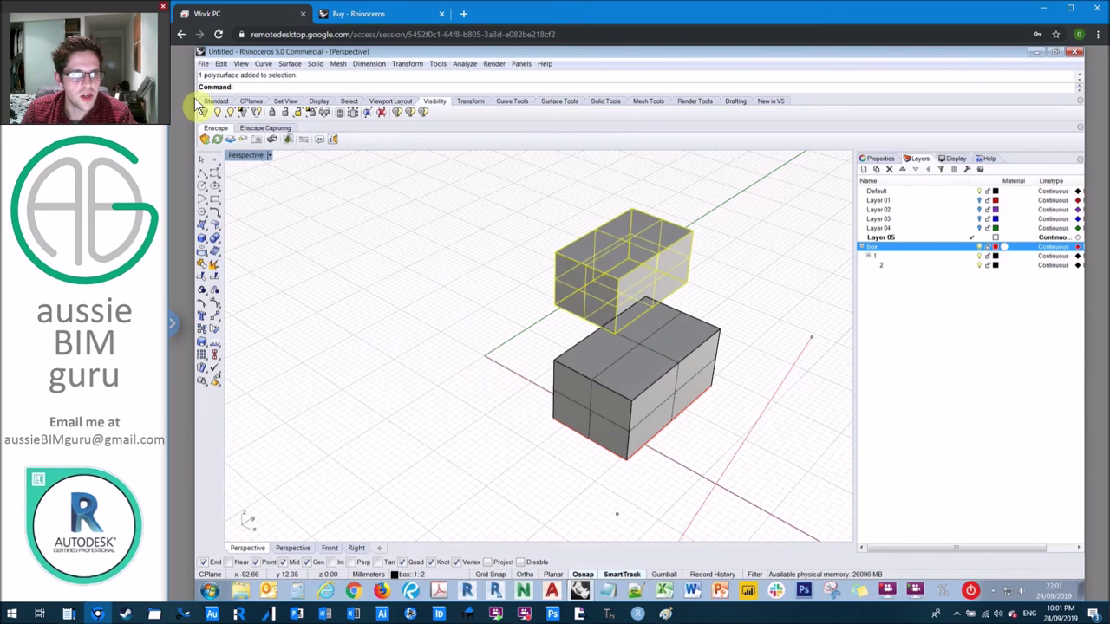
{"action": "left_click", "coordinate": [205, 115]}
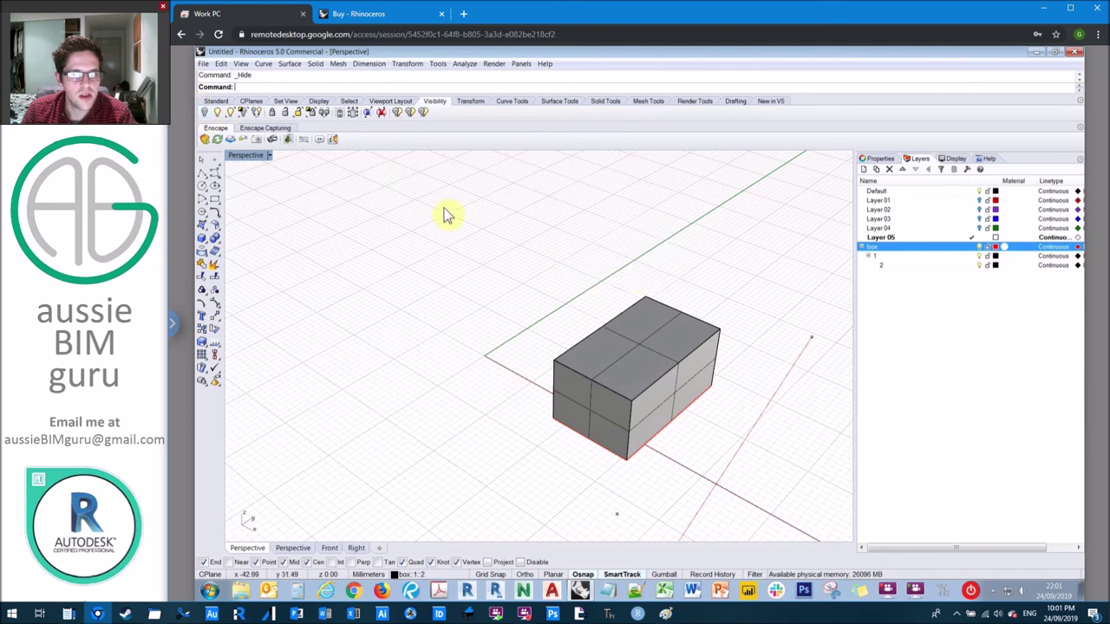
{"action": "right_click", "coordinate": [207, 115]}
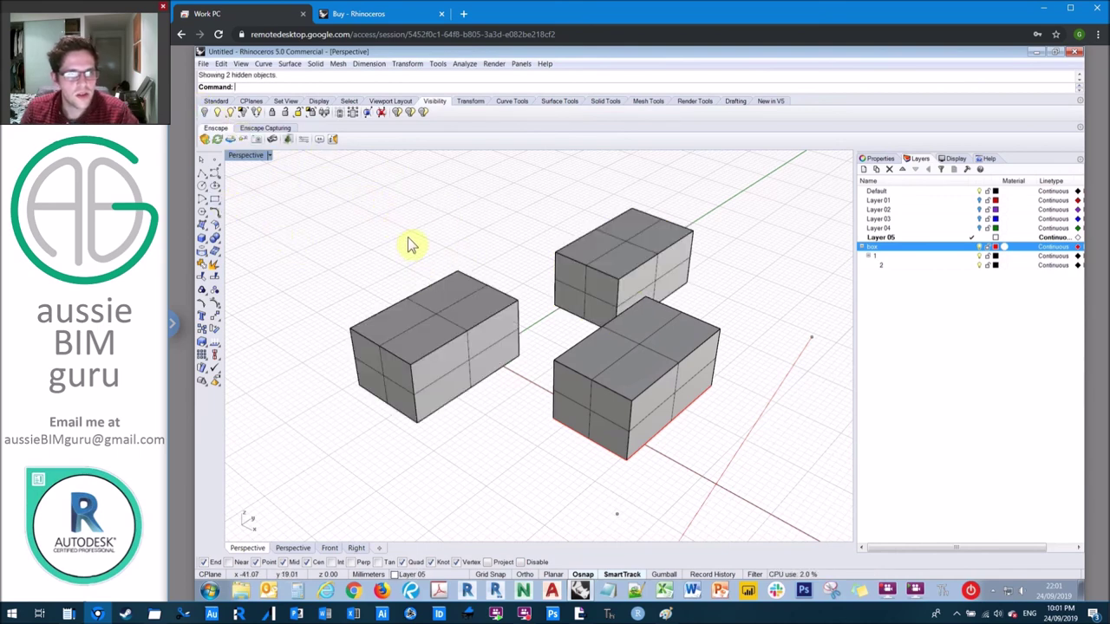
{"action": "key", "text": "ctrl+z"}
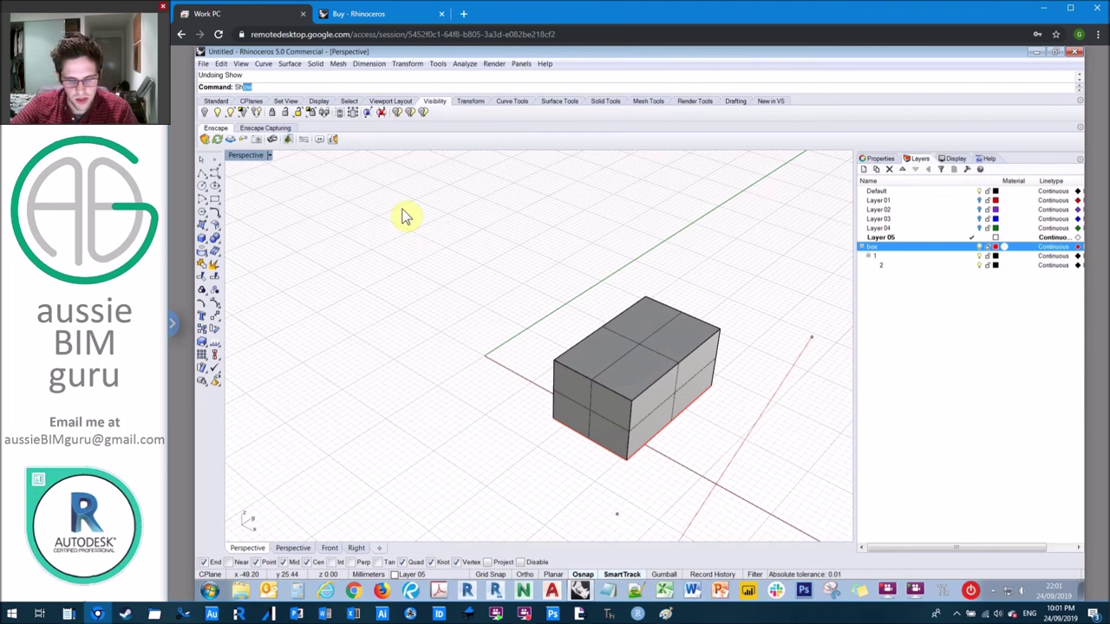
{"action": "key", "text": "Return"}
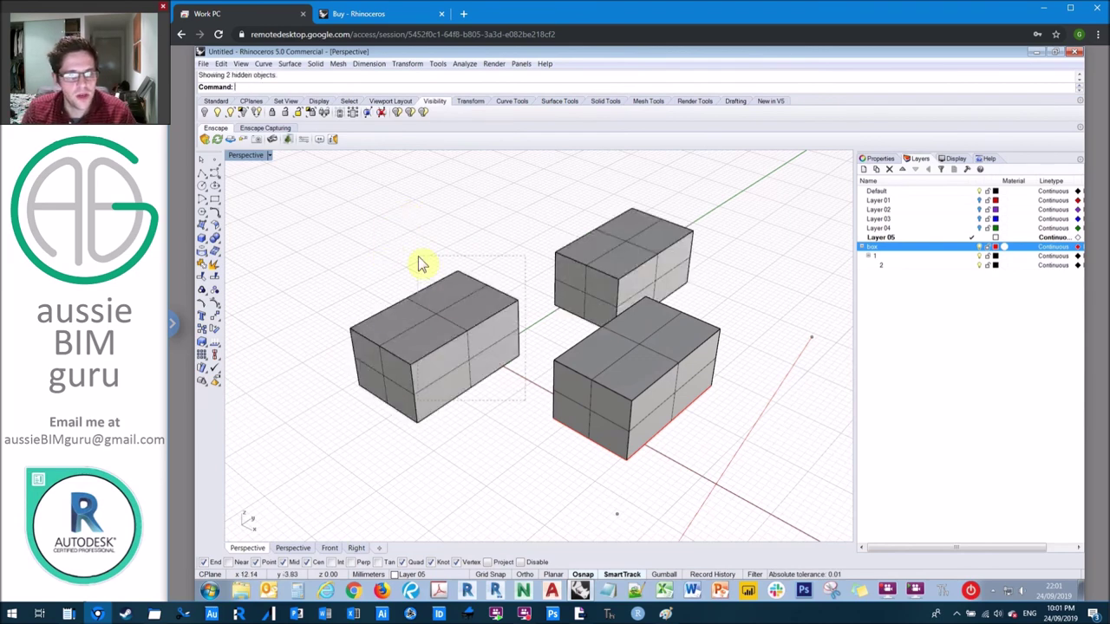
Hide the left box with the Hide command, show it again, and lock it.
{"action": "left_click", "coordinate": [420, 260]}
{"action": "type", "text": "H"}
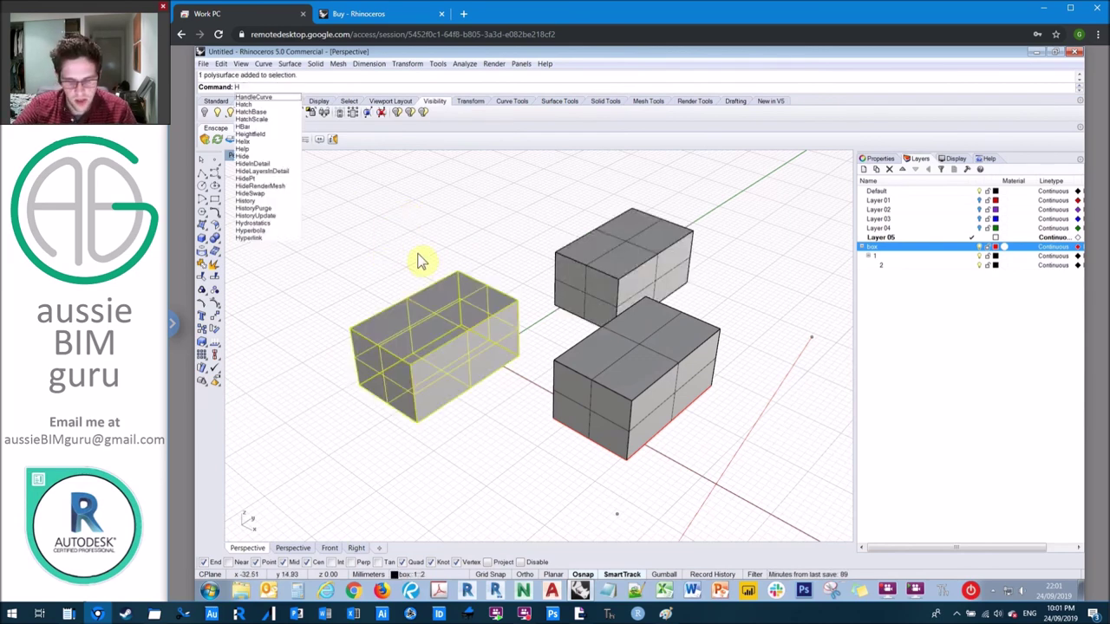
{"action": "type", "text": "ide"}
{"action": "key", "text": "Return"}
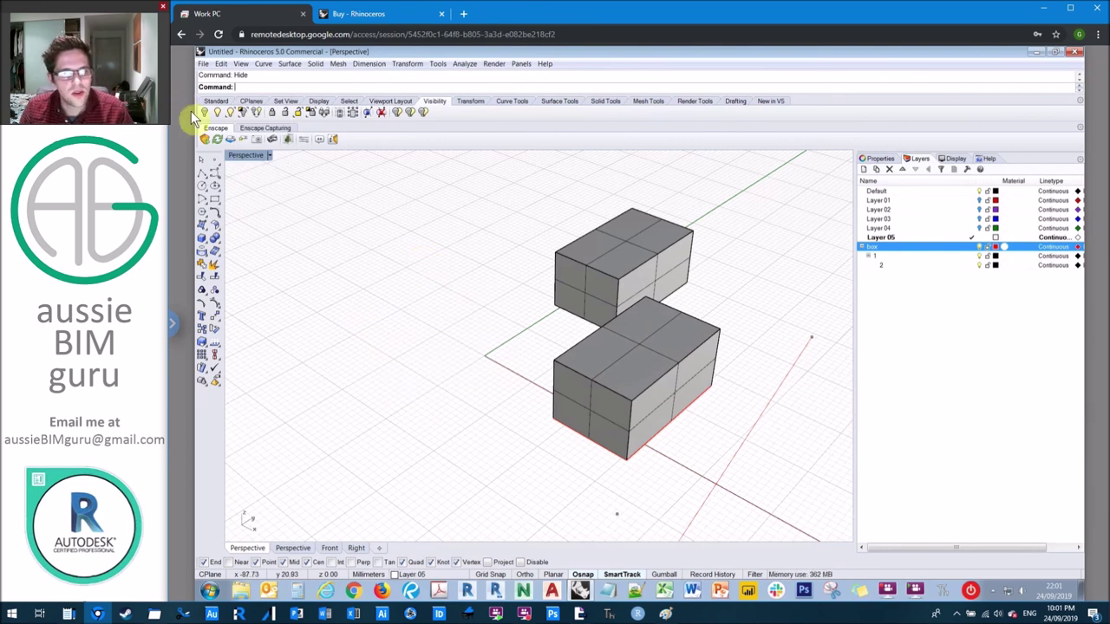
{"action": "left_click", "coordinate": [205, 113]}
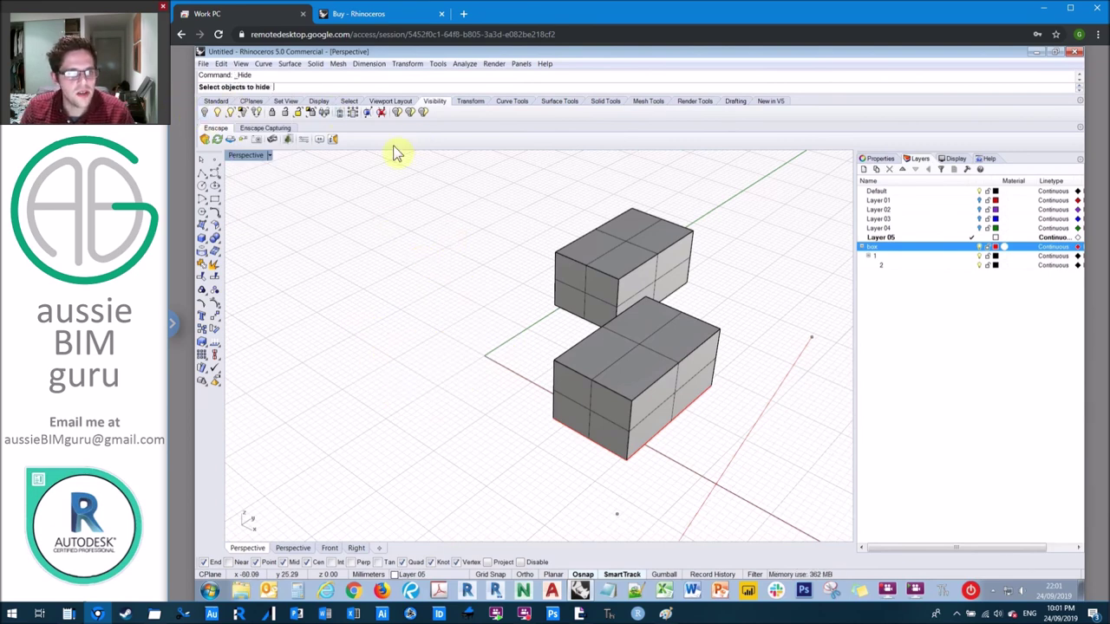
{"action": "left_click", "coordinate": [215, 113]}
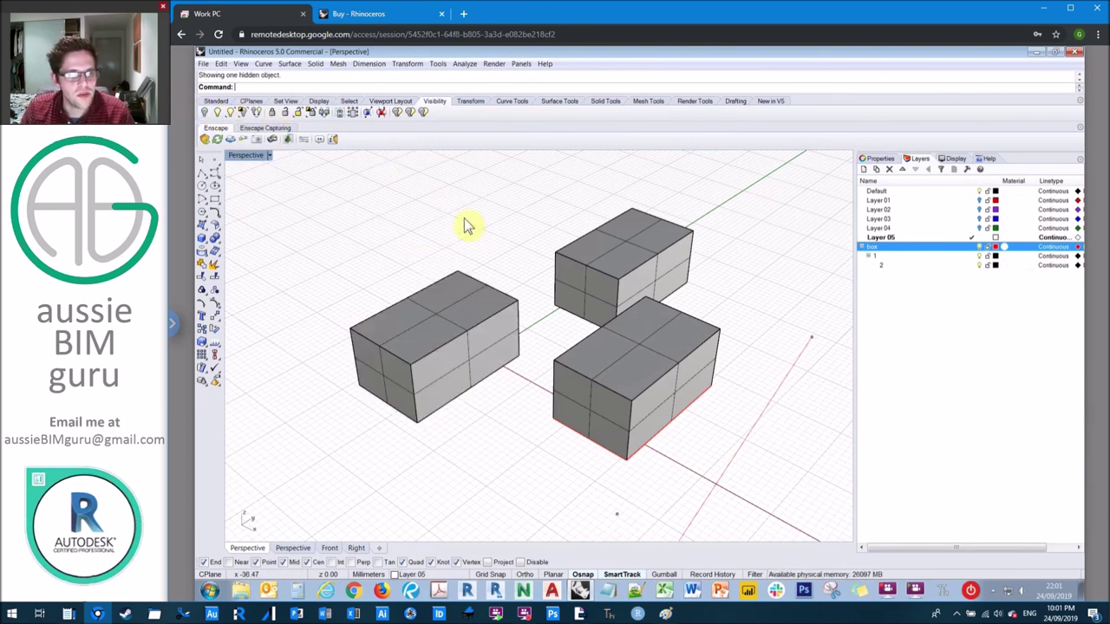
{"action": "left_click", "coordinate": [441, 349]}
{"action": "left_click", "coordinate": [271, 114]}
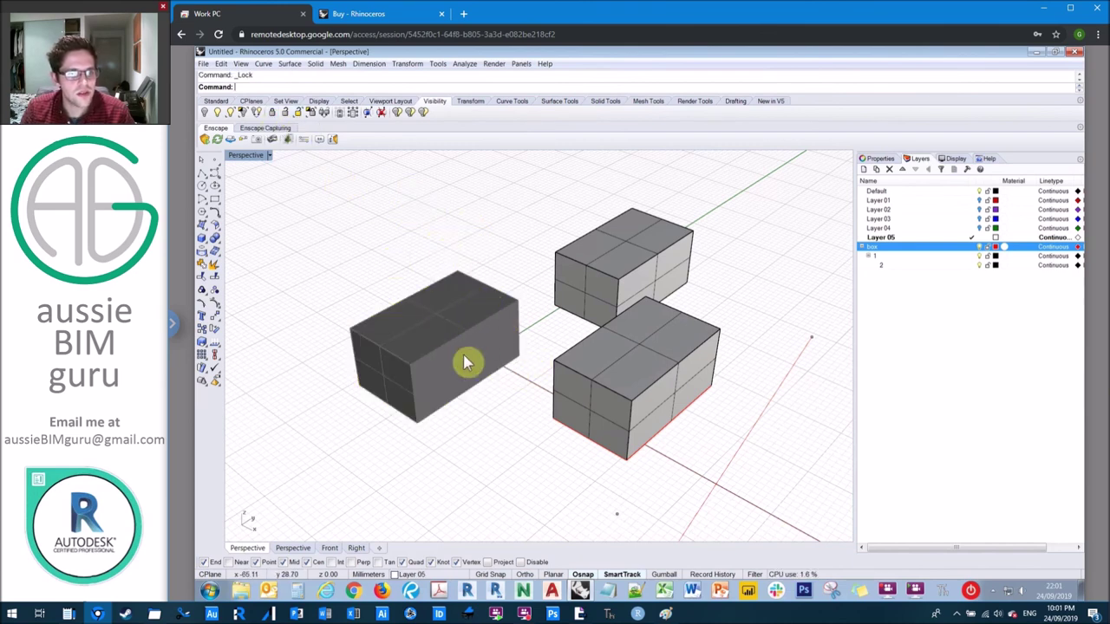
Unlock the left box, hide it, show it again, and switch to the slides.
{"action": "left_click", "coordinate": [286, 114]}
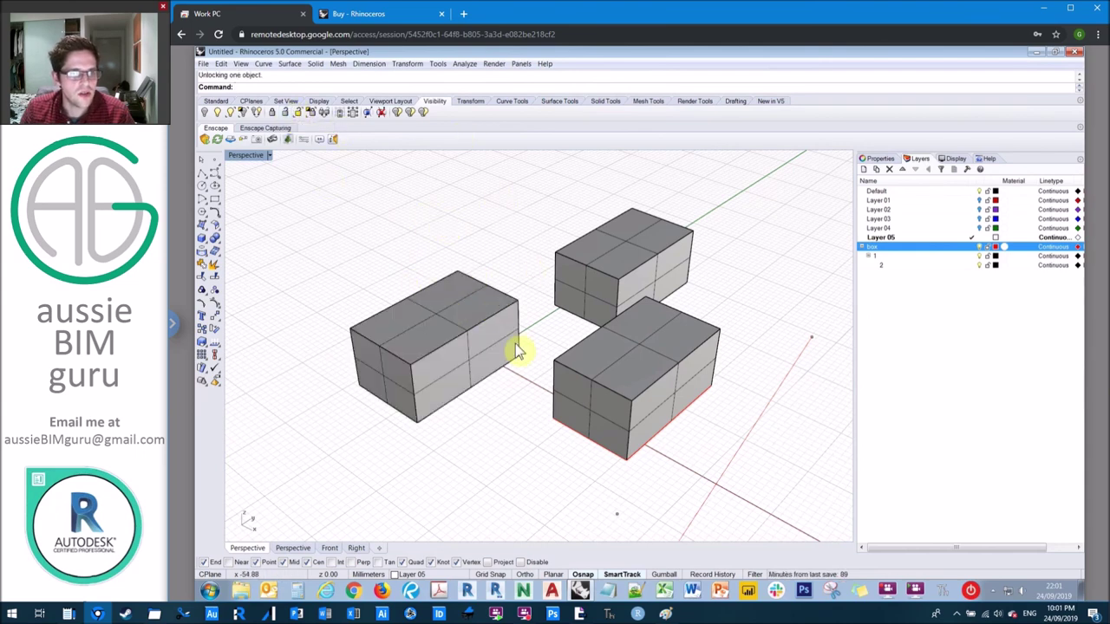
{"action": "left_click", "coordinate": [434, 304]}
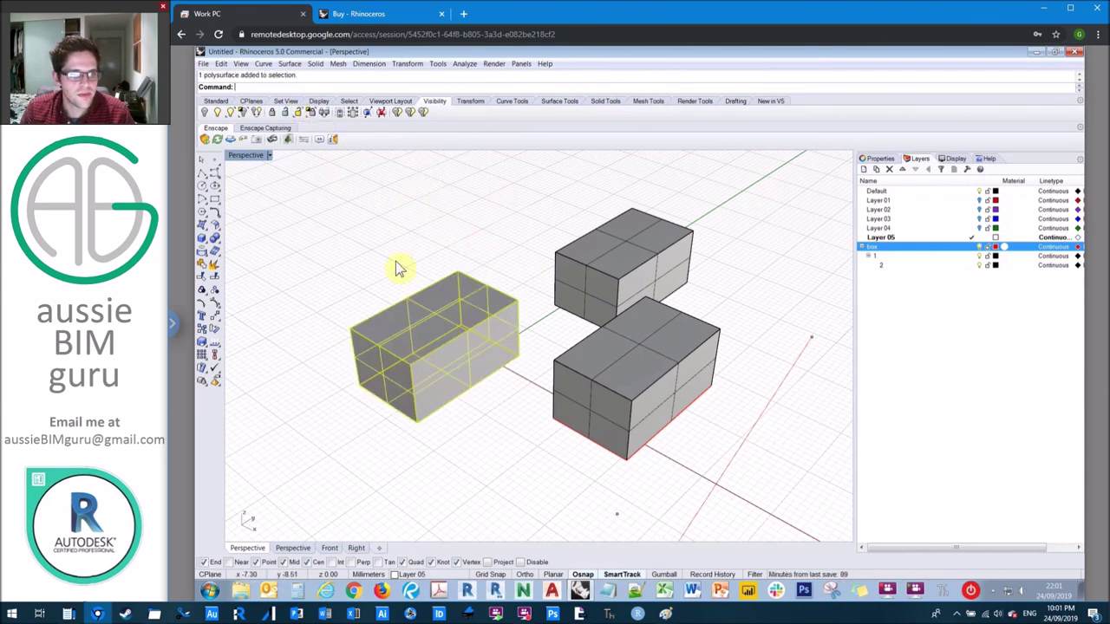
{"action": "left_click", "coordinate": [396, 114]}
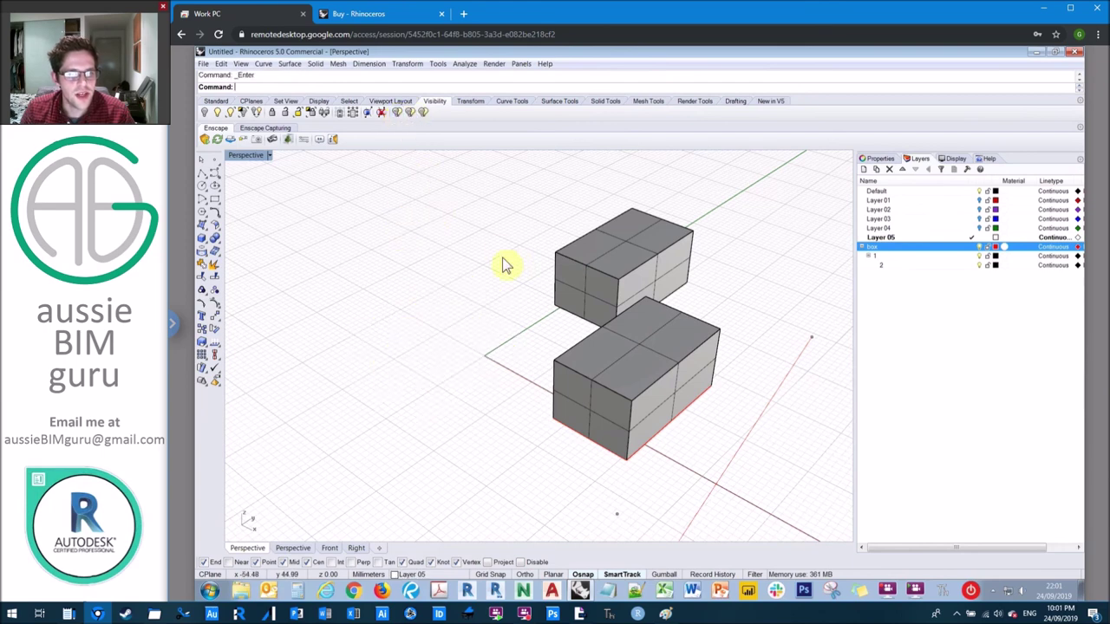
{"action": "left_click", "coordinate": [397, 113]}
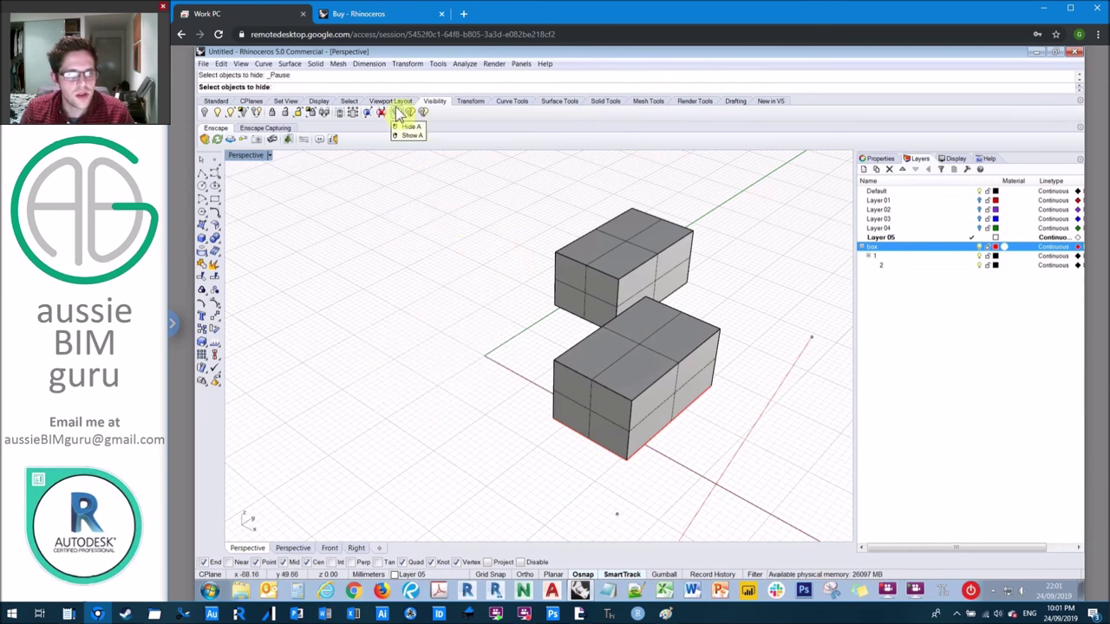
{"action": "right_click", "coordinate": [401, 117]}
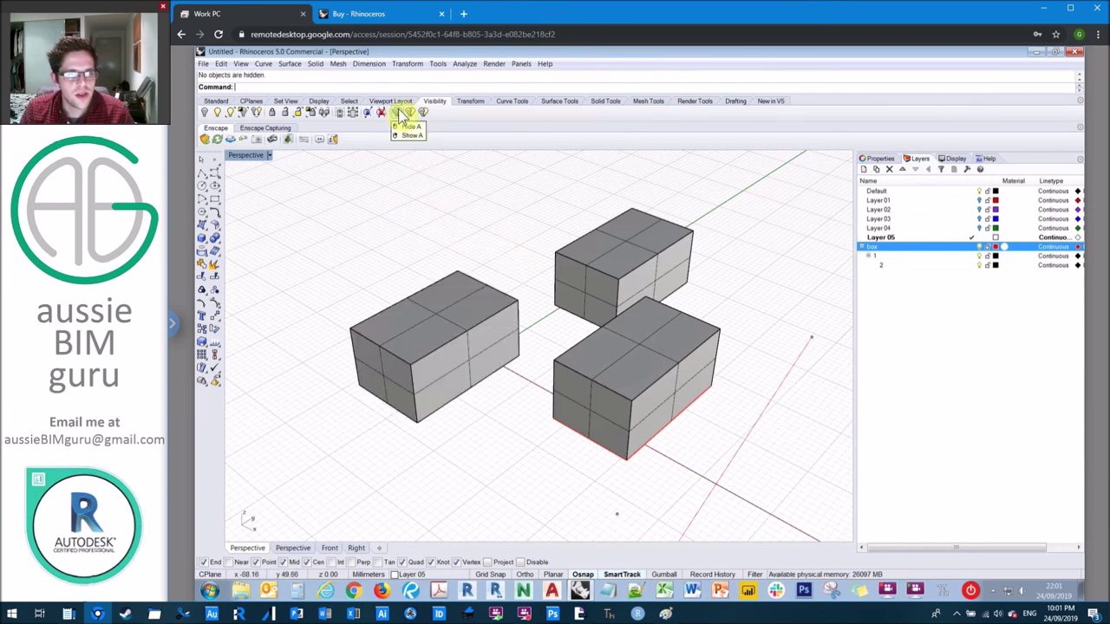
{"action": "left_click", "coordinate": [400, 117]}
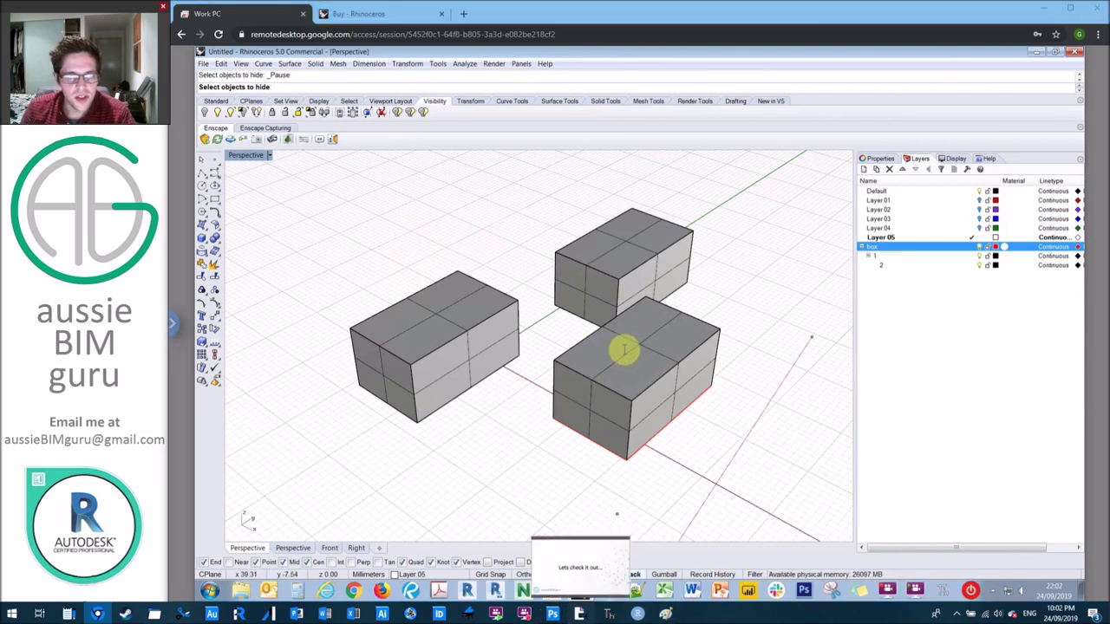
{"action": "key", "text": "alt+Tab"}
Advance to the Future Videos slide showing the Grasshopper logo.
{"action": "key", "text": "Right"}
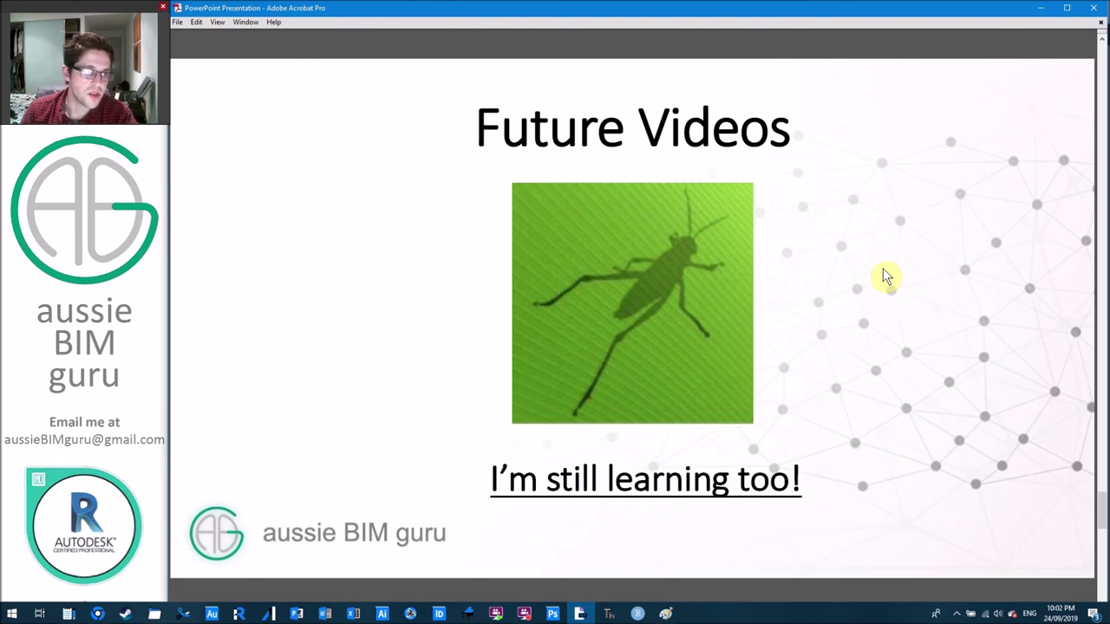
Advance to the closing 'Crash Course In Rhino!' slide with the aussie BIM guru logo.
{"action": "key", "text": "Right"}
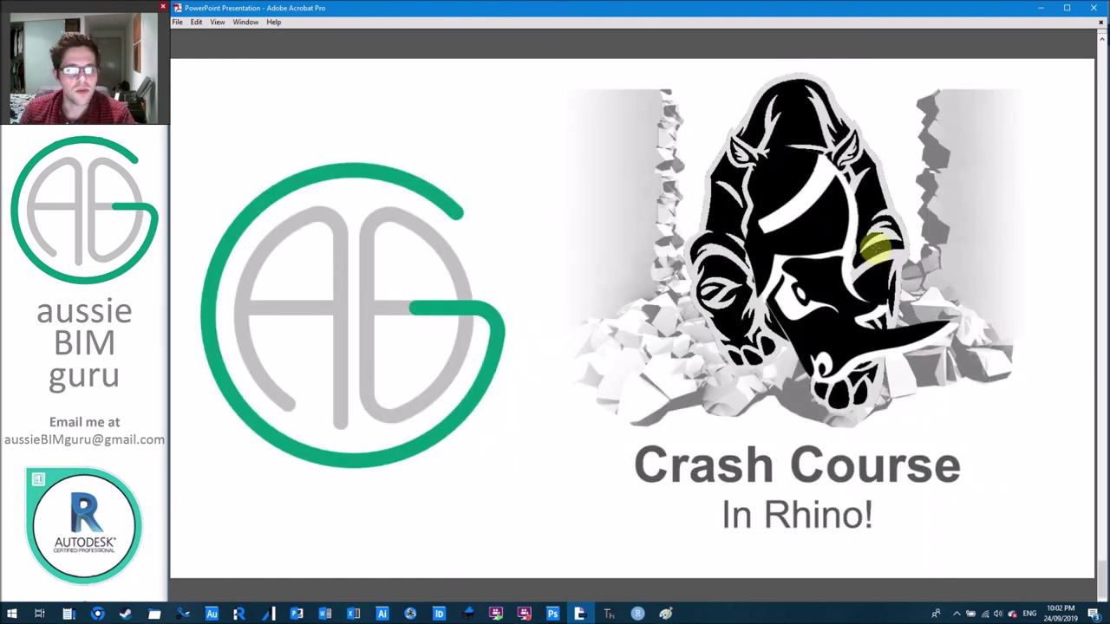